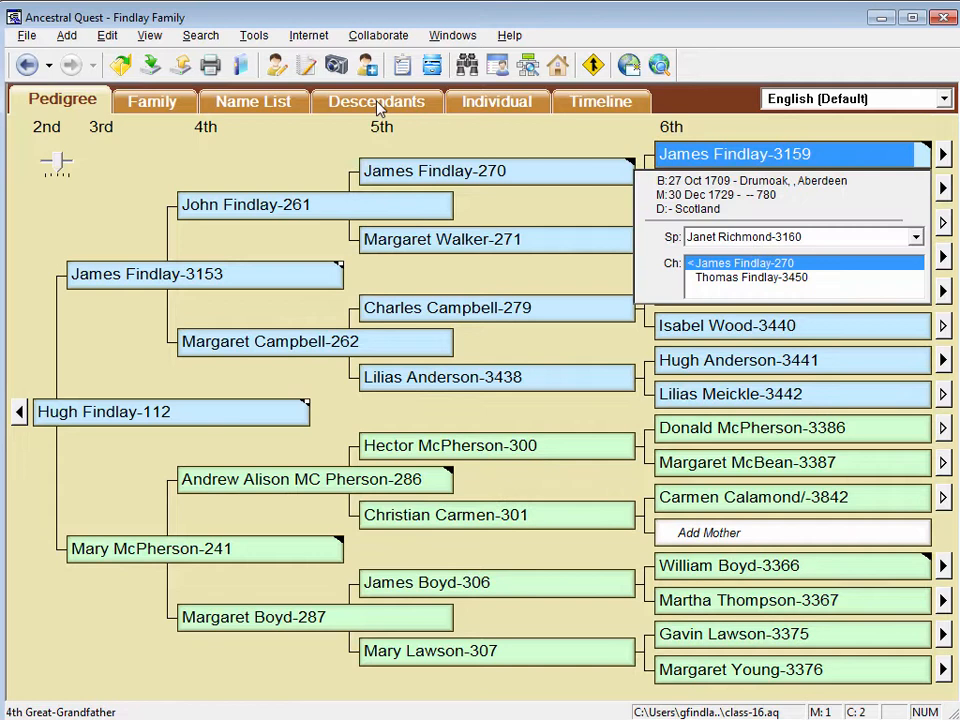
Show the selected ancestor's descendants and change the displayed depth to one, two, and finally three generations.
click(380, 104)
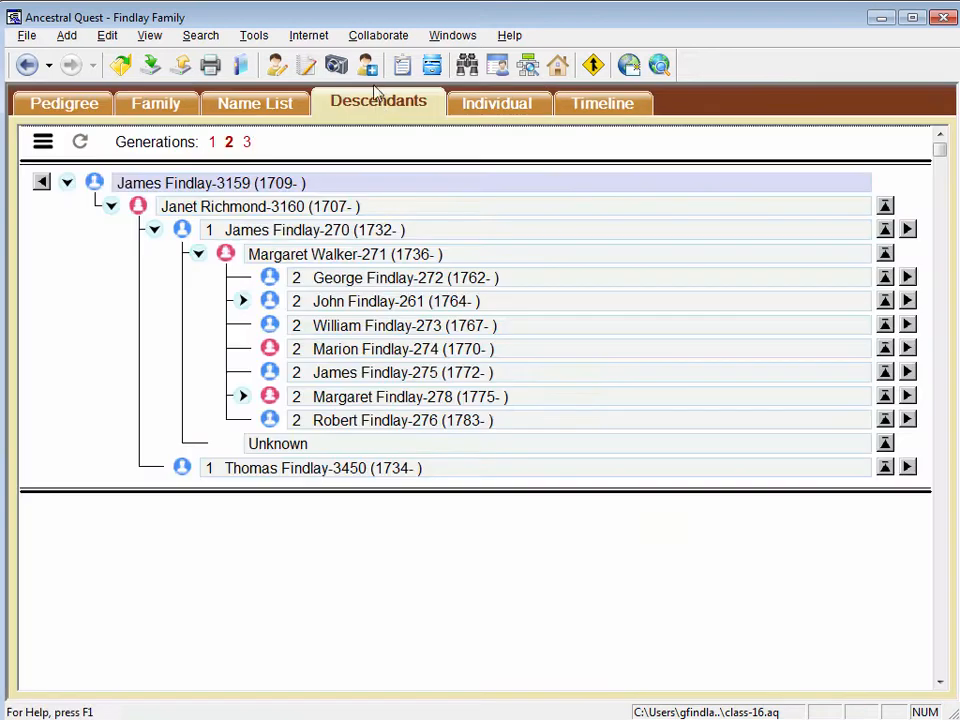
click(212, 146)
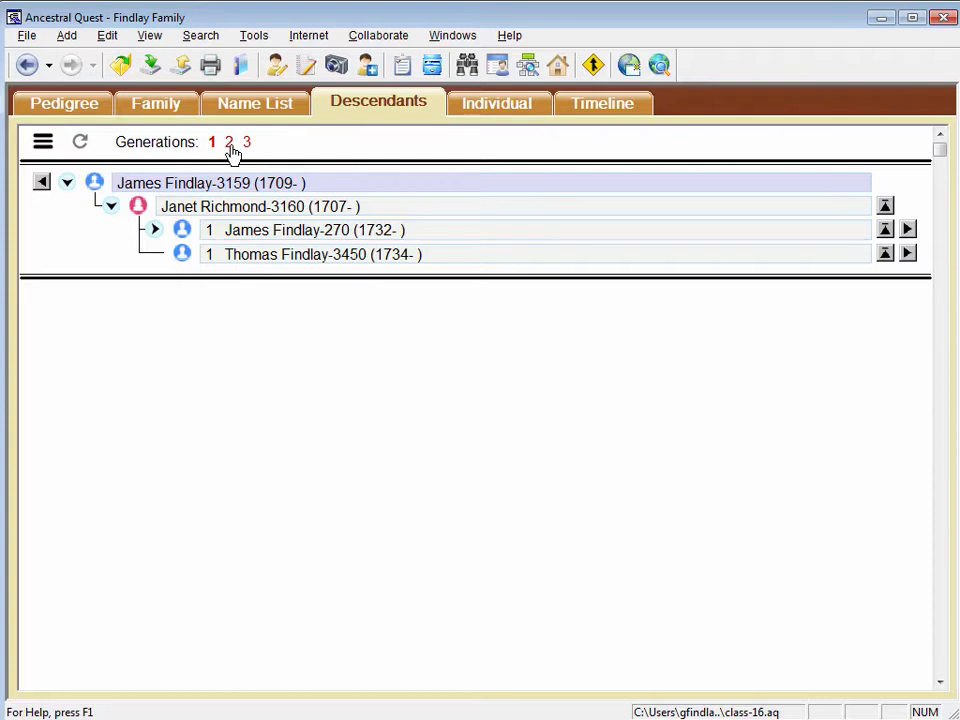
click(229, 146)
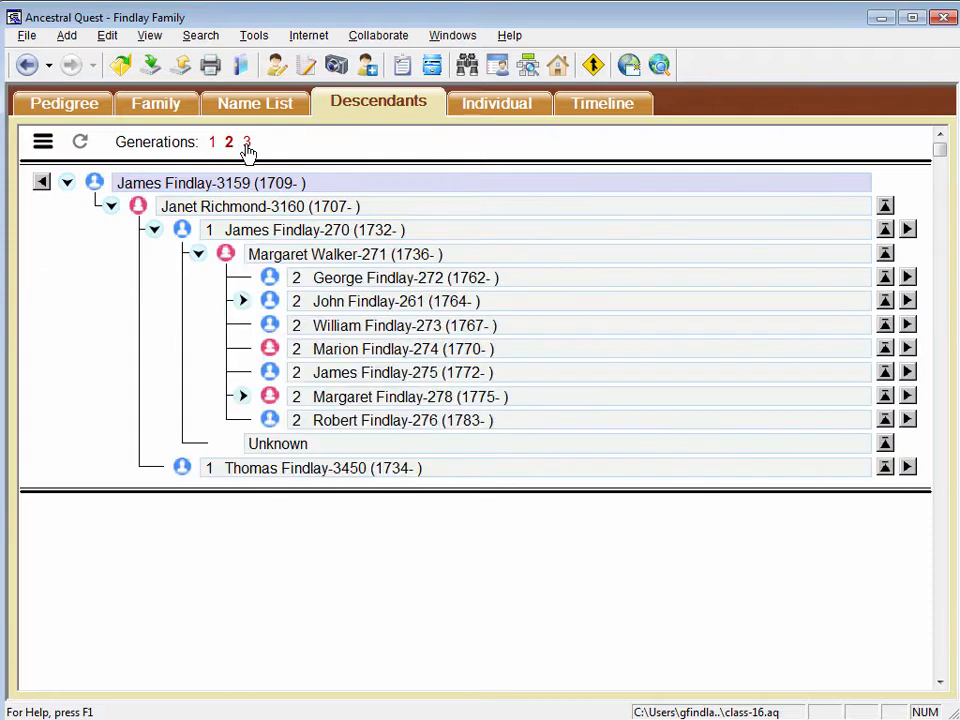
click(246, 145)
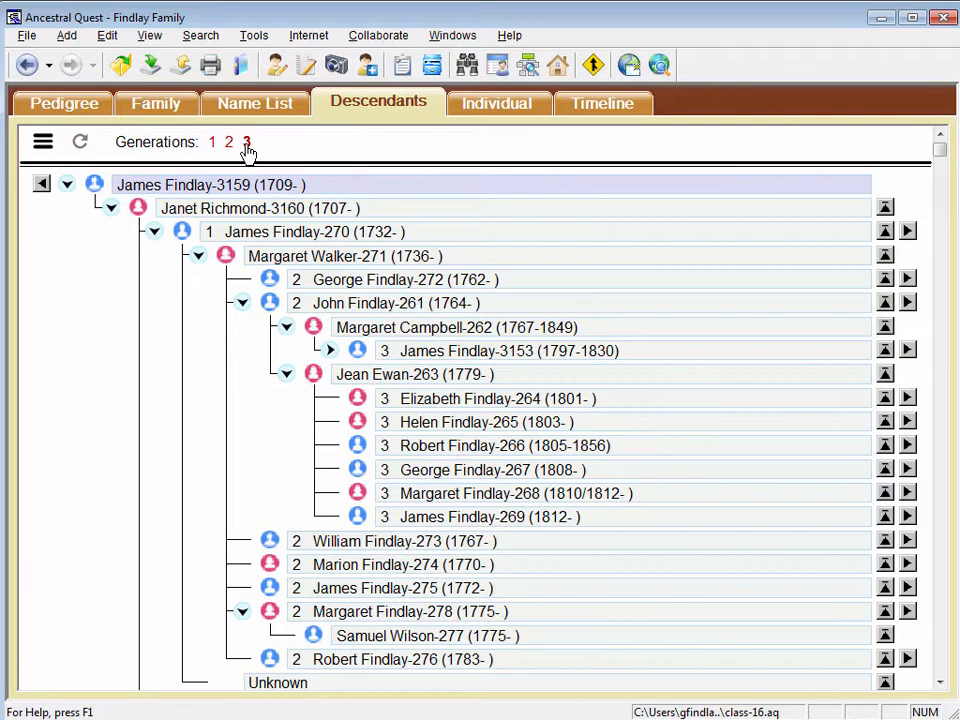
Expand one descendant line: the third-generation only child, his fourth child, that child's second child, and that one's eleventh child.
click(331, 351)
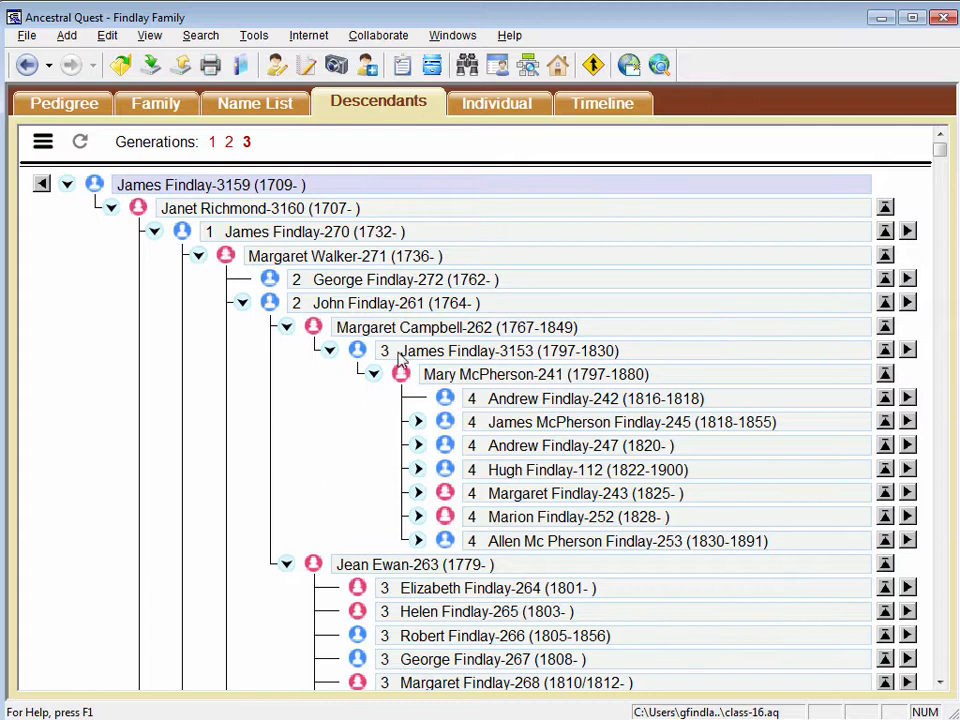
click(418, 470)
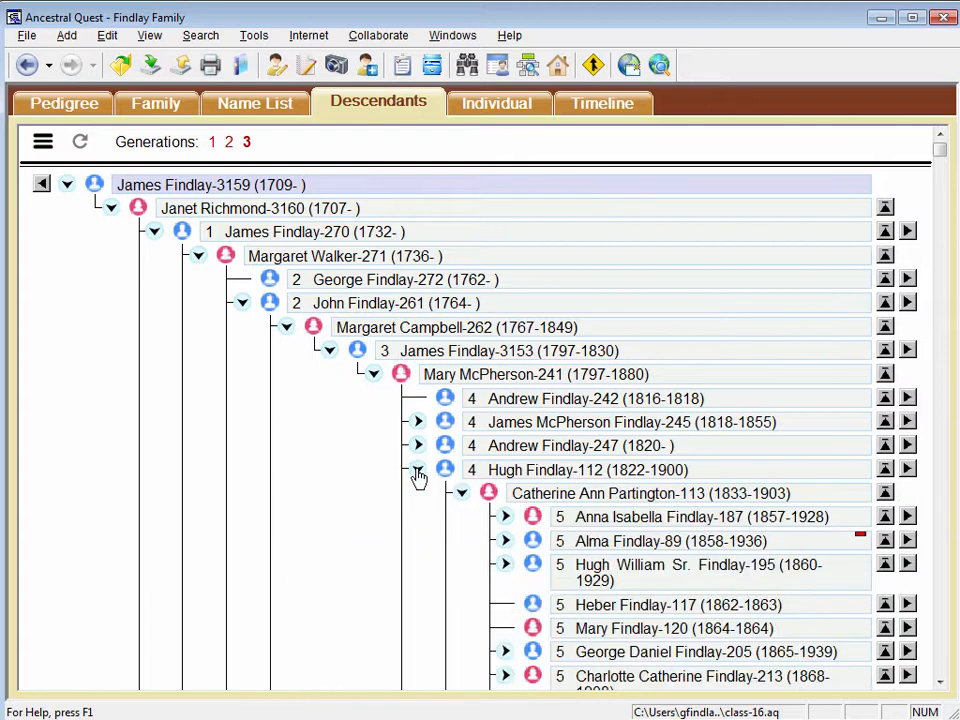
click(506, 542)
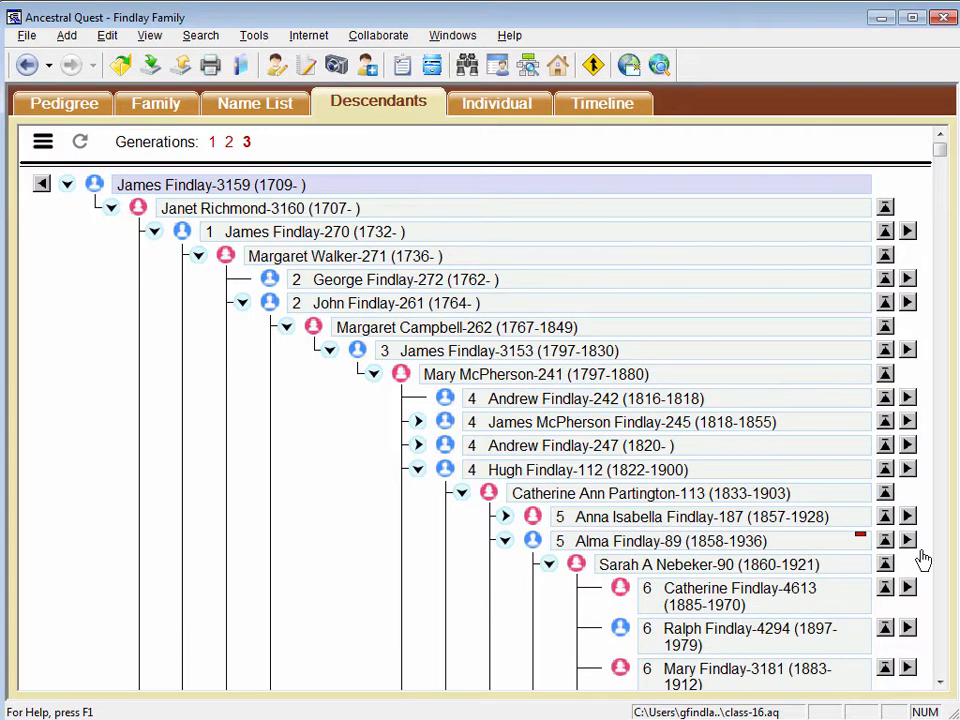
drag(940, 682, 940, 682)
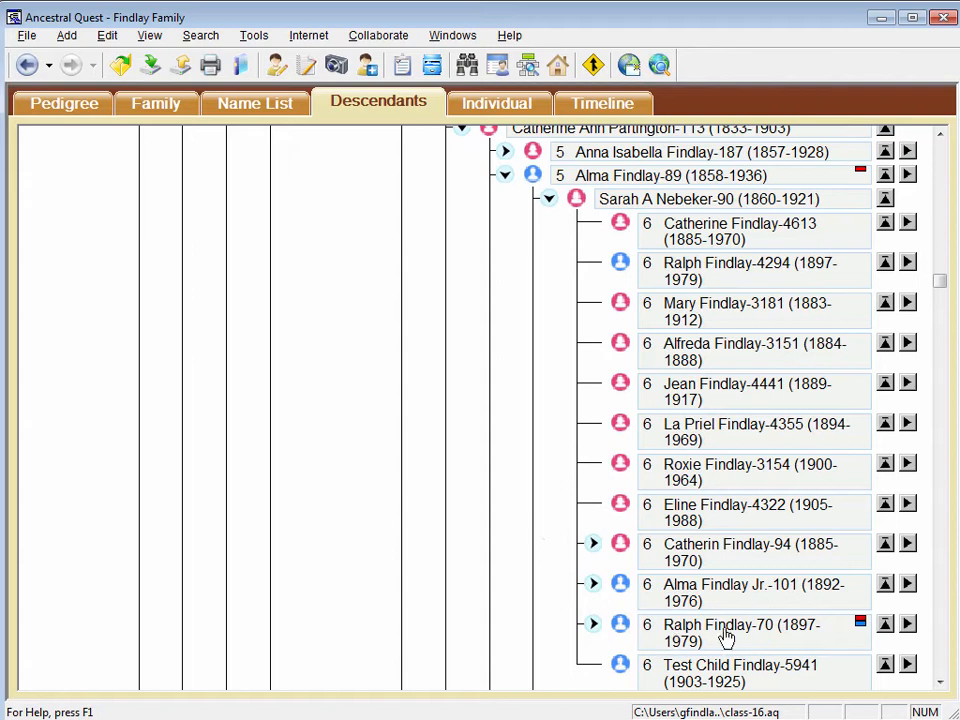
click(593, 624)
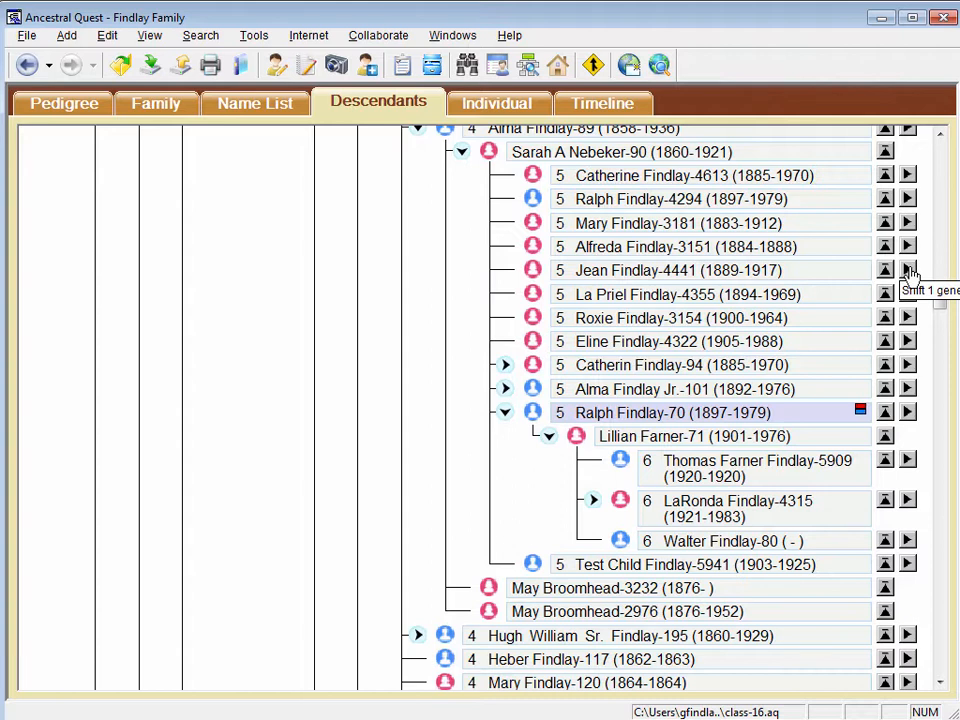
Go back one generation from the starting ancestor by selecting his mother as the chart's new starting person.
drag(939, 300, 946, 134)
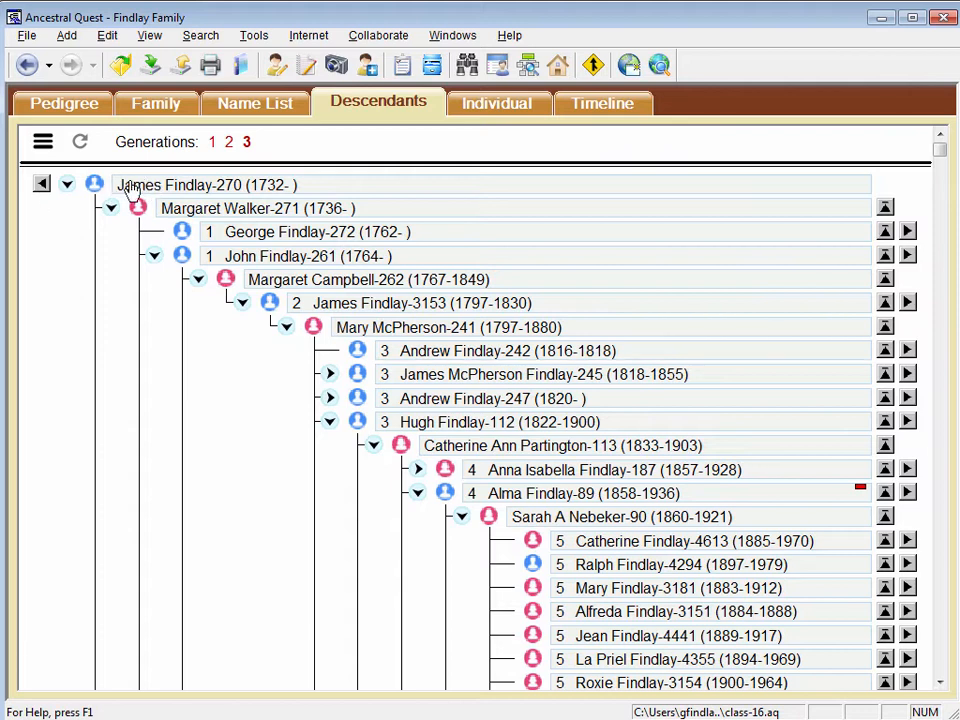
click(41, 188)
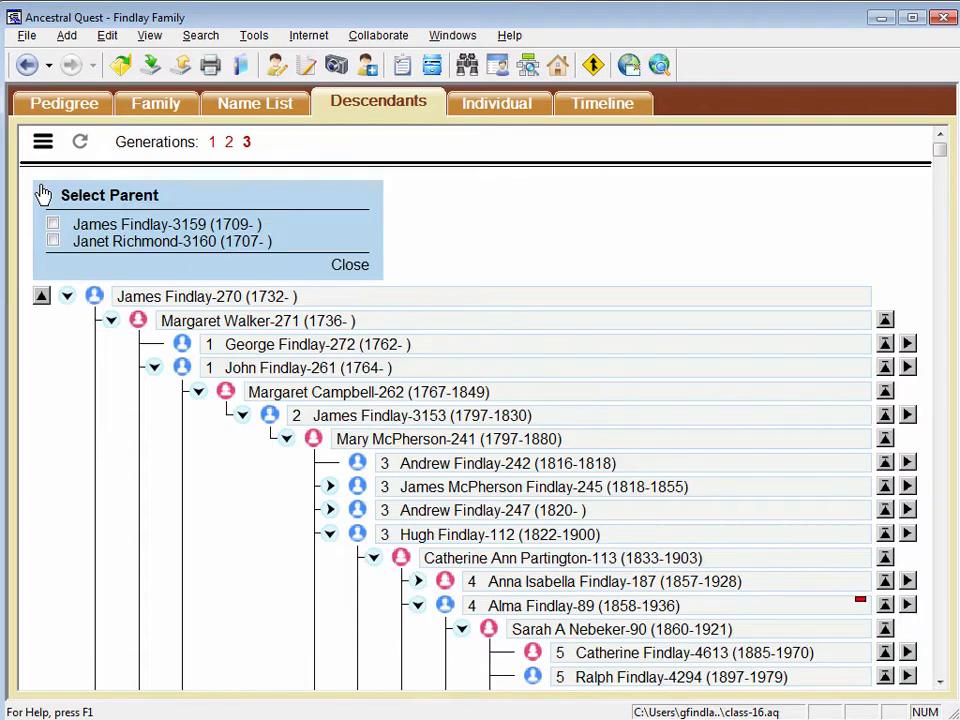
click(55, 243)
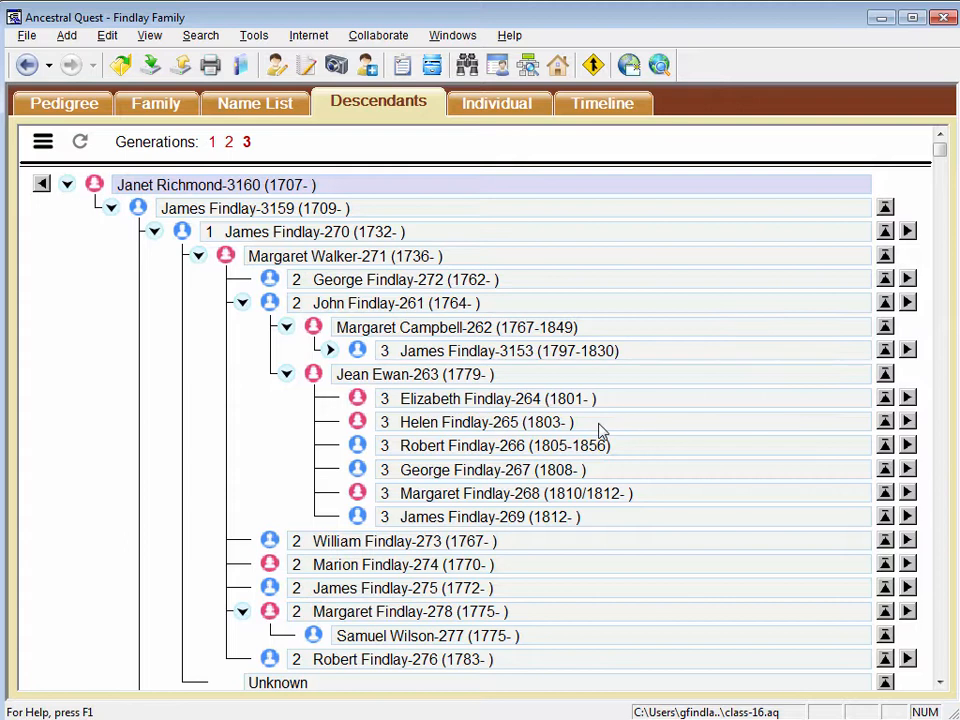
Switch the descendant chart between two and one generations, ending at two, and check the Descendant View Options.
click(229, 146)
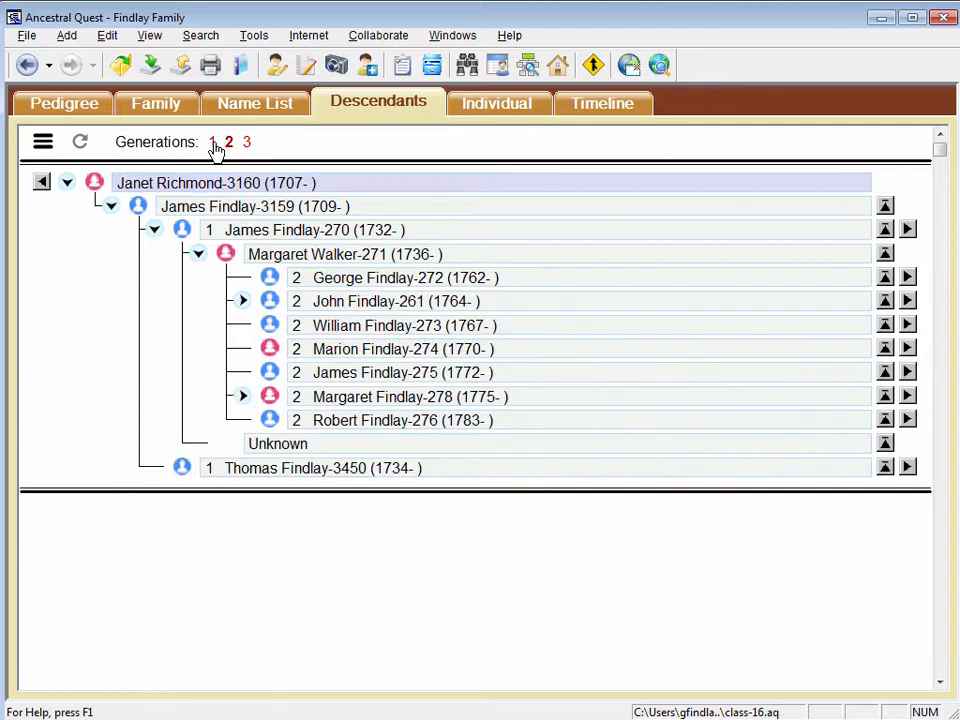
click(213, 145)
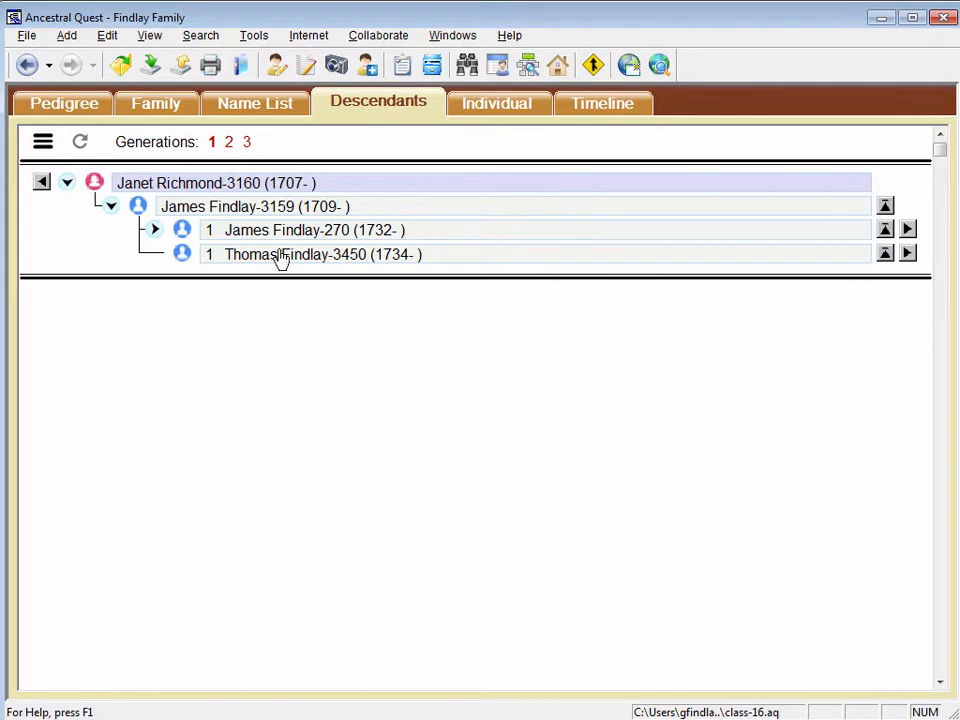
click(229, 143)
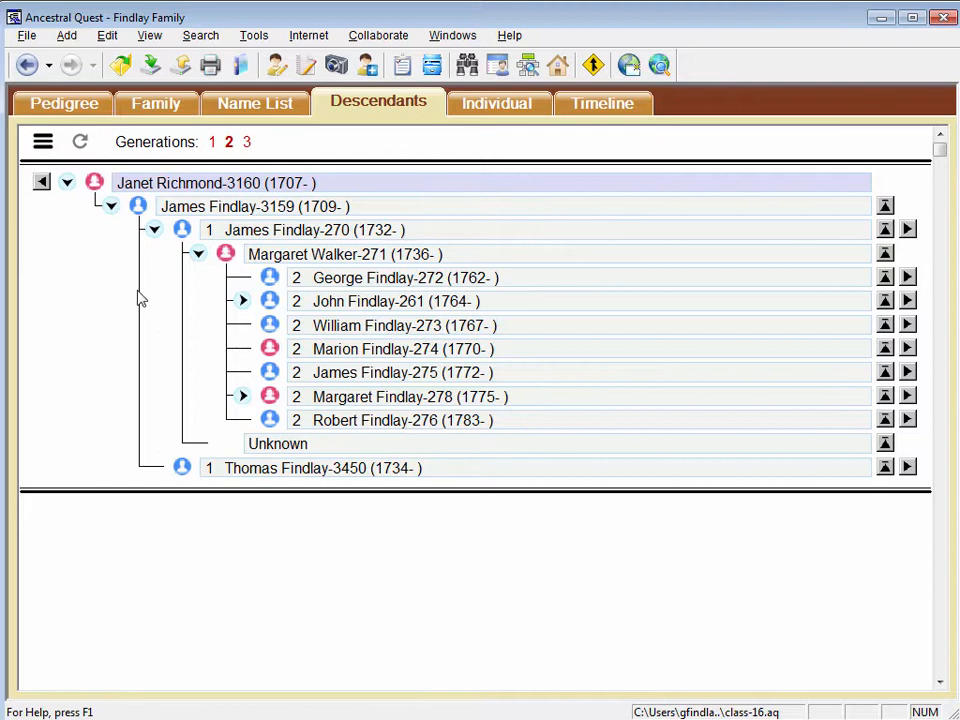
click(42, 145)
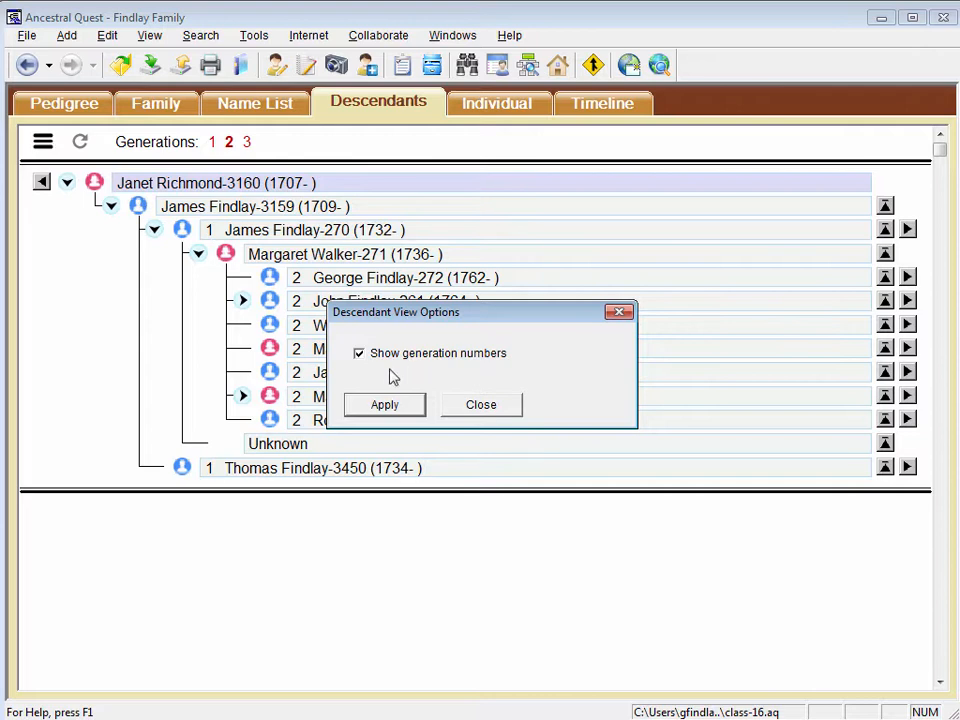
click(492, 410)
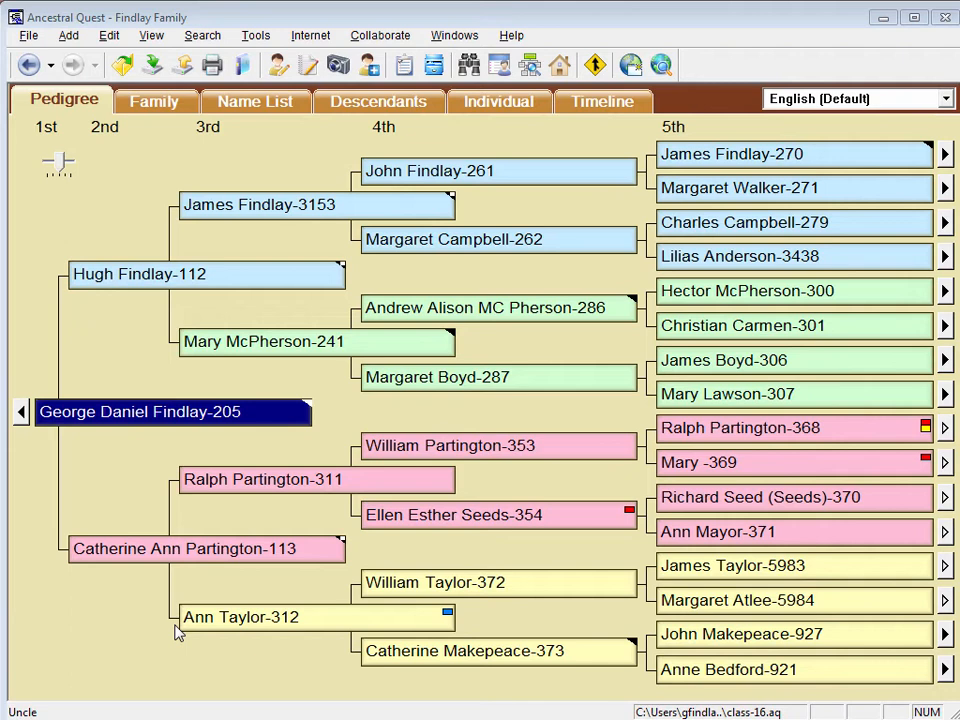
Select the root person's mother in the pedigree and look over the view options for Ancestry.com, FamilySearch and FindMyPast.
click(143, 565)
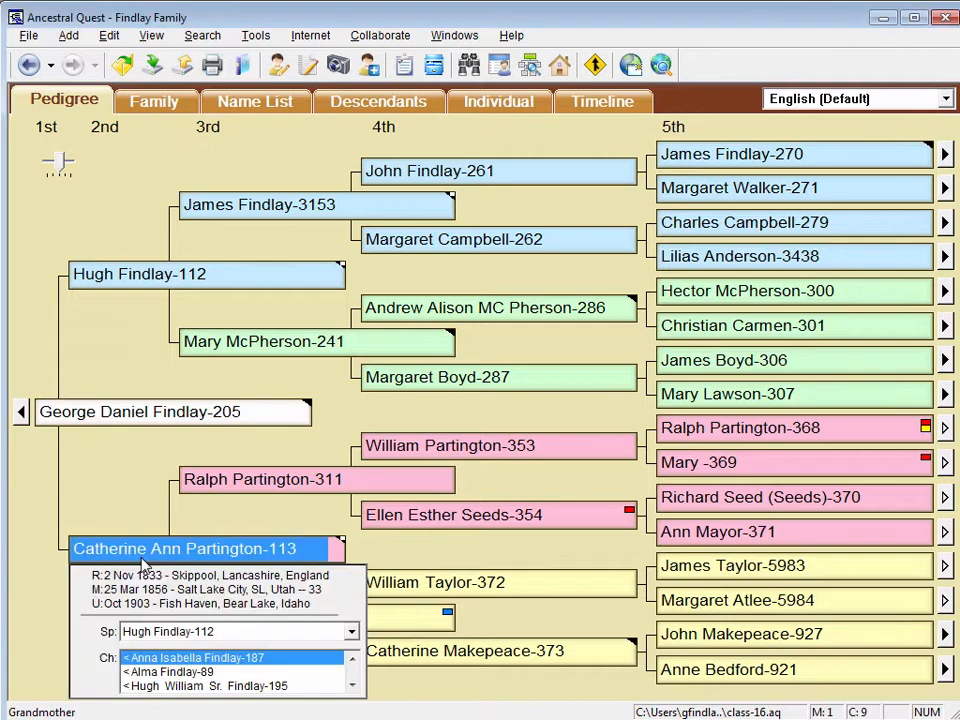
click(153, 36)
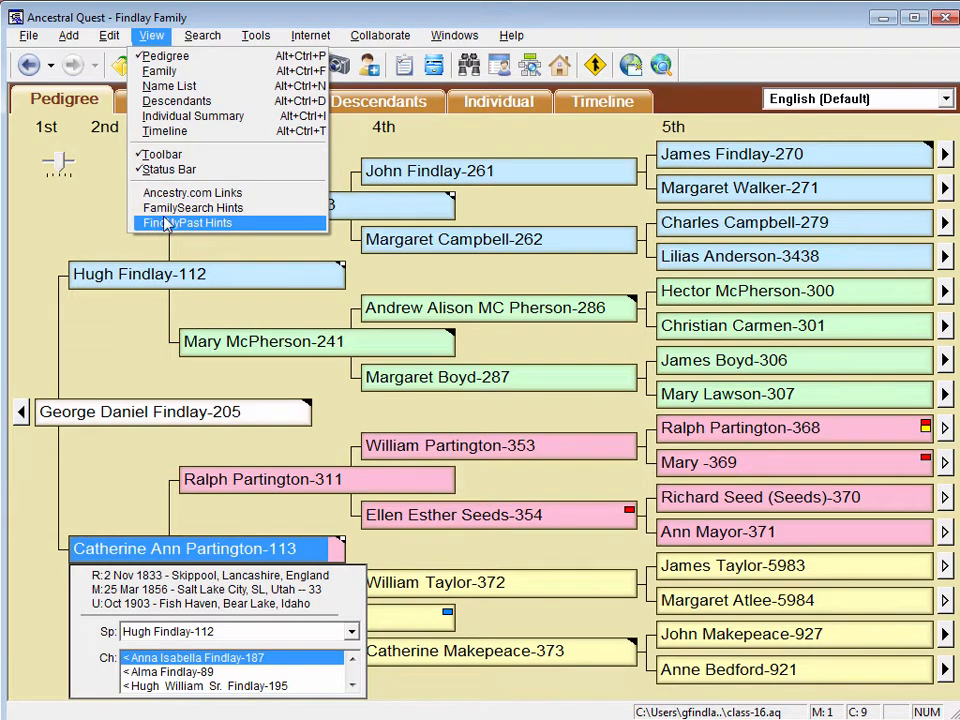
click(105, 200)
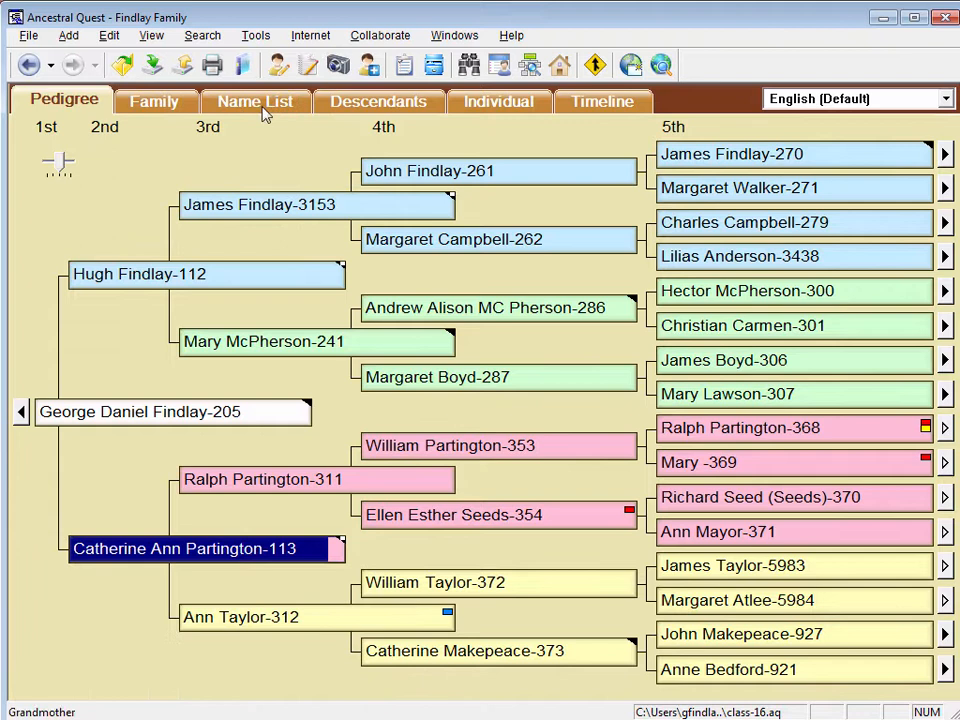
Review the favorite sites offered for searching the selected person, highlighting MyHeritage, and leave without running a search.
click(310, 36)
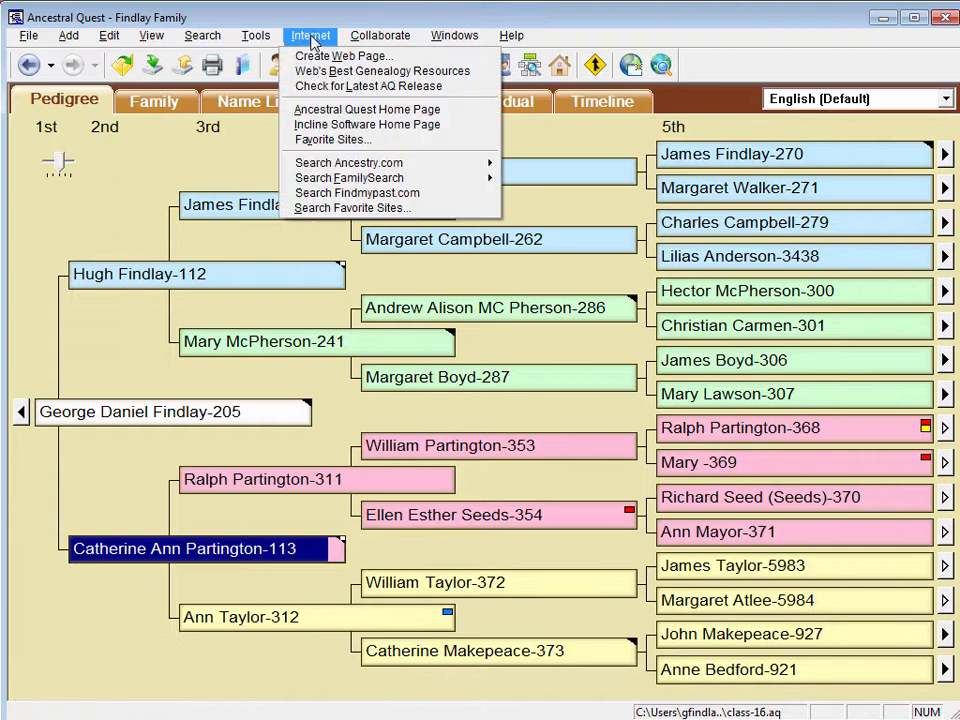
click(350, 208)
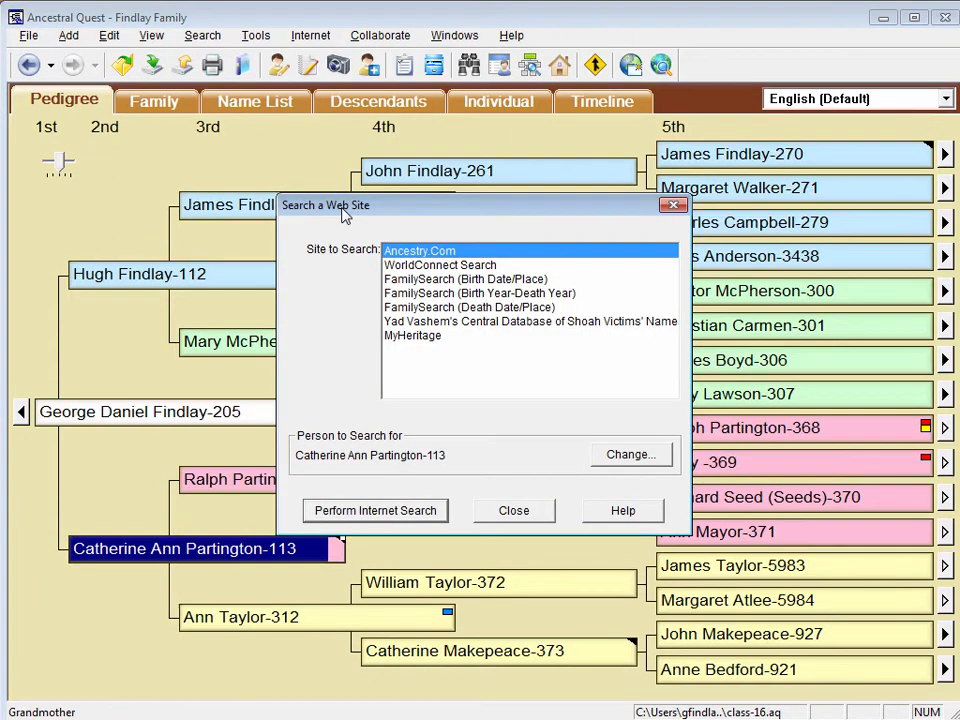
click(413, 337)
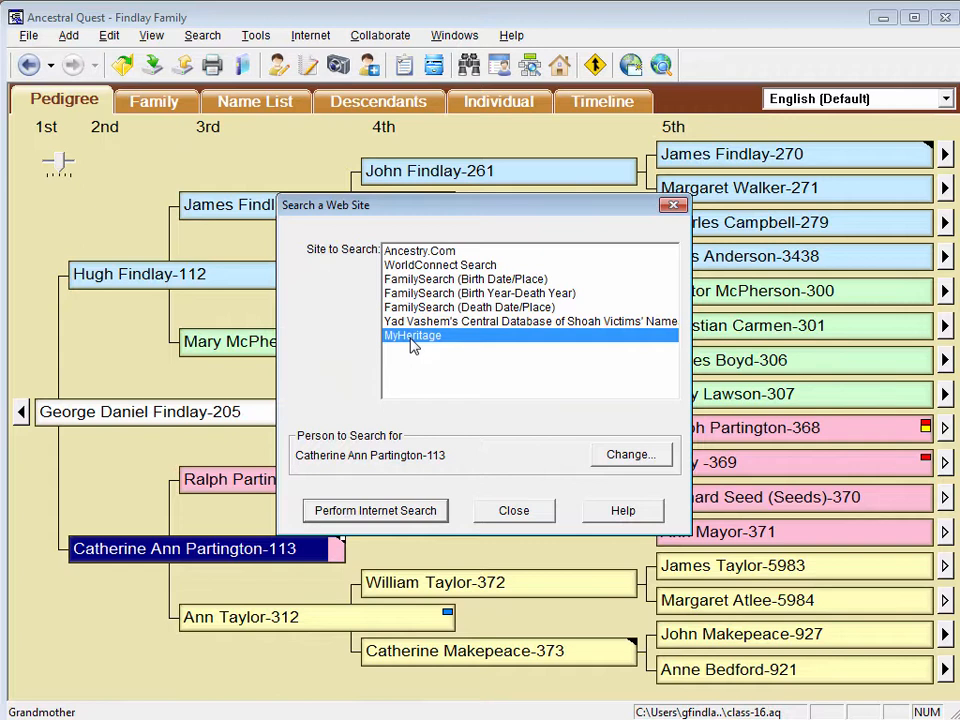
click(513, 512)
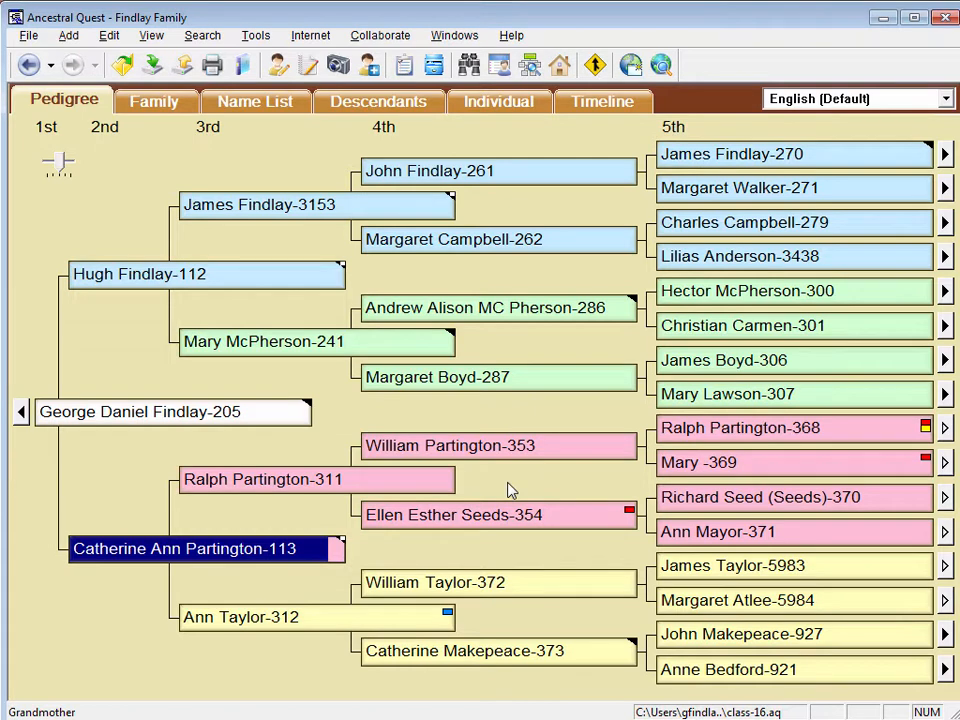
Search Ancestry.com for the selected person and open the matching "U.S. and International Marriage Records, 1560-1900" record.
click(304, 38)
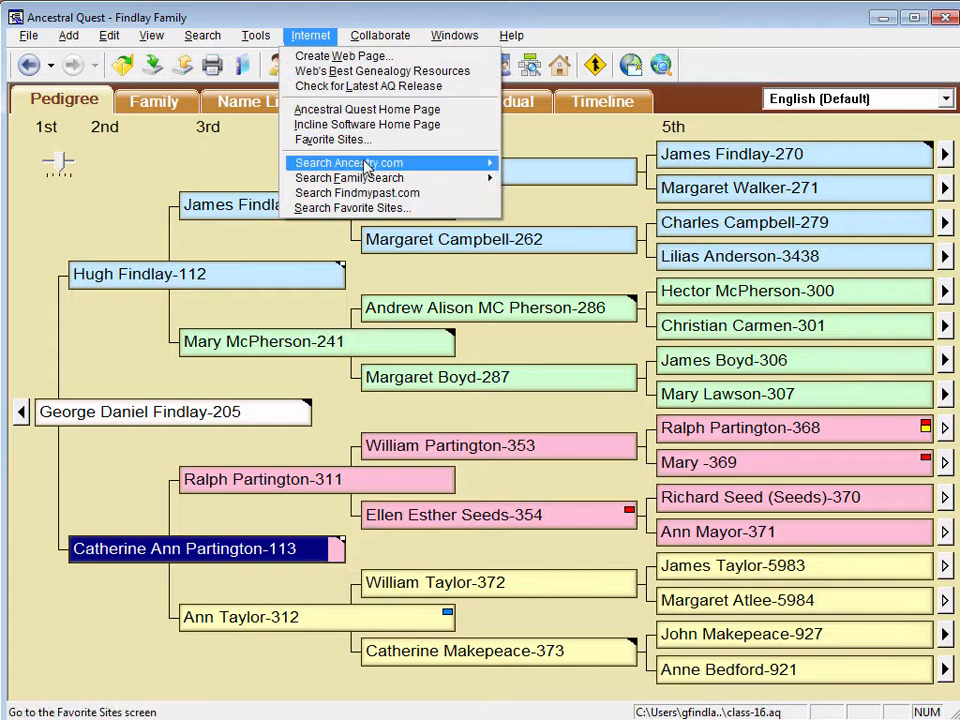
mouse_move(367, 166)
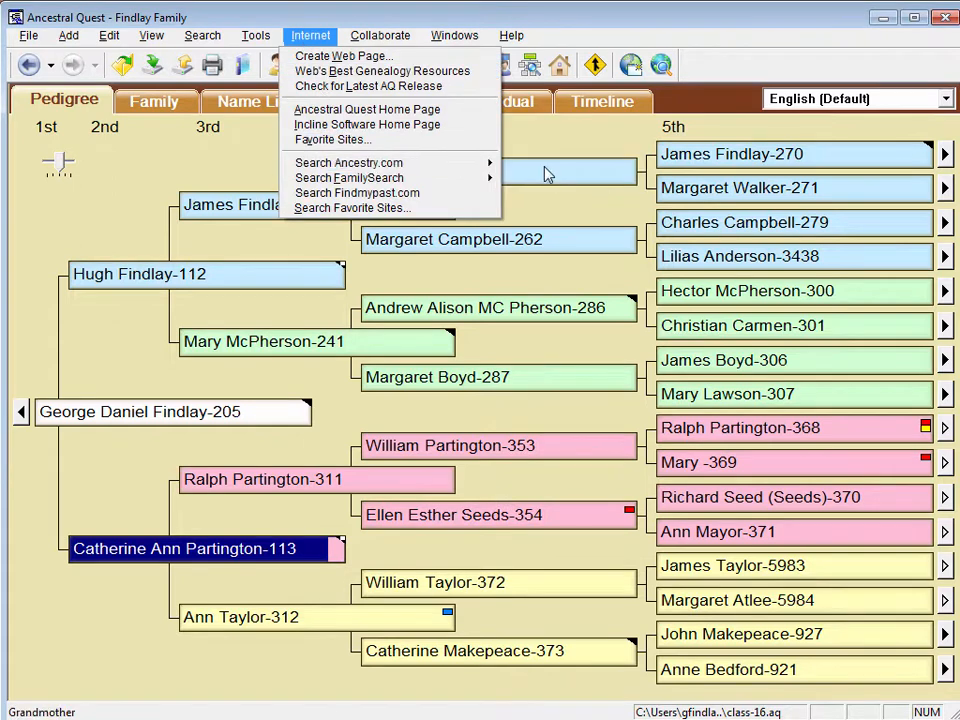
mouse_move(486, 167)
click(518, 166)
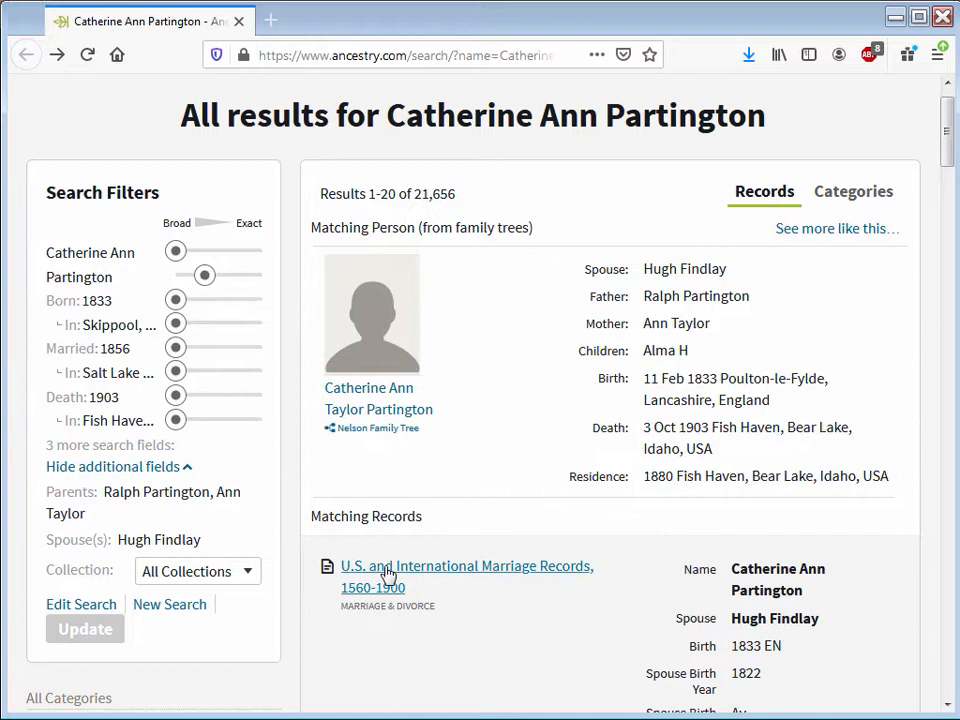
mouse_move(388, 574)
click(433, 576)
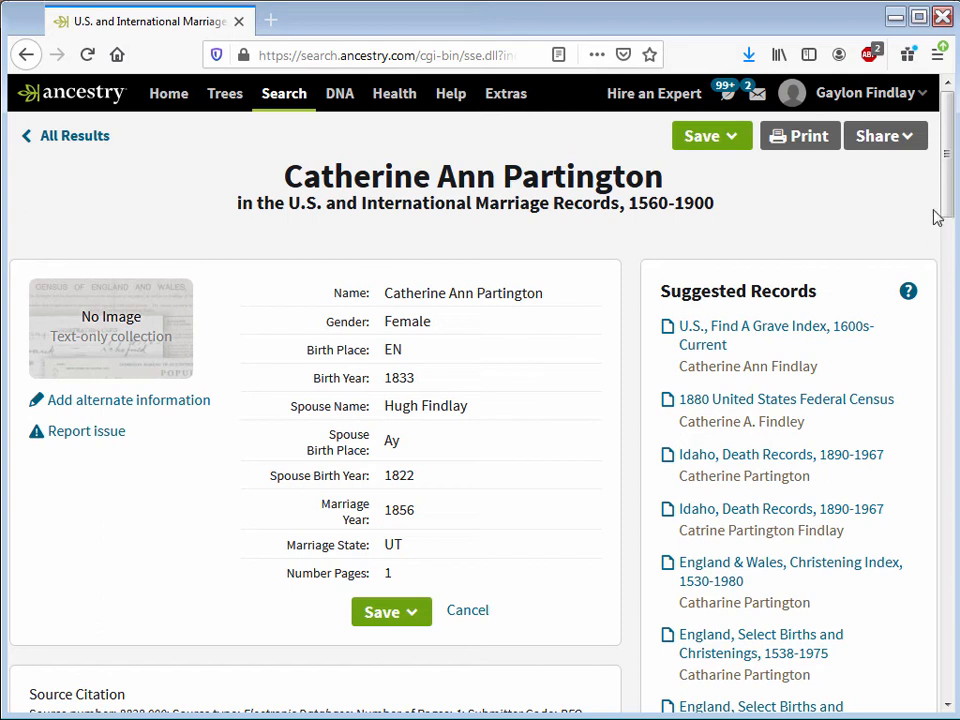
Open the suggested 1850 United States Federal Census record and view its original census image.
click(952, 293)
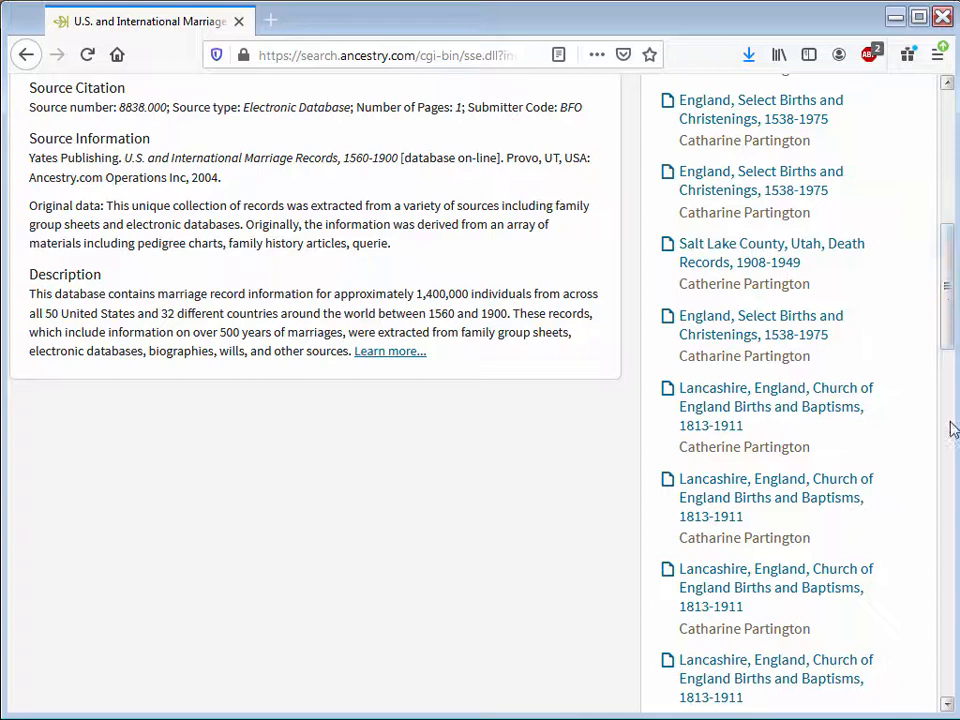
click(952, 428)
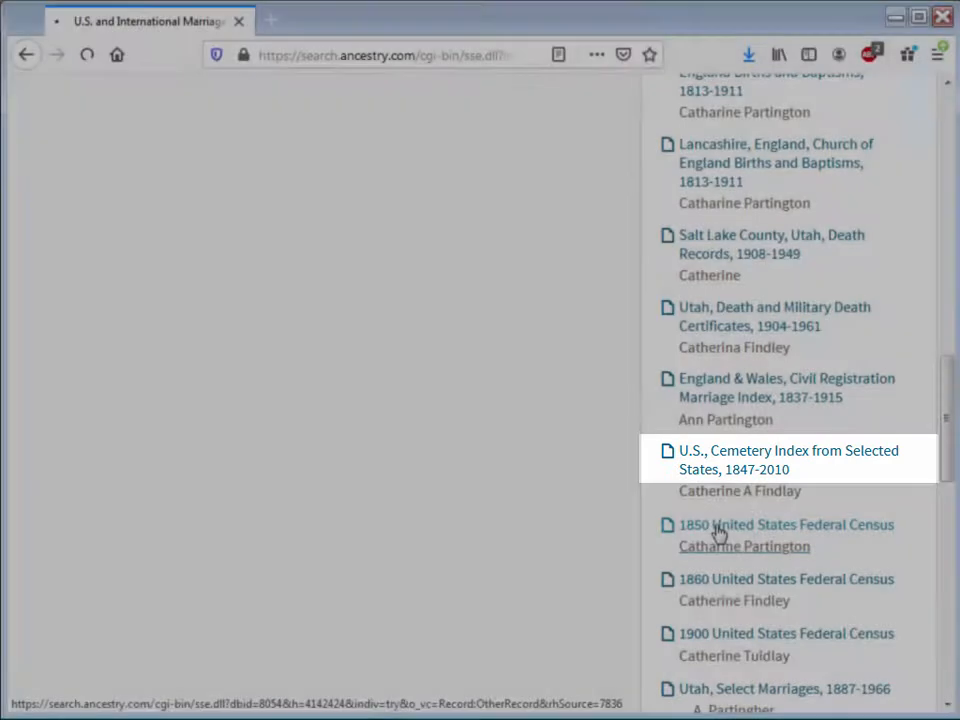
click(719, 535)
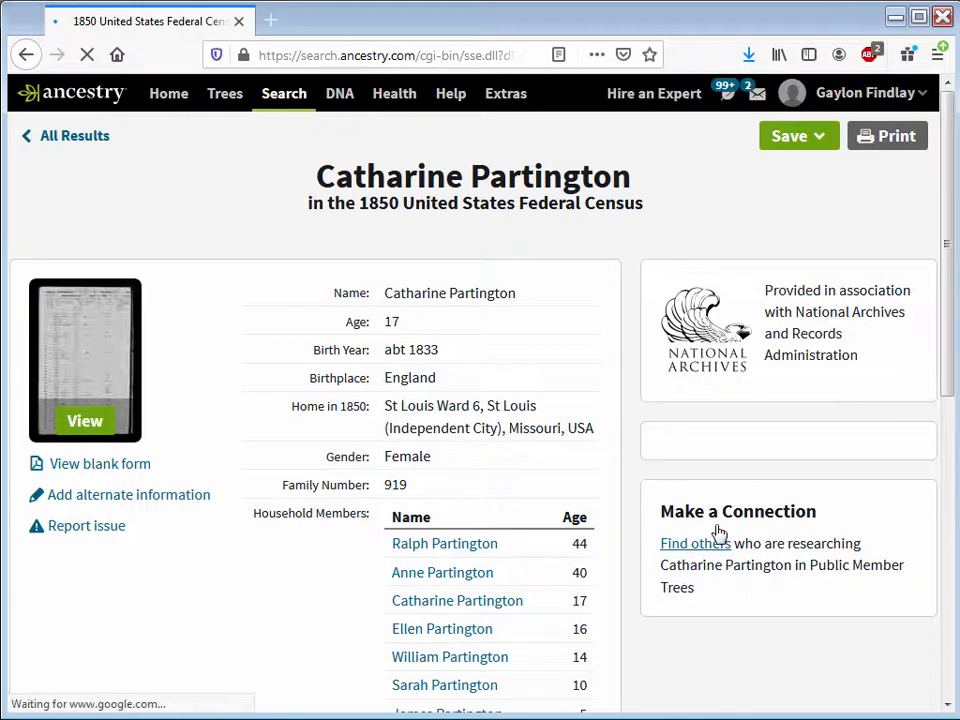
click(118, 378)
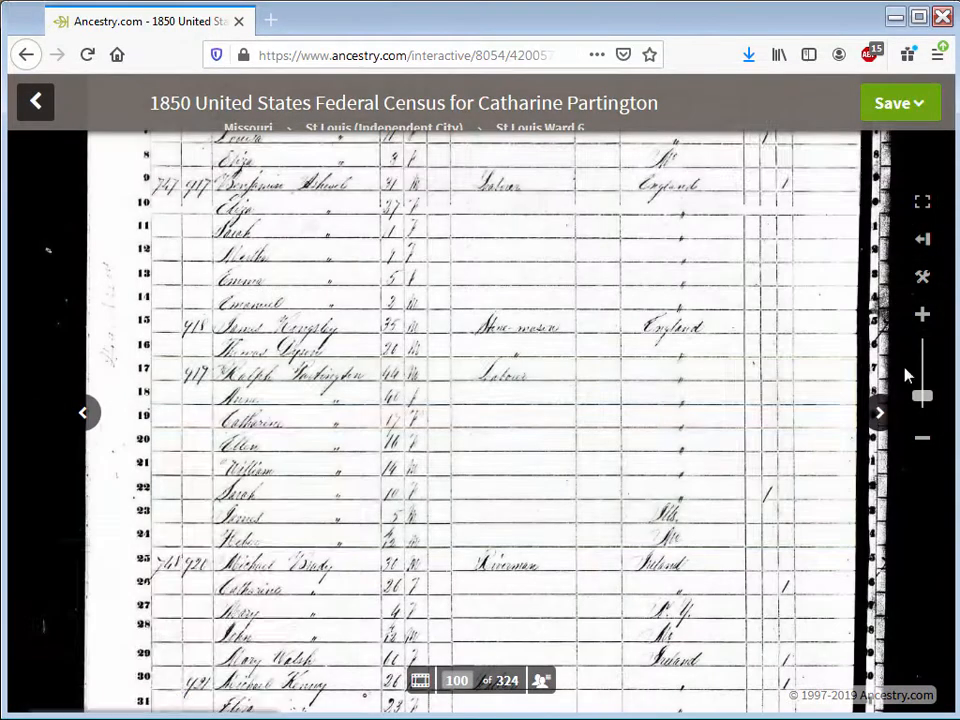
Enlarge the census image and examine the names and ages of the household, including the highlighted person's age.
click(922, 318)
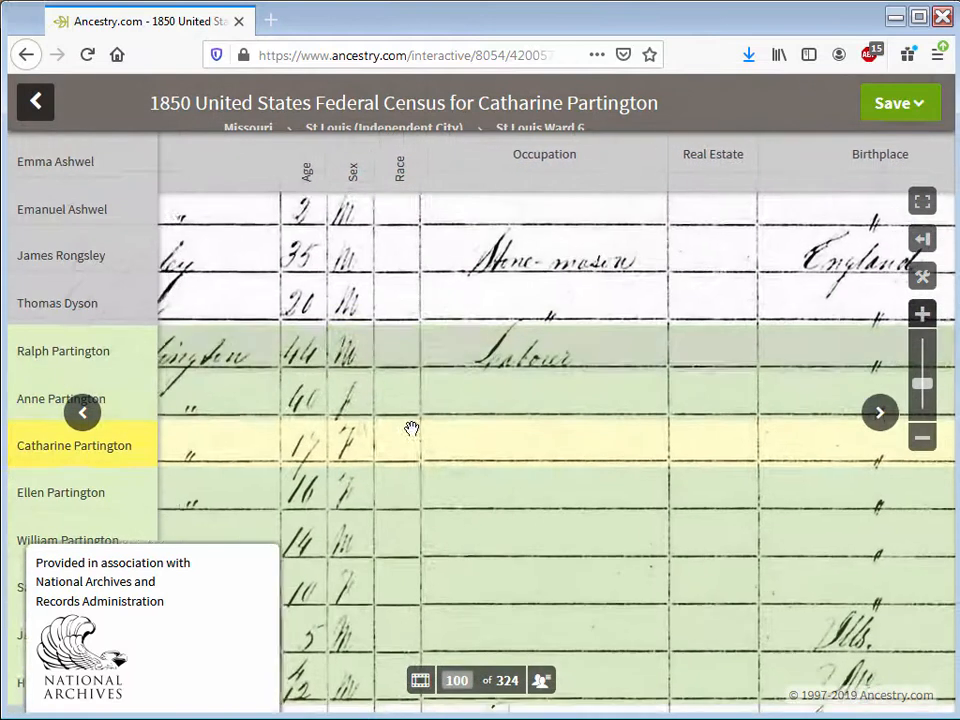
mouse_move(336, 399)
drag(336, 399, 733, 366)
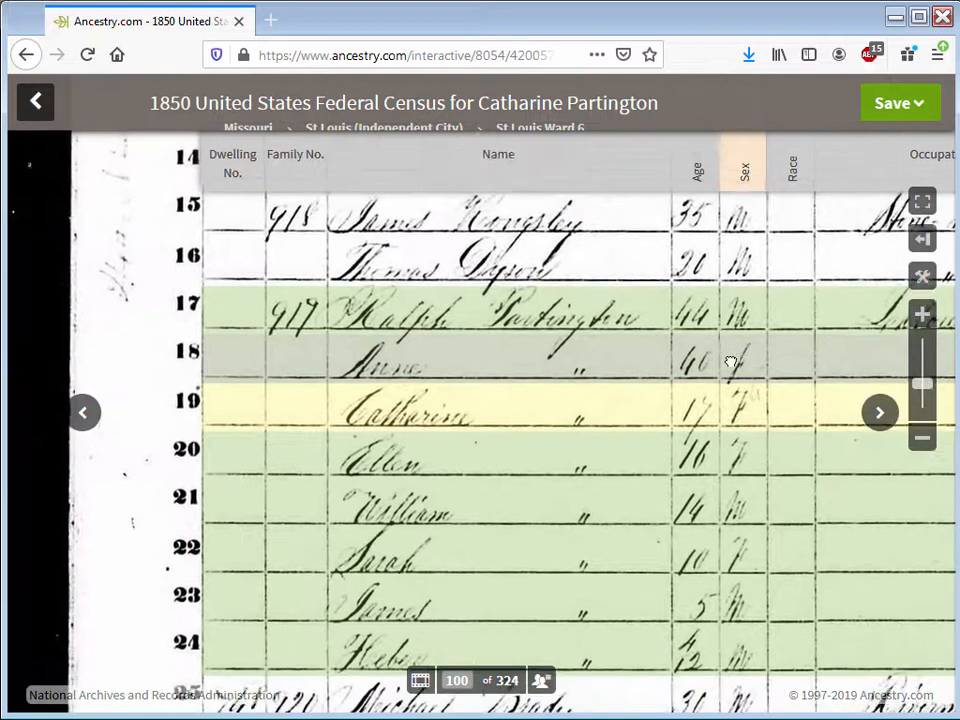
mouse_move(711, 413)
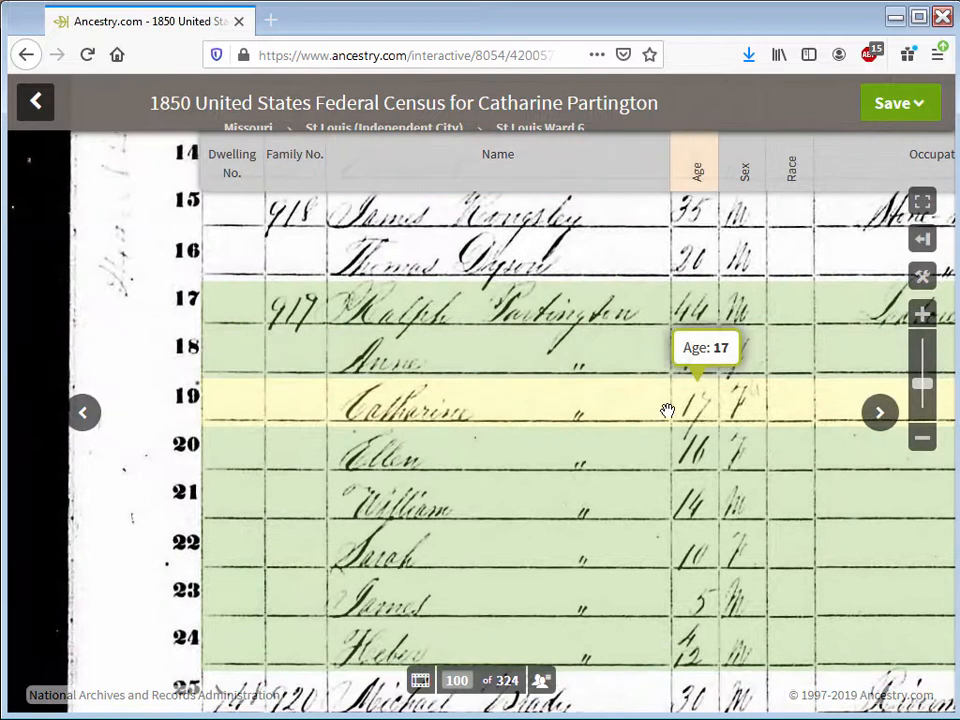
Check the names and ages recorded for the highlighted person and the other children in the 1850 census household.
mouse_move(667, 411)
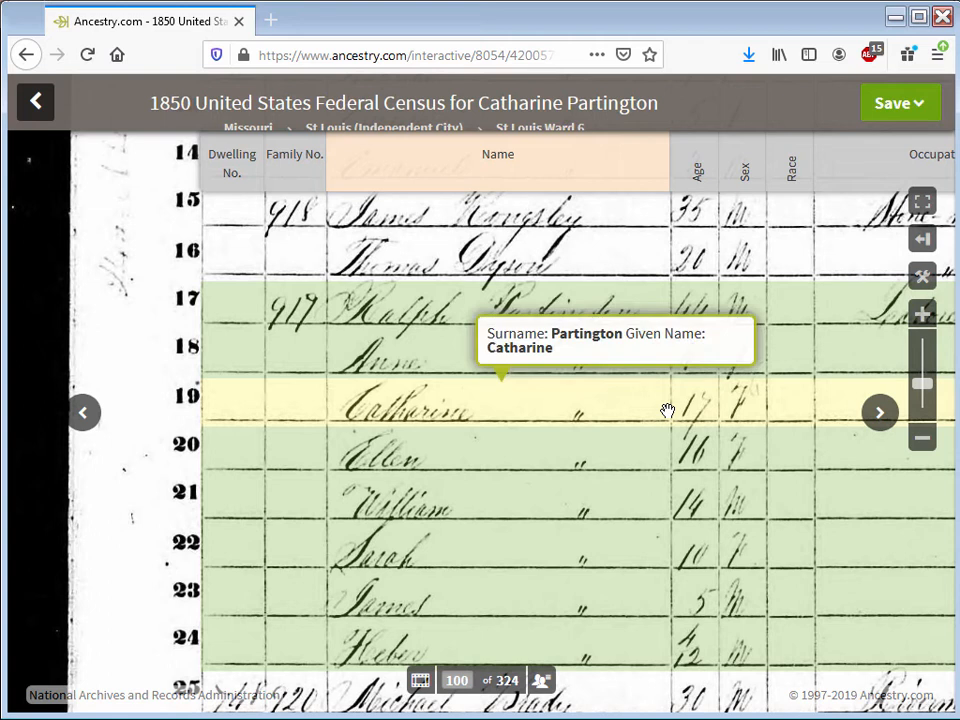
mouse_move(487, 362)
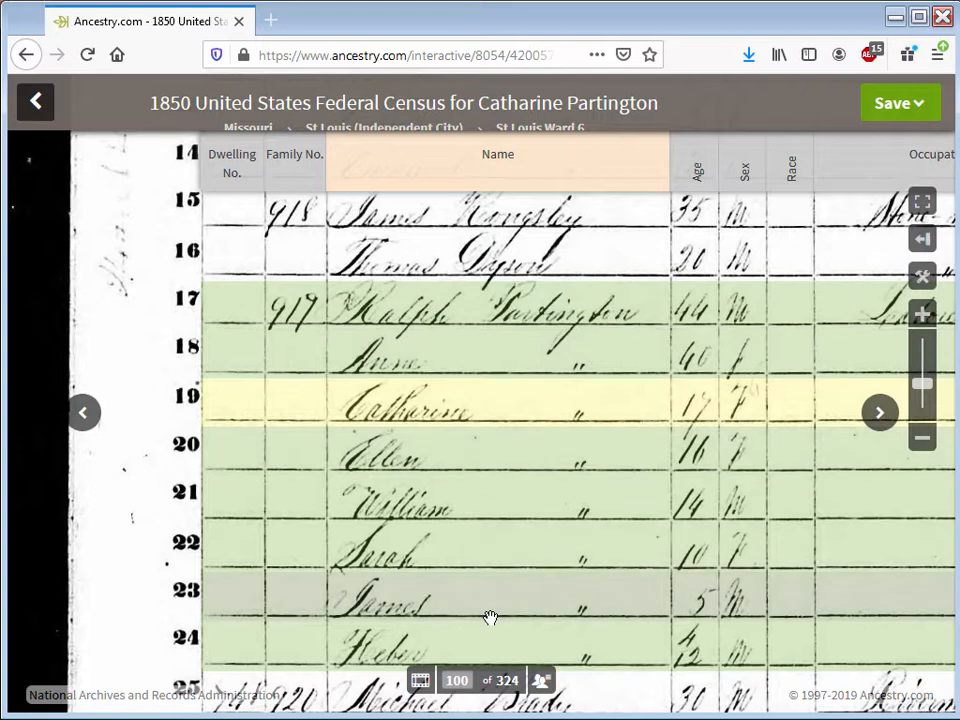
mouse_move(490, 617)
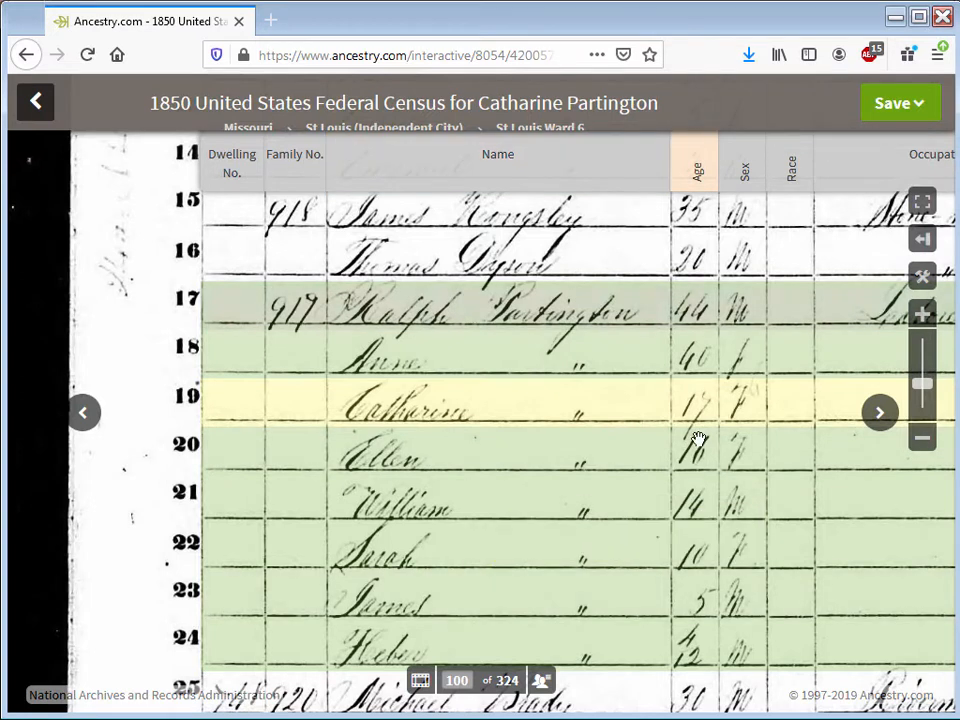
mouse_move(699, 530)
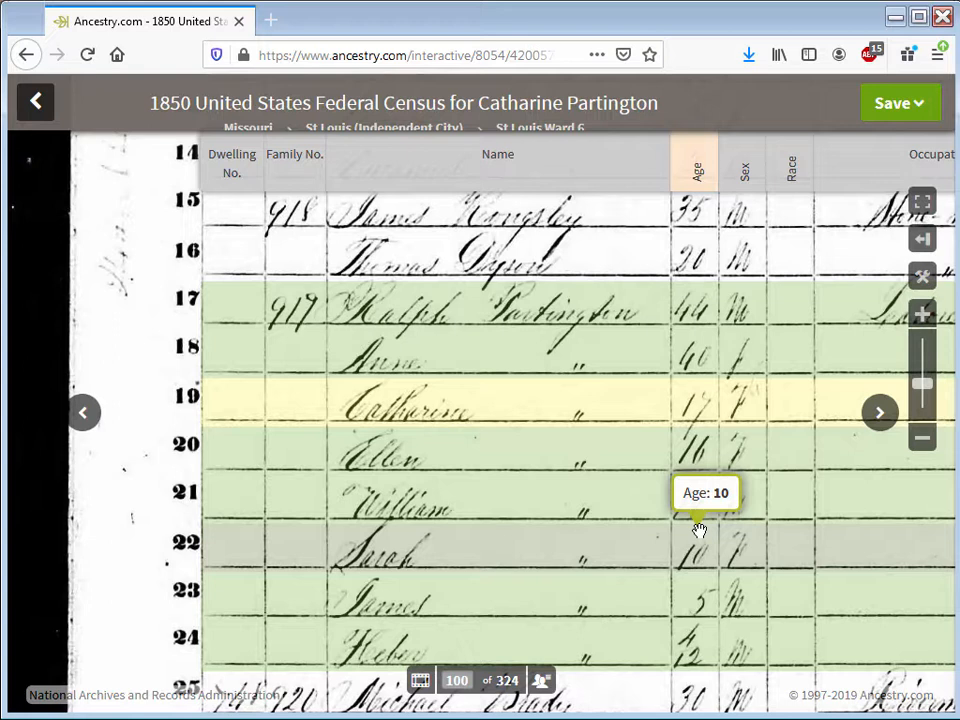
Switch to Ancestral Quest, open the selected grandmother's record from the pedigree and start a new Residence event for her.
key(alt+Tab)
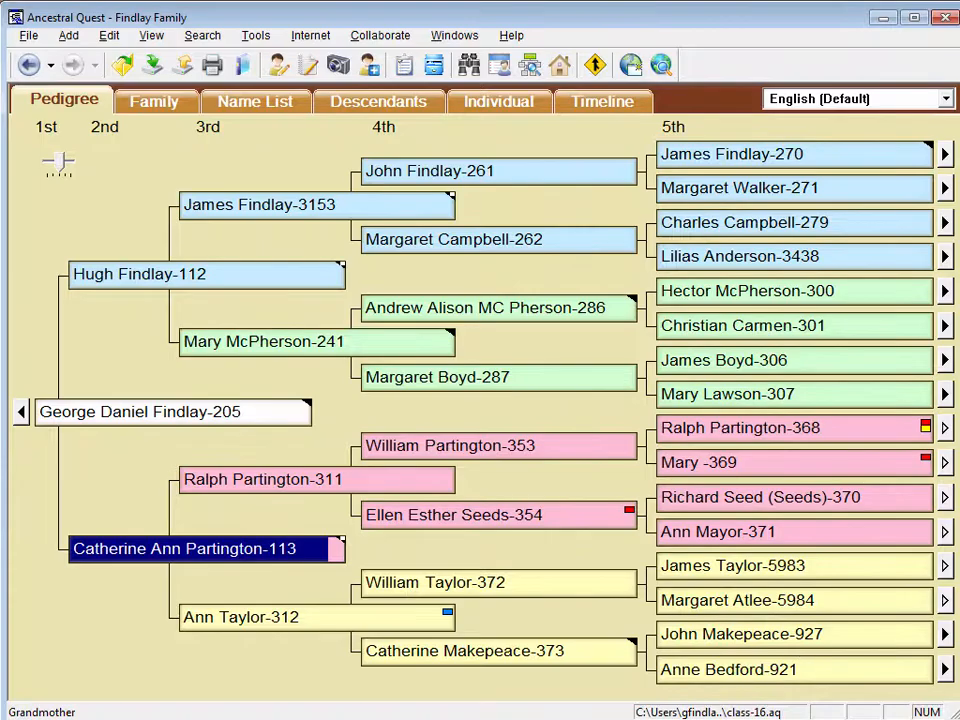
mouse_move(133, 551)
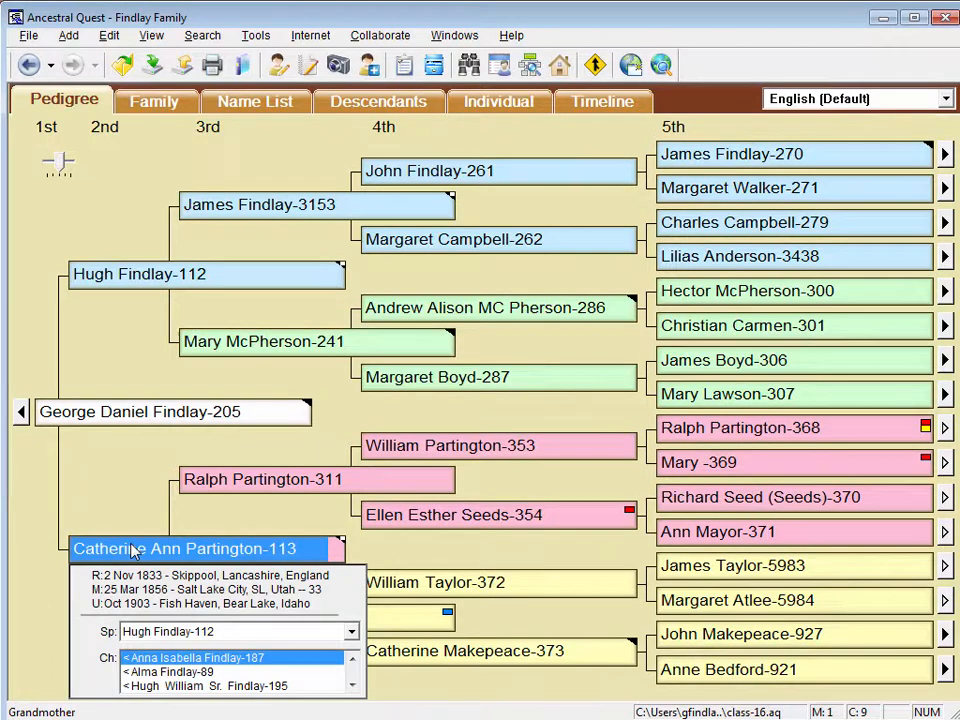
double_click(133, 549)
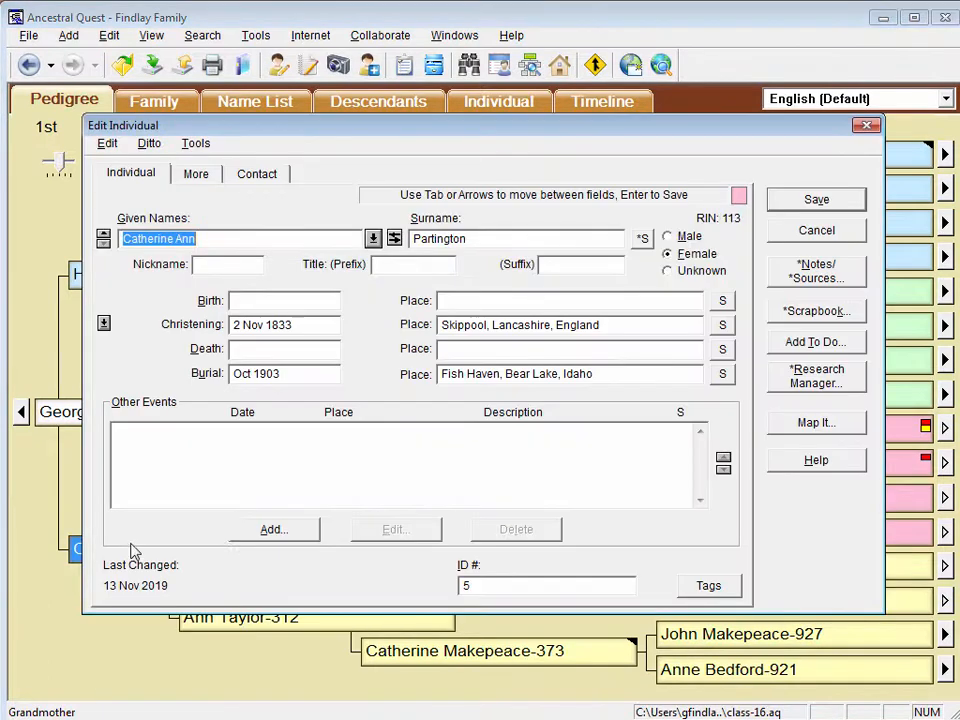
click(272, 532)
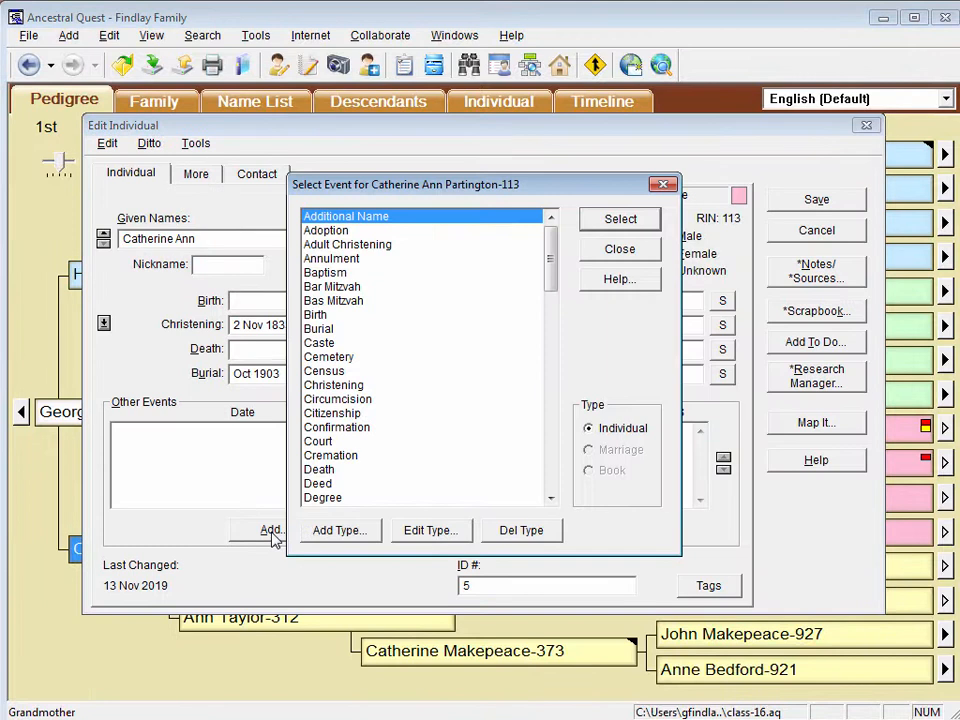
text(res)
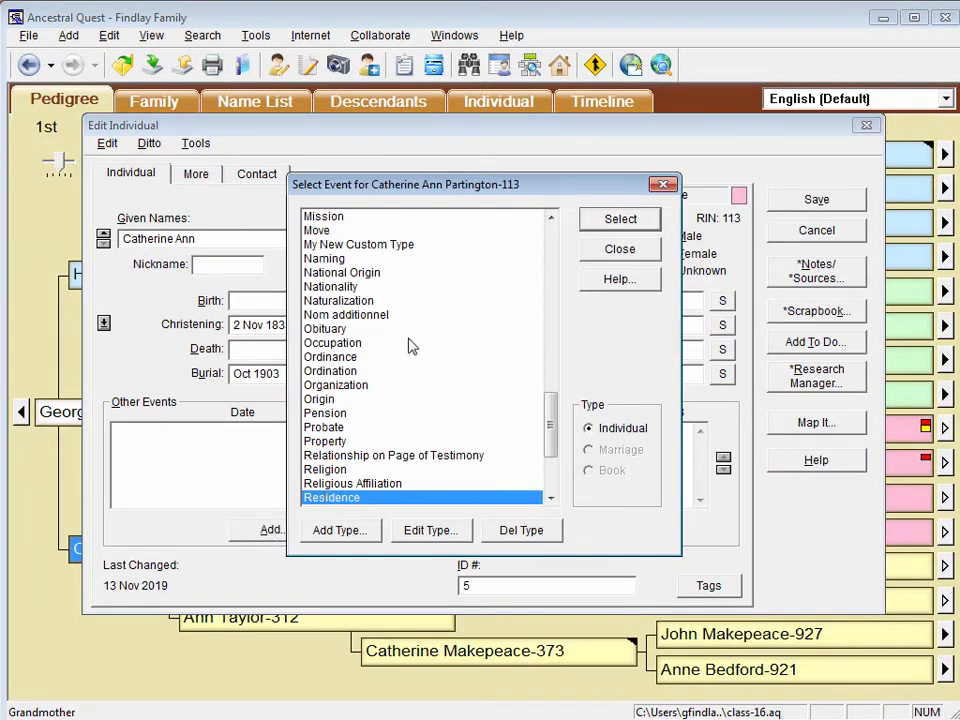
click(618, 220)
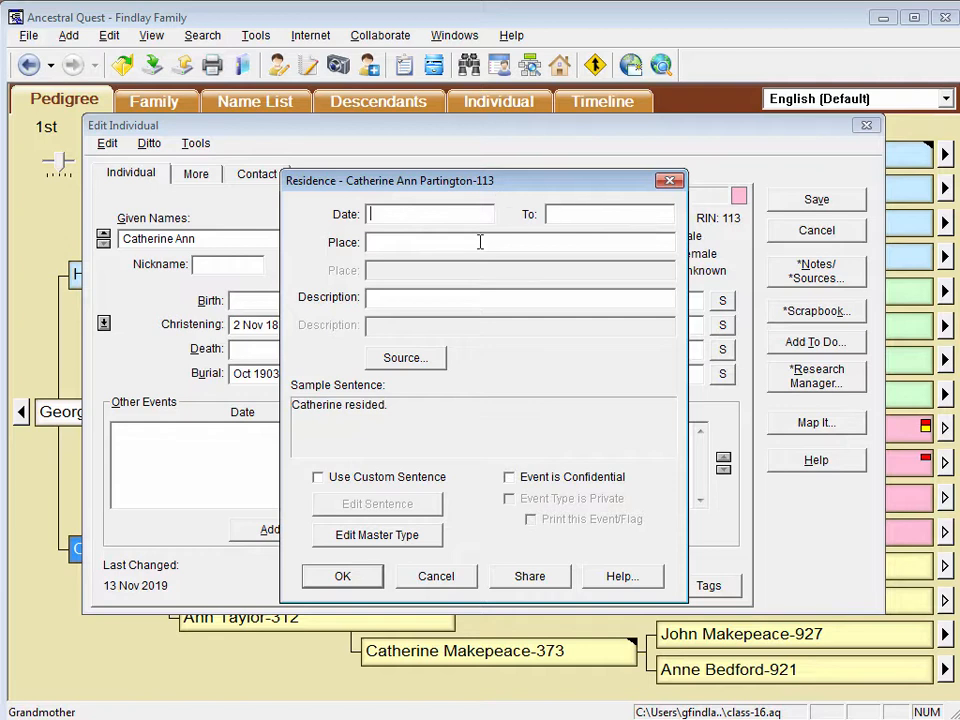
Switch to the census image in Firefox and look up the enumeration place and date in the page heading.
key(alt+Tab)
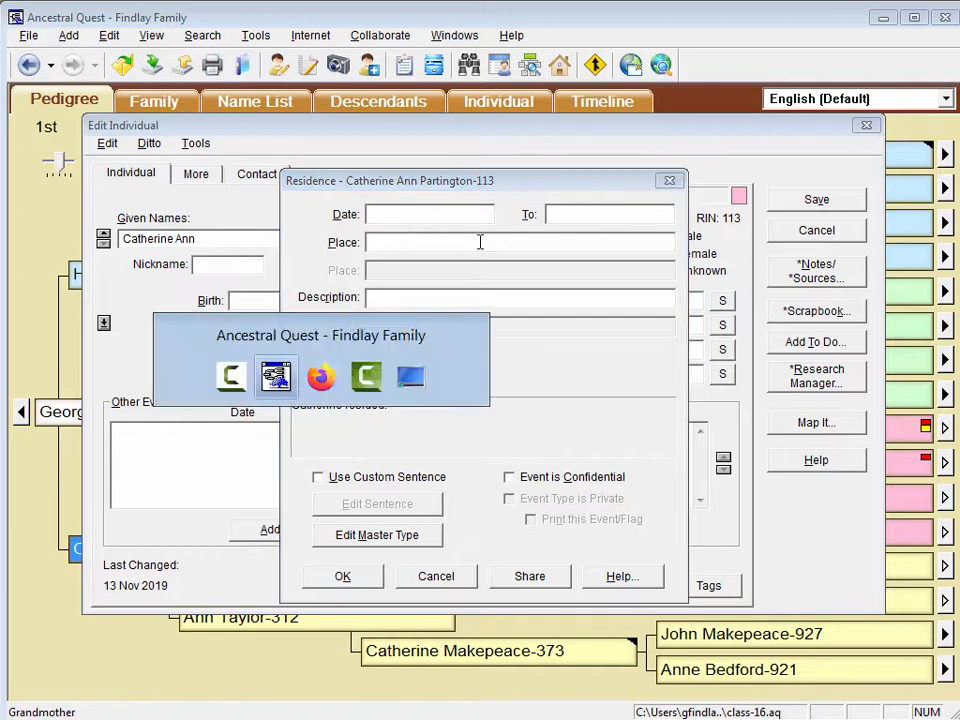
key(alt+Tab)
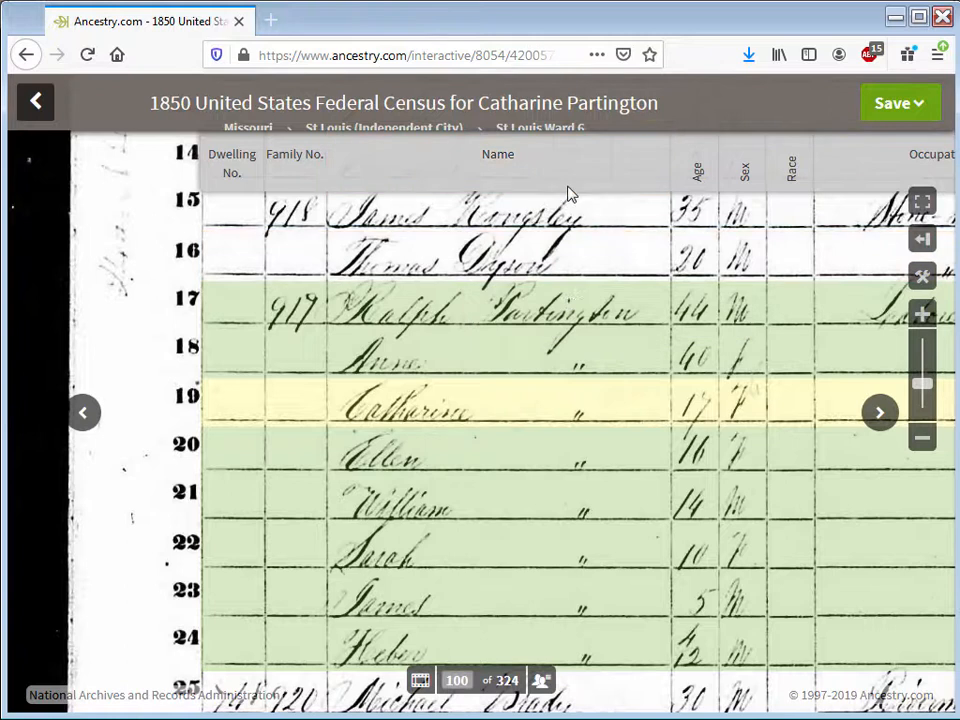
drag(545, 350, 517, 546)
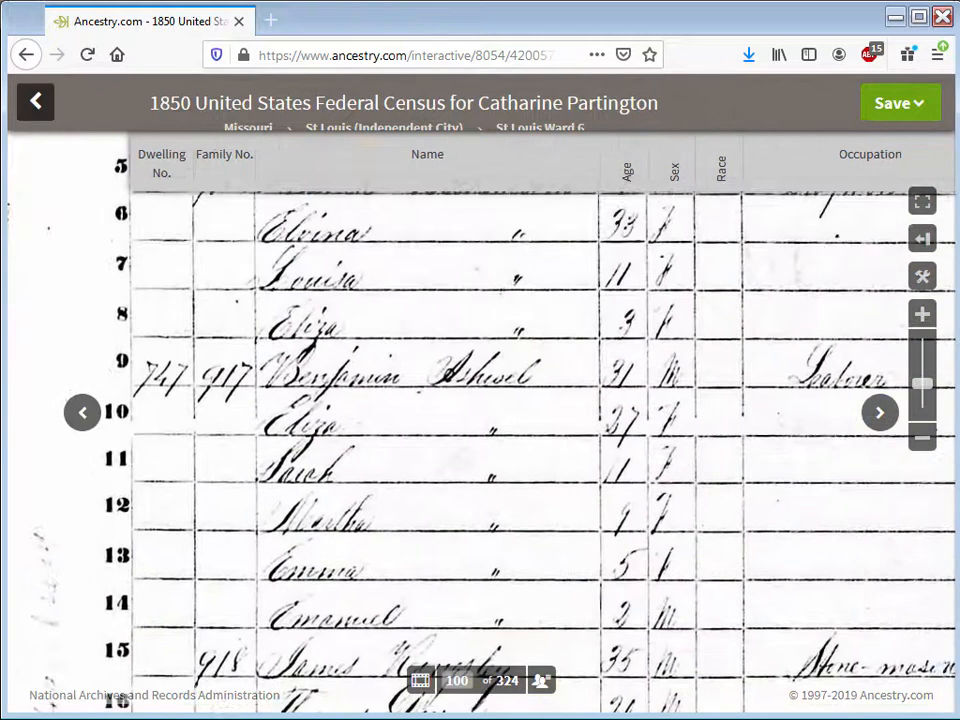
drag(586, 376, 541, 672)
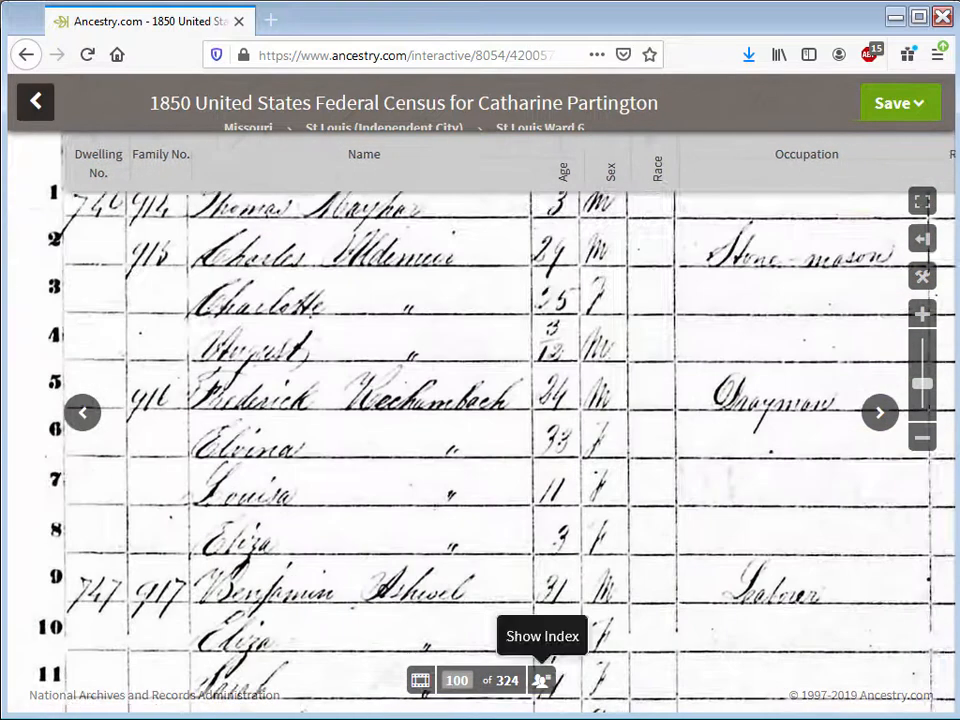
drag(605, 247, 264, 476)
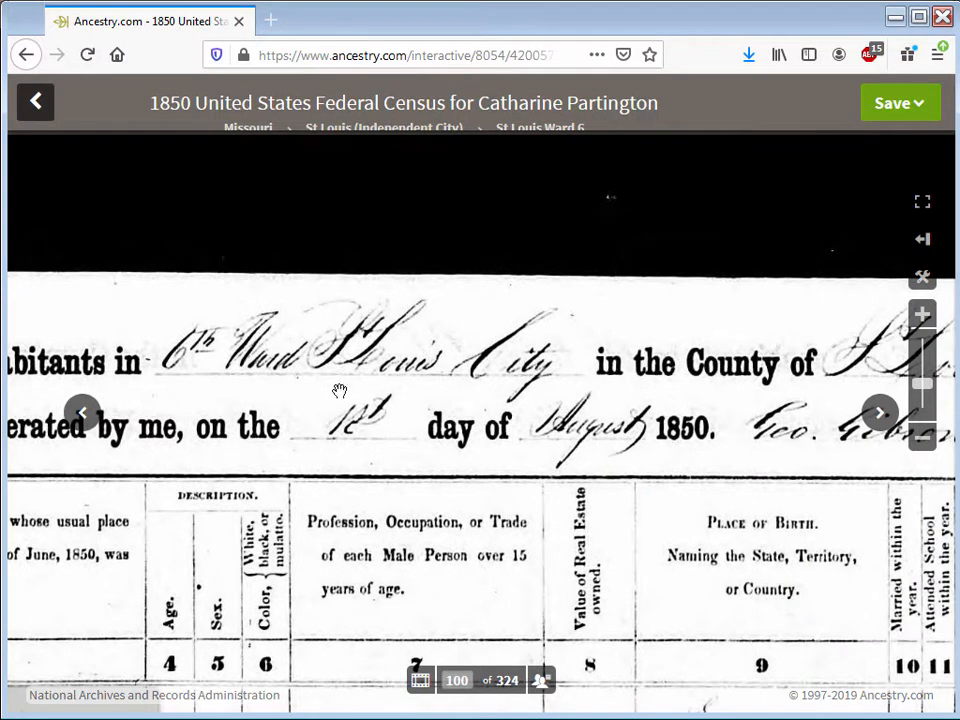
drag(647, 396, 941, 357)
drag(498, 449, 757, 450)
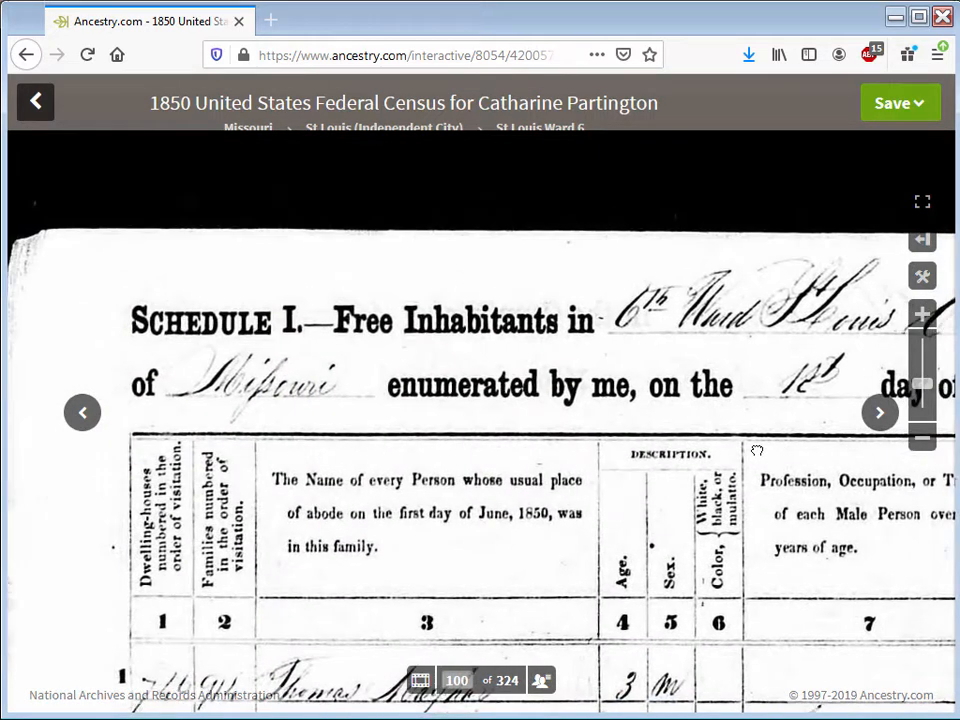
Back in Ancestral Quest, set the residence date to 1 Aug 1850 and the place to "St Lous, St Lous, Missouri".
key(alt+Tab)
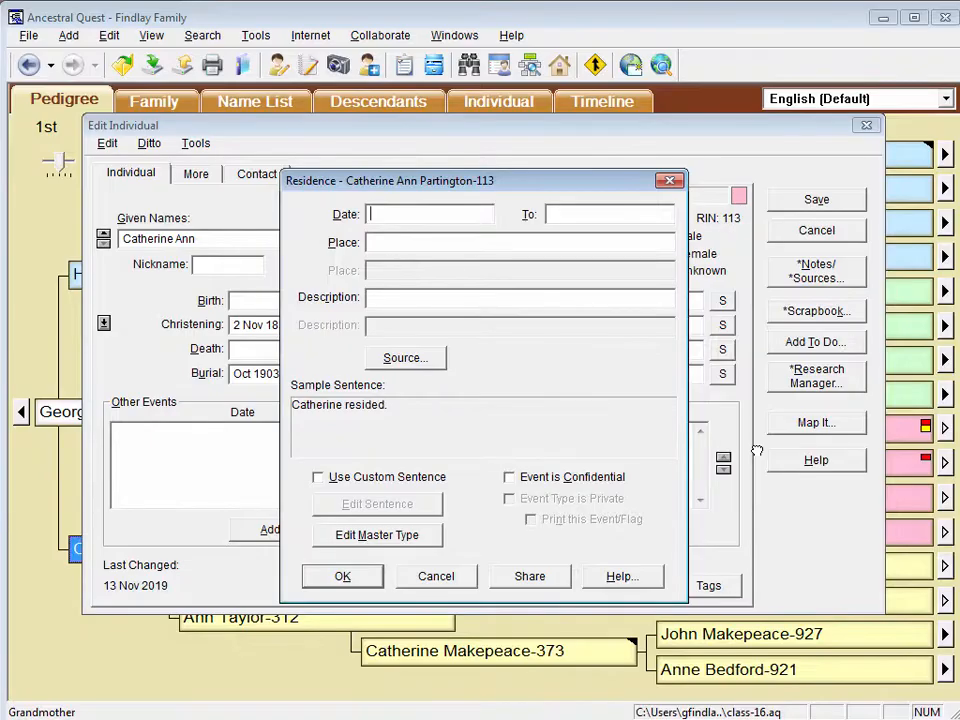
text(1 aut)
key(BackSpace)
text(g 1850)
key(Tab)
text(St Lous)
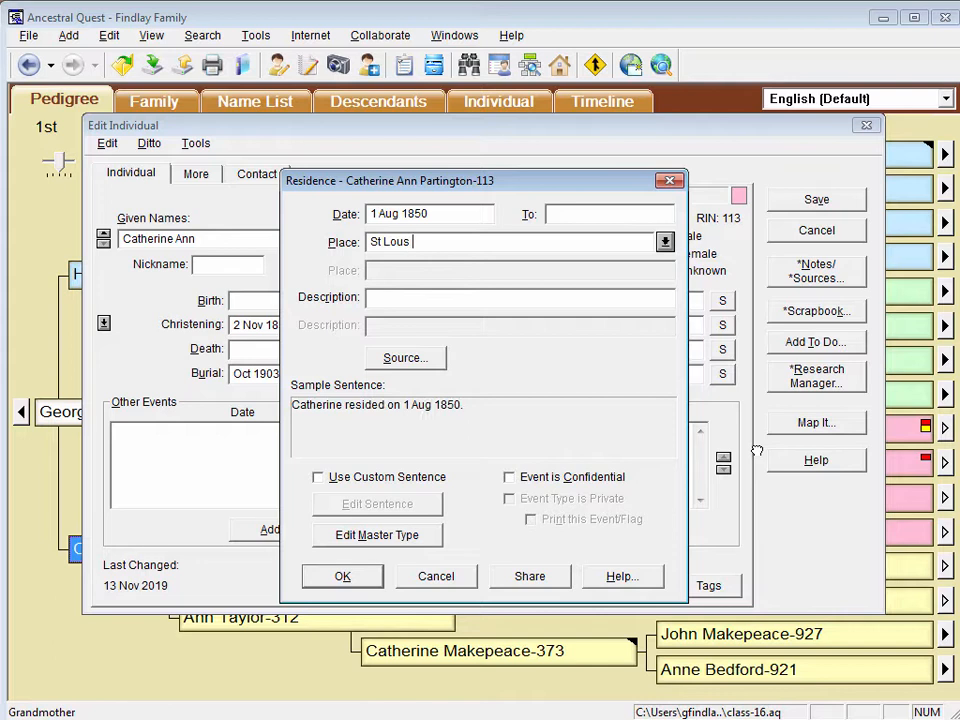
text(, St Lous,)
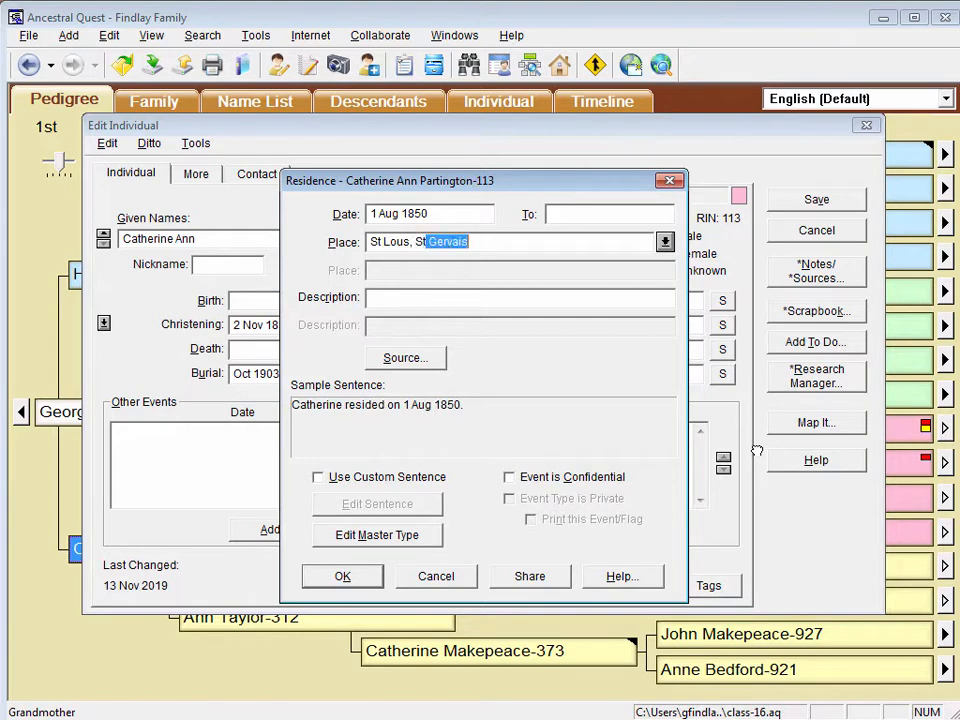
text( Missouri)
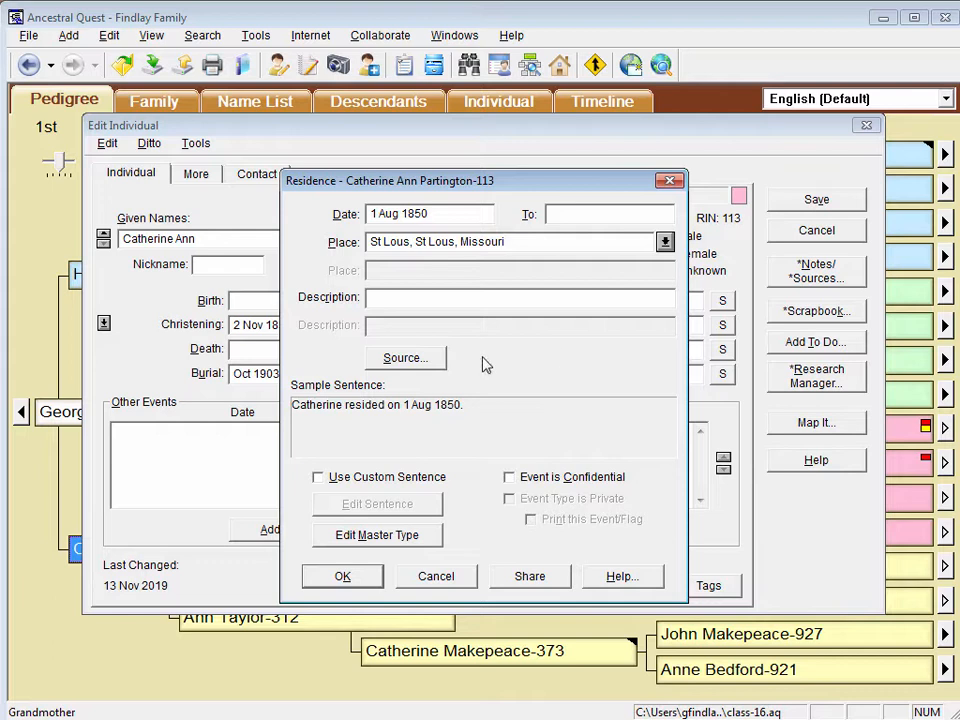
Create a new source for the residence with the type Census and the Freeform option enabled.
click(406, 358)
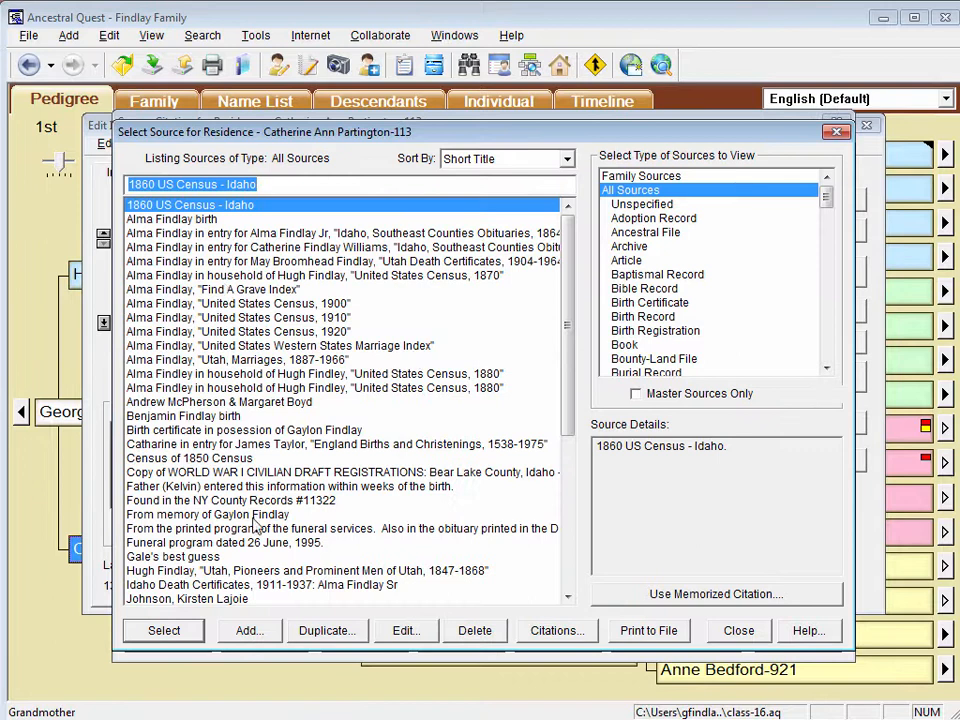
click(249, 630)
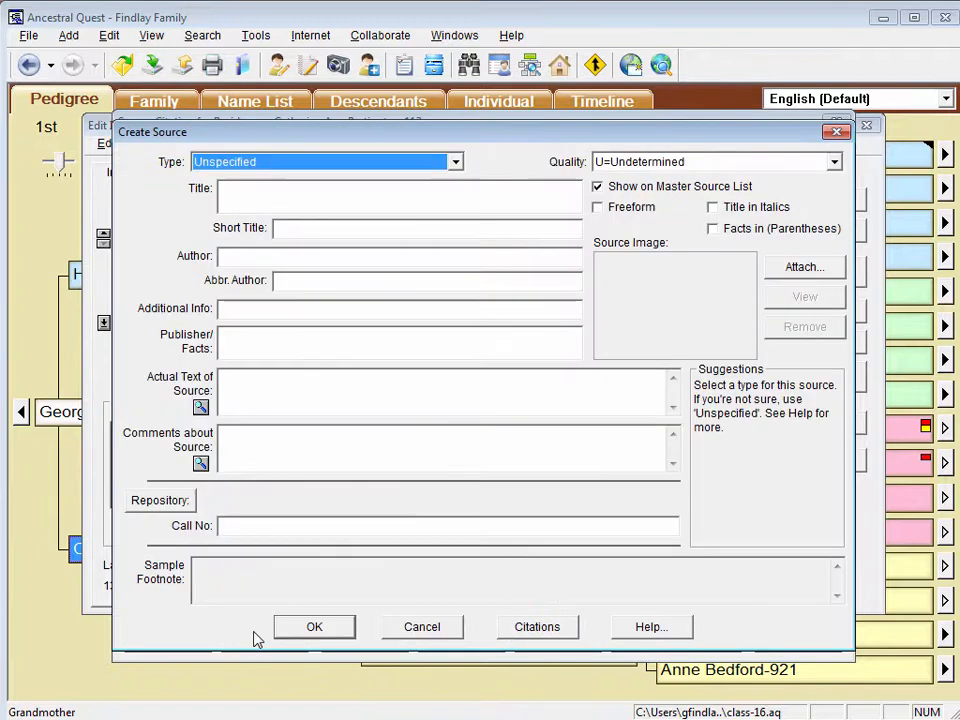
click(456, 162)
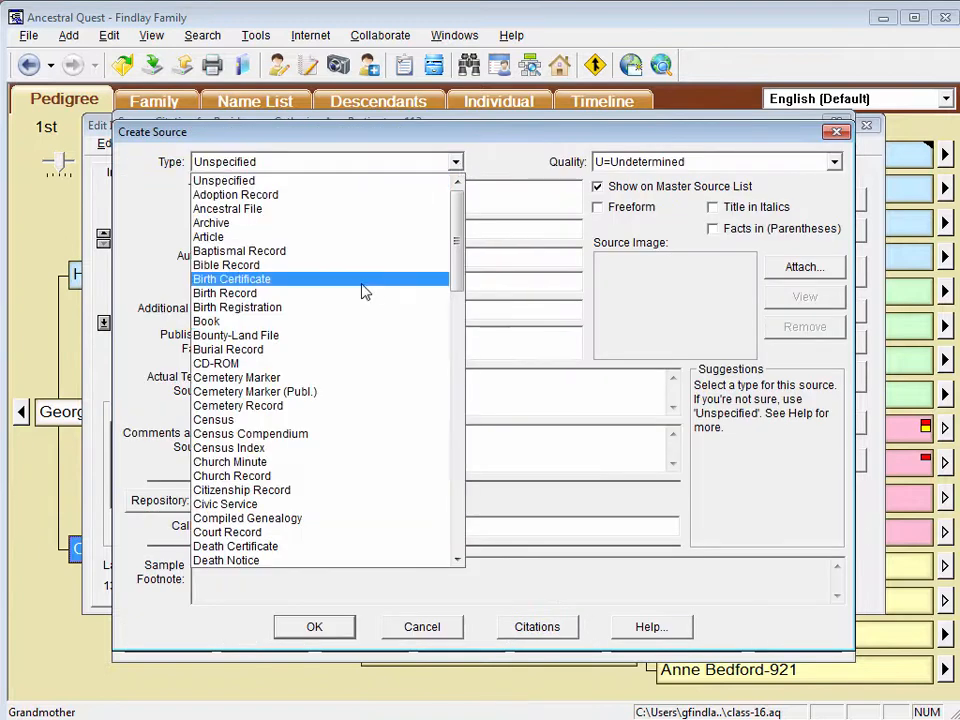
click(248, 421)
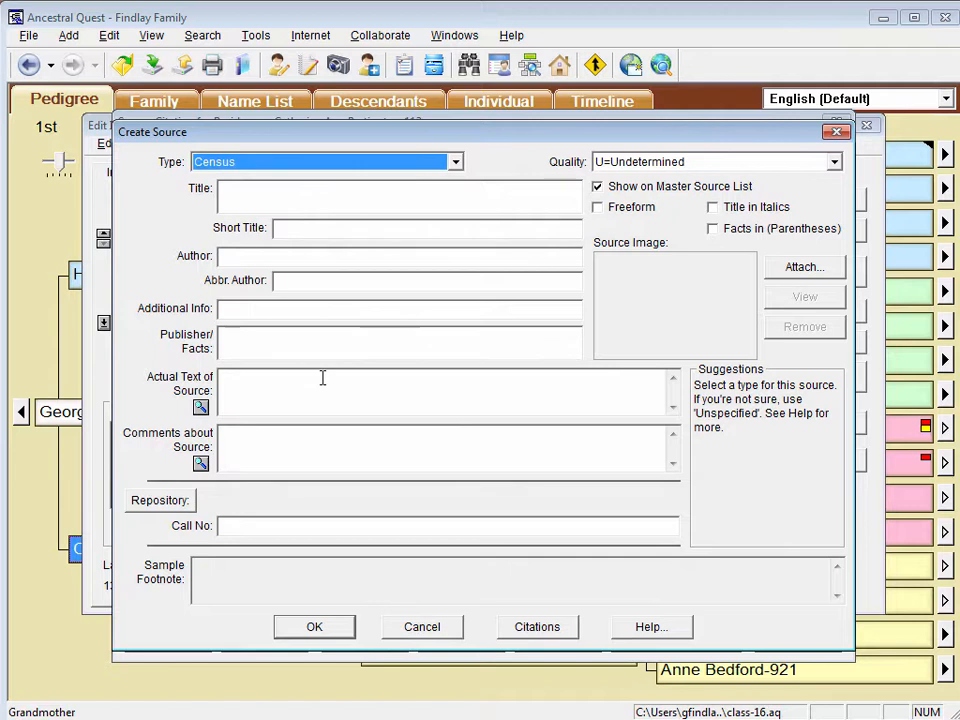
click(598, 210)
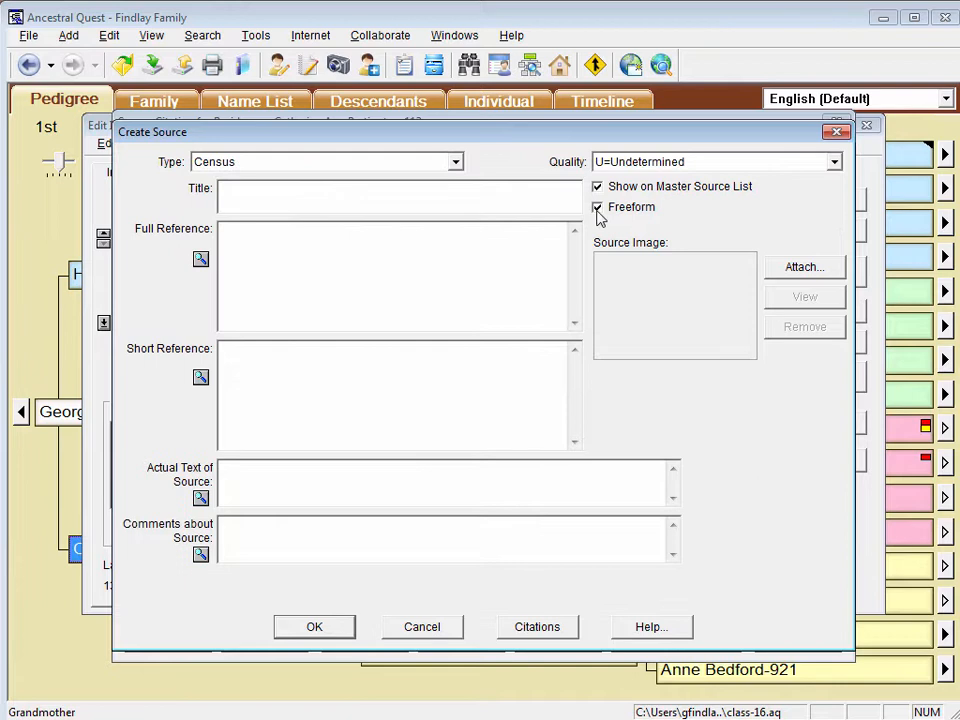
Title the source "US 1950 Census" followed by the household head's surname, given name and "Head".
click(388, 198)
text(US 1950 Census, P)
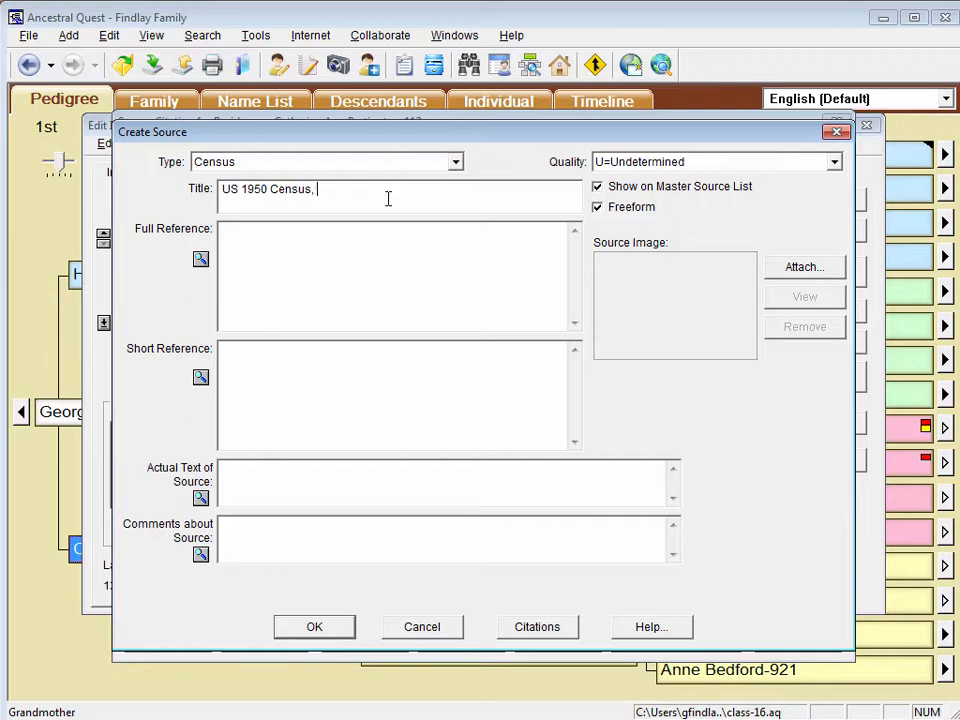
text(artingson)
key(BackSpace)
key(BackSpace)
key(BackSpace)
text(ton, Ralph, Head)
key(Tab)
Switch to Firefox, return to the census record page and copy the "Original data" citation text for the Seventh Census of the United States, 1850.
key(alt+Tab)
key(alt+Tab)
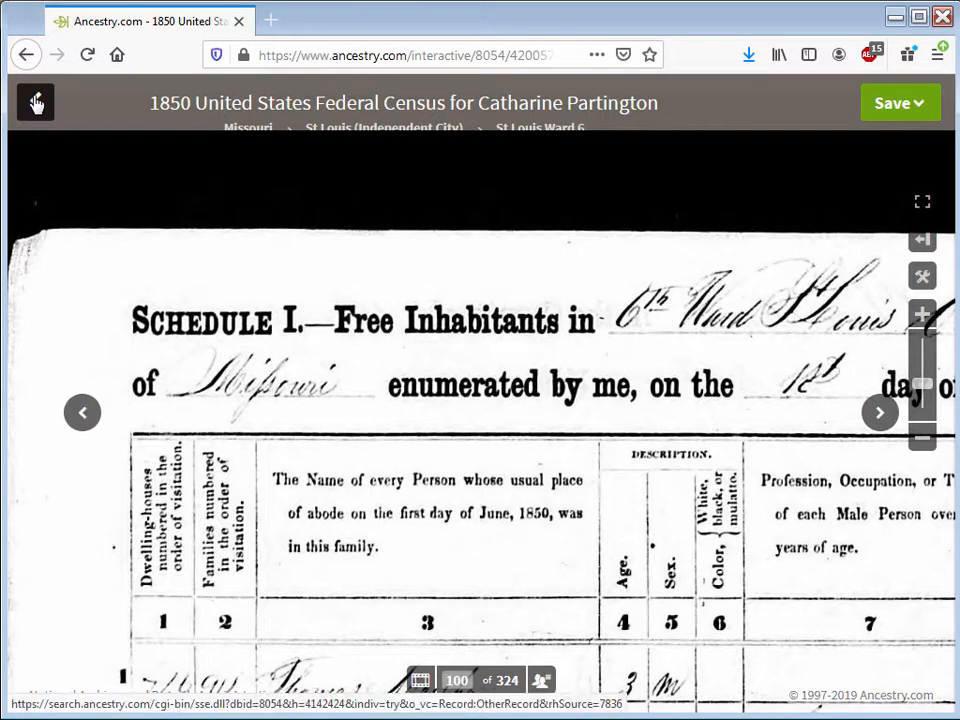
click(36, 102)
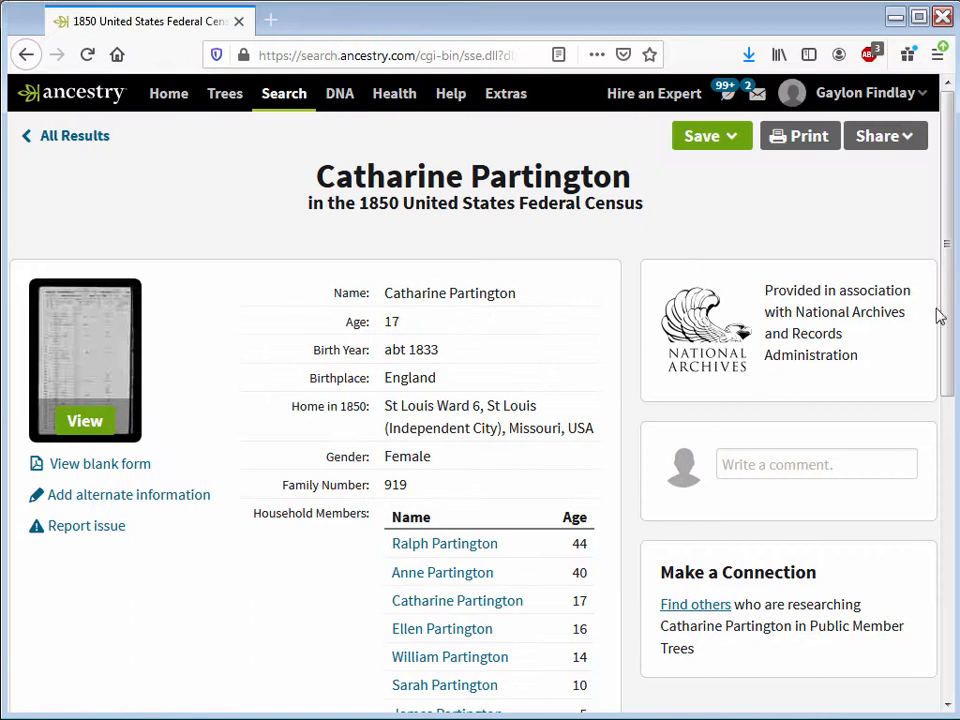
drag(949, 321, 956, 567)
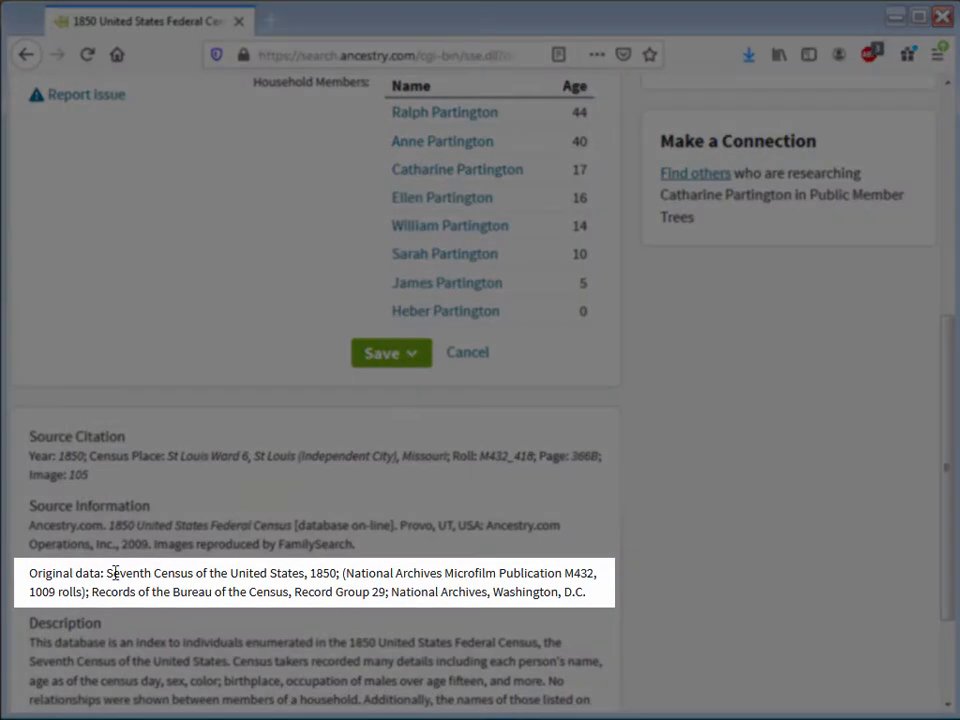
drag(108, 572, 594, 604)
key(ctrl+c)
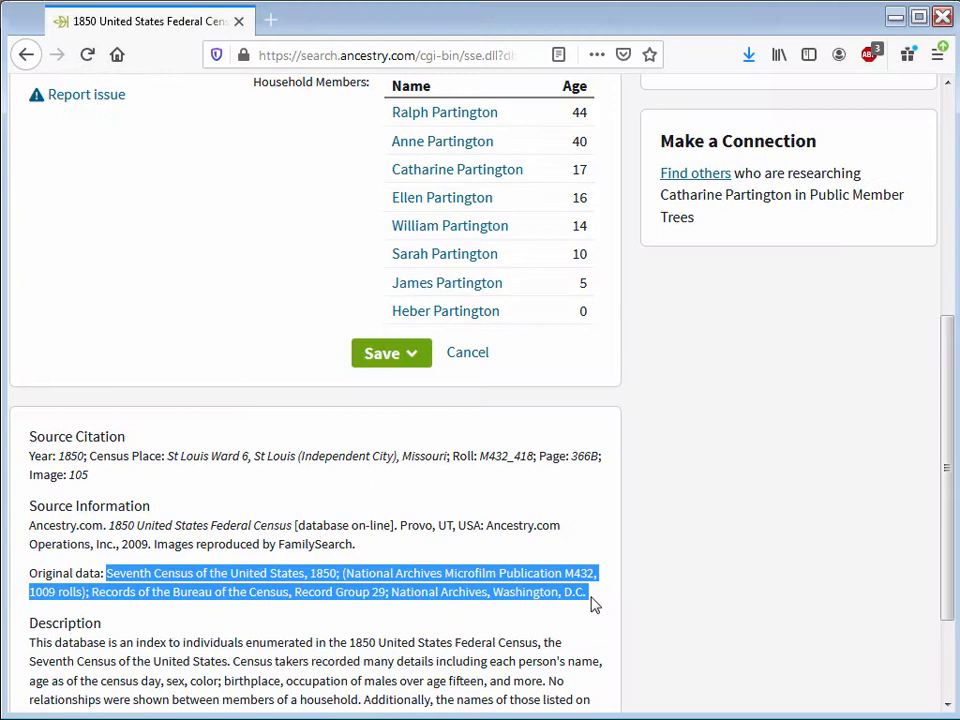
Return to Ancestral Quest, paste the copied text as the source's Full Reference, save the source and select it for the residence citation.
key(alt+Tab)
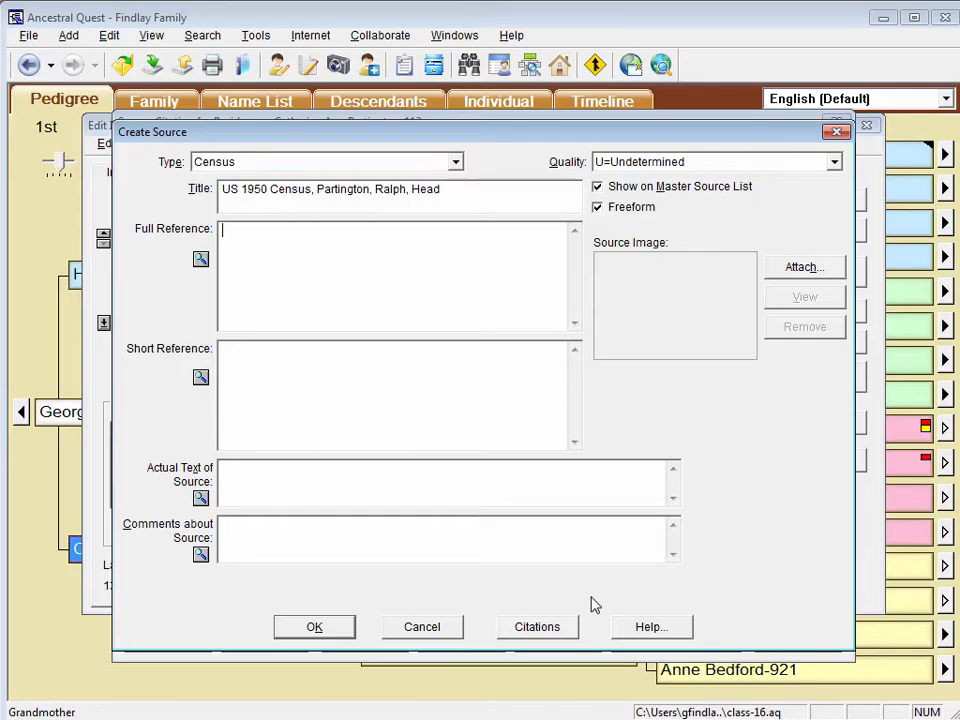
key(ctrl+v)
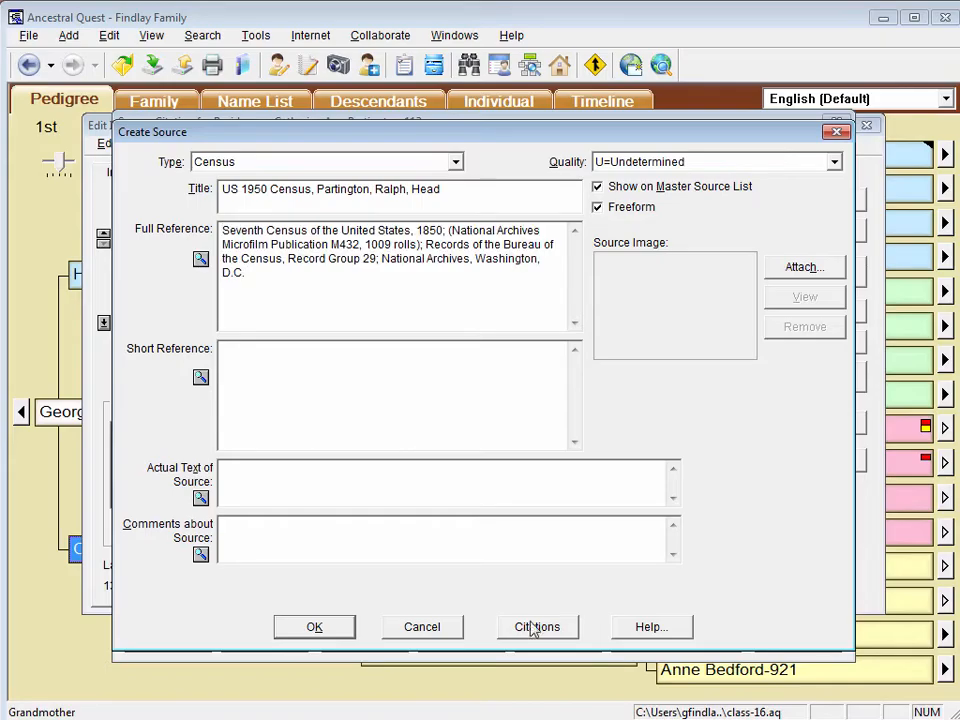
click(316, 627)
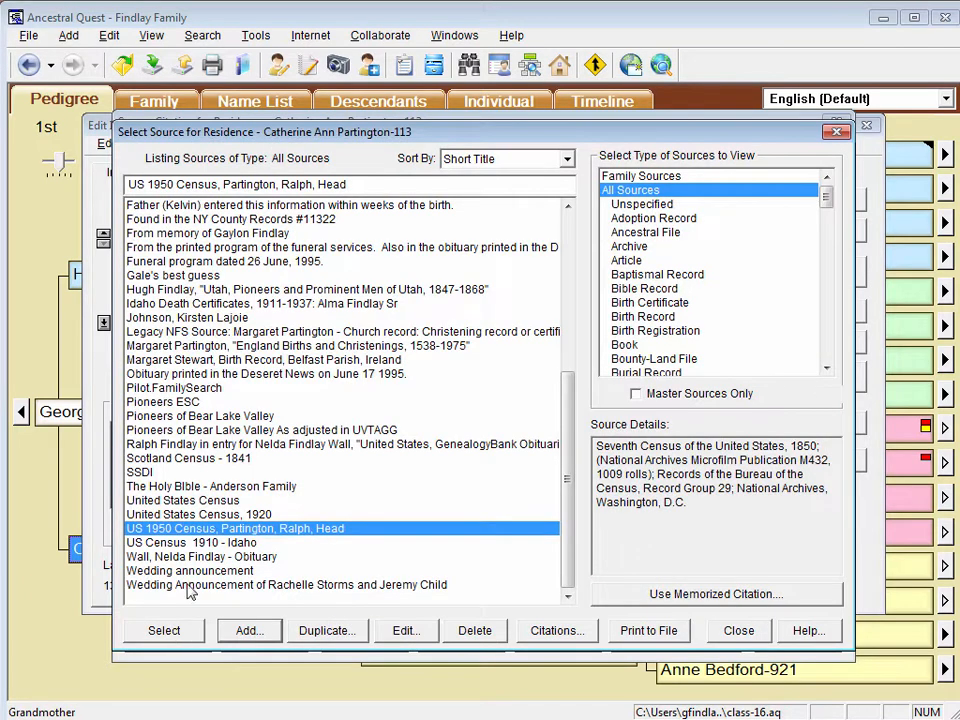
click(165, 630)
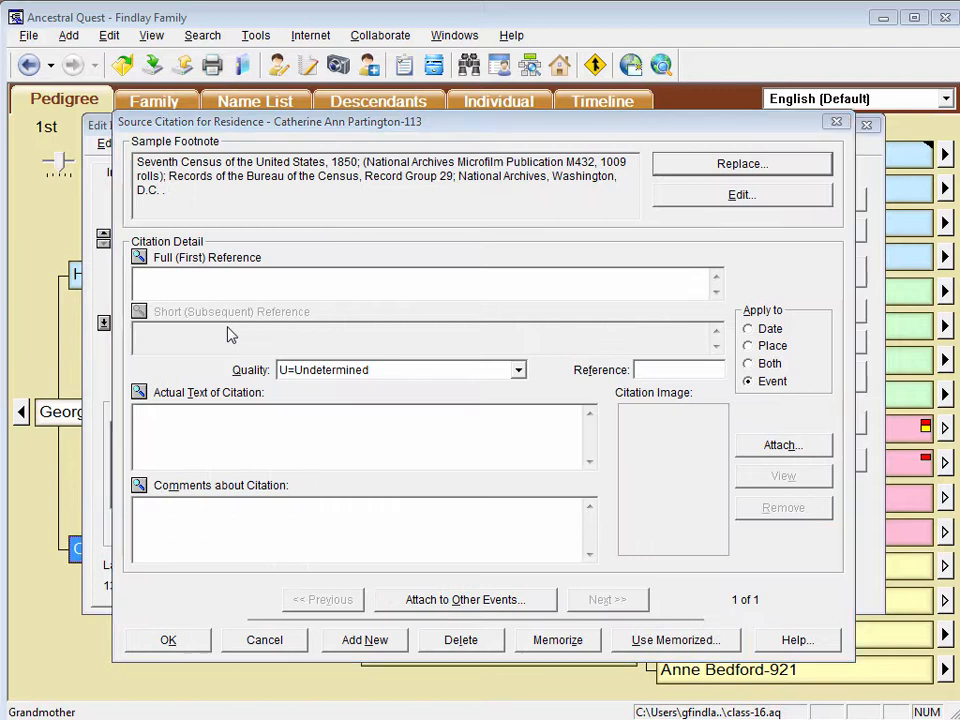
Copy the Source Citation text from "St Louis Ward 6" through "Image: 105" in Firefox and paste it as the citation's Full Reference in Ancestral Quest.
key(alt+Tab)
key(alt+Tab)
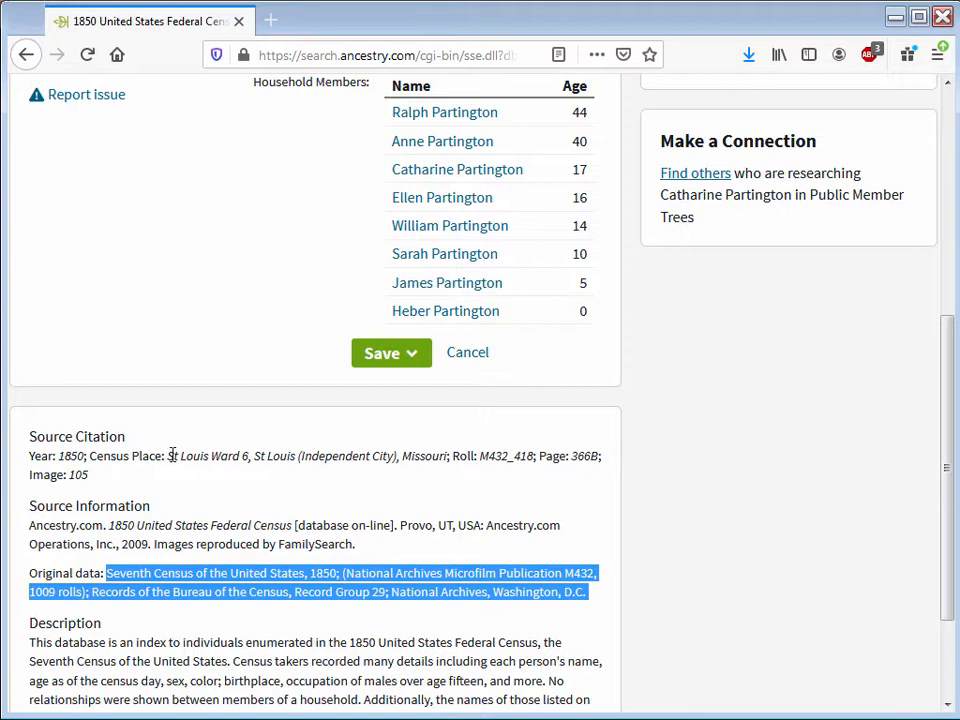
drag(170, 456, 112, 477)
key(ctrl+c)
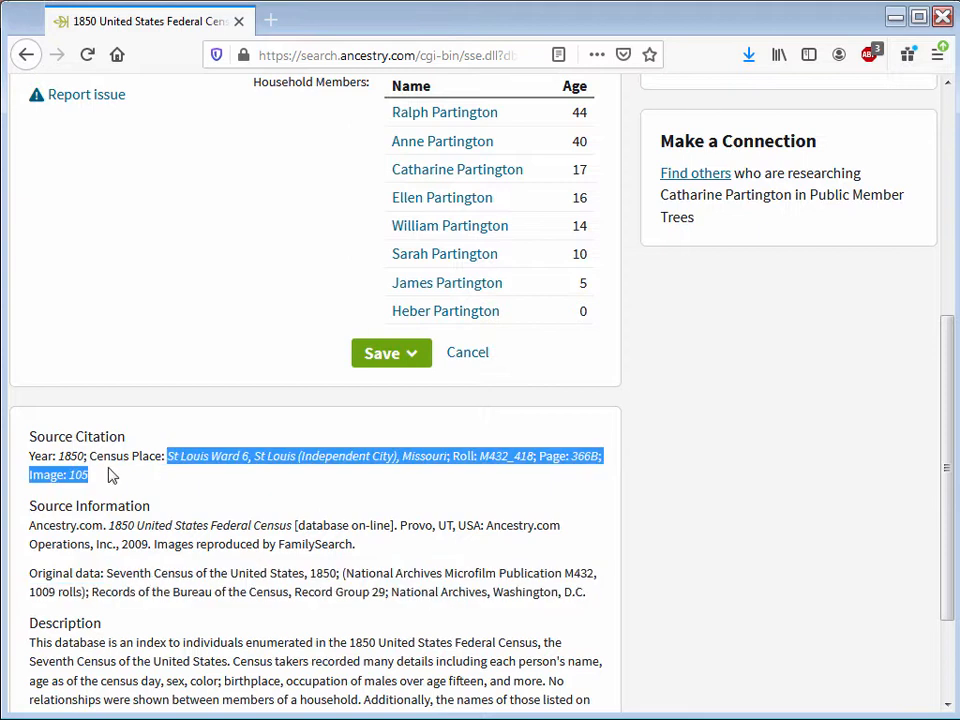
key(alt+Tab)
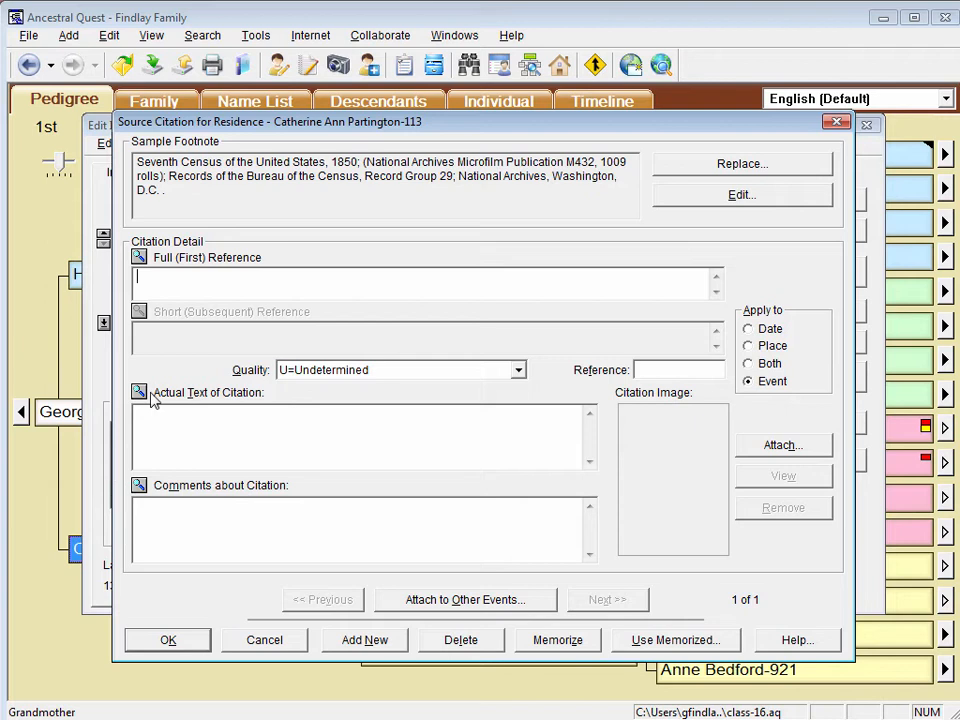
key(ctrl+v)
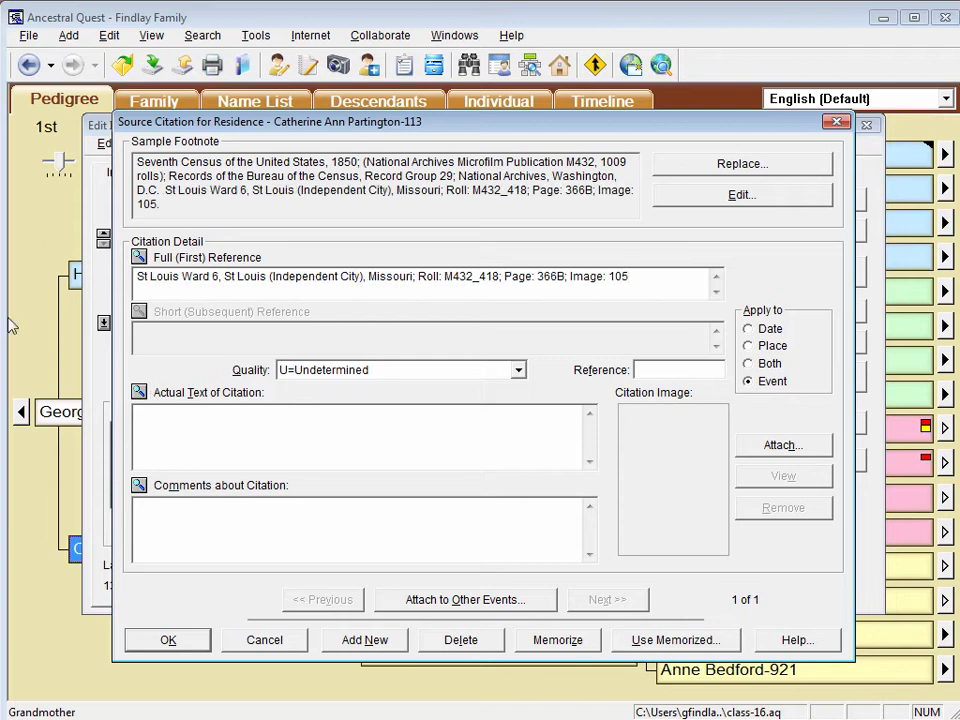
Prefix the citation's Full Reference with the household head's full name and "Head of House," and accept the citation.
click(137, 278)
text(Ralph)
text( Parting)
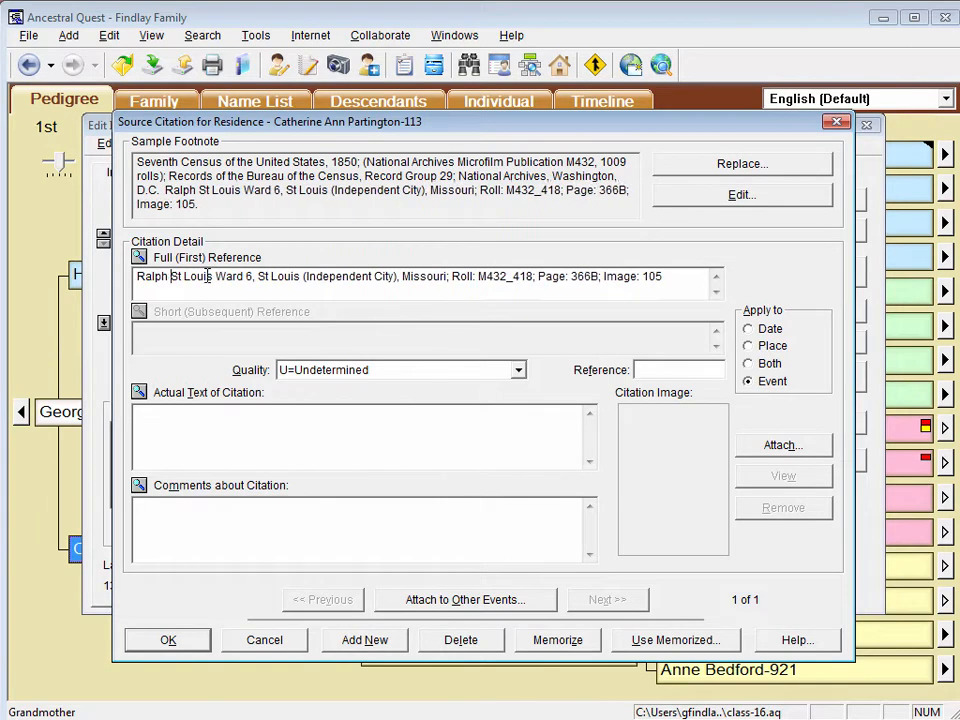
text(ton, Head of H)
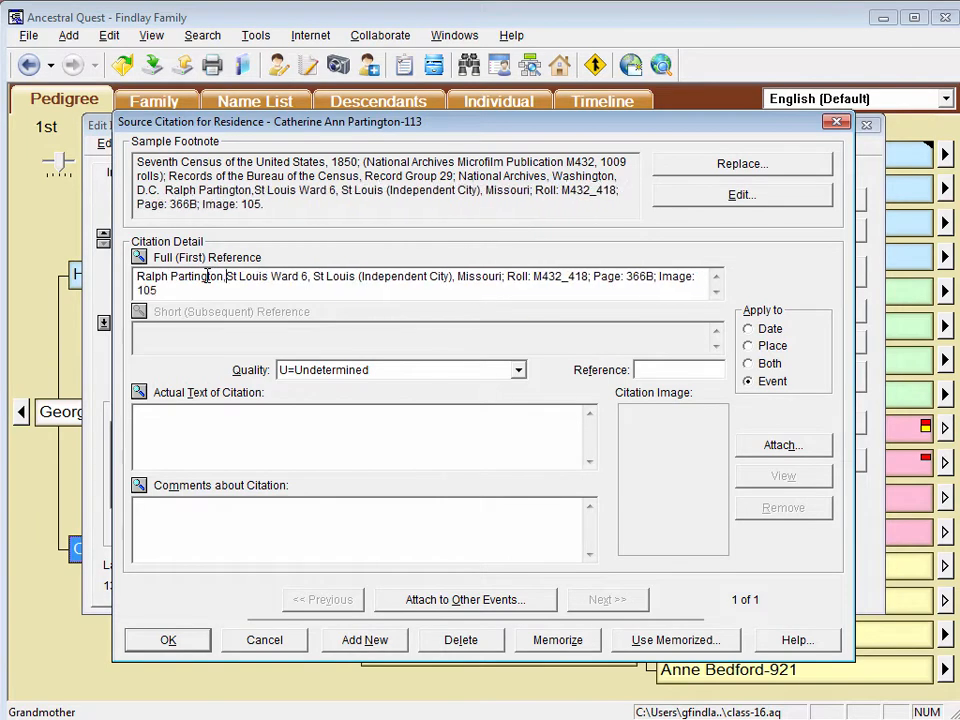
text(ouse,)
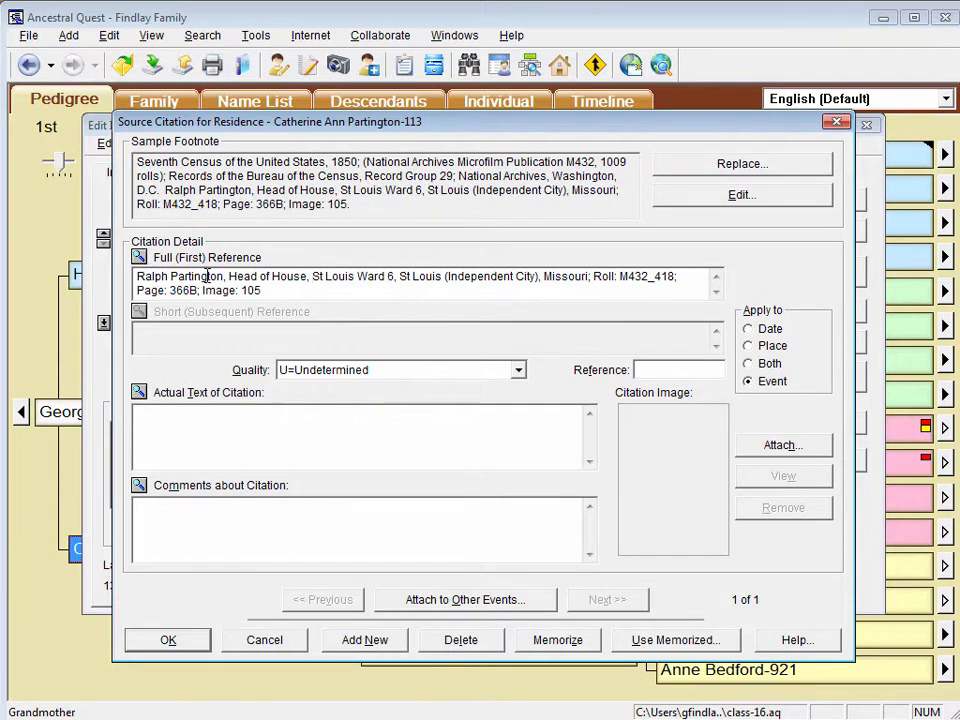
click(181, 648)
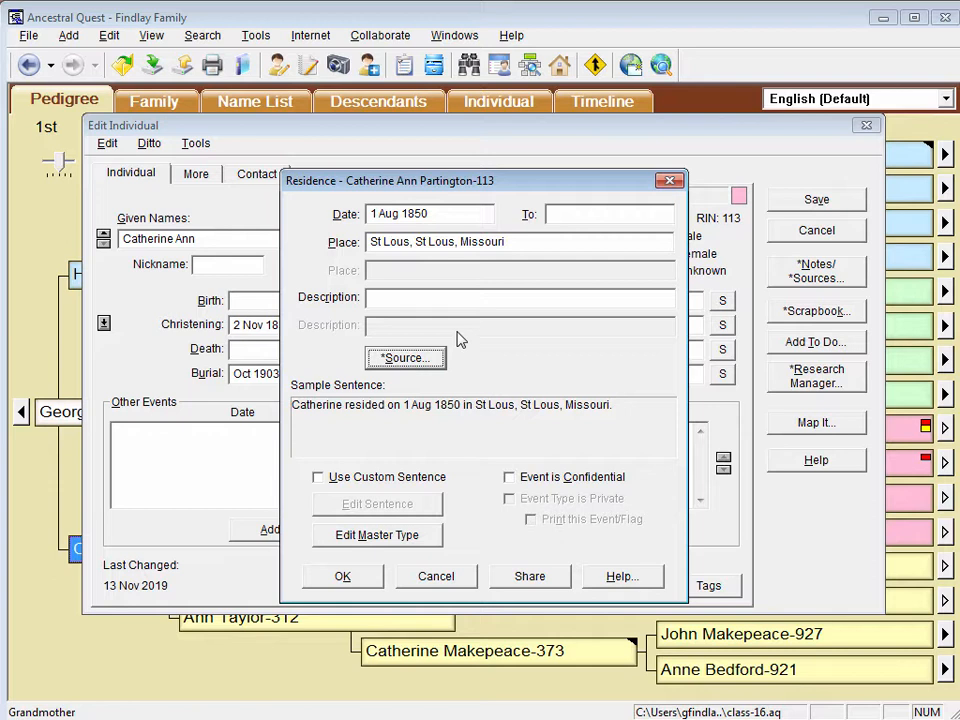
Set up sharing of the residence event with the family in which this person is a child of her parents.
click(530, 577)
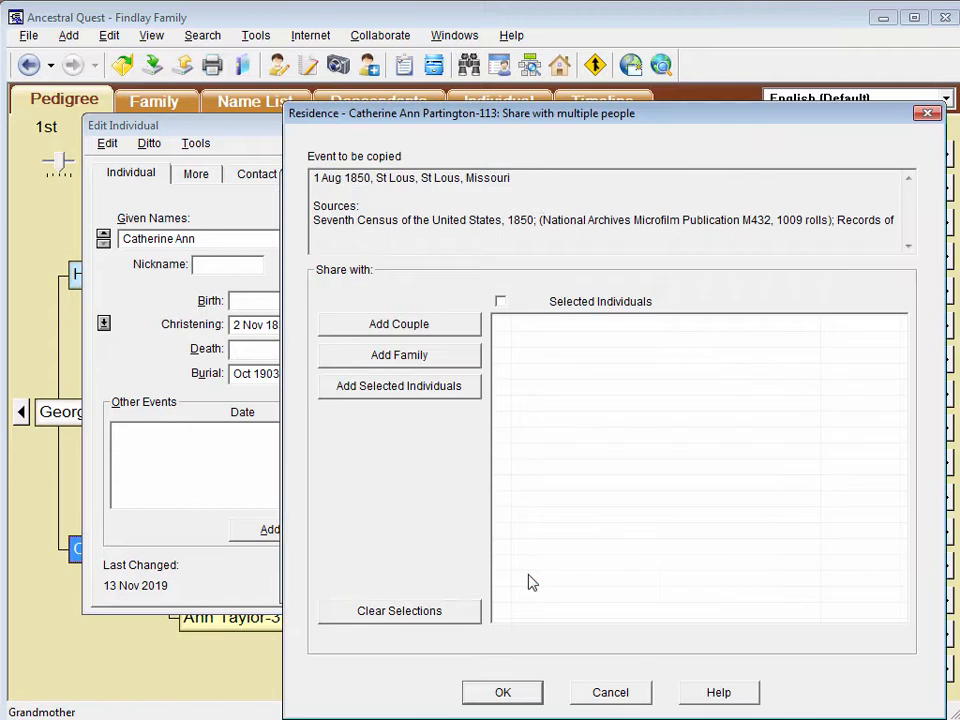
click(390, 370)
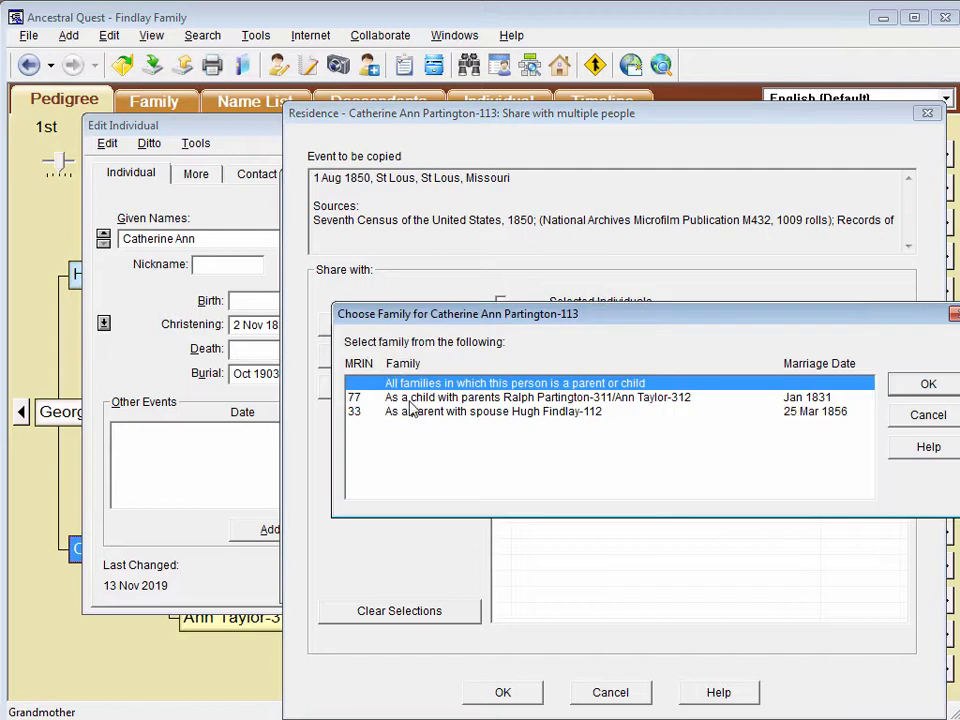
click(411, 398)
click(928, 383)
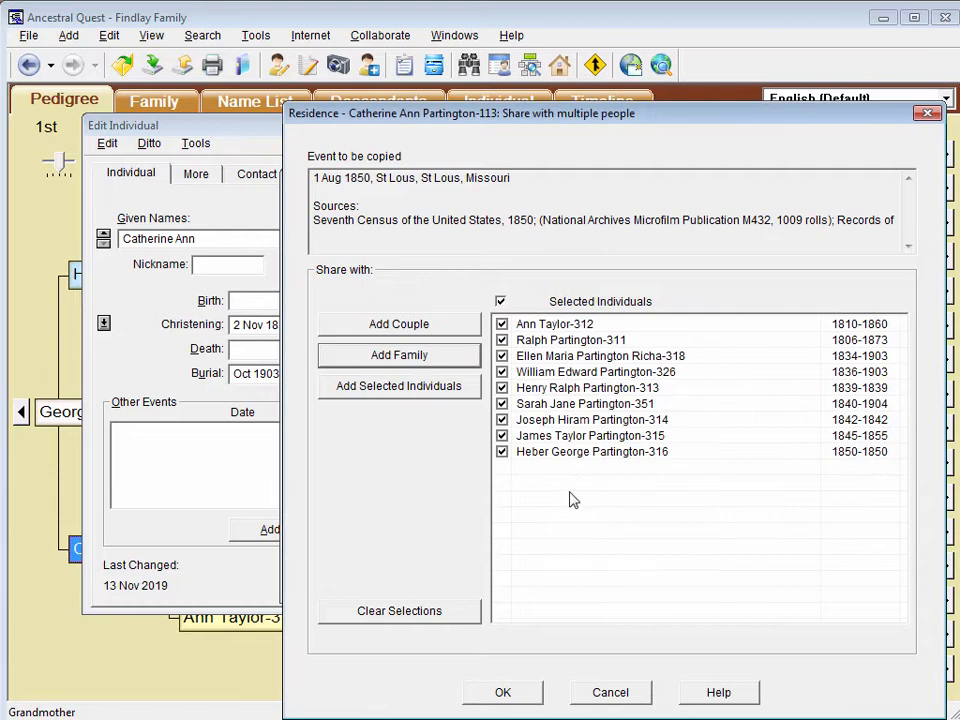
Exclude the children dated 1839-1839 and 1842-1842, share the residence with the remaining family members, and save the event and the individual.
click(502, 420)
click(501, 418)
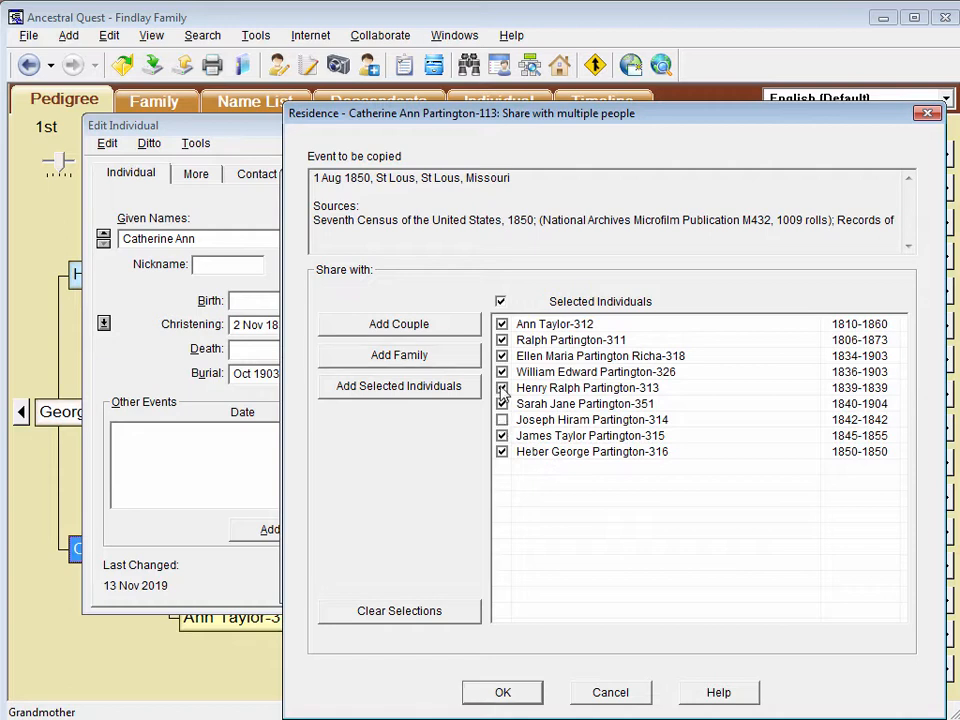
click(502, 388)
click(500, 692)
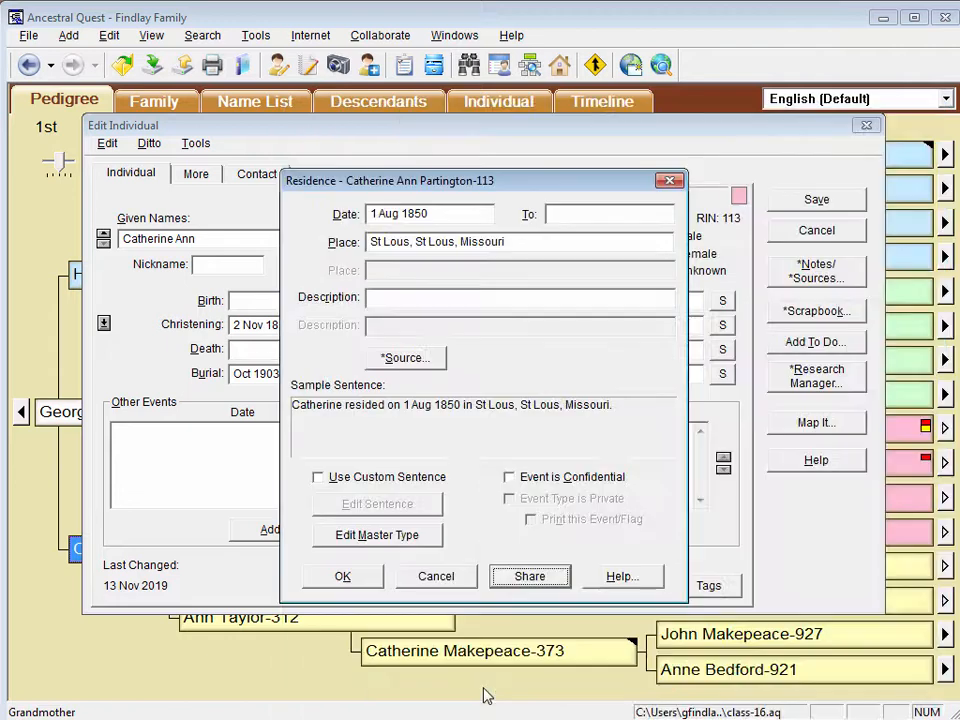
click(344, 580)
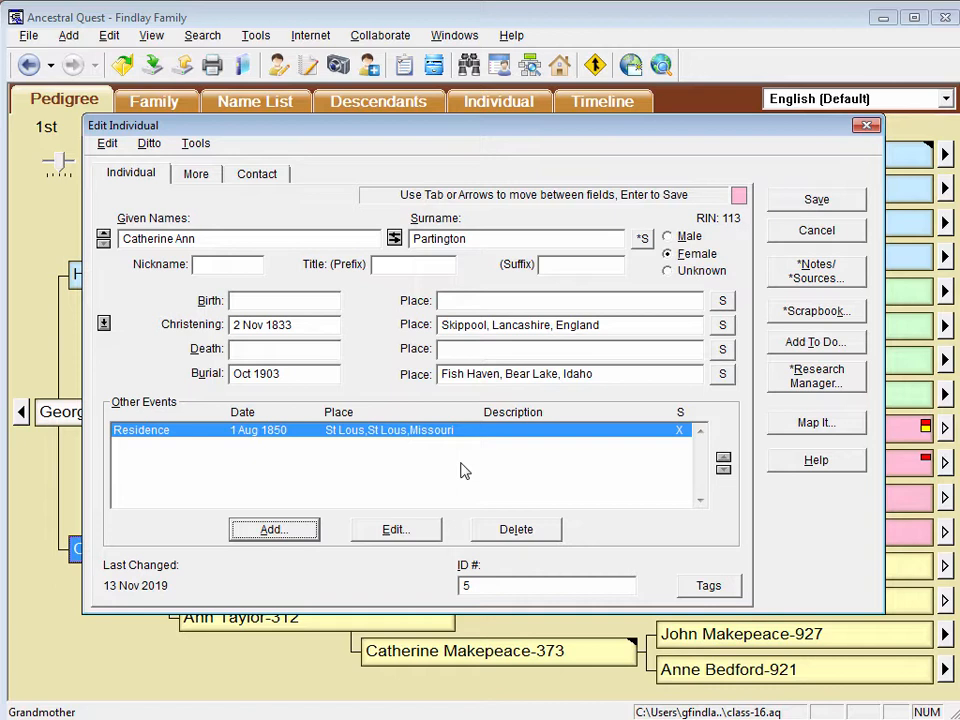
click(797, 209)
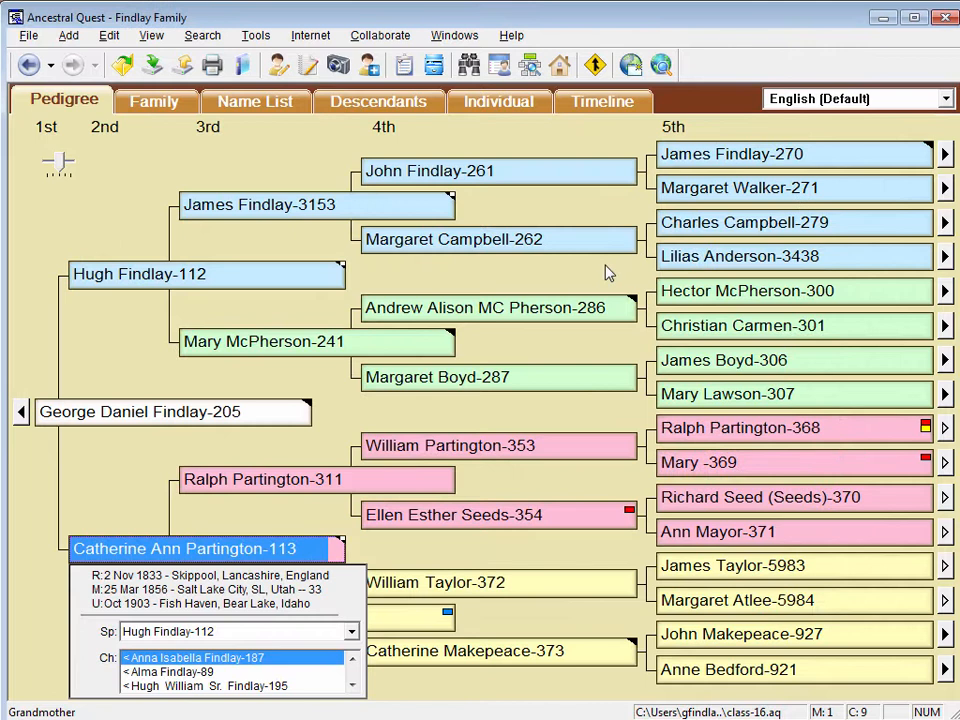
Share the scrapbook photo CAPFS.JPG with the individual's spouse by adding the couple.
click(338, 66)
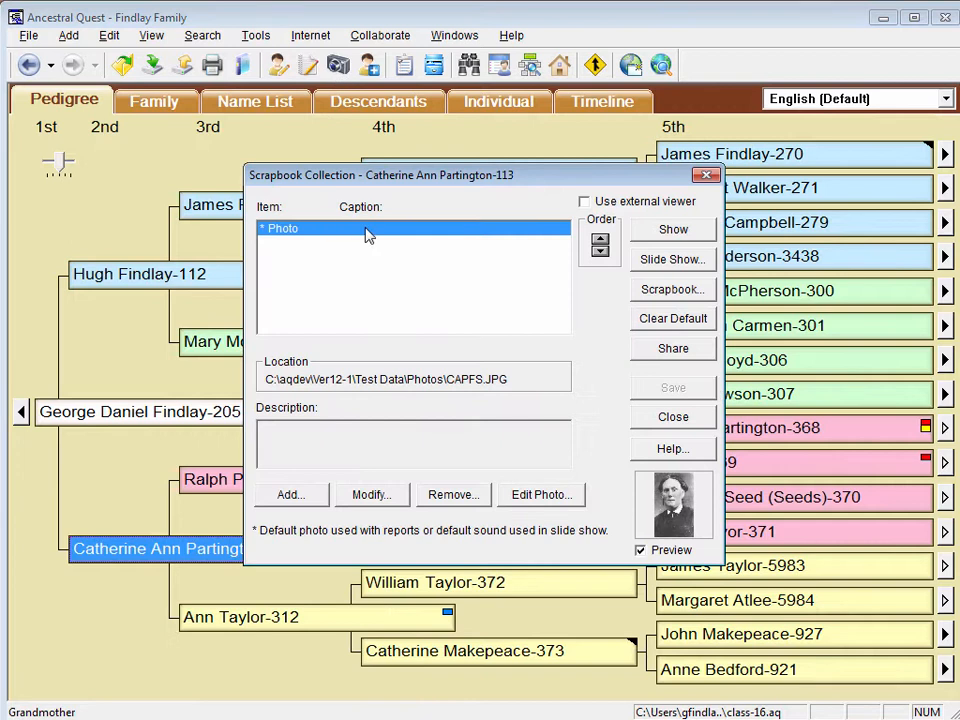
click(673, 348)
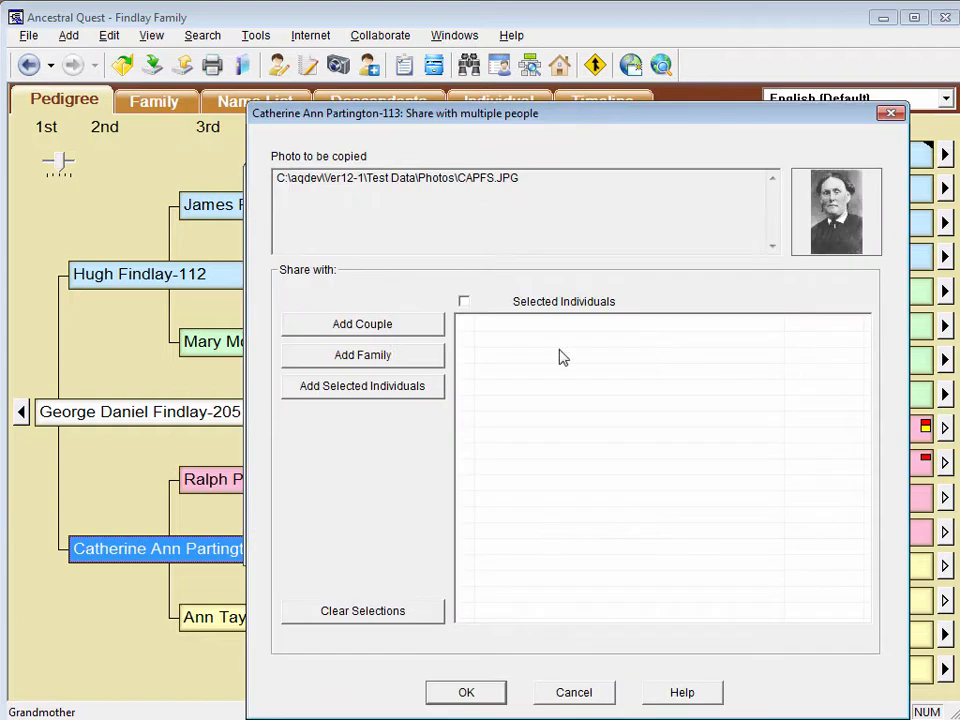
click(383, 333)
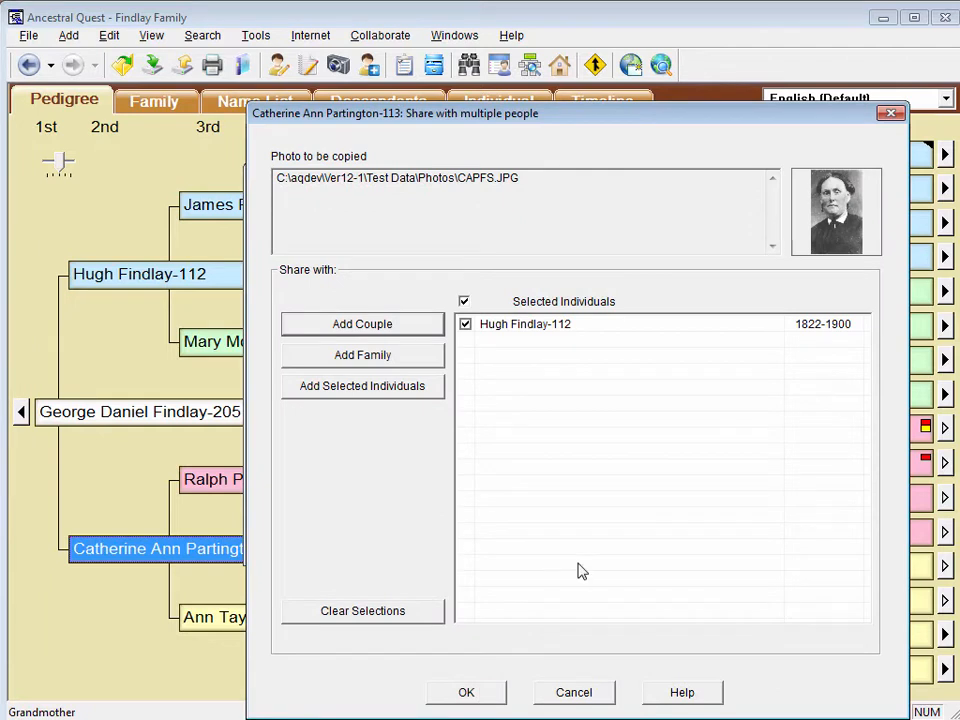
click(466, 692)
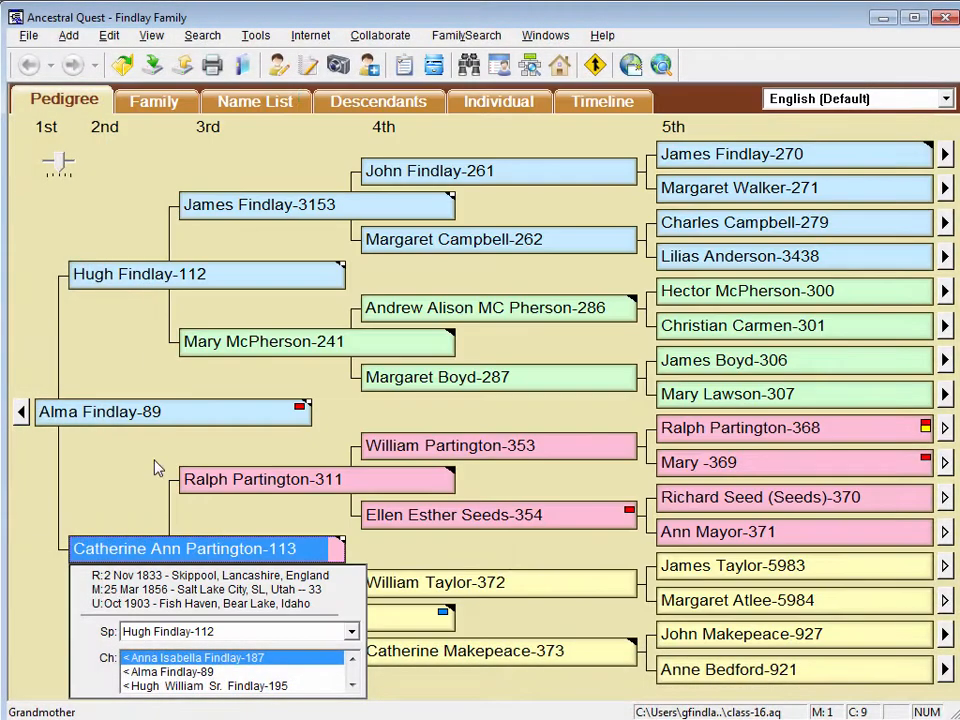
Open the individual's source documentation and start adding a source citation for the Death event.
click(309, 68)
click(245, 99)
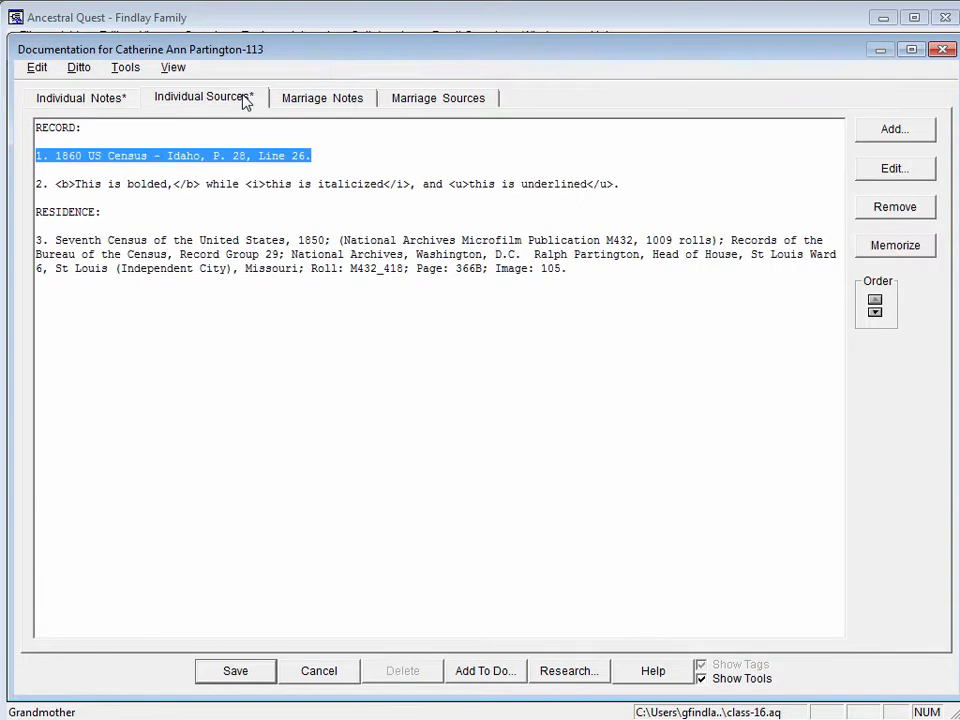
click(883, 140)
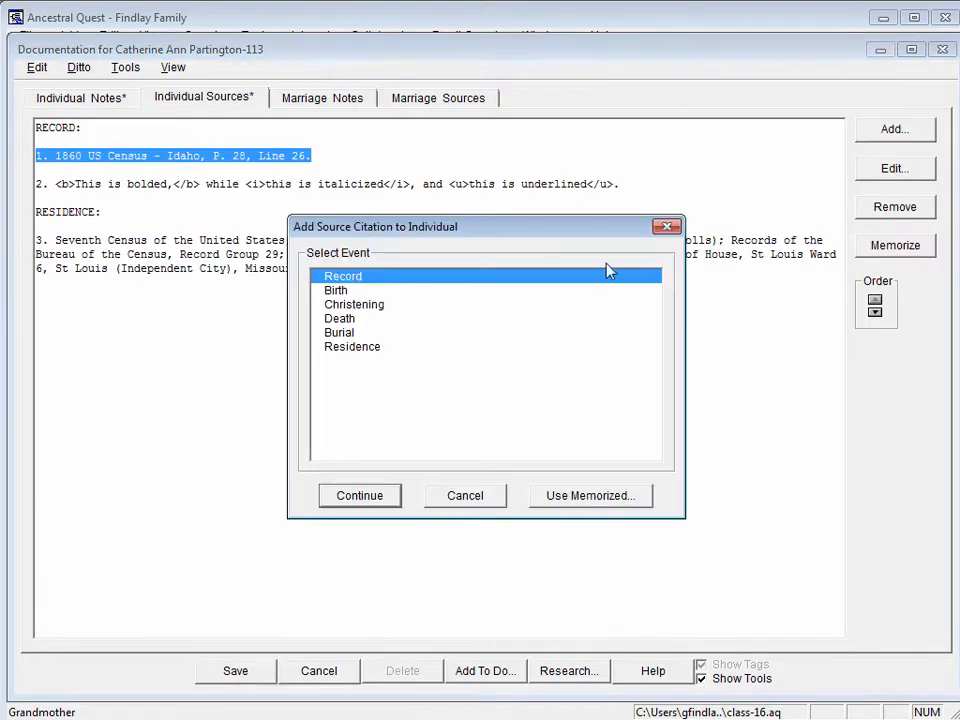
click(347, 321)
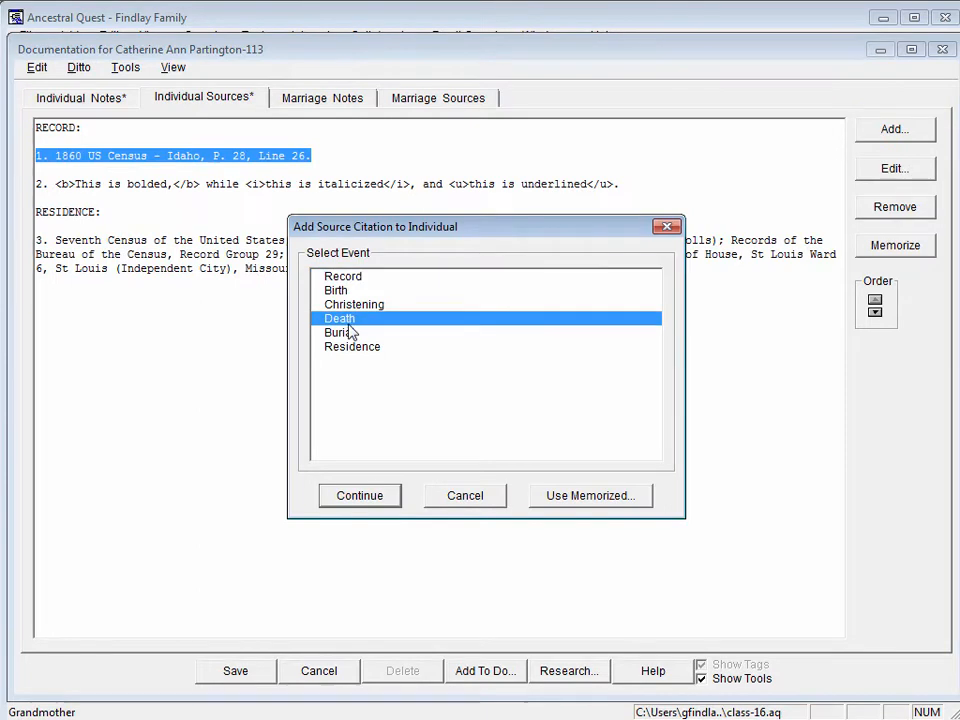
click(358, 496)
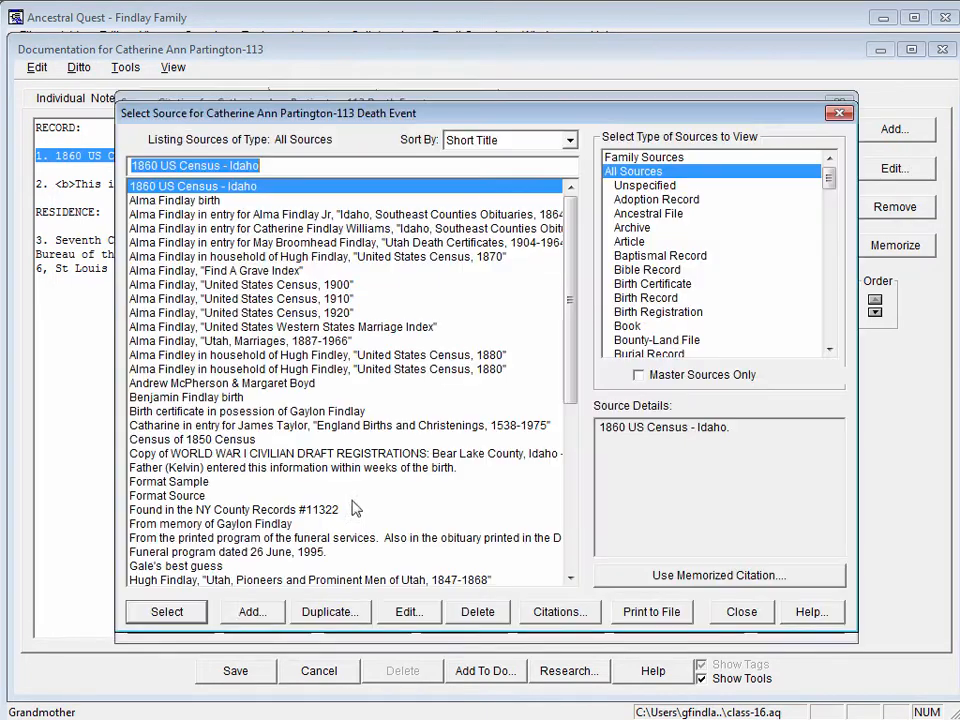
View the Freeform layout for a new source and open the existing "Format Sample" source for editing.
click(253, 612)
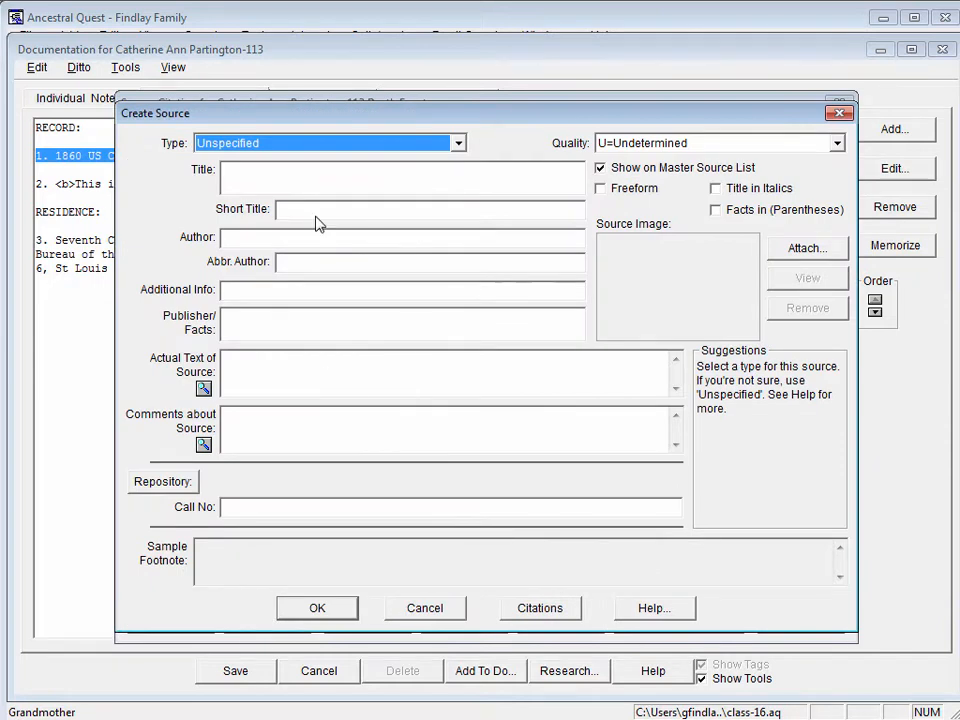
click(601, 189)
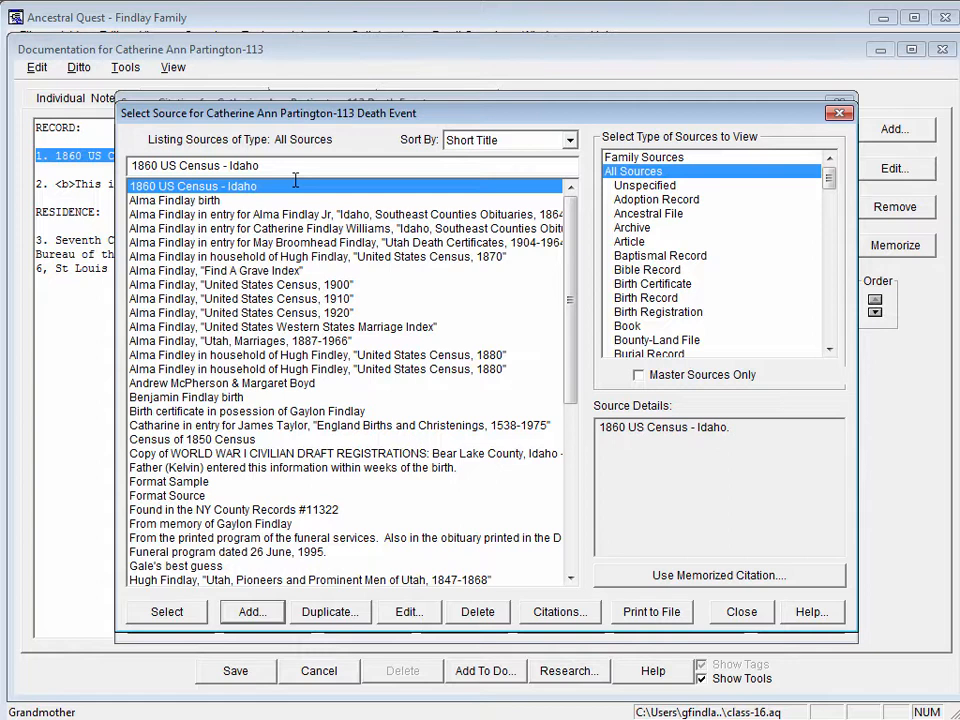
click(172, 484)
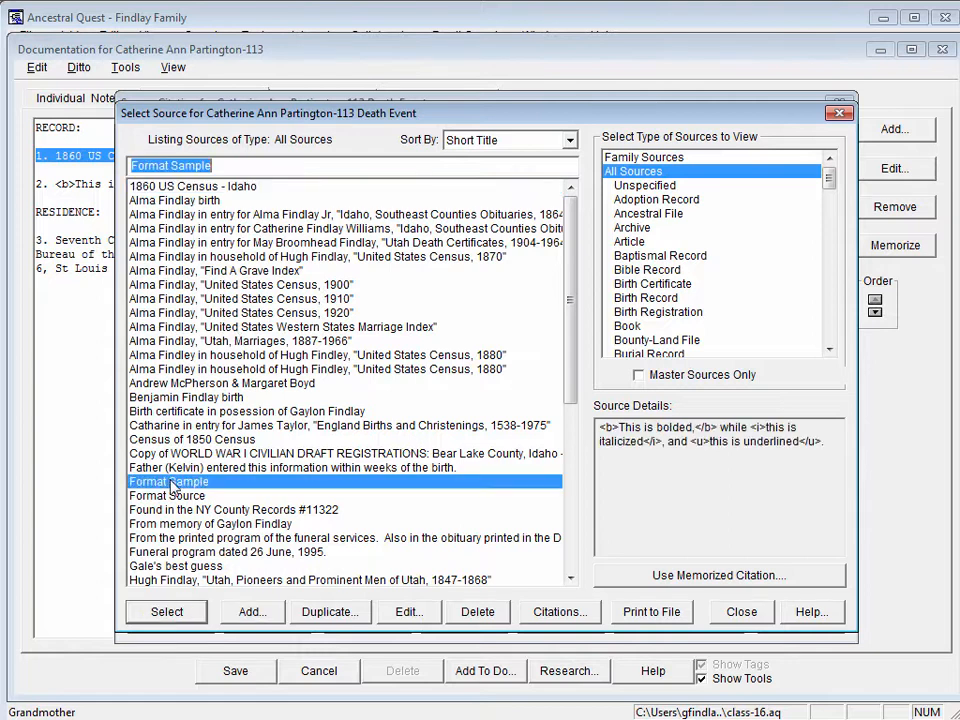
click(406, 616)
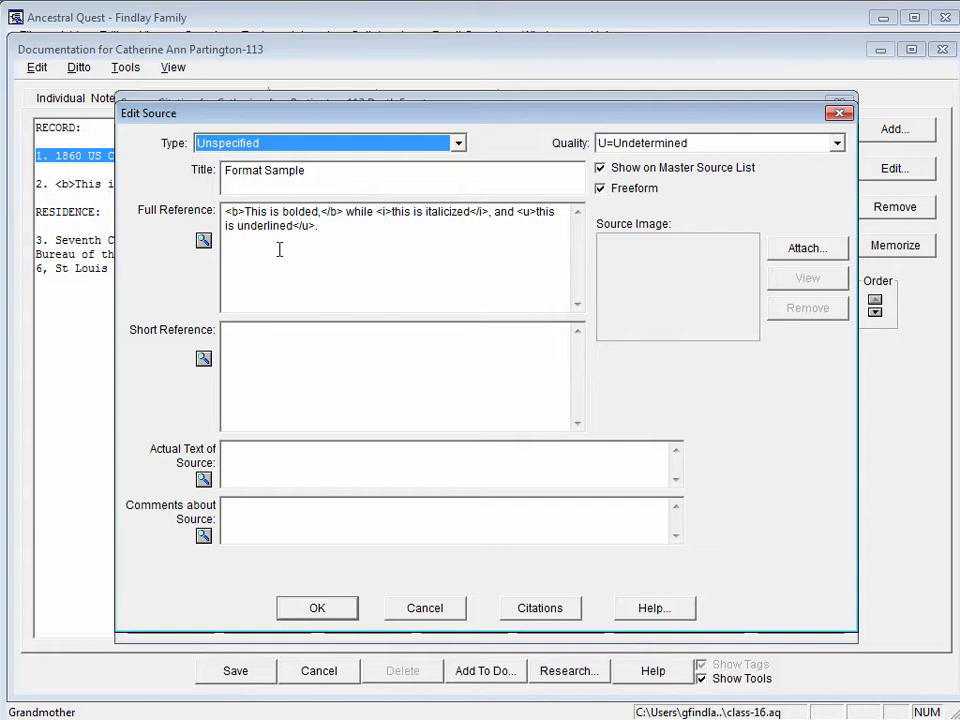
Switch to Modified Register Report.pdf in Adobe Reader to examine the formatted source in Appendix A, and return to the source in Ancestral Quest.
key(alt+Tab)
key(alt+Tab)
key(alt+Tab)
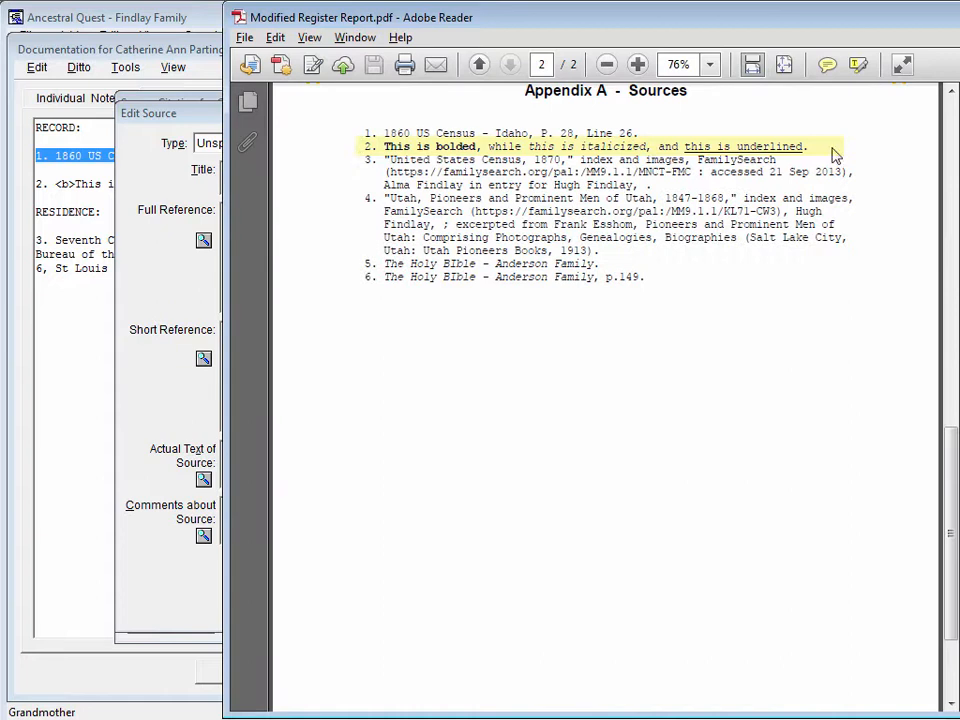
click(162, 272)
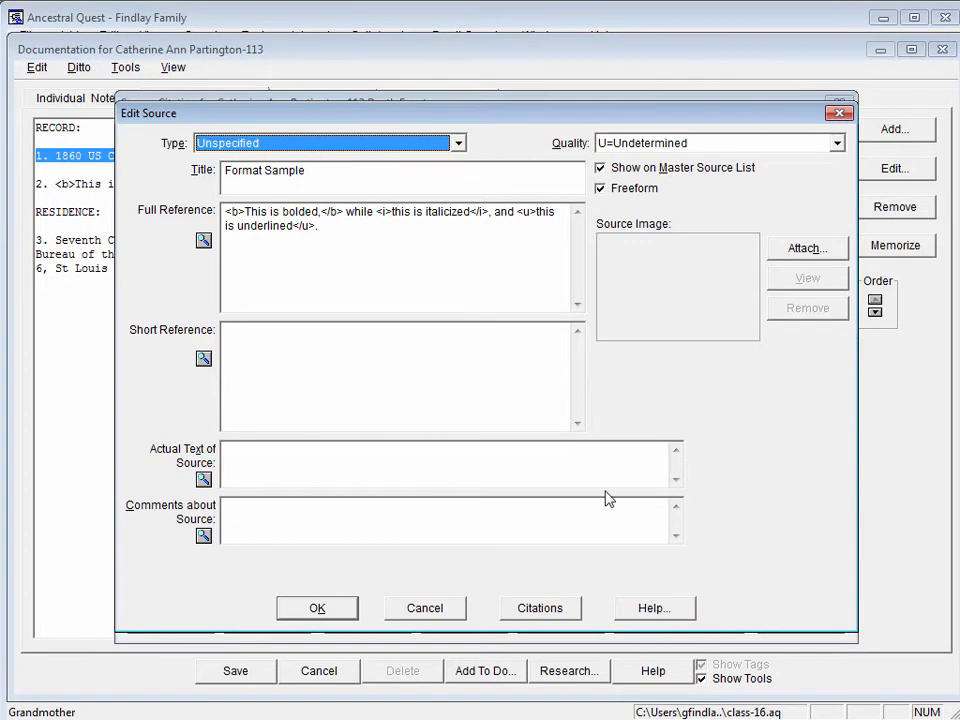
Read the Define Source help on embedding citation detail in Freeform sources, and leave the source and citation dialogs without changes.
click(655, 610)
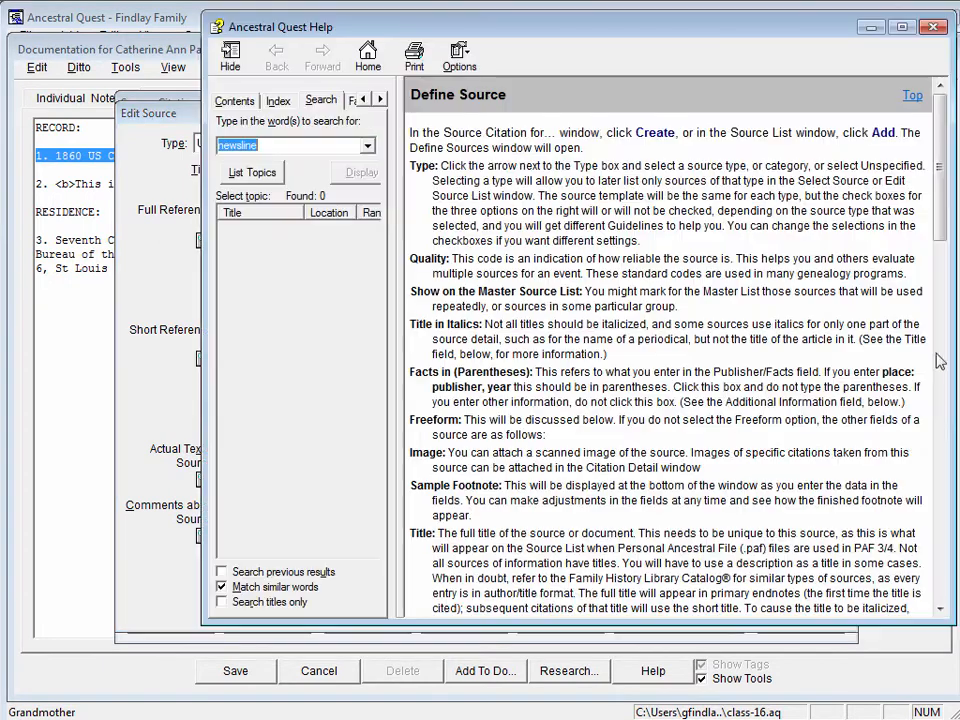
drag(941, 172, 941, 513)
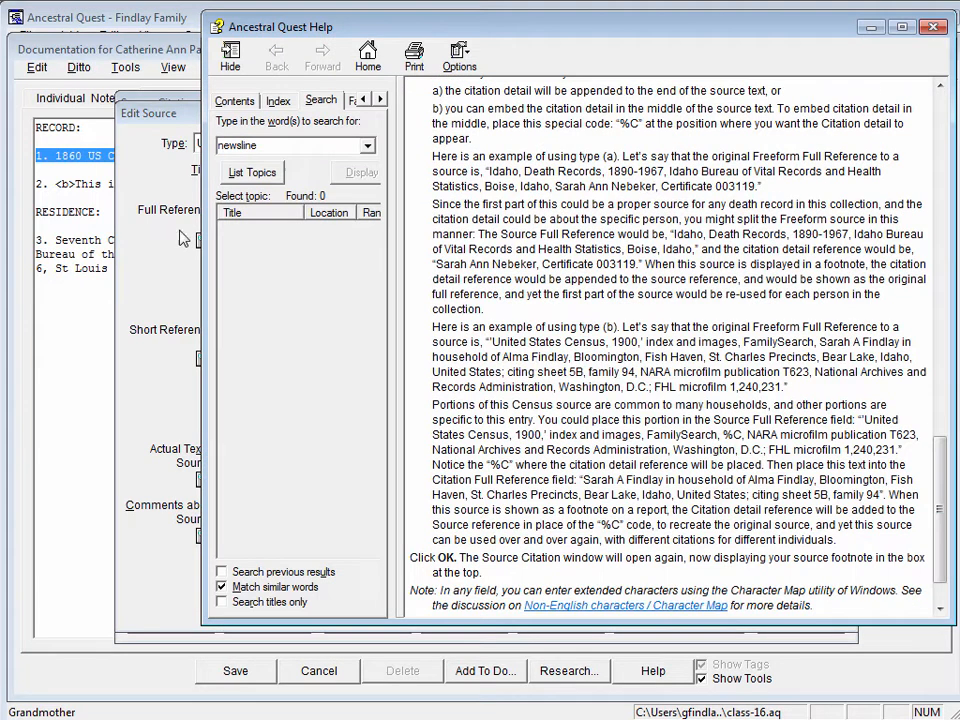
click(181, 238)
key(Escape)
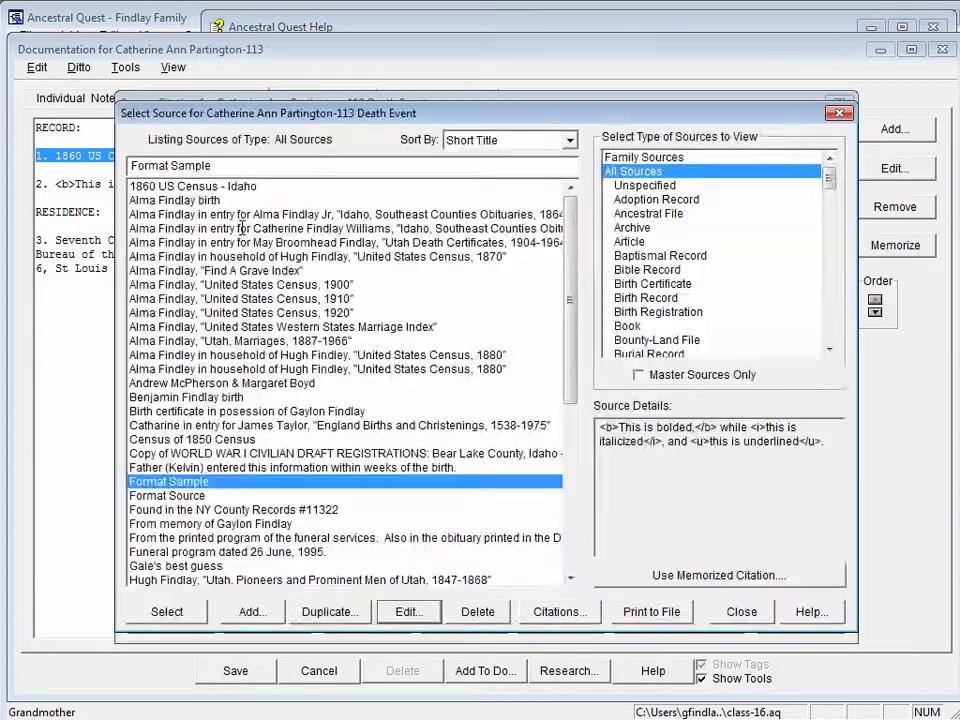
key(Escape)
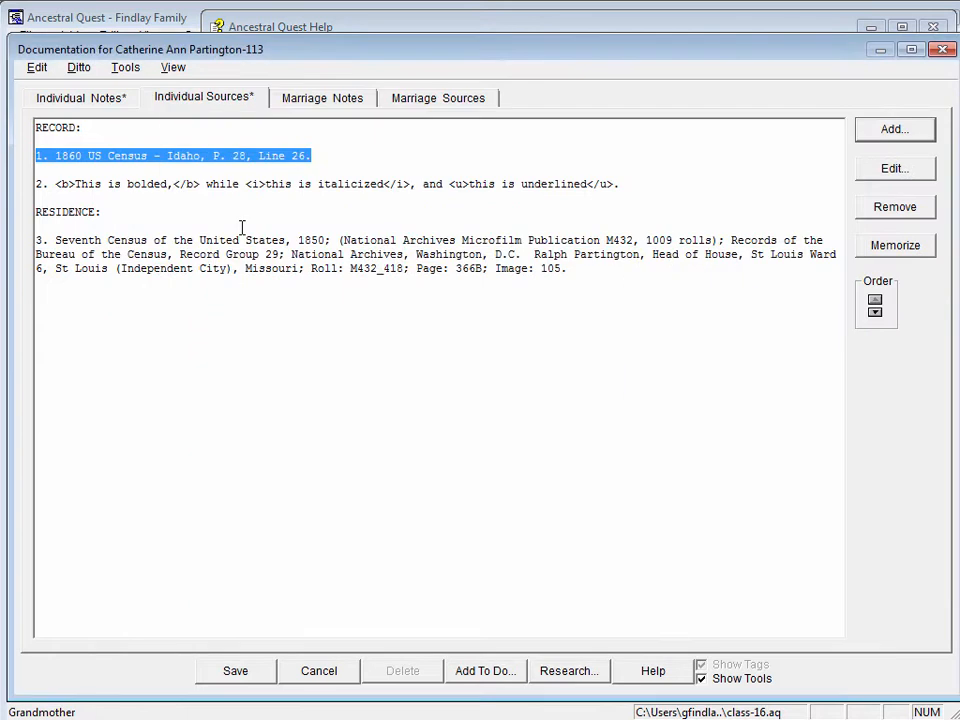
Start a new source for a Death event citation and copy the Idaho death records example from the Help.
click(904, 137)
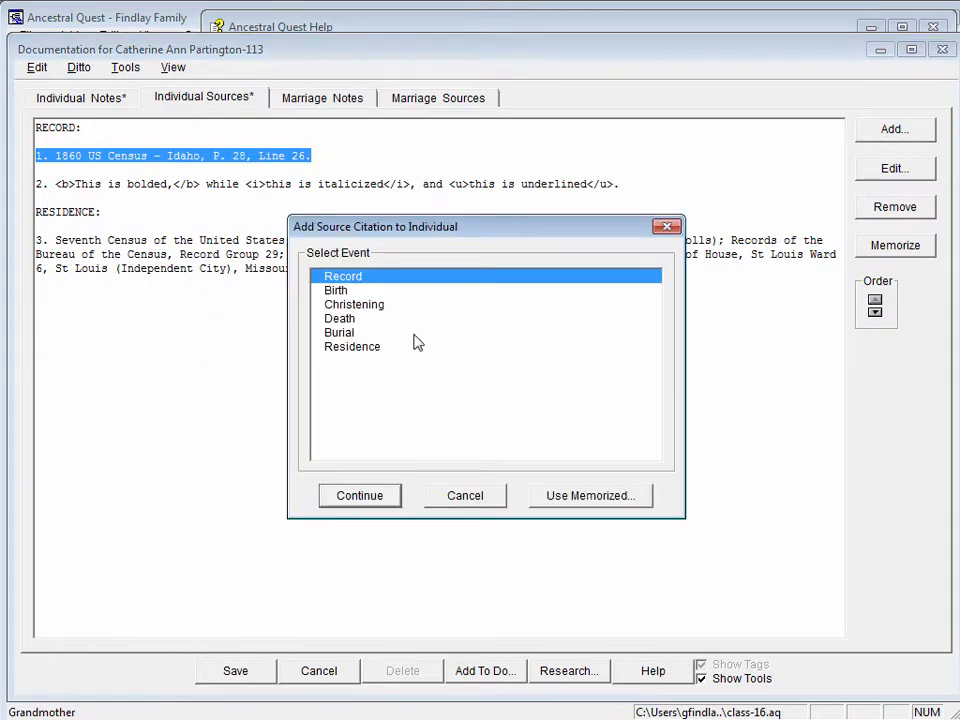
click(330, 319)
click(362, 496)
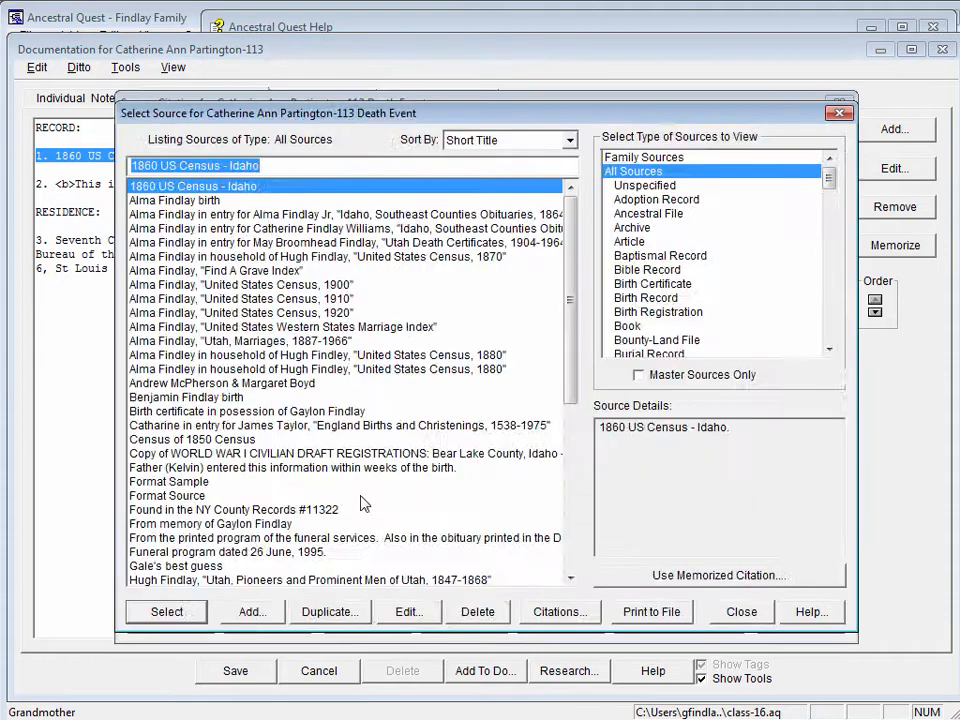
click(252, 612)
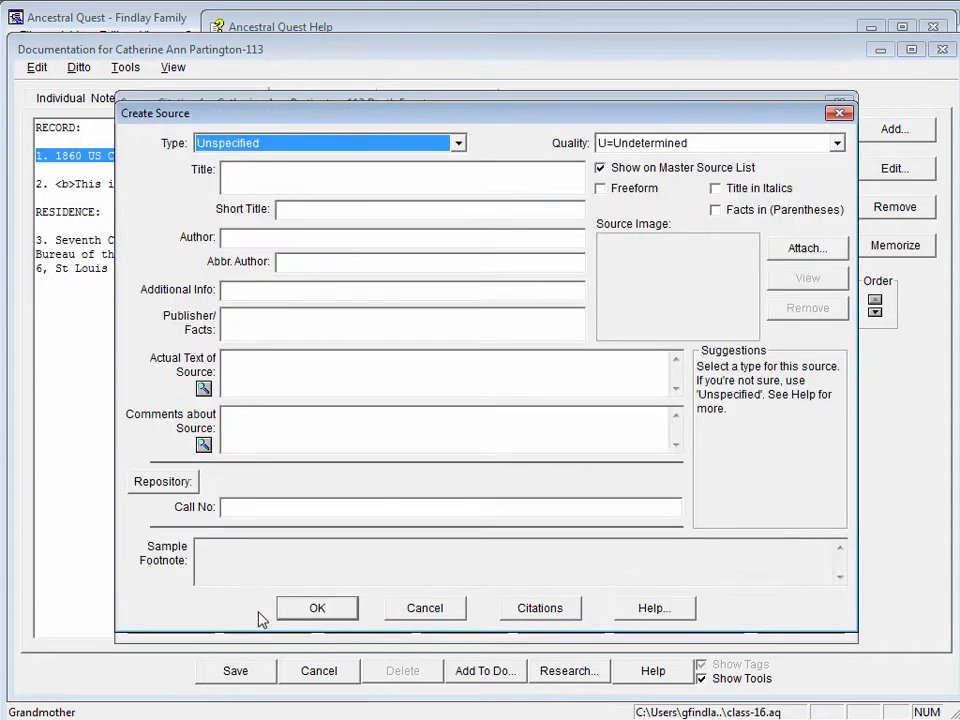
click(544, 26)
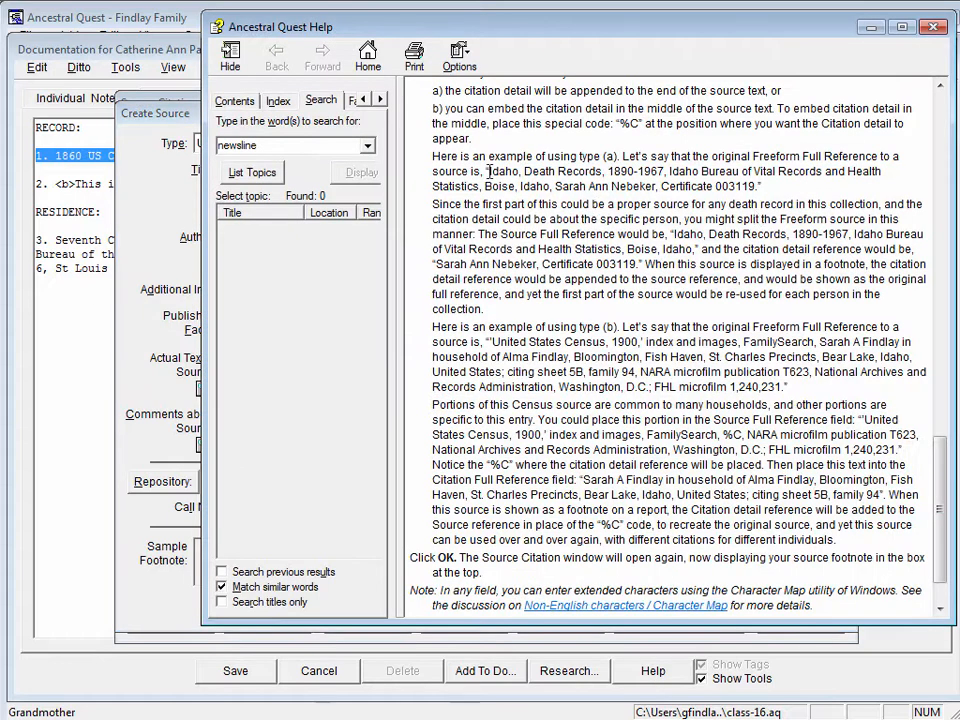
drag(490, 171, 749, 188)
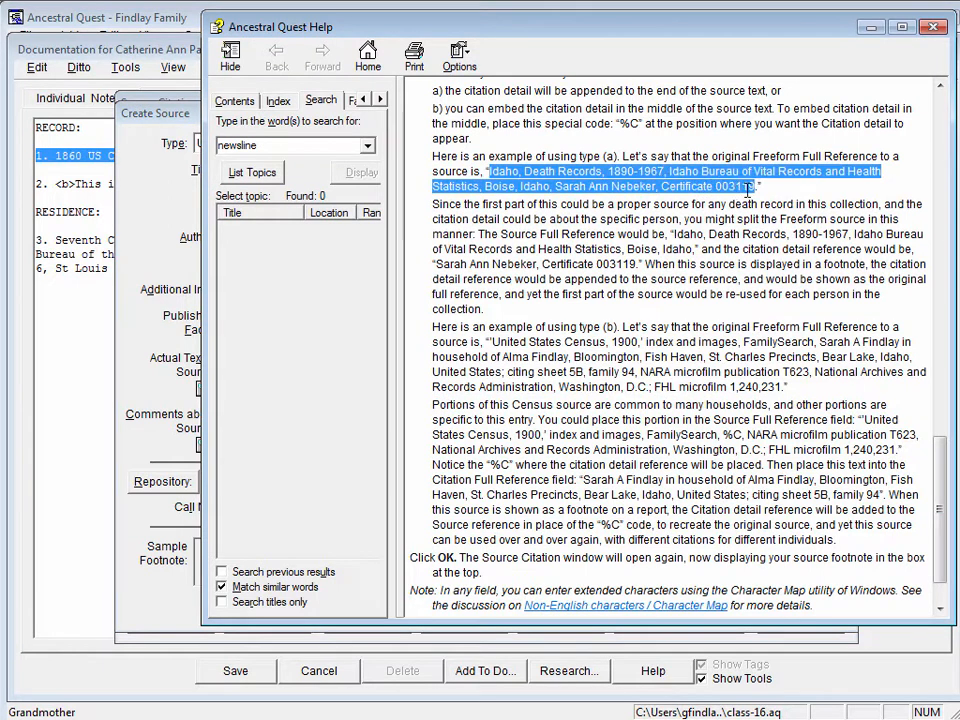
click(176, 264)
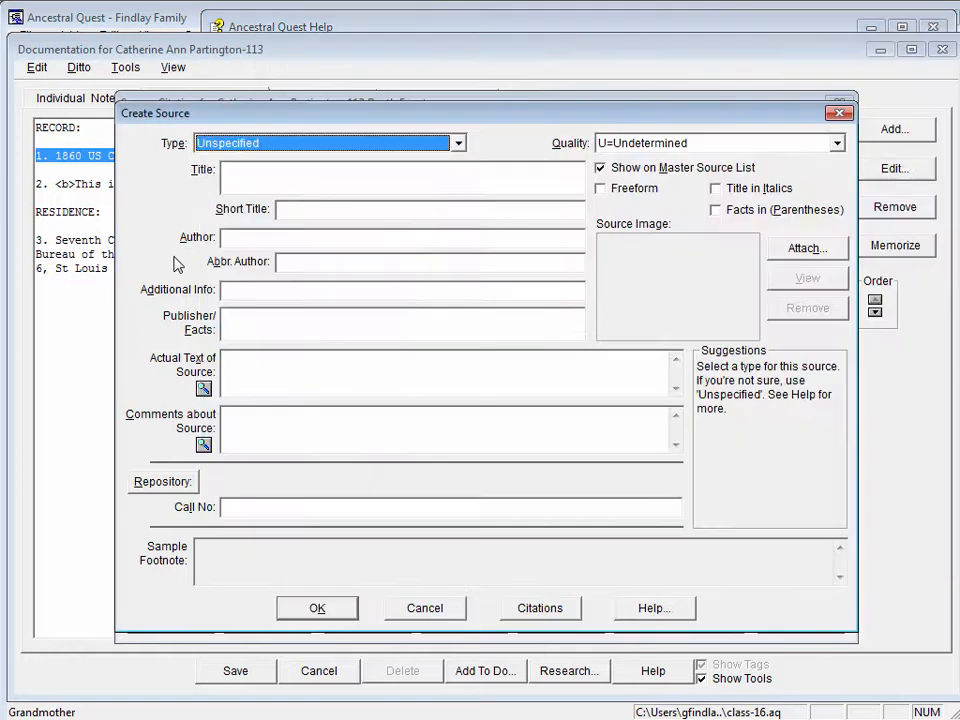
Make the source Freeform with the copied death record text as Full Reference and "Idaho, Death Records, 1890-1967" as its title.
click(603, 193)
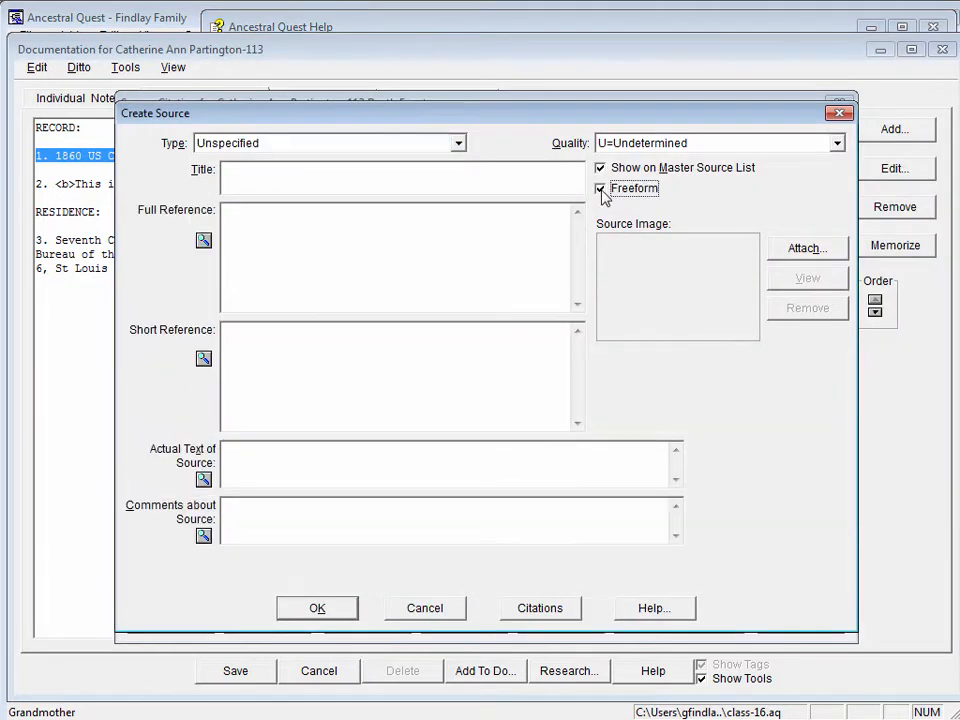
click(319, 223)
text(Idaho, Death Records, 1890-1967, Idaho Bureau of Vital Records and Health Statistics, Boise, Idaho, Sarah Ann Nebeker, Certificate 003119)
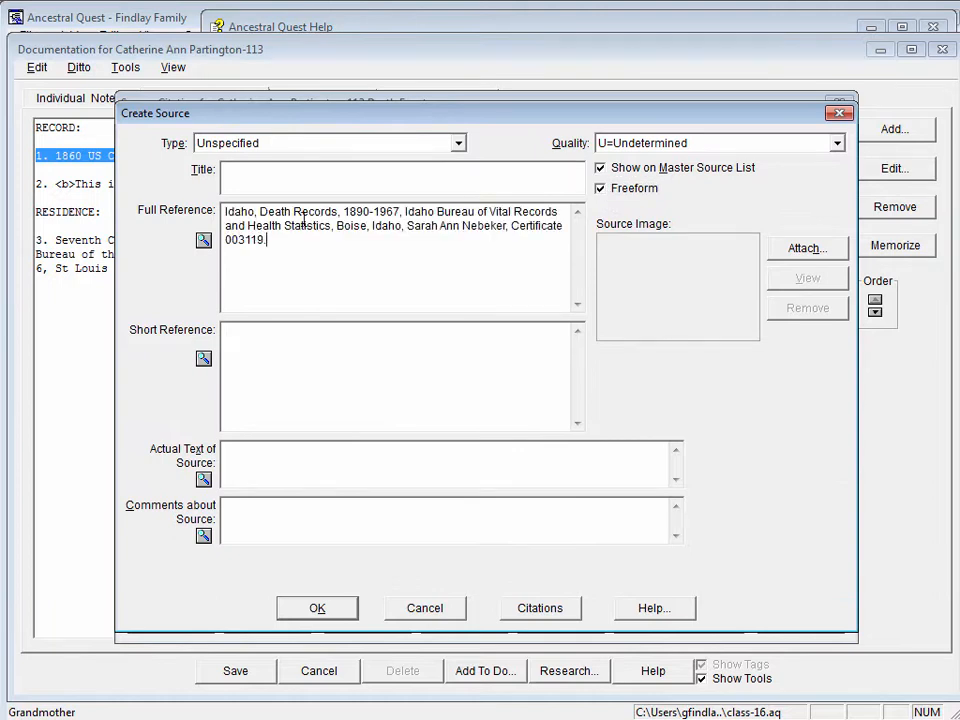
text(.)
drag(225, 211, 400, 211)
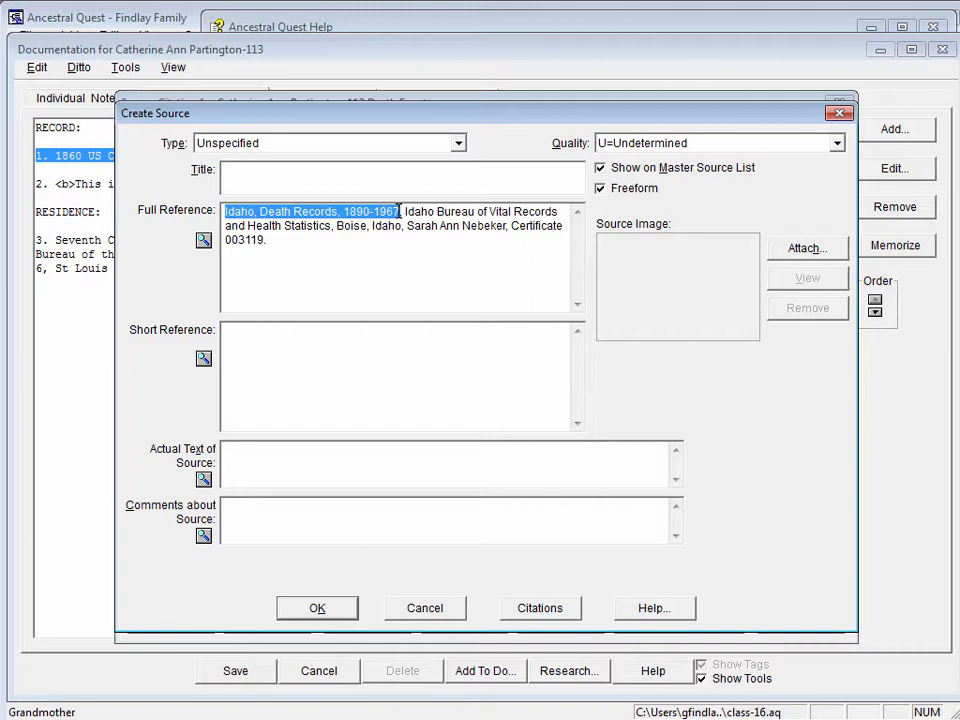
key(ctrl+c)
click(343, 168)
key(ctrl+v)
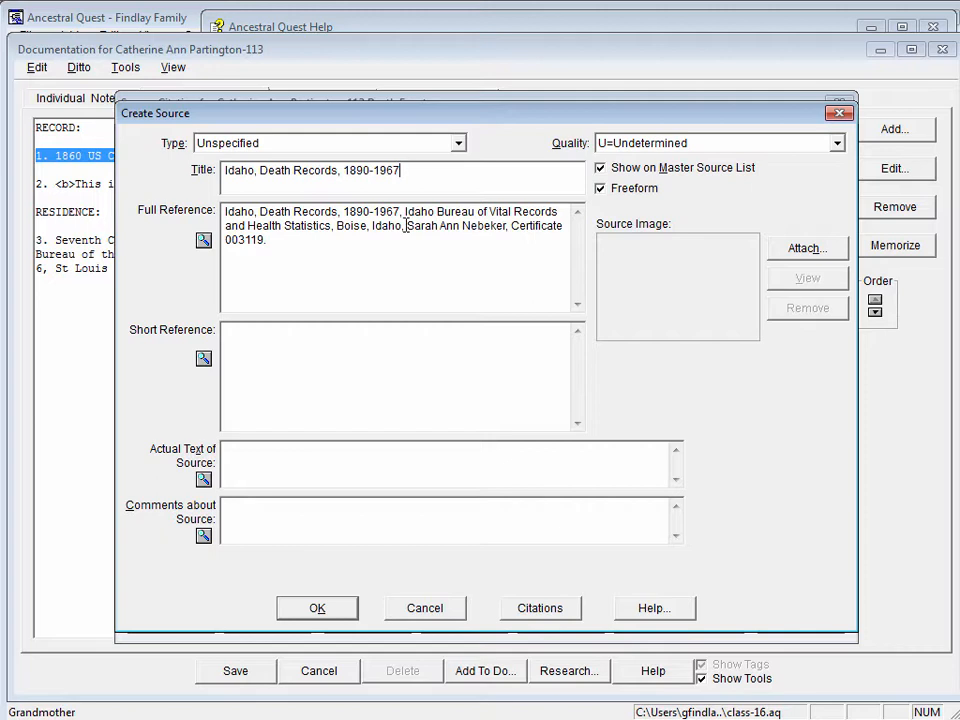
Move the person's name and certificate number from the source's Full Reference to the Death citation's Full (First) Reference, selecting the saved source.
drag(406, 226, 409, 237)
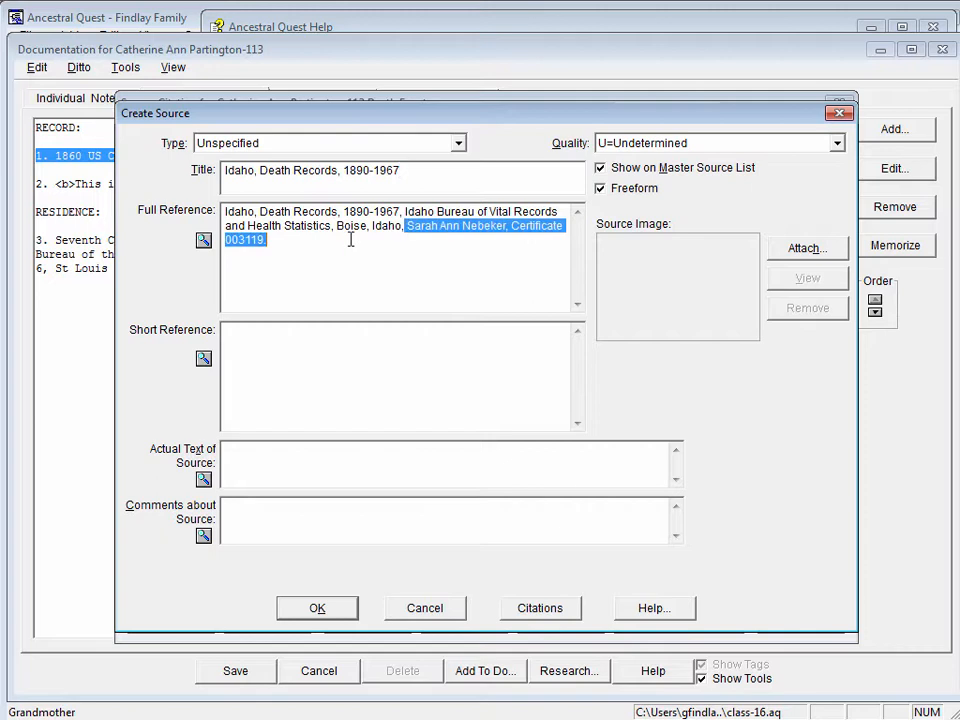
key(ctrl+x)
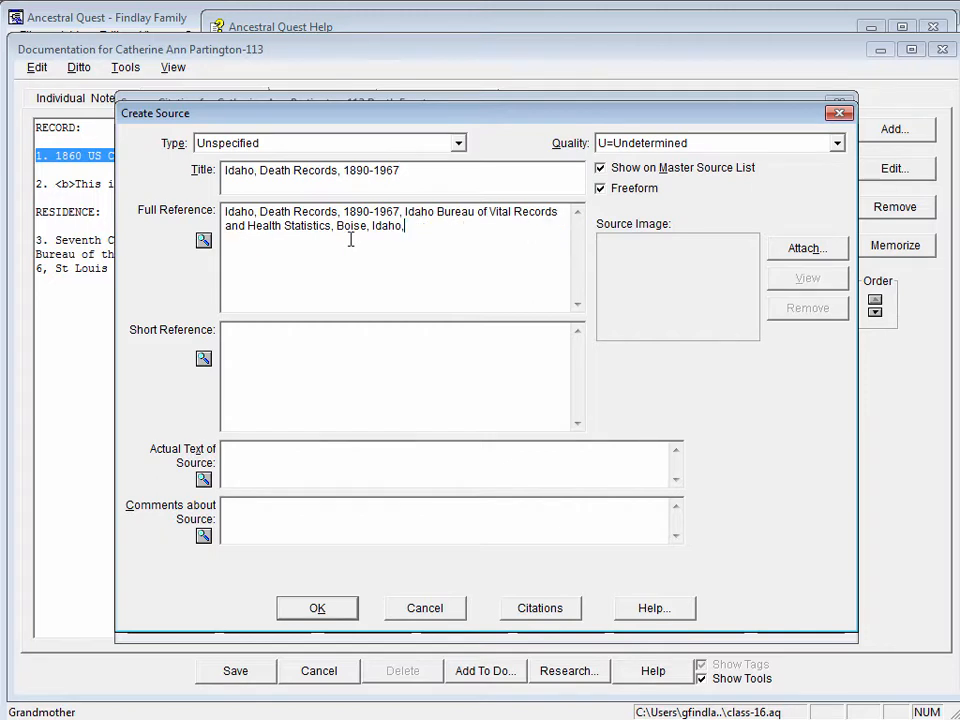
click(313, 610)
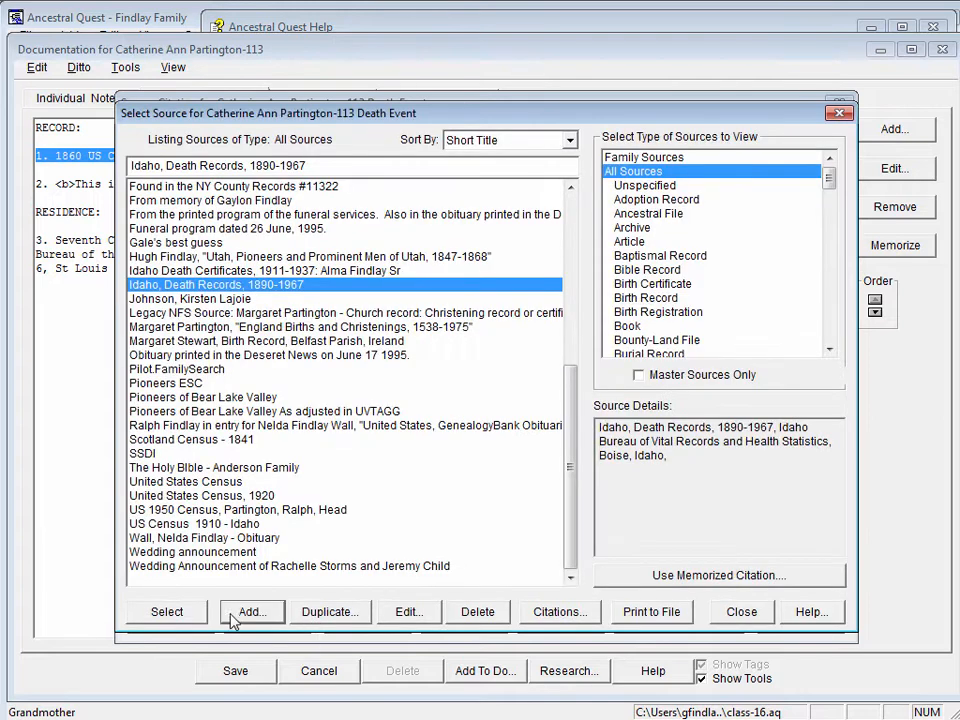
click(167, 612)
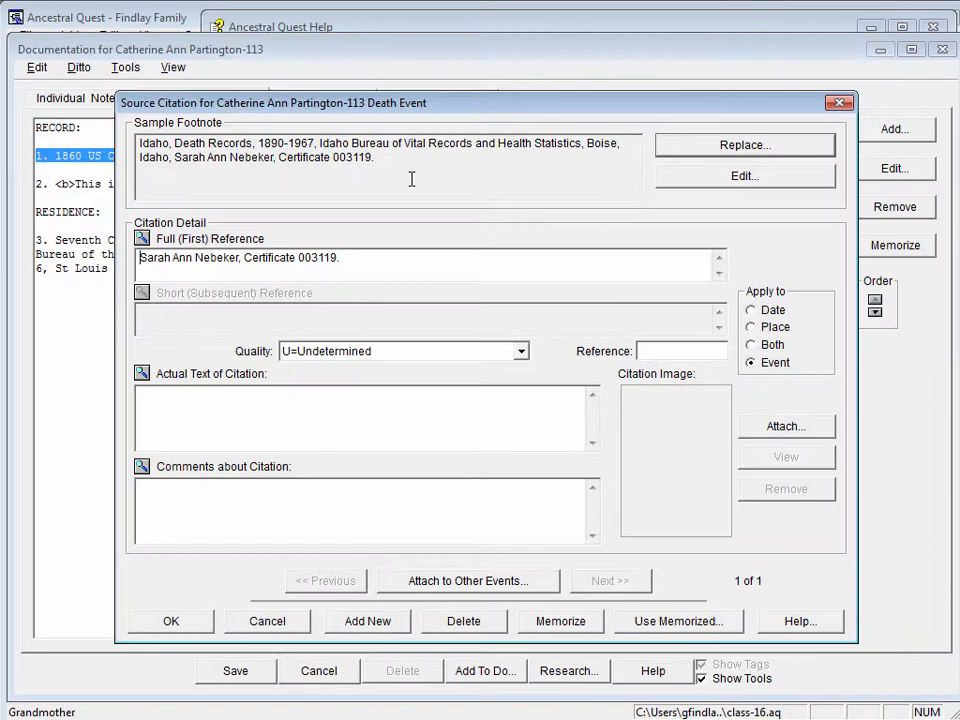
Review the source behind the Death citation without changing it, and accept the citation.
click(728, 180)
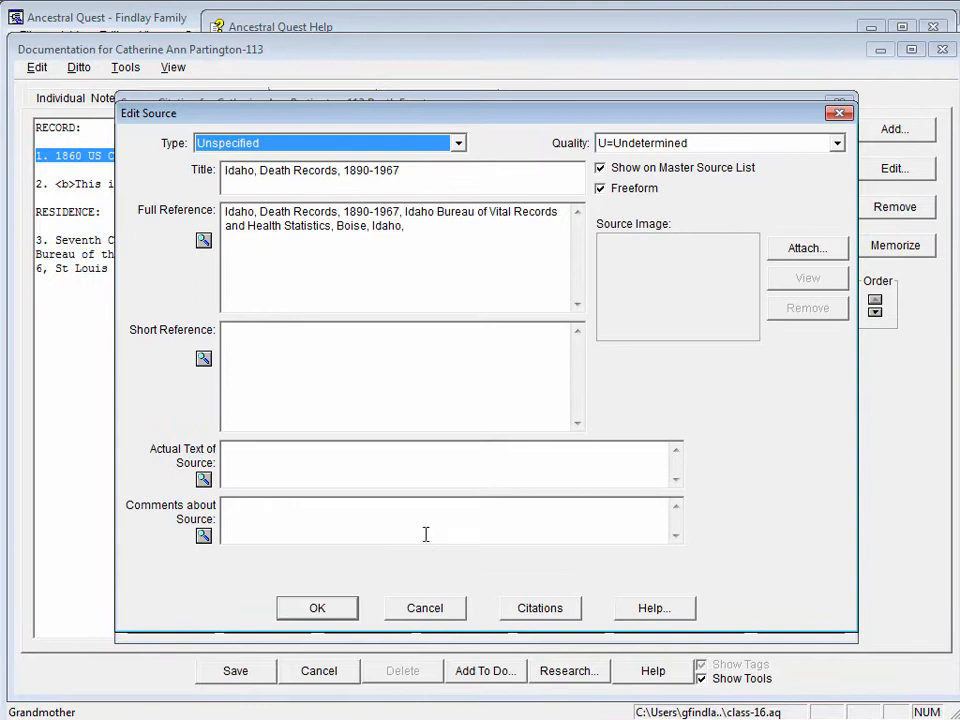
click(428, 609)
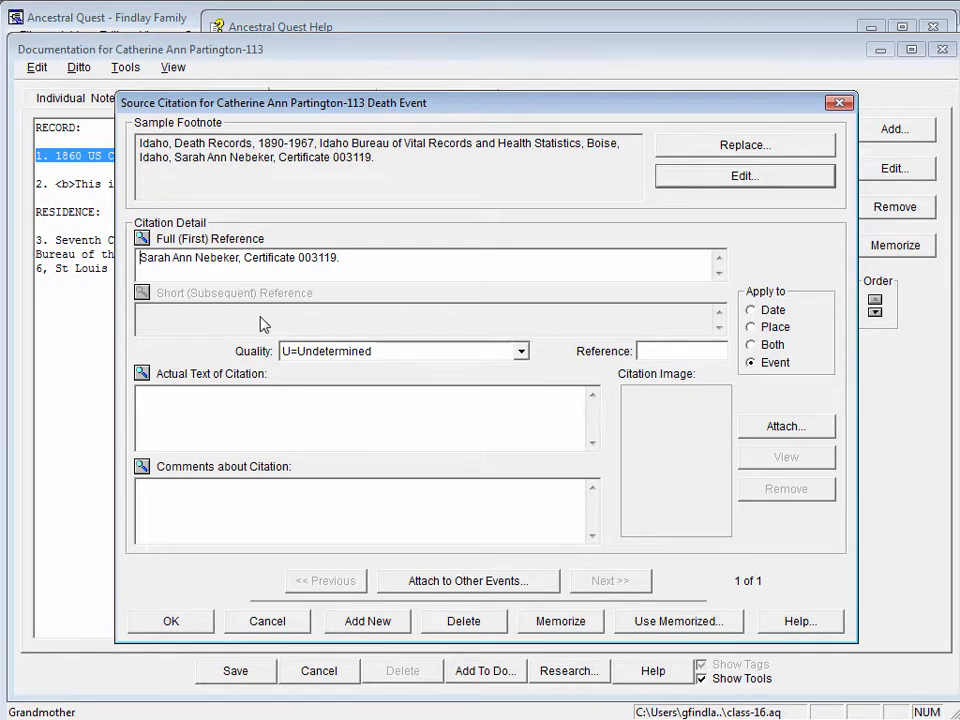
click(197, 628)
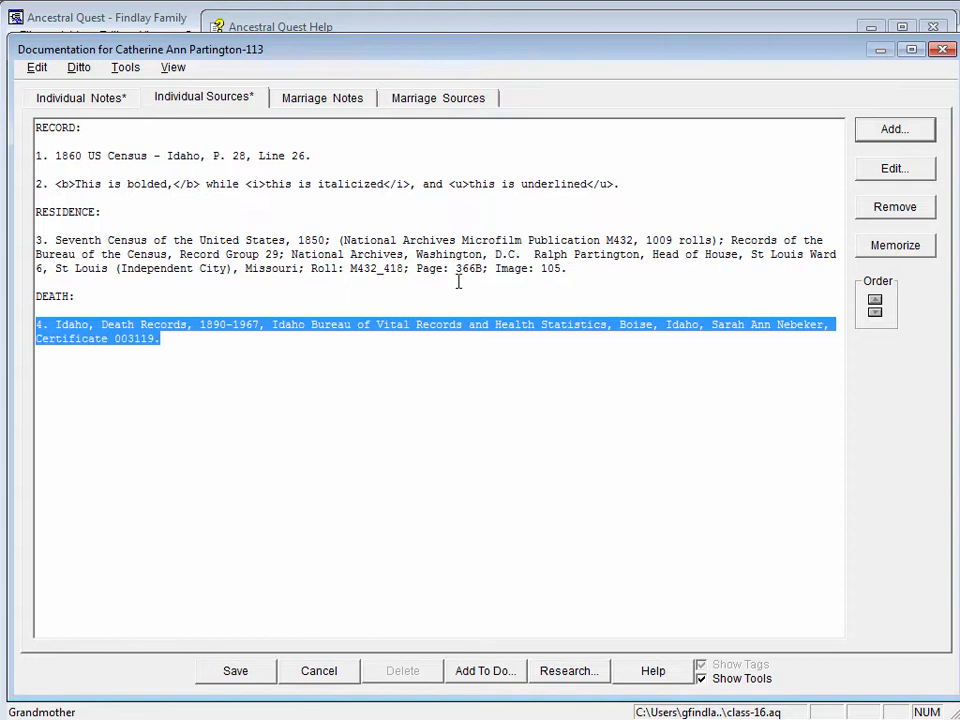
Start a new source for a Record citation and copy the 1900 United States Census example from the Help.
click(876, 134)
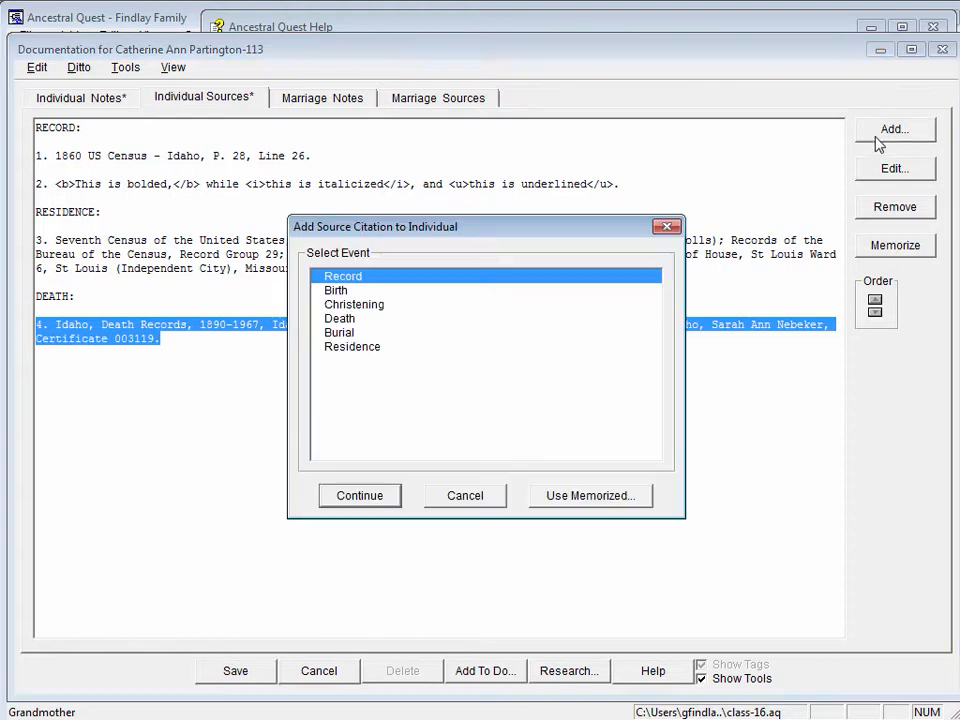
click(355, 497)
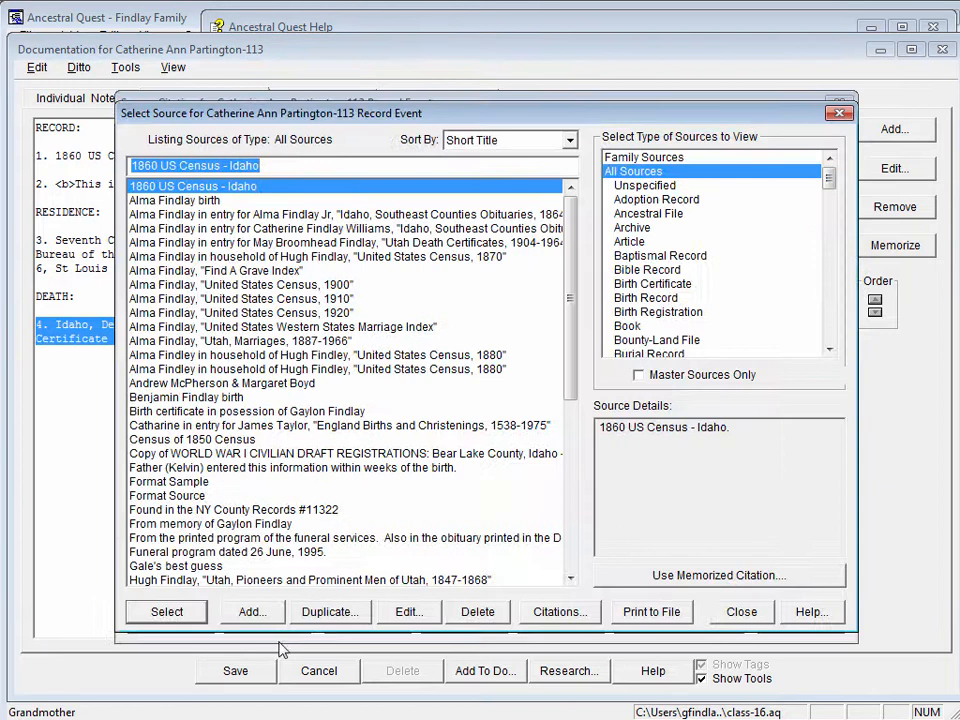
click(252, 611)
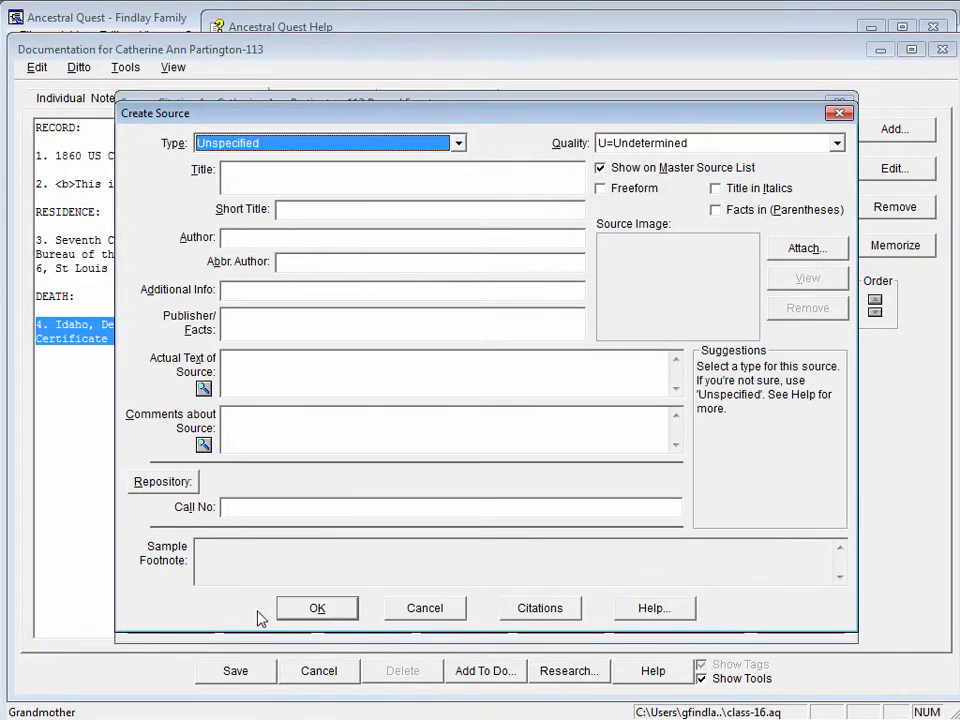
click(375, 28)
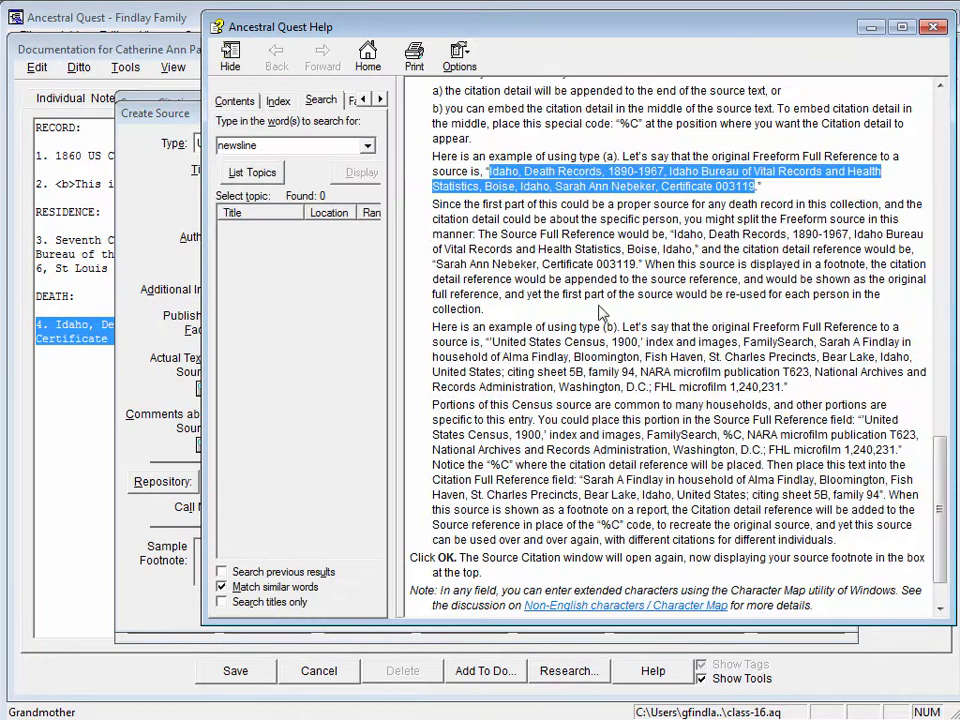
drag(488, 341, 787, 387)
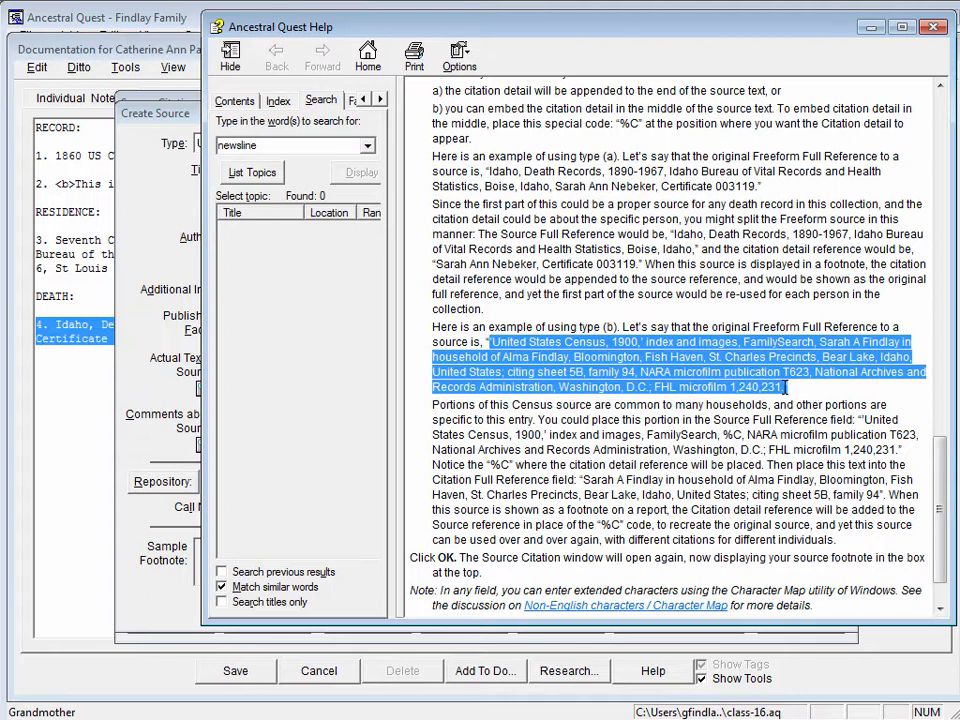
click(147, 196)
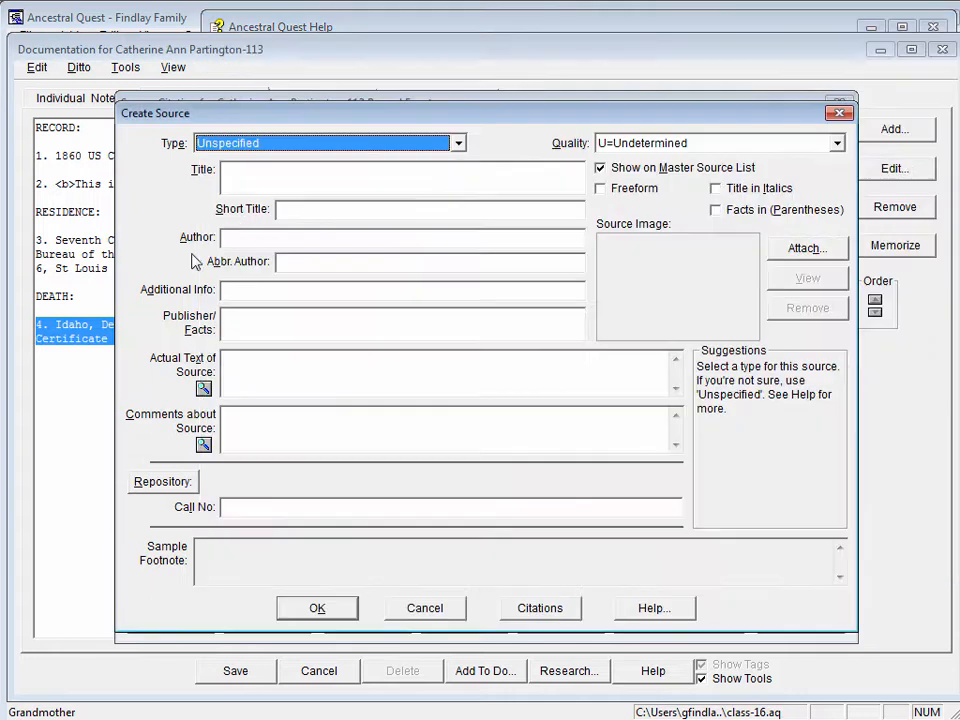
Make the source Freeform with the copied census text as Full Reference and "United States Census, 1900" as its title.
click(602, 190)
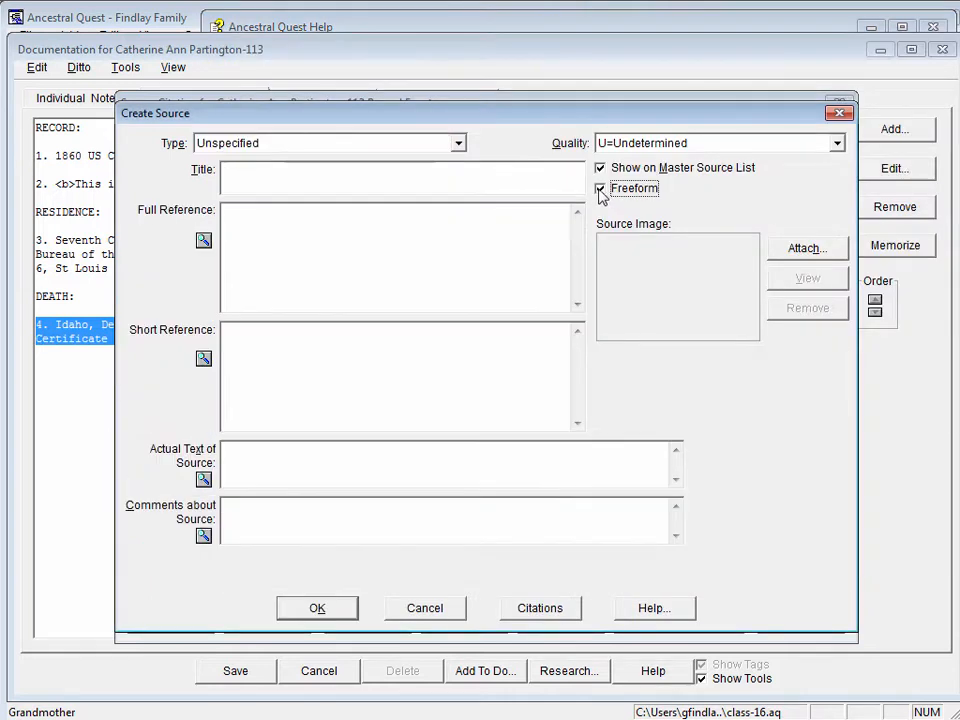
click(375, 233)
key(ctrl+v)
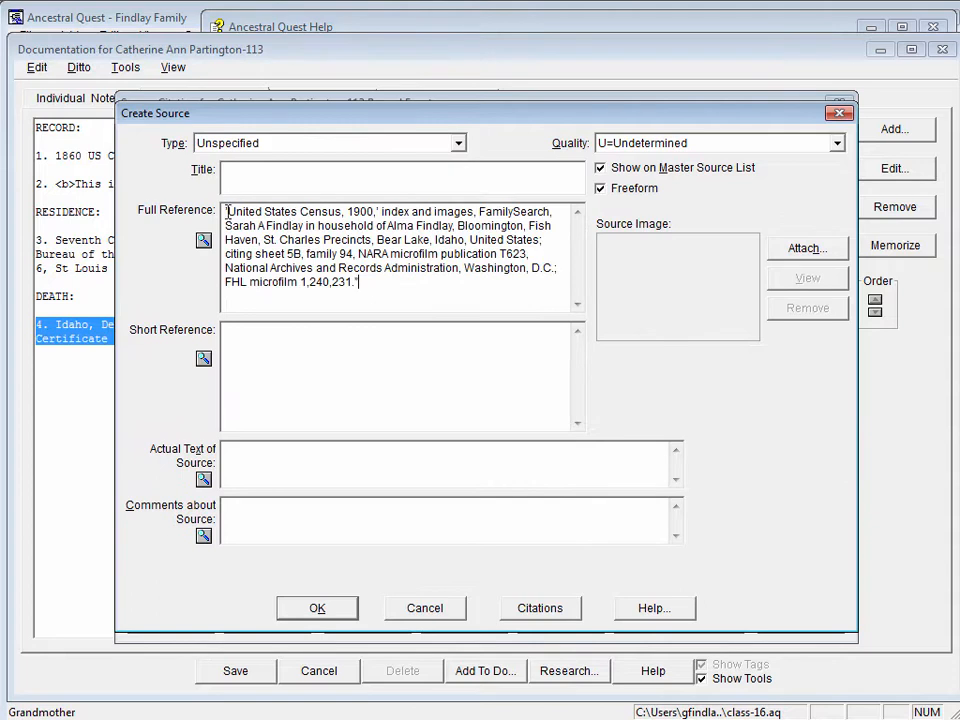
drag(227, 212, 371, 212)
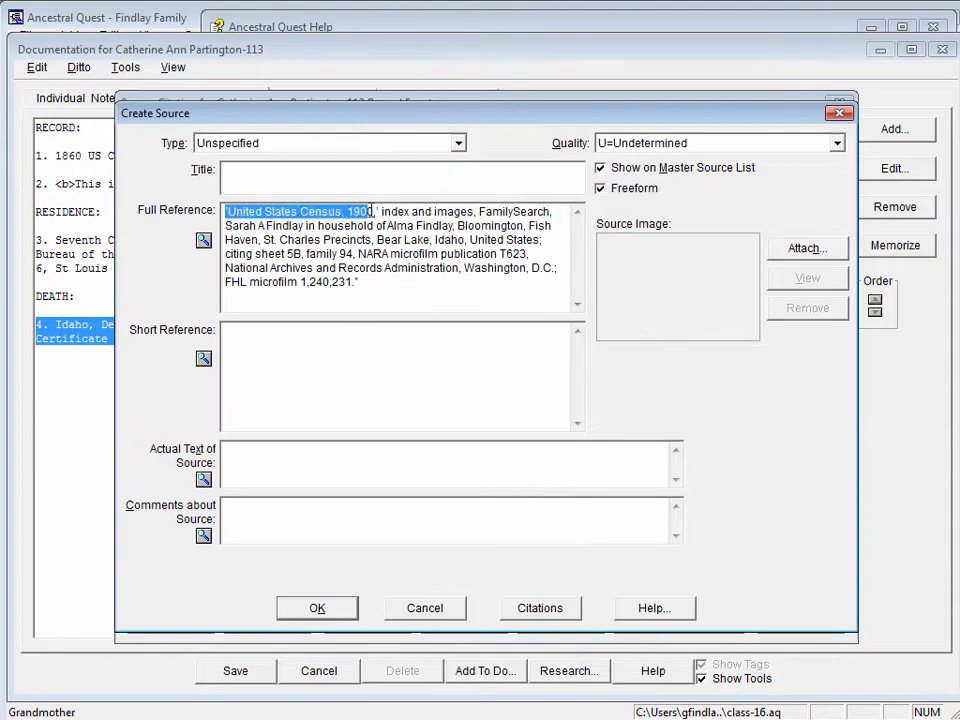
click(307, 165)
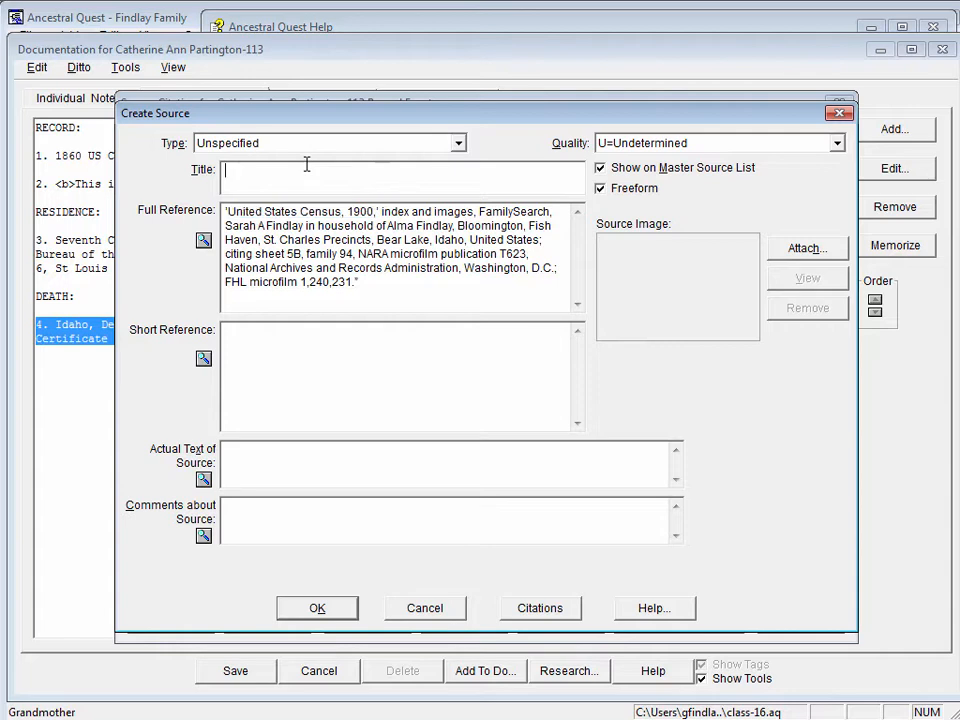
text(United States Census, 1900)
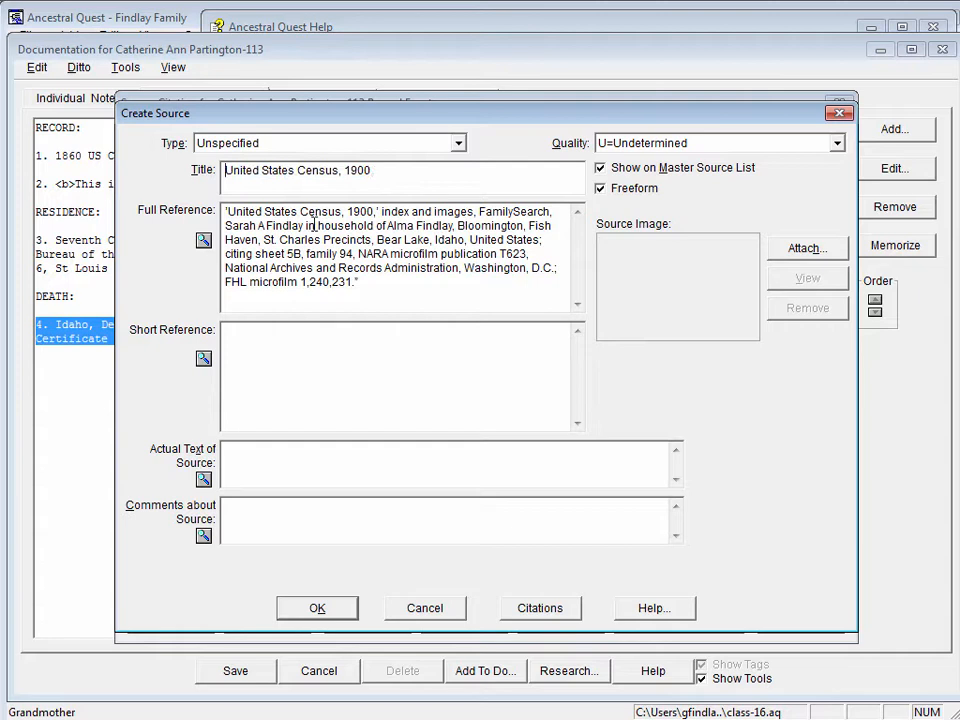
Remove the closing quotation mark from Full Reference, and replace the copied household, place, sheet and family details with the %C code.
click(368, 282)
key(BackSpace)
drag(226, 224, 355, 254)
key(ctrl+c)
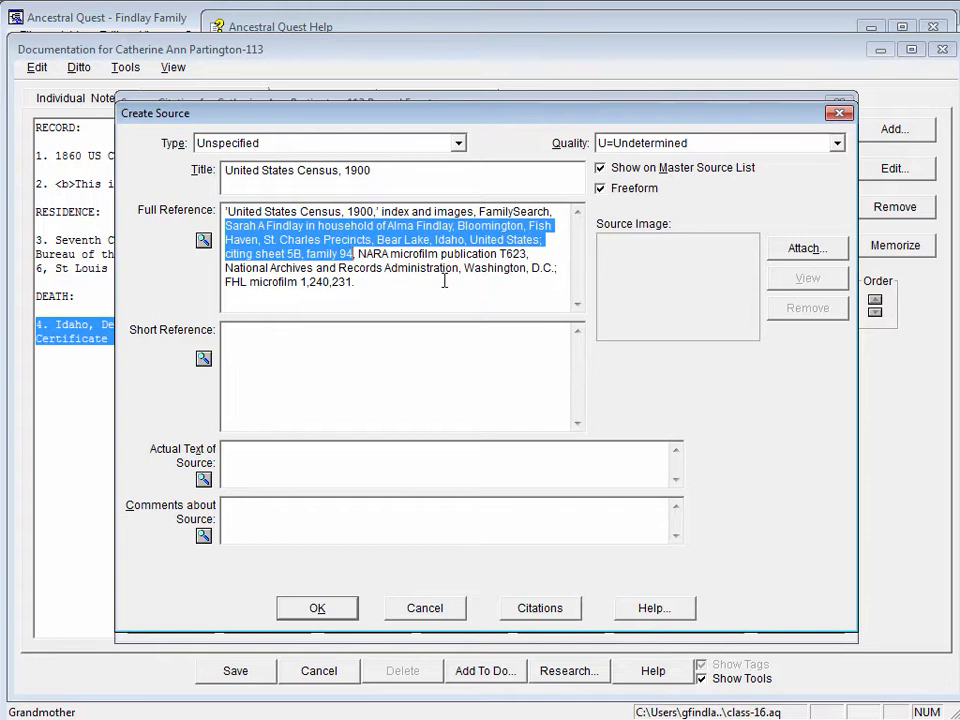
key(Delete)
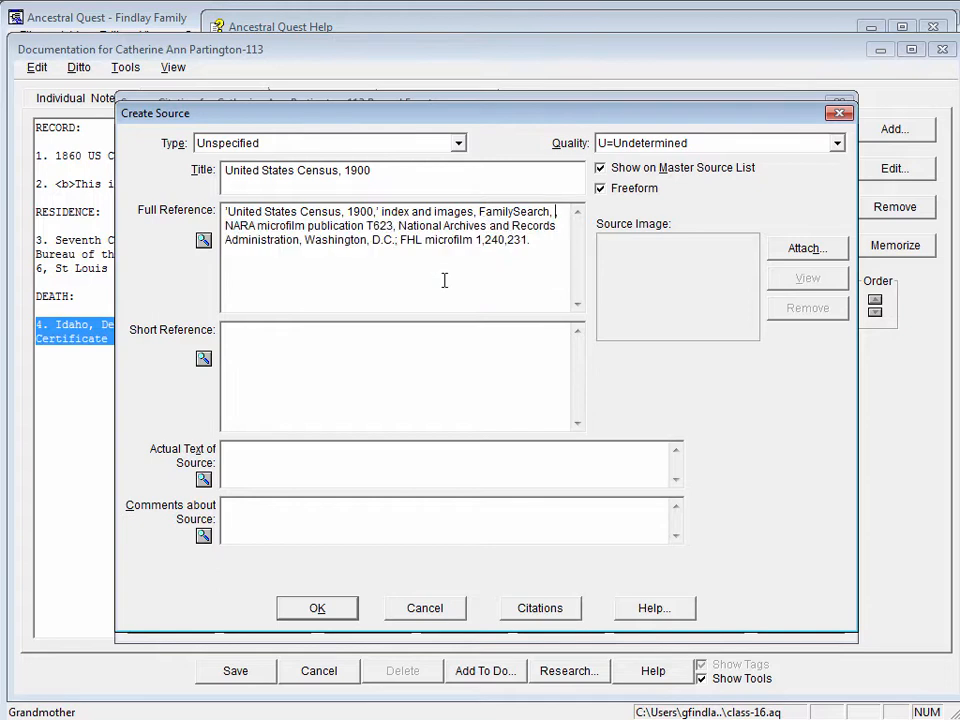
text(%C)
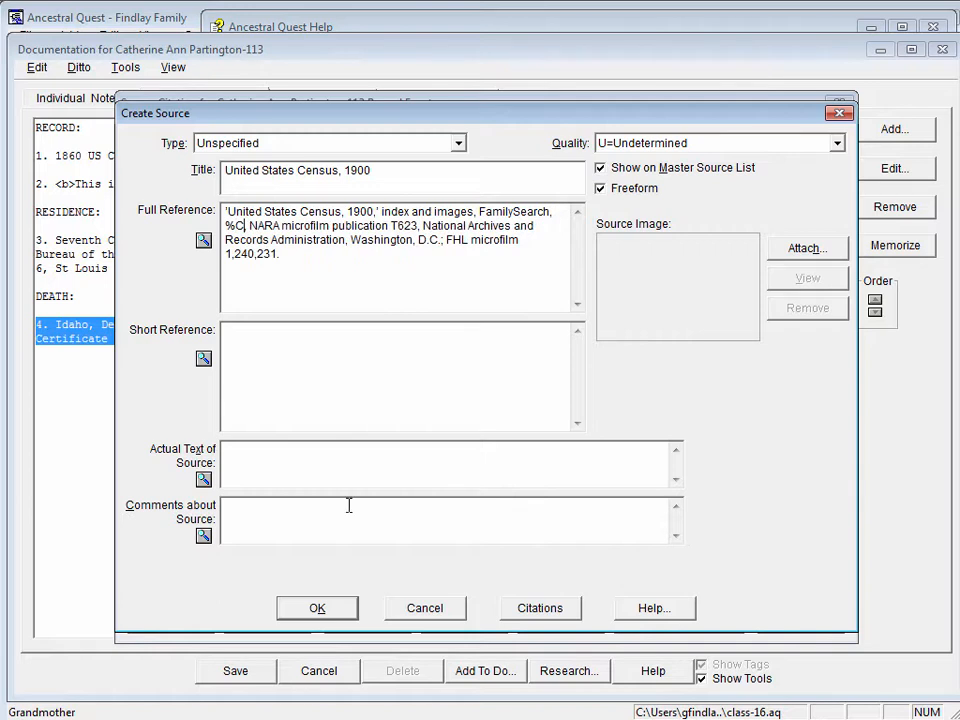
Save the census source, select it for the Record citation, and paste the household details into Full (First) Reference.
click(333, 610)
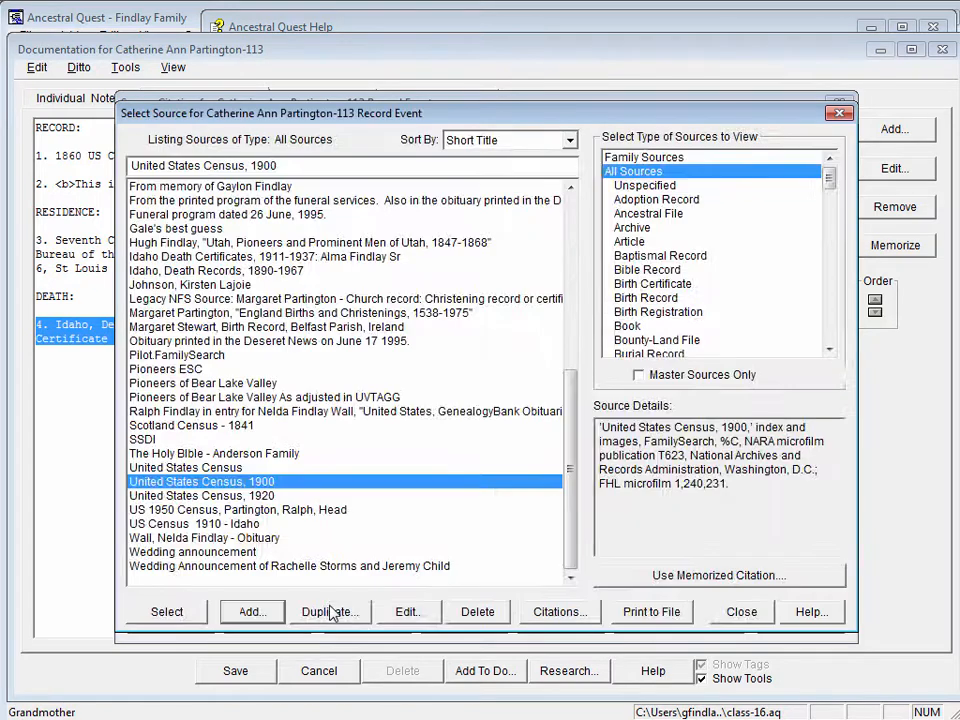
click(165, 613)
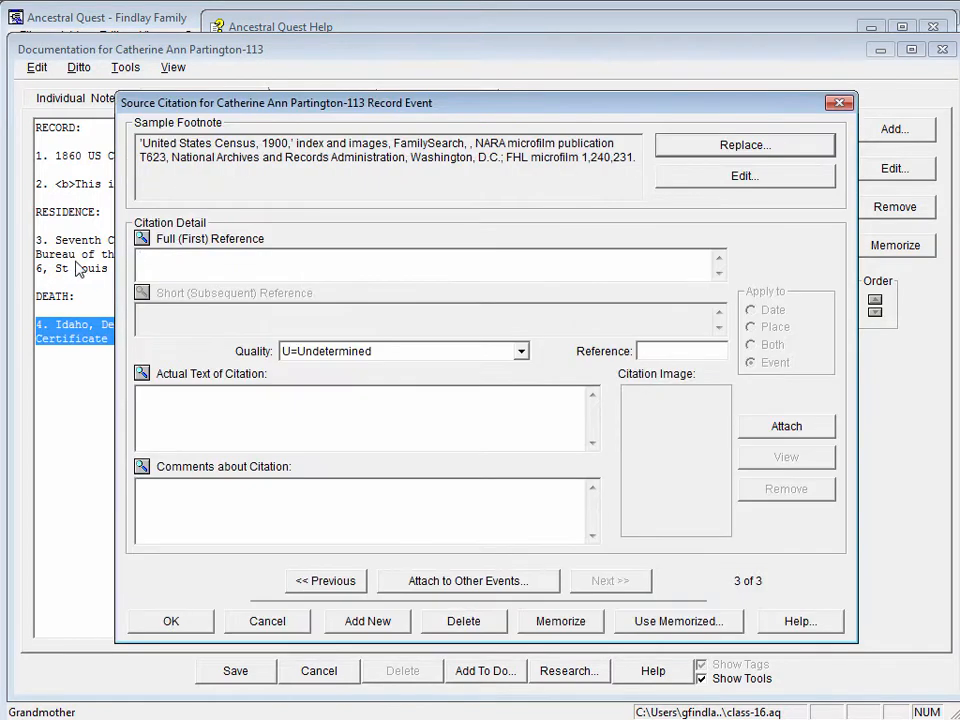
key(ctrl+v)
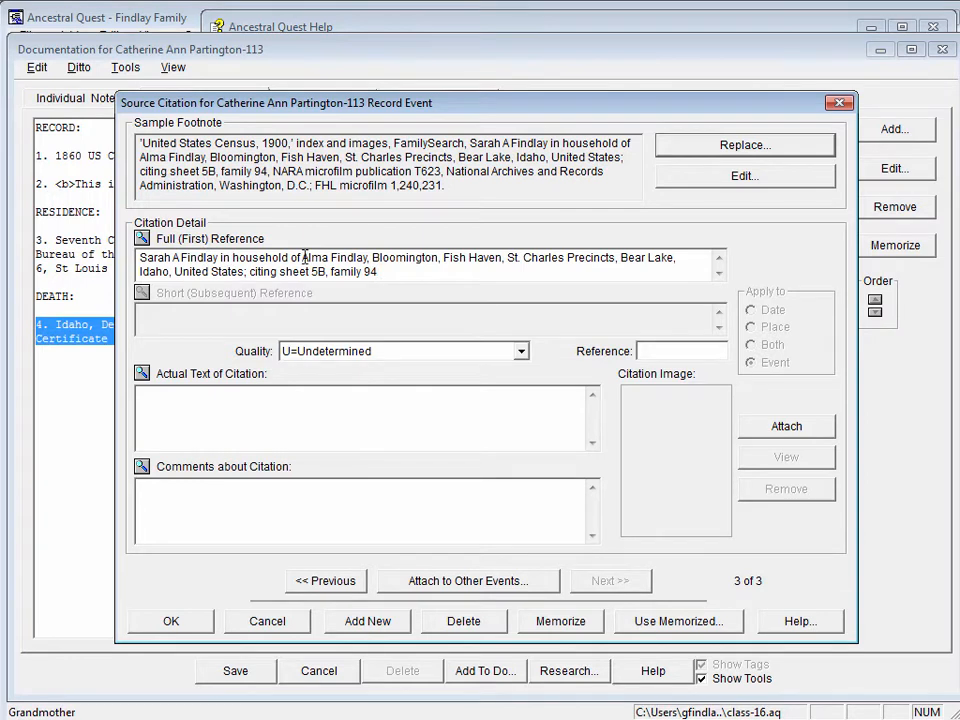
Delete the first person's name and the words "in household of" from the citation's Full (First) Reference.
drag(303, 257, 134, 257)
key(Delete)
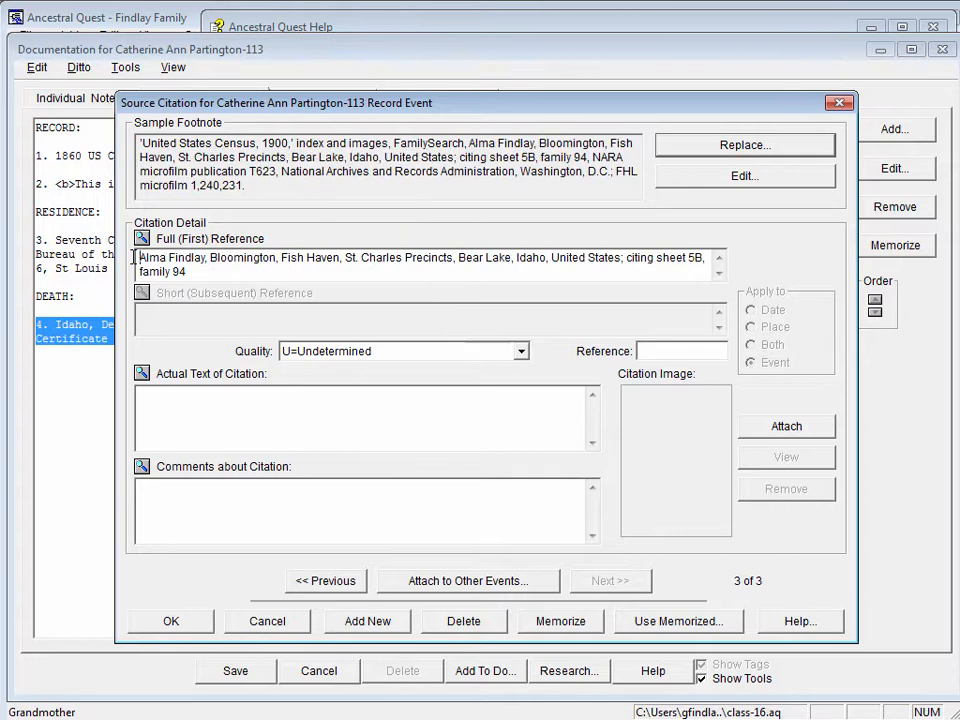
Insert "Head of House" after the household head's name in the citation's Full (First) Reference.
key(Right)
key(Right)
key(Right)
key(Right)
key(Right)
key(Right)
key(Right)
key(Right)
key(Right)
key(Right)
key(Right)
text(Head of House)
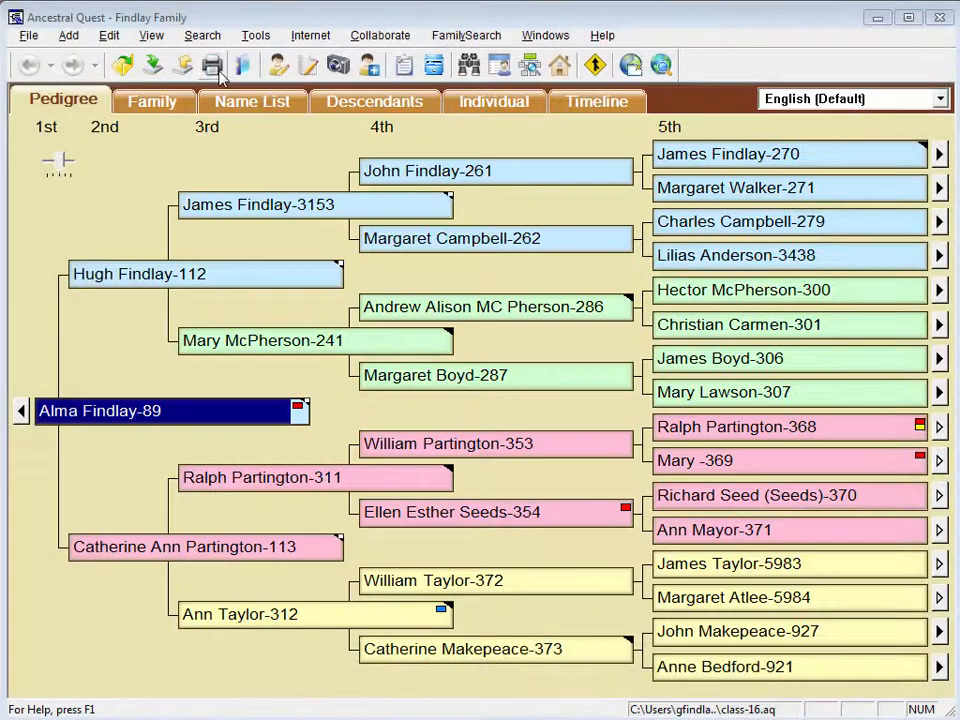
Open Reports and Charts and review the background image options for the Pedigree, Ancestry, Line of Descent and Descendants charts.
click(212, 66)
click(221, 148)
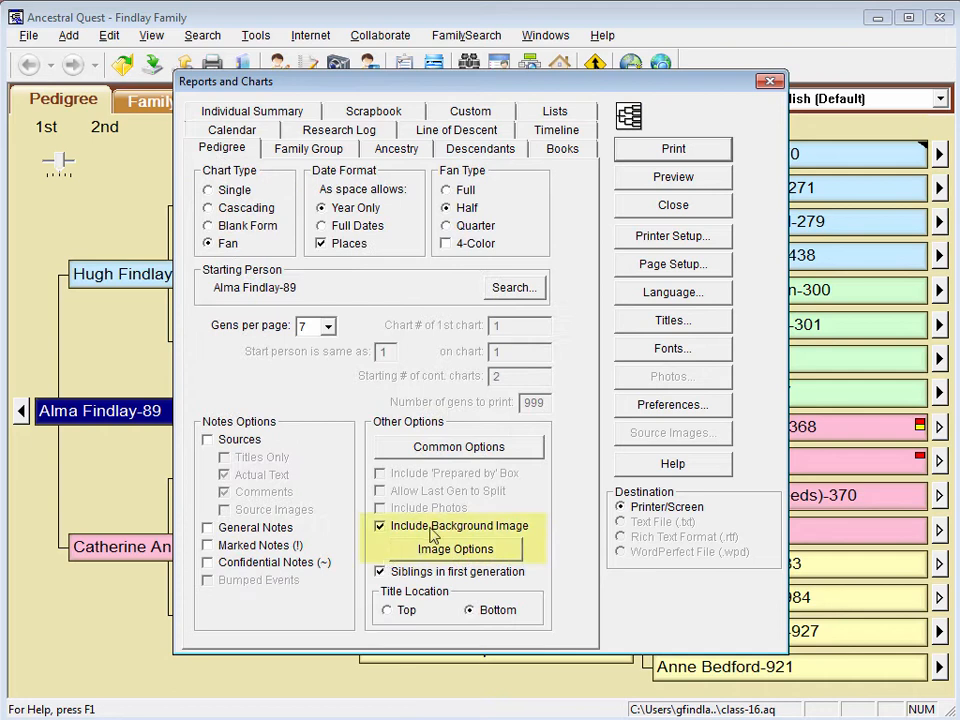
click(390, 152)
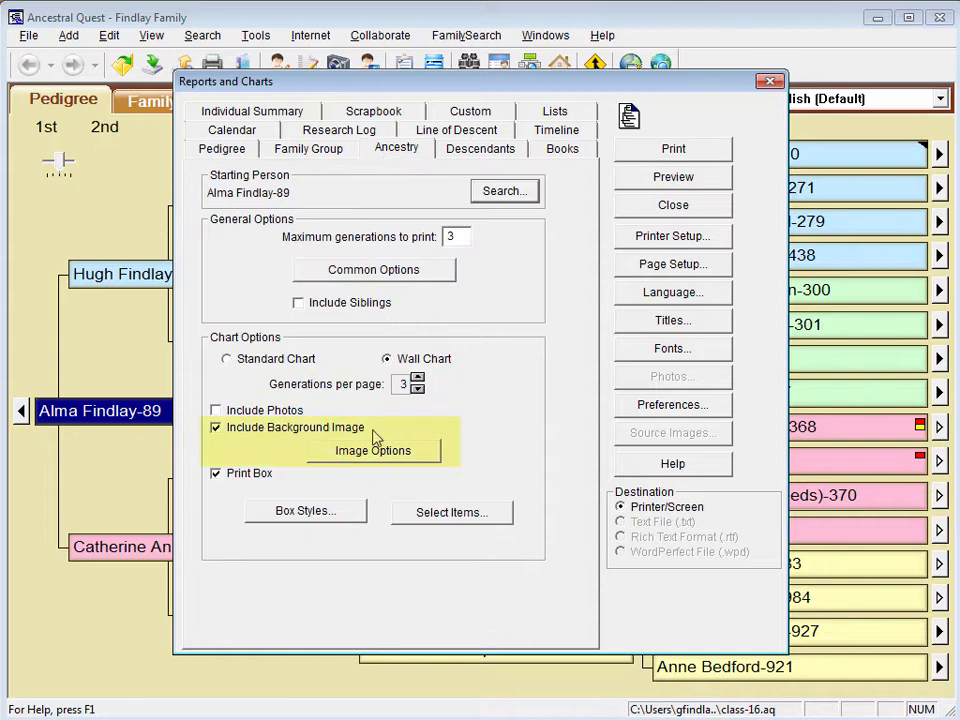
click(480, 152)
click(458, 132)
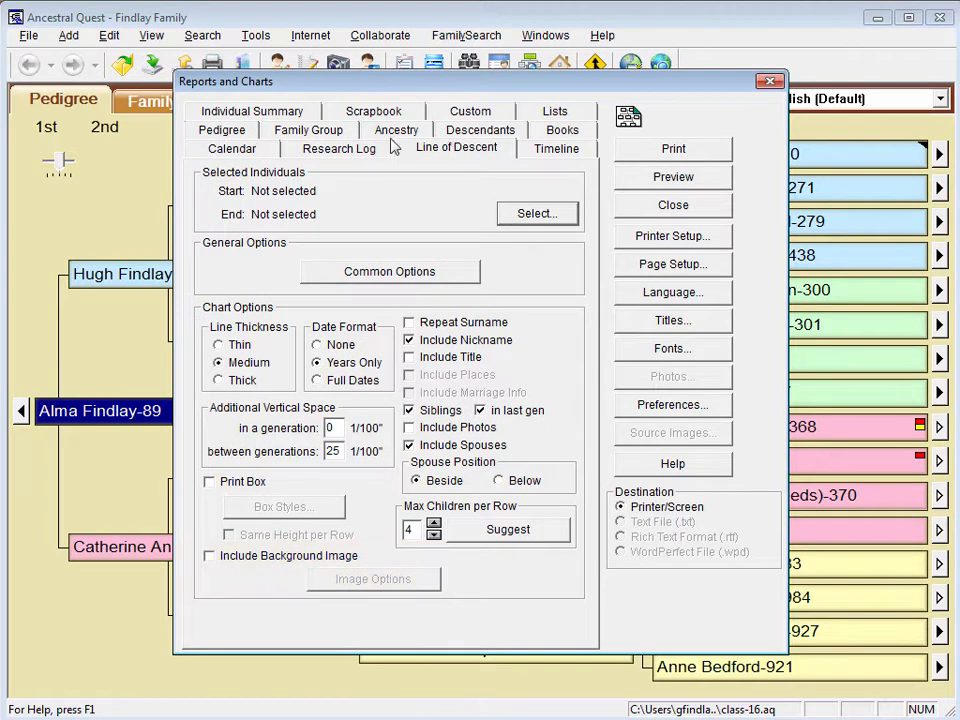
click(462, 134)
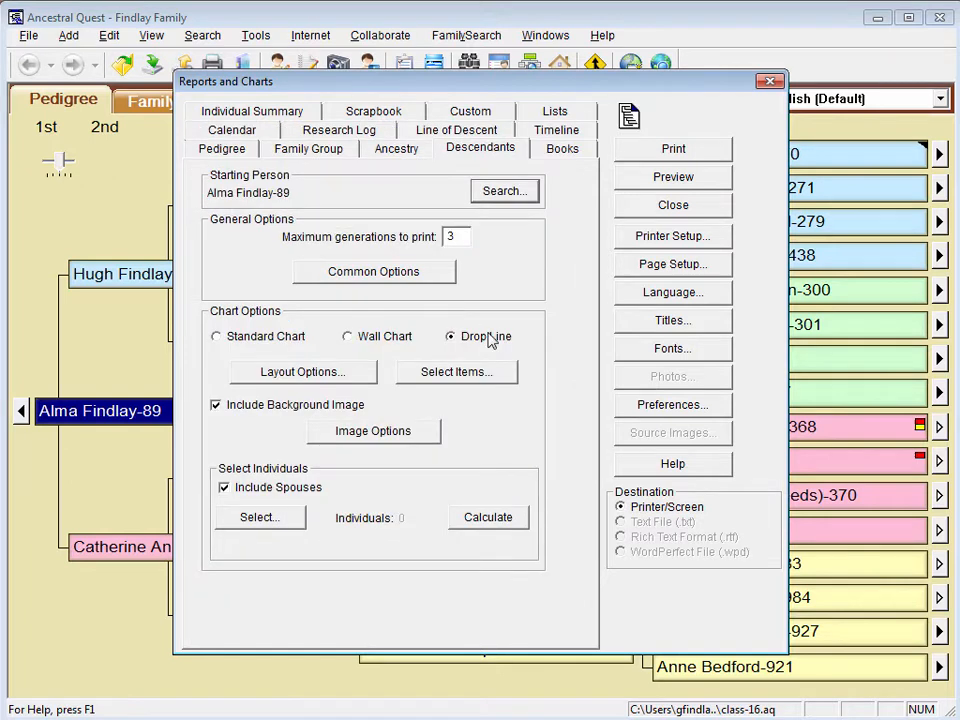
Preview both pages of the Drop Line descendants chart without its background image, and re-enable the background image.
click(281, 412)
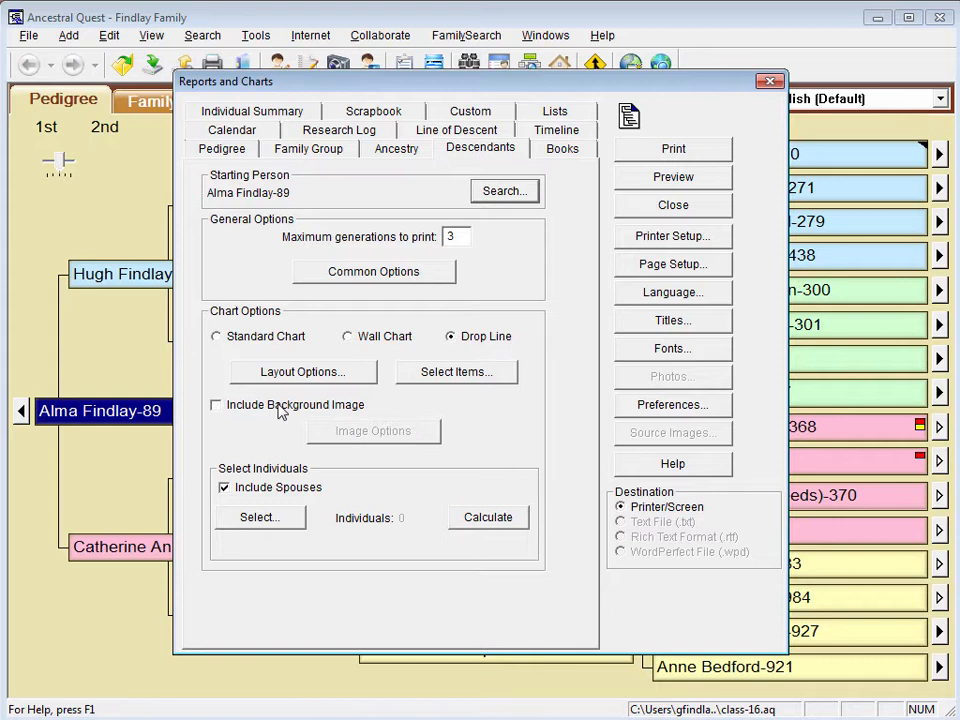
click(670, 180)
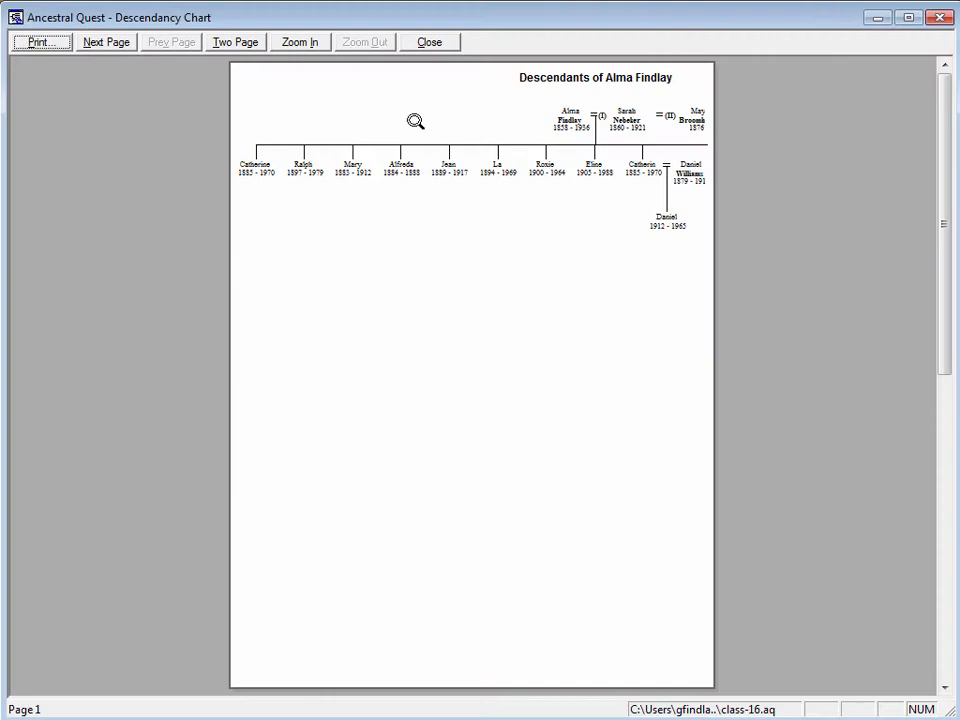
click(97, 45)
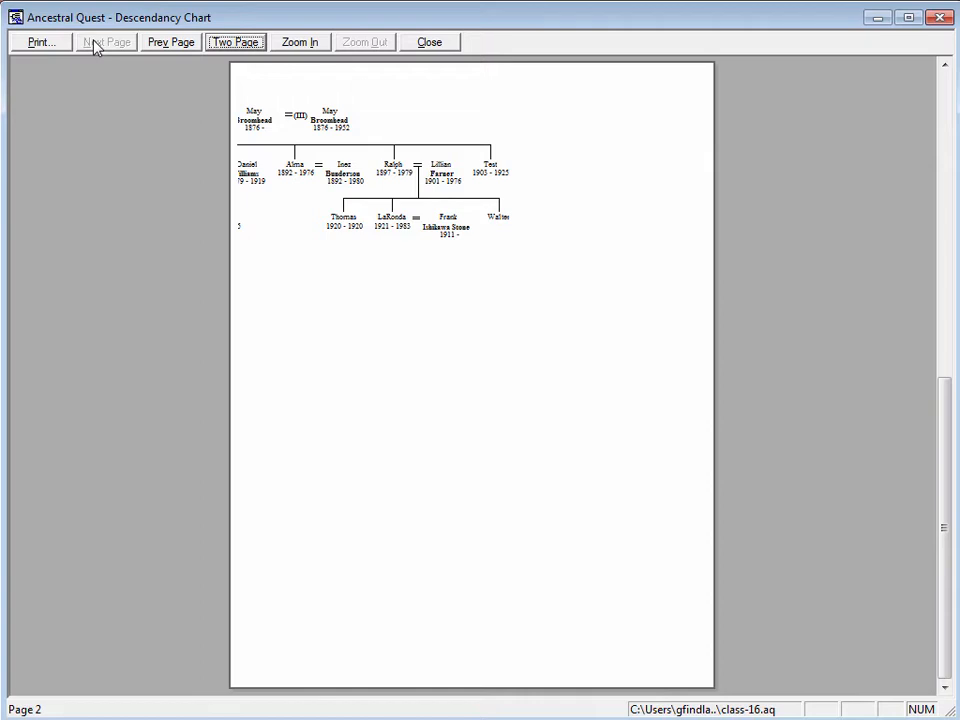
click(432, 44)
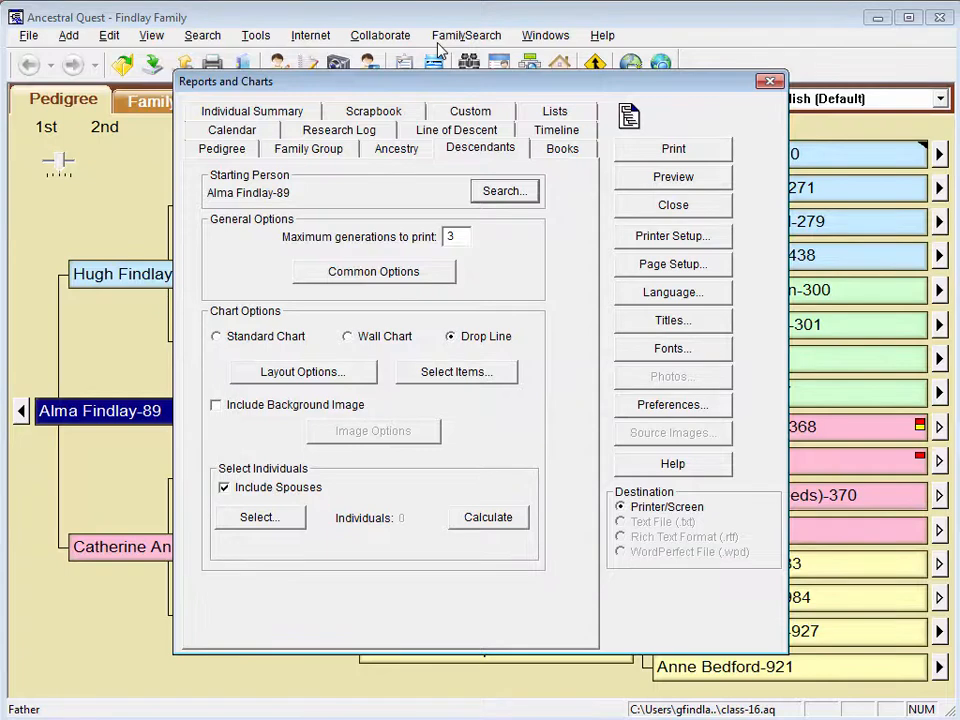
click(258, 408)
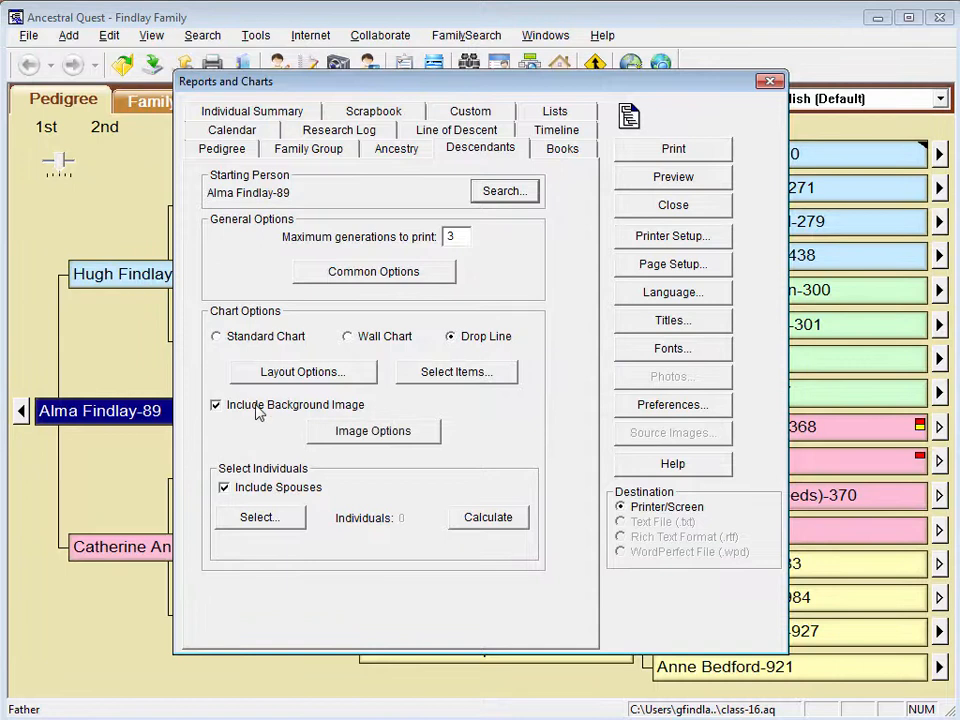
Choose WinterCabin.jpg from the WinterPainting folder as the Drop Line chart's background image.
click(385, 433)
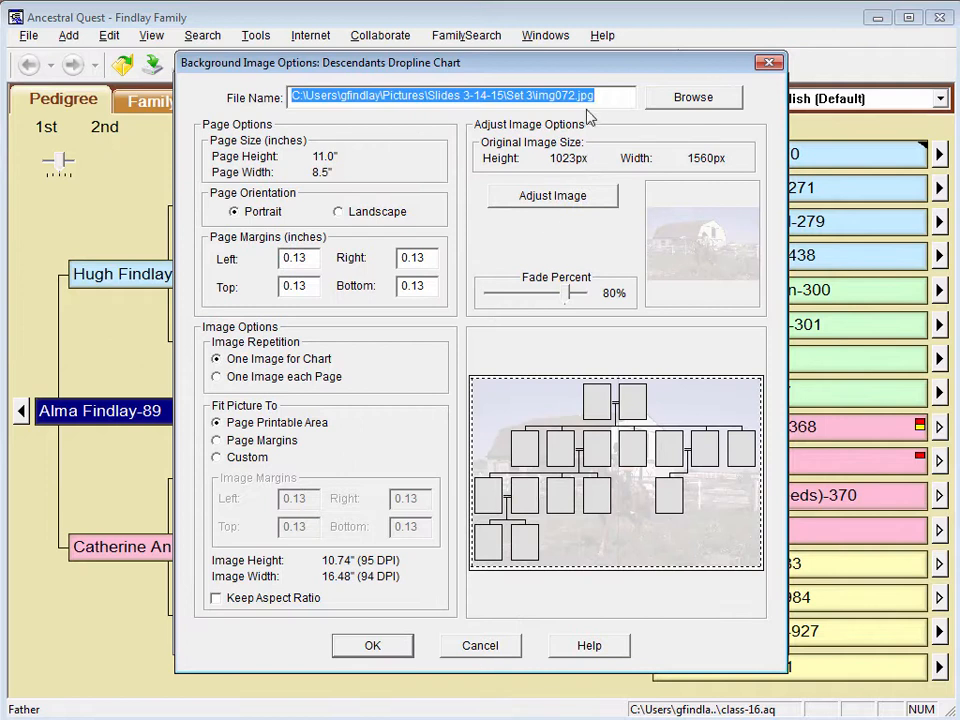
click(690, 98)
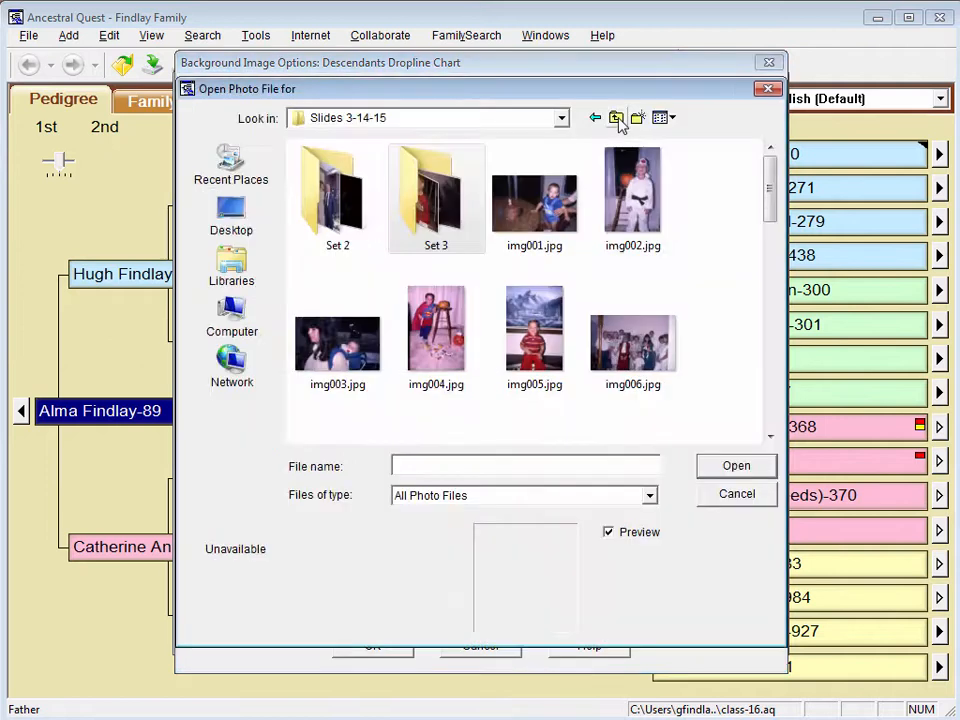
click(616, 118)
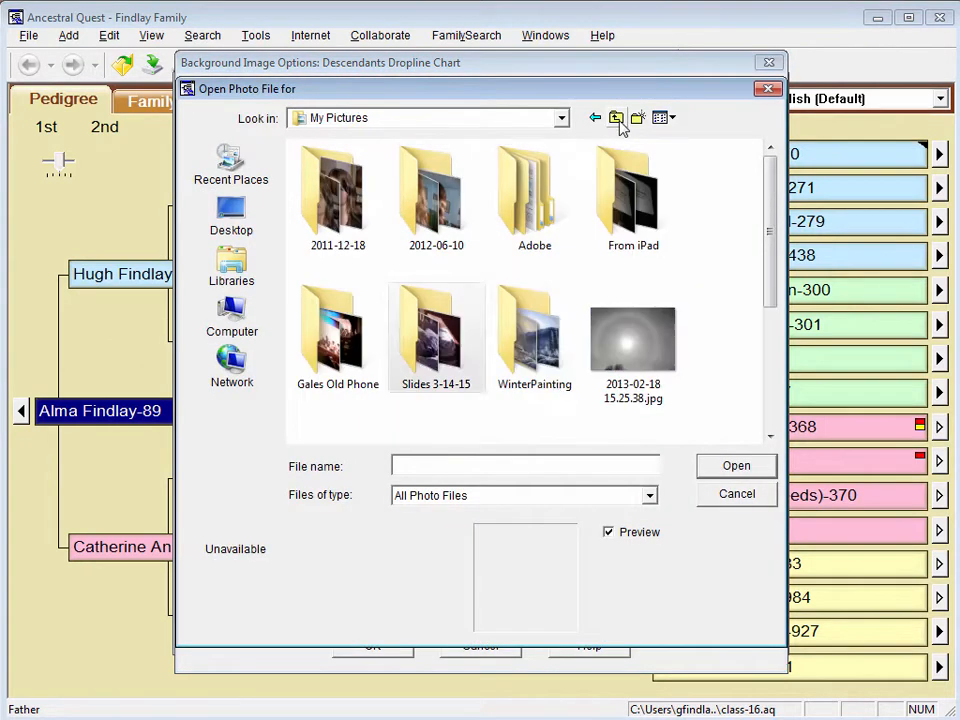
double_click(520, 344)
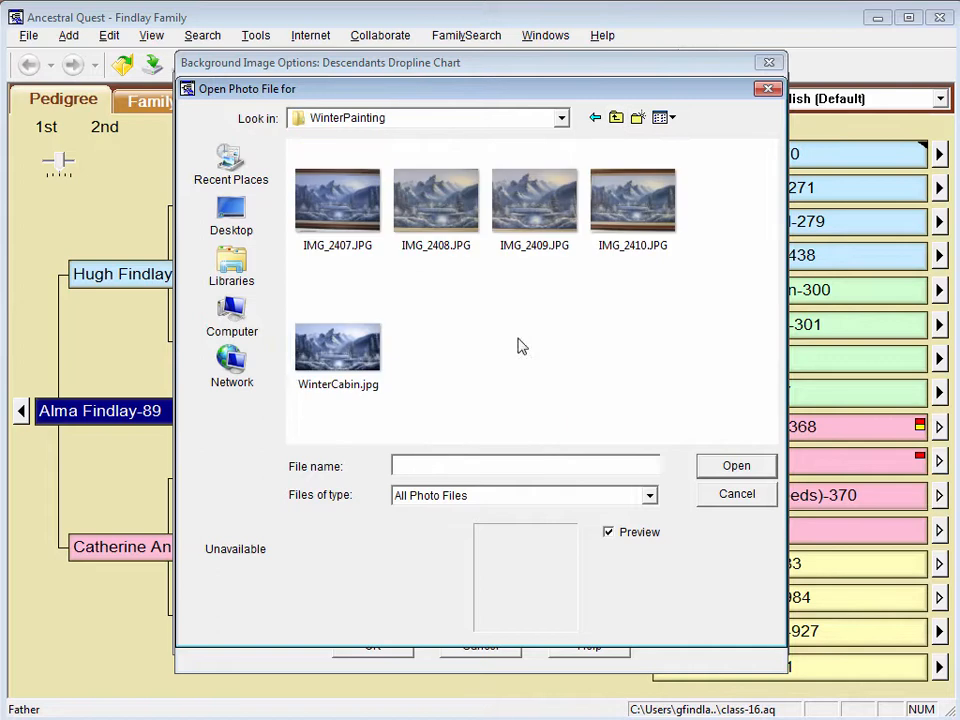
double_click(337, 349)
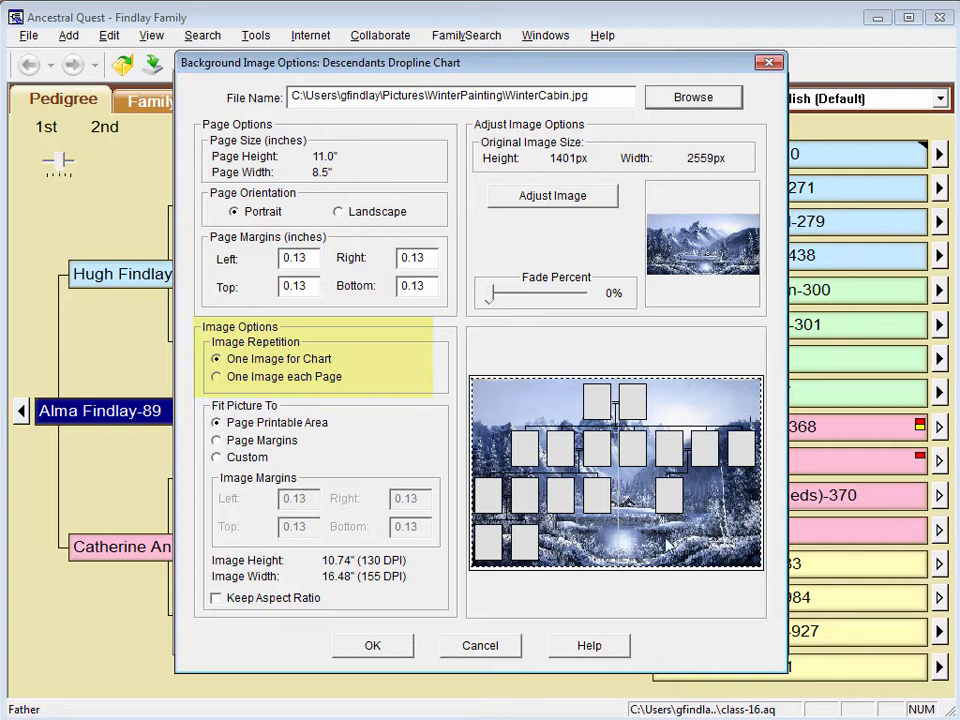
Try One Image each Page, the Page Margins fit and Keep Aspect Ratio on the background image, restoring the original settings.
click(217, 377)
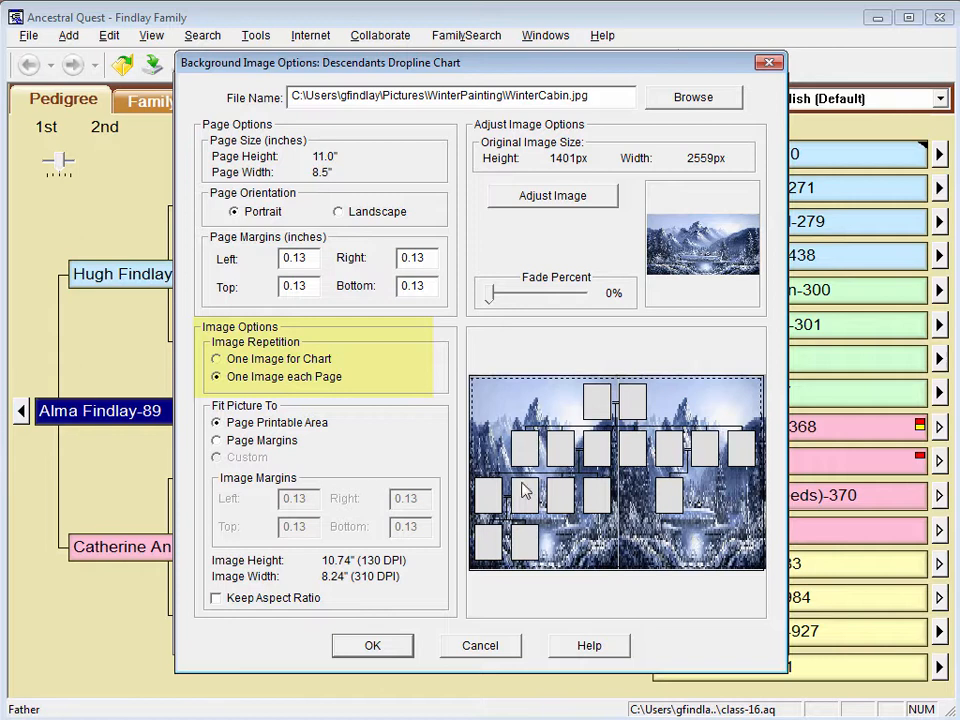
click(292, 360)
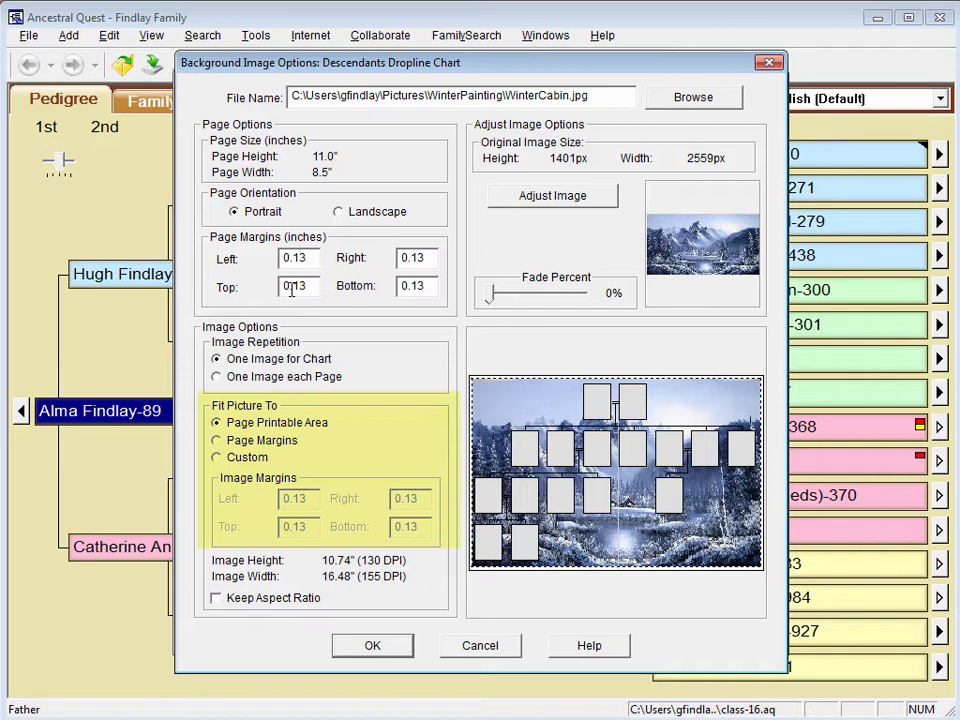
click(262, 440)
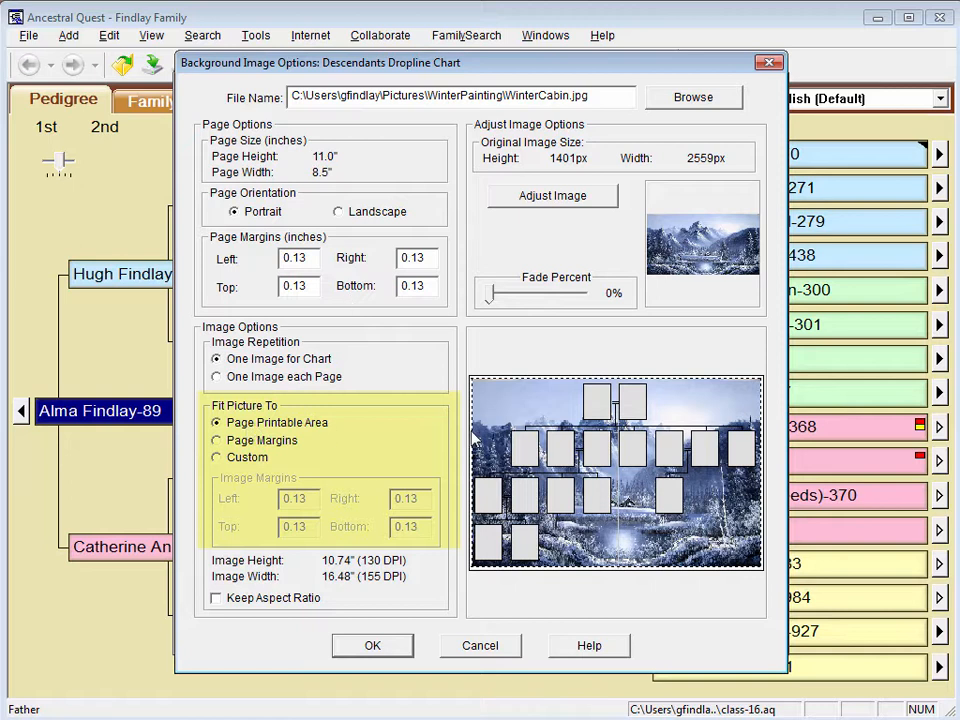
click(216, 598)
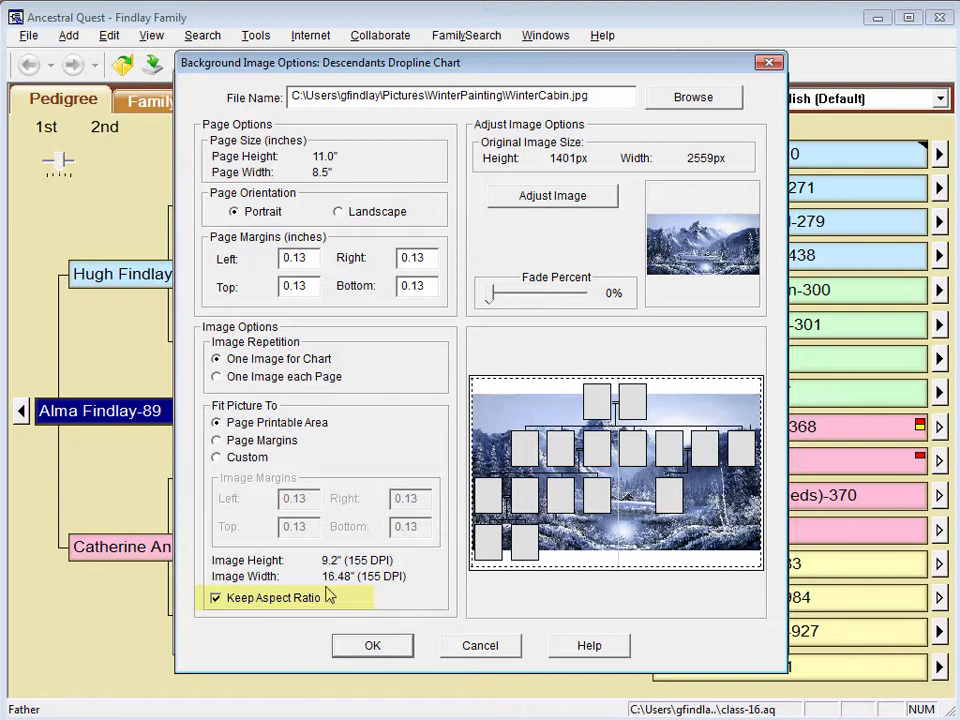
click(221, 604)
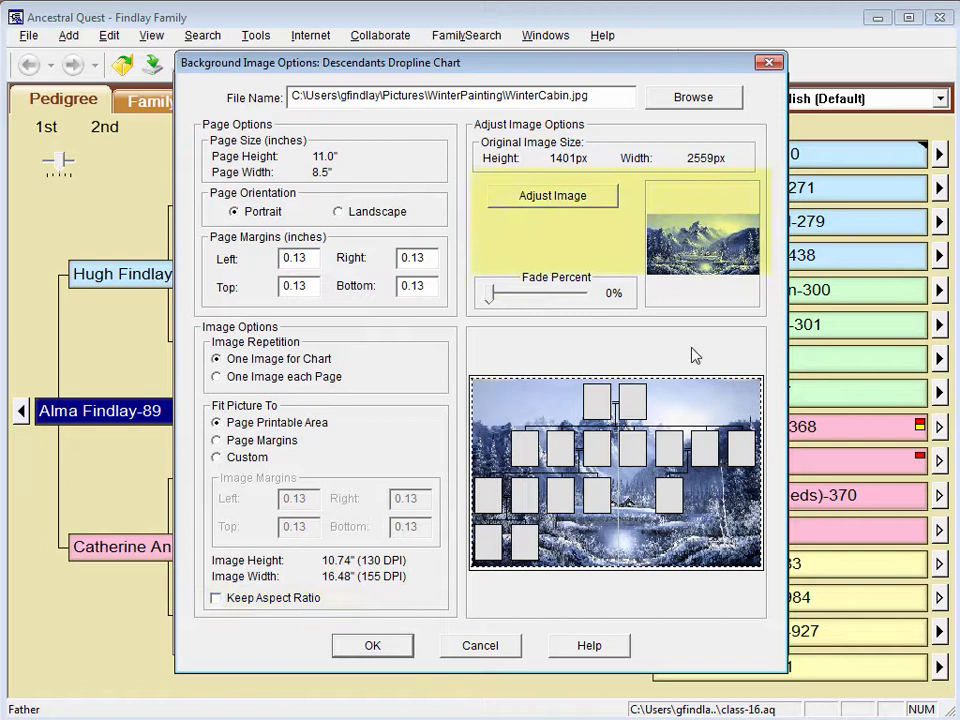
Crop the background image by about 285 pixels from its left side and 186 pixels from its right side.
click(549, 197)
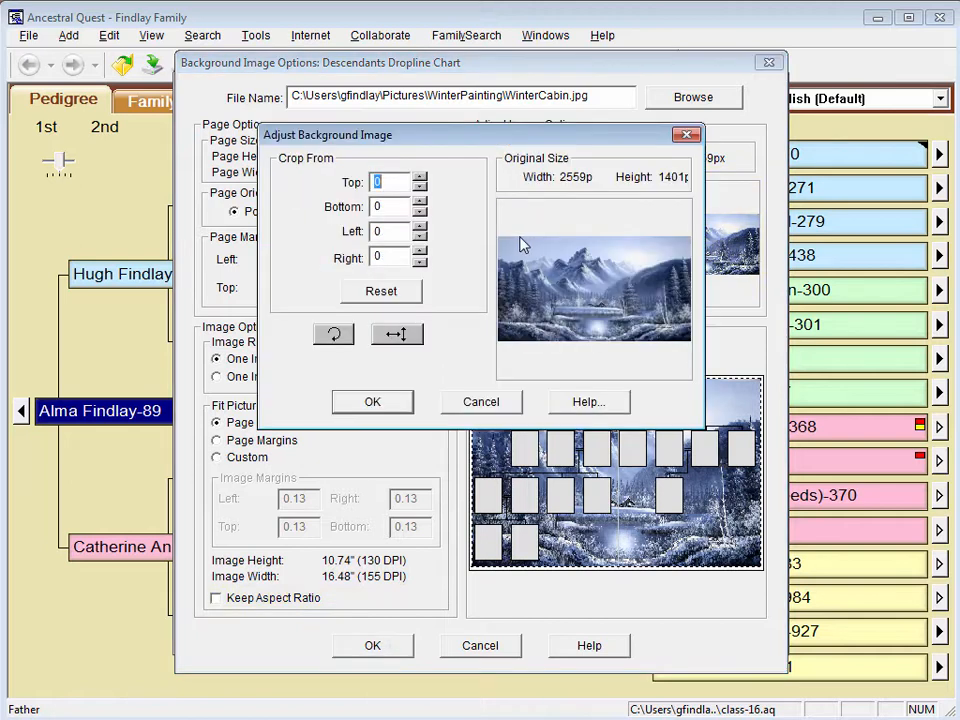
drag(522, 238, 678, 342)
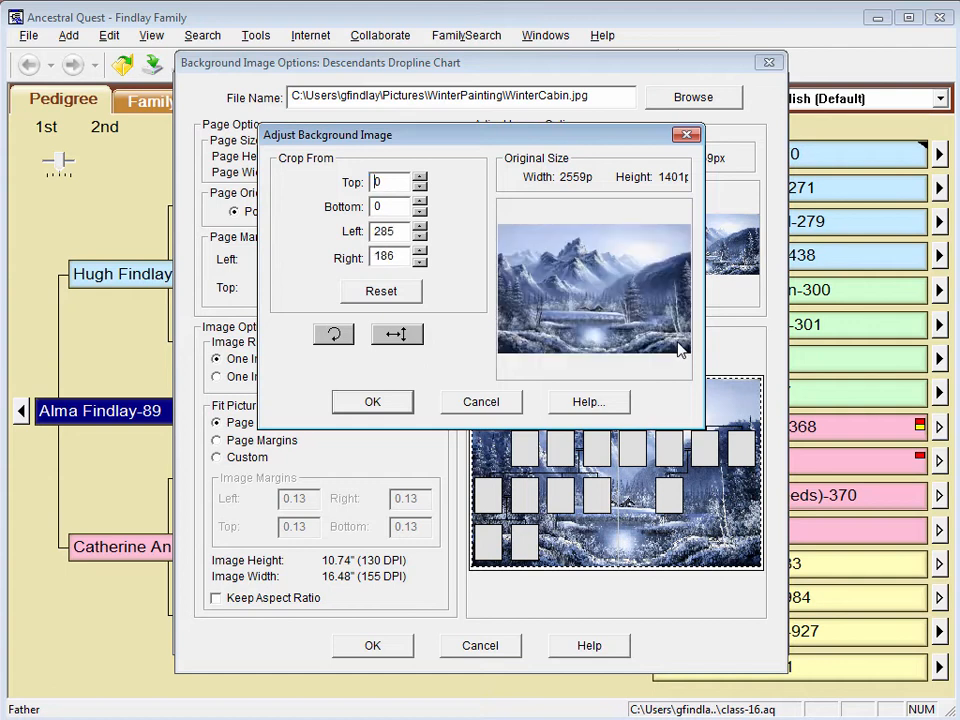
click(370, 404)
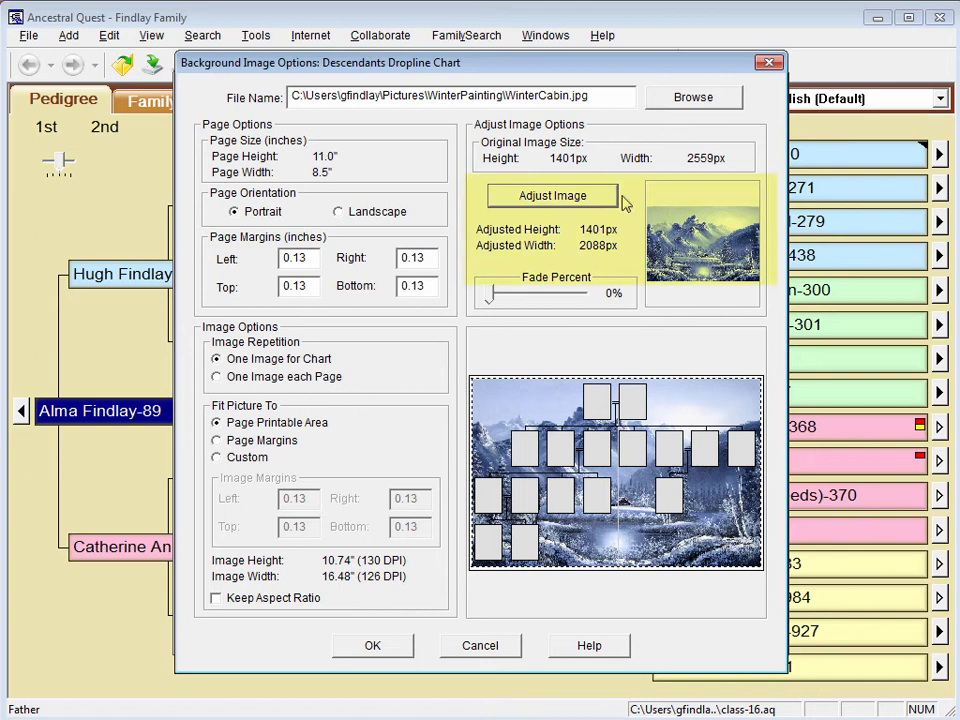
Try Keep Aspect Ratio and custom image margins of 5 inches right and 3 inches bottom, and return to the Page Printable Area fit.
click(270, 598)
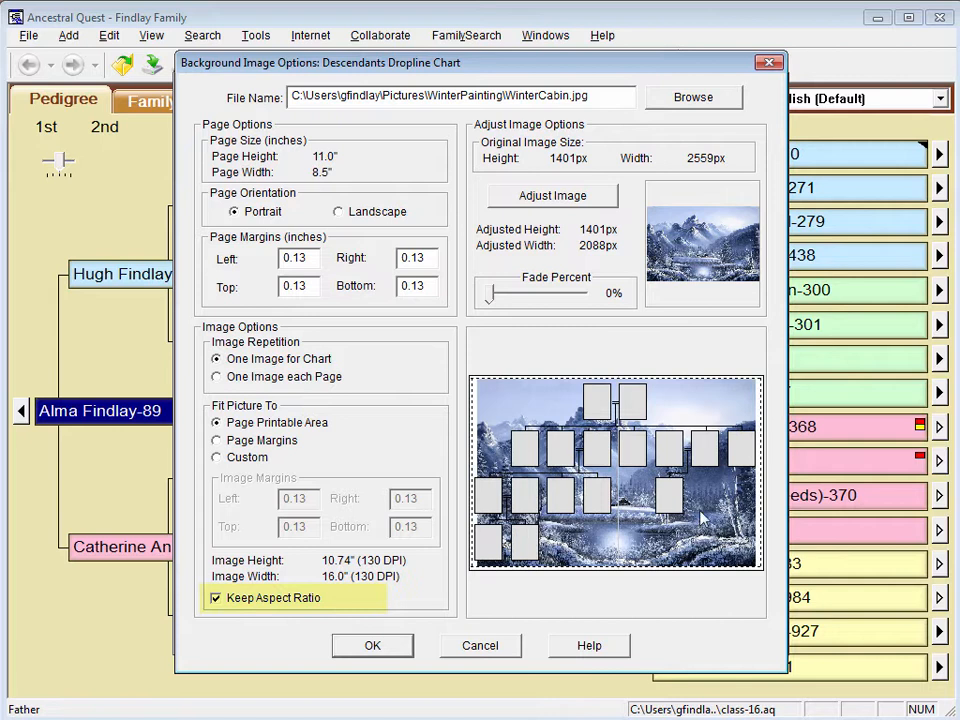
click(241, 600)
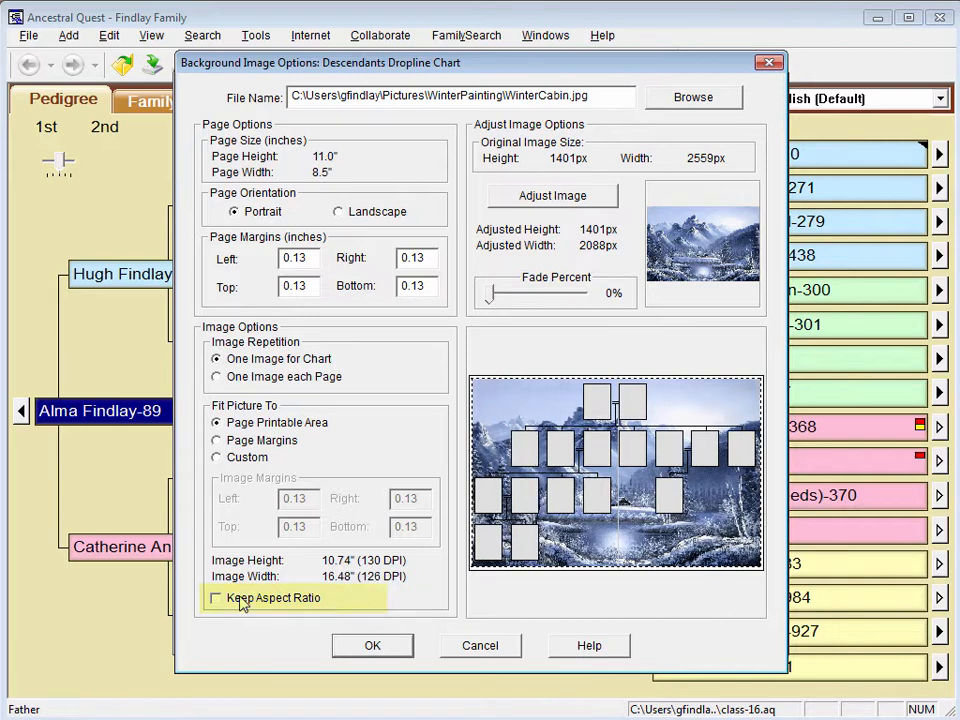
click(218, 457)
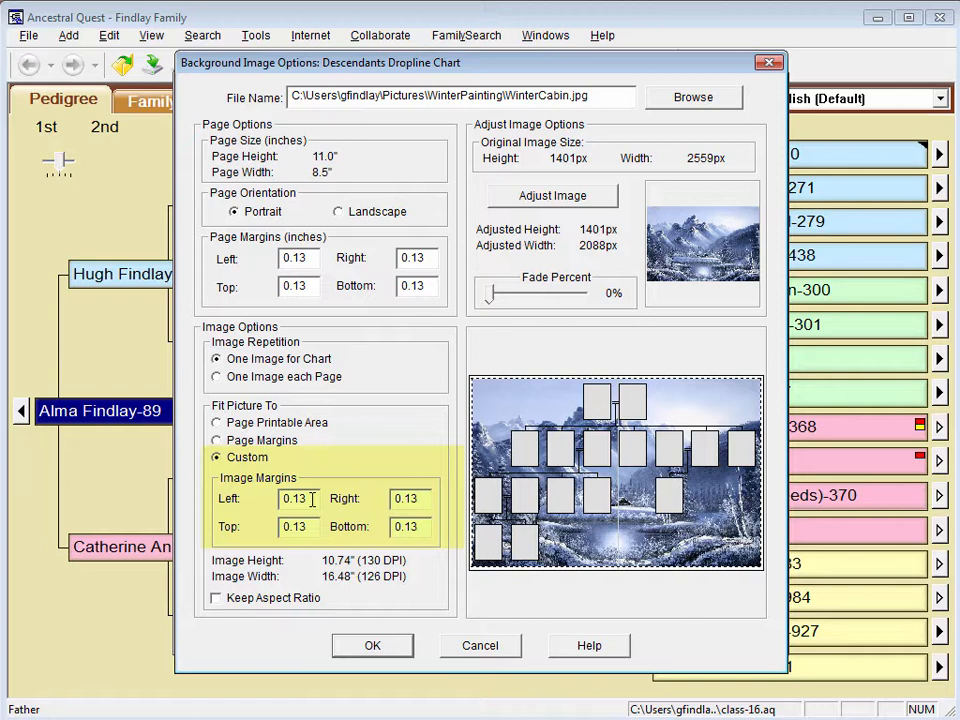
key(Tab)
text(5)
key(Tab)
text(3)
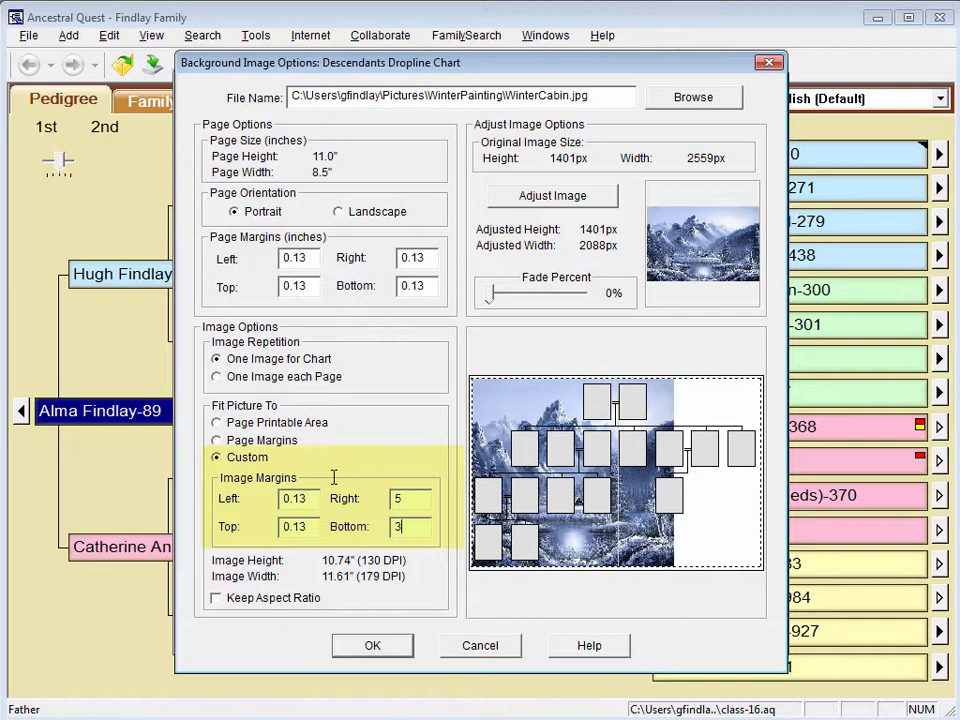
key(Tab)
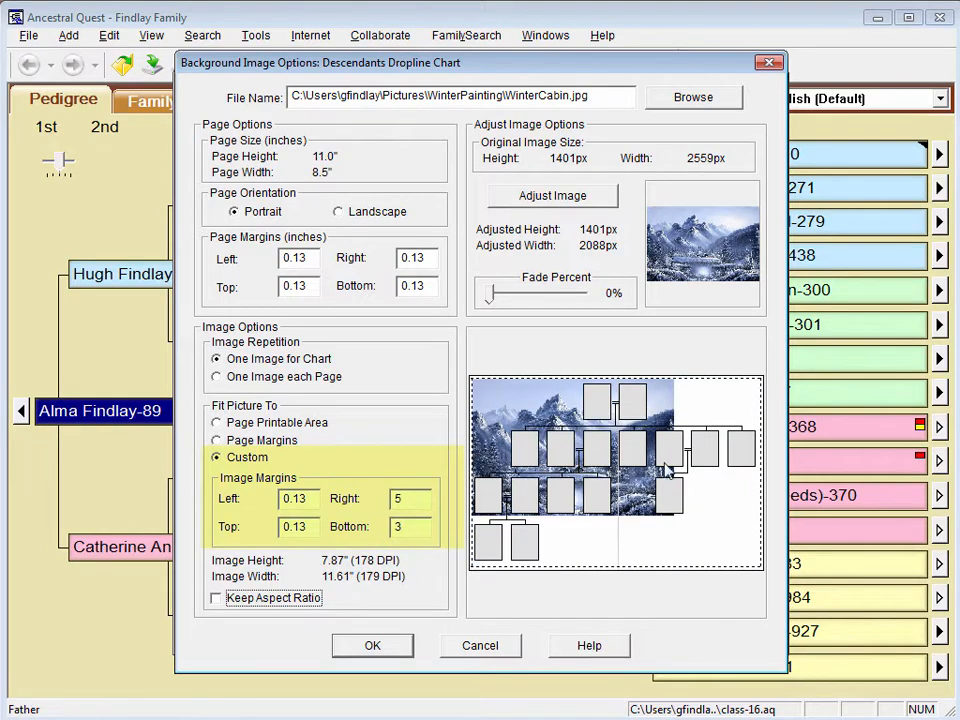
click(240, 424)
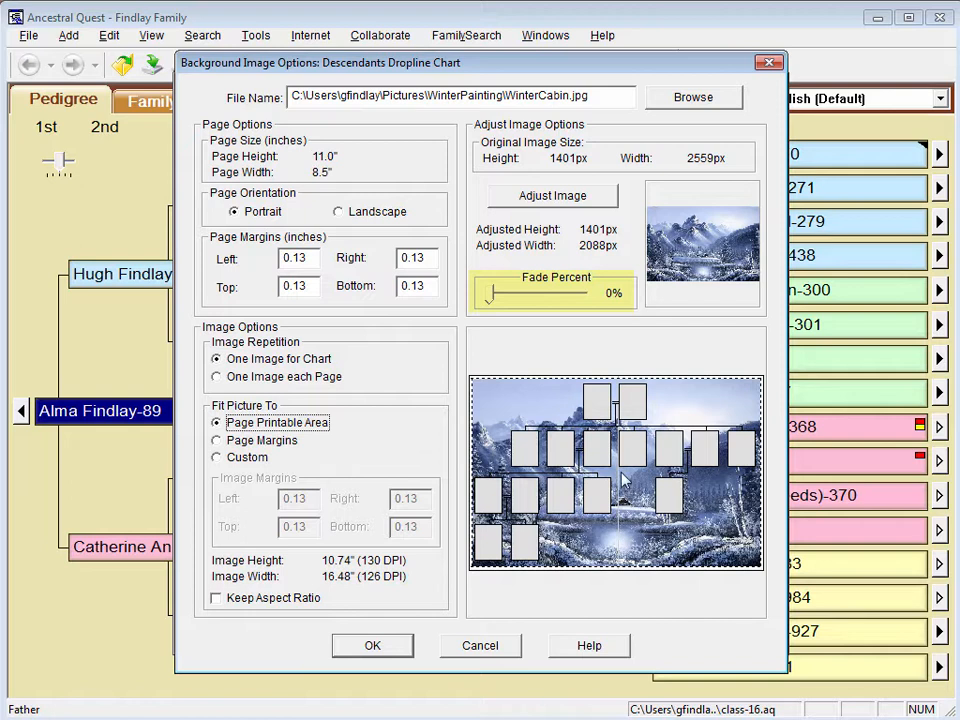
Fade the background image to about 76% and accept the background image options.
click(491, 295)
drag(491, 295, 569, 293)
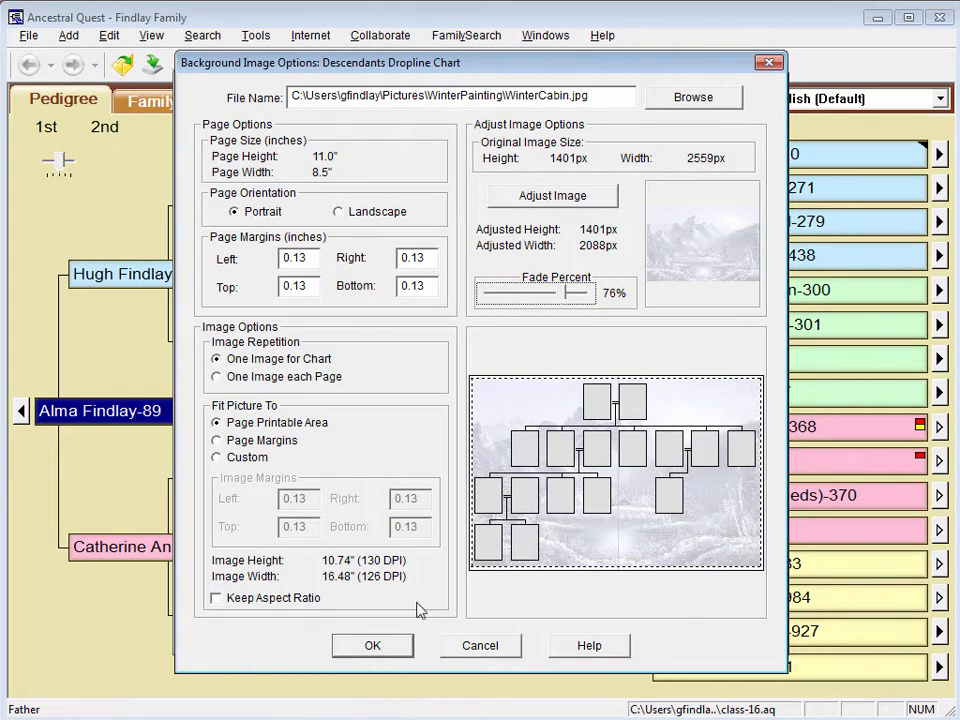
click(386, 646)
Preview both pages of the descendants chart with the faded background image.
click(650, 186)
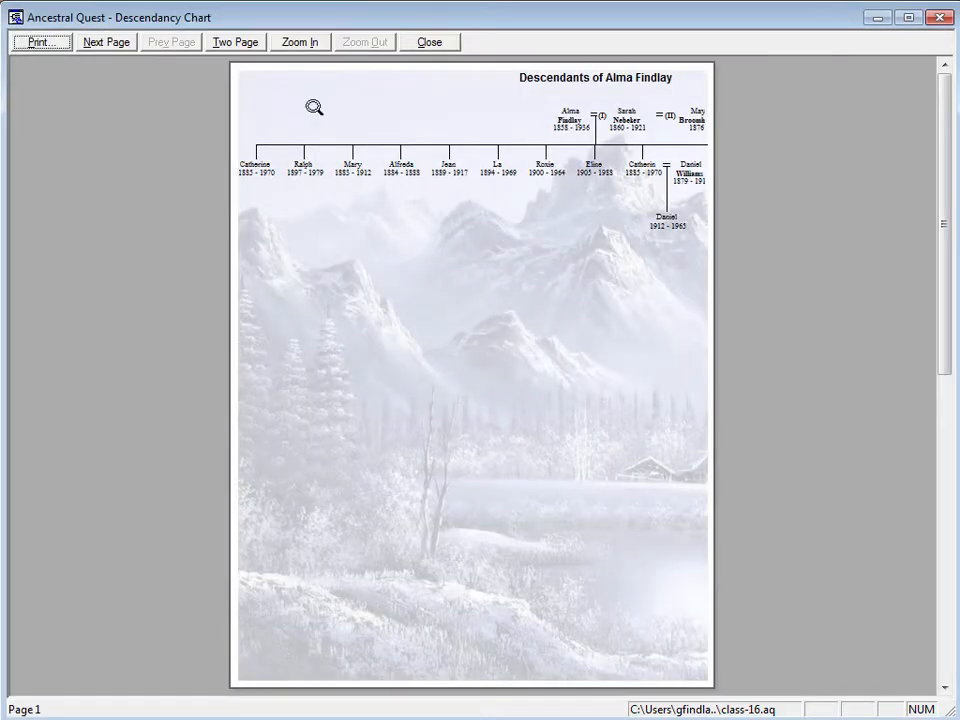
click(108, 43)
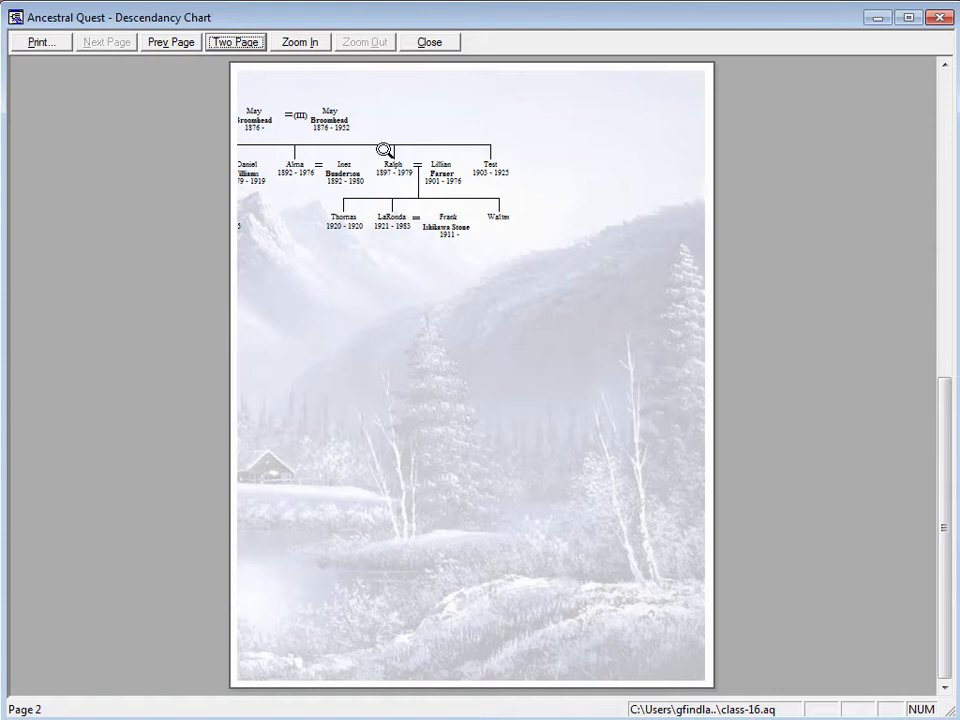
click(435, 44)
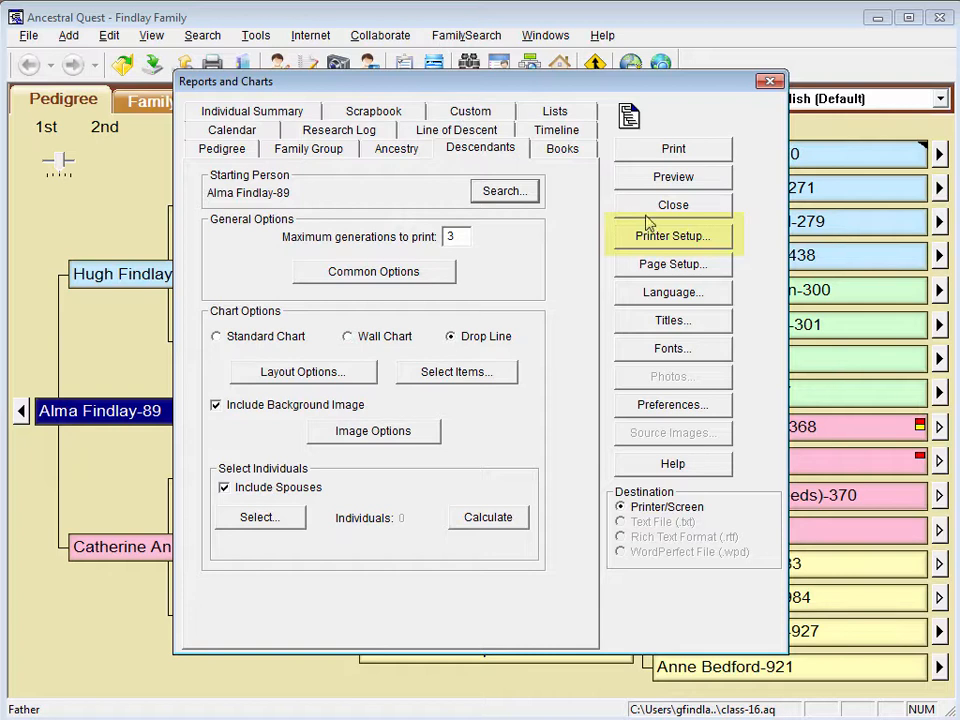
Choose CutePDF Writer as the printer for the chart and open its advanced document settings.
click(664, 245)
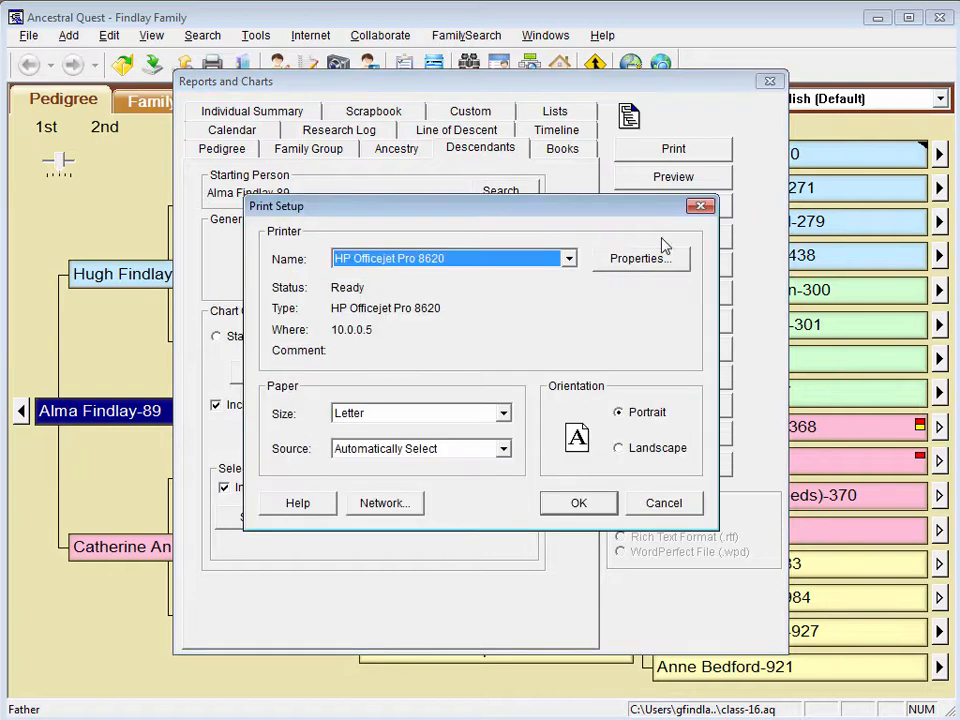
click(569, 258)
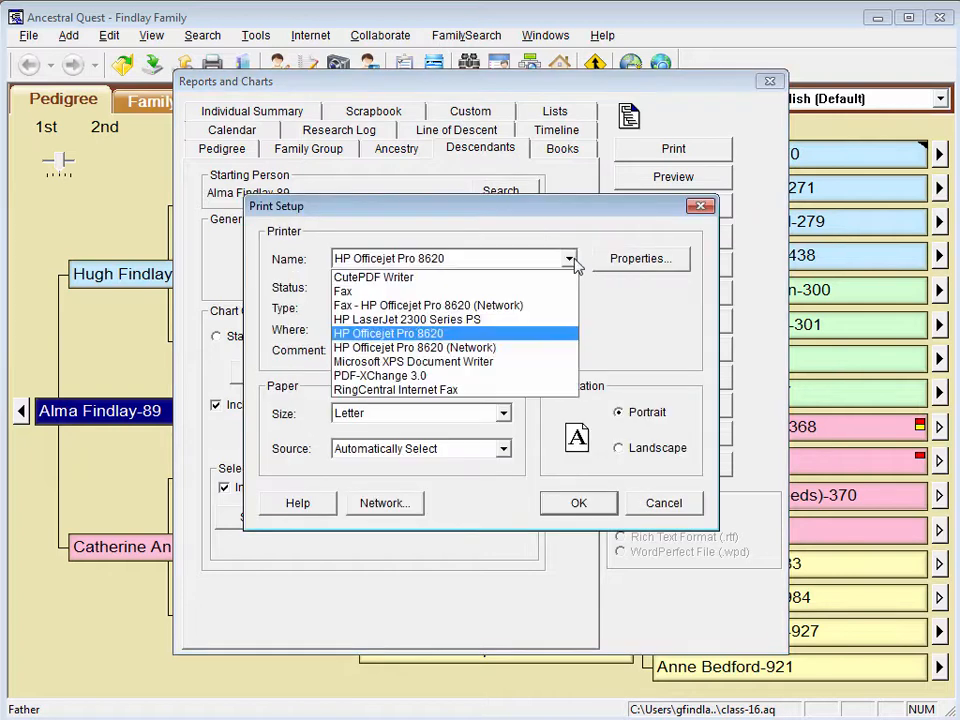
click(438, 278)
click(628, 263)
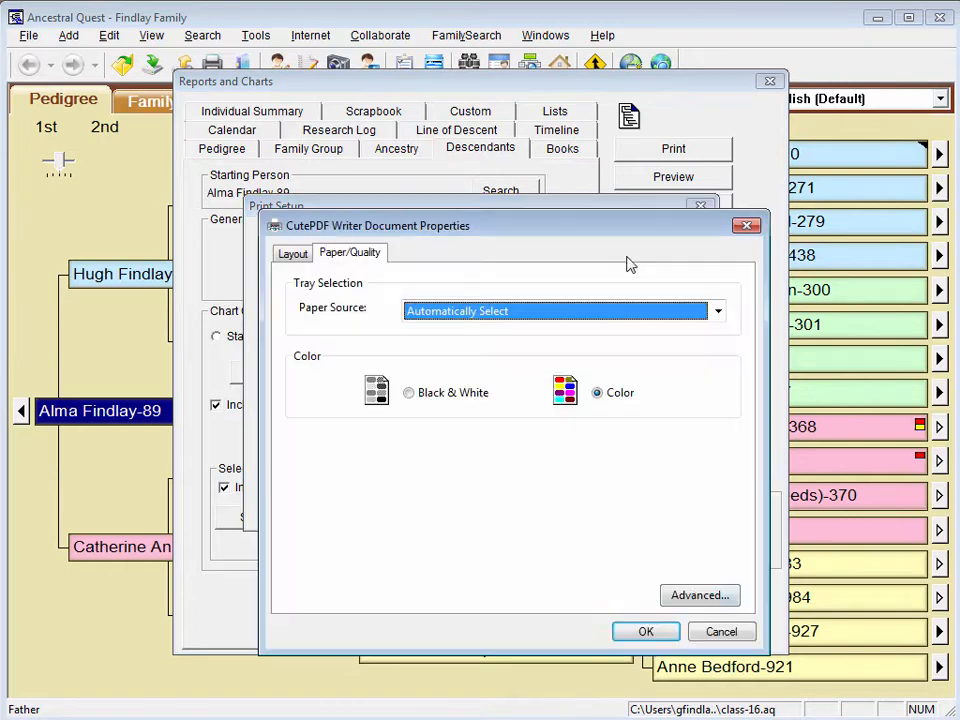
click(697, 596)
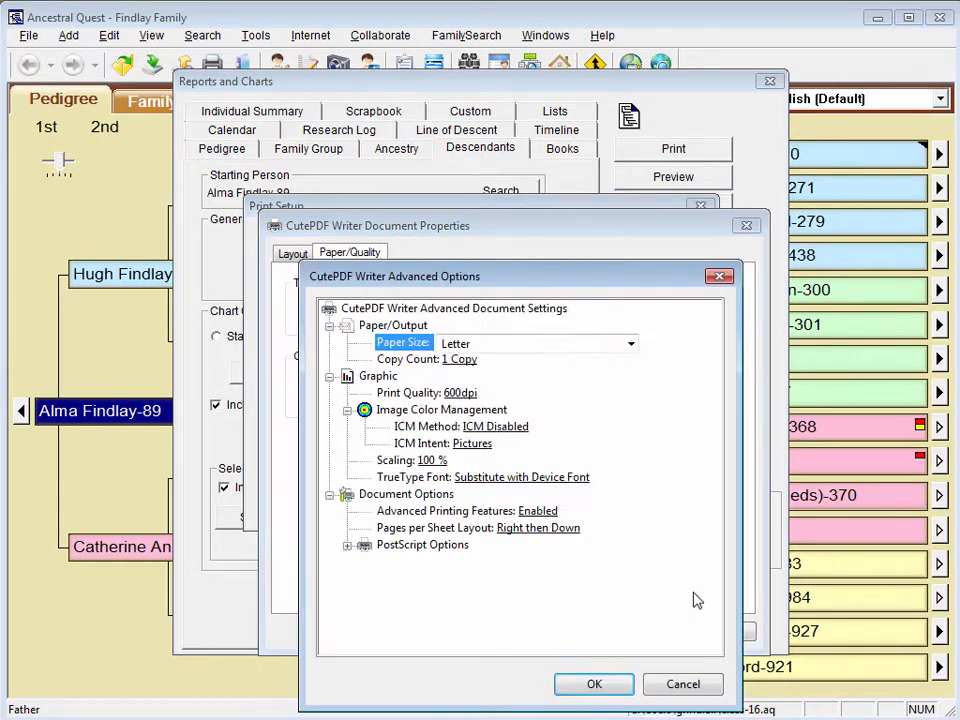
Define a PostScript custom page size 14 inches wide and 8 inches high, and accept the printer setup.
click(631, 343)
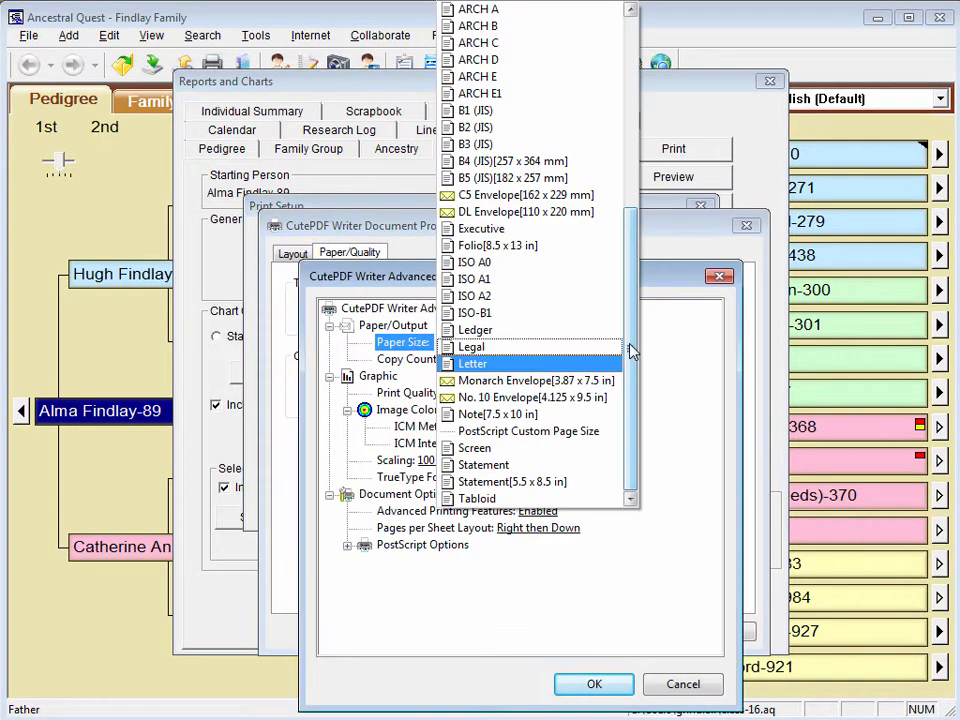
click(570, 434)
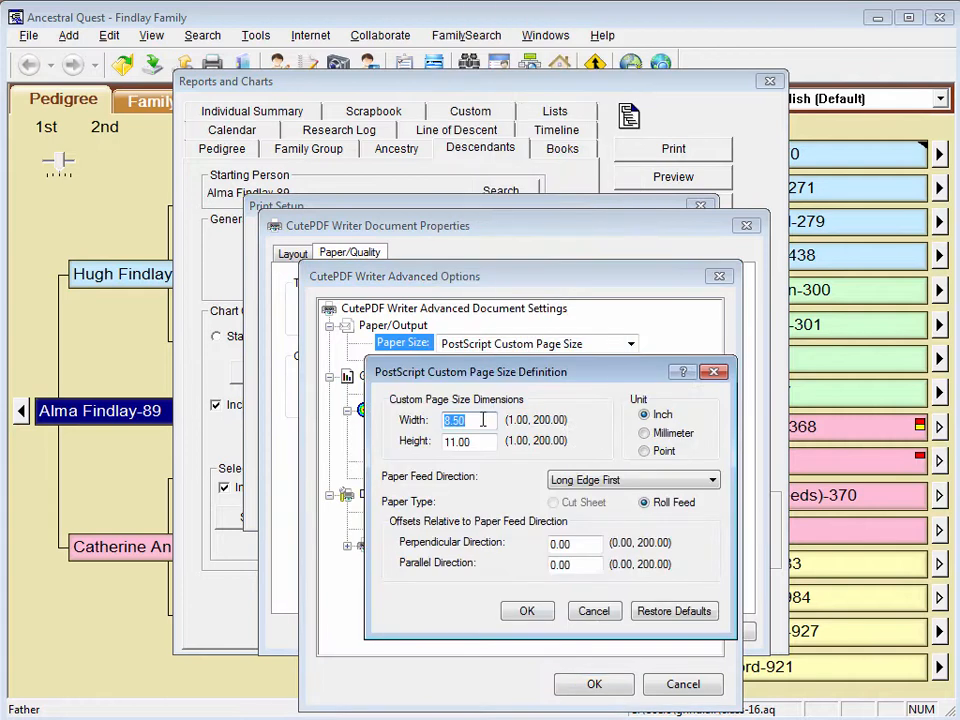
drag(470, 420, 434, 420)
text(14)
key(Tab)
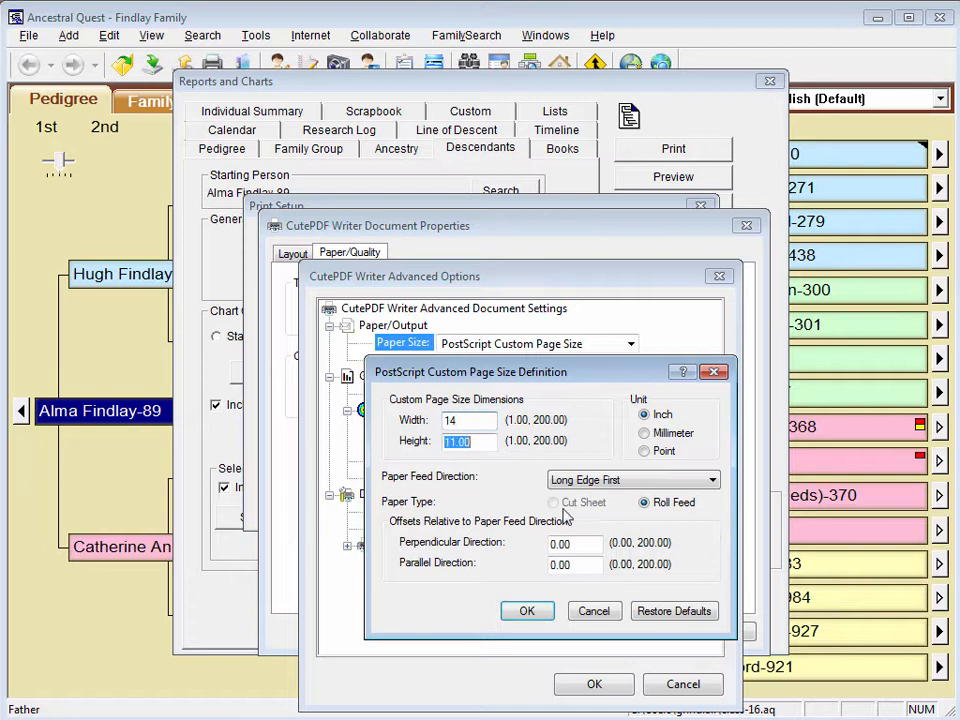
text(8)
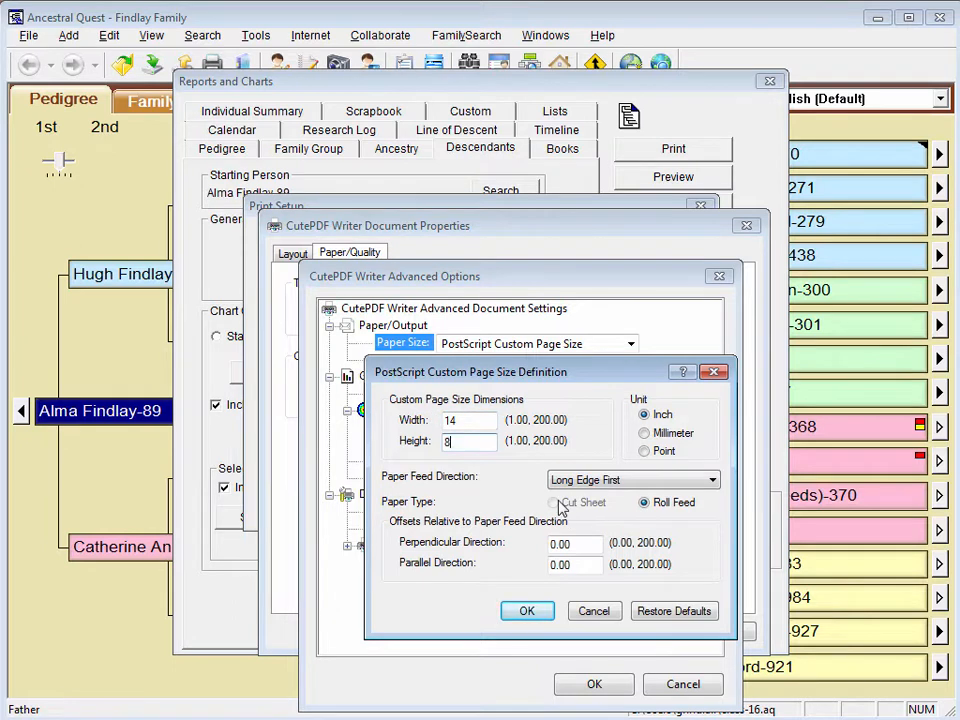
click(537, 615)
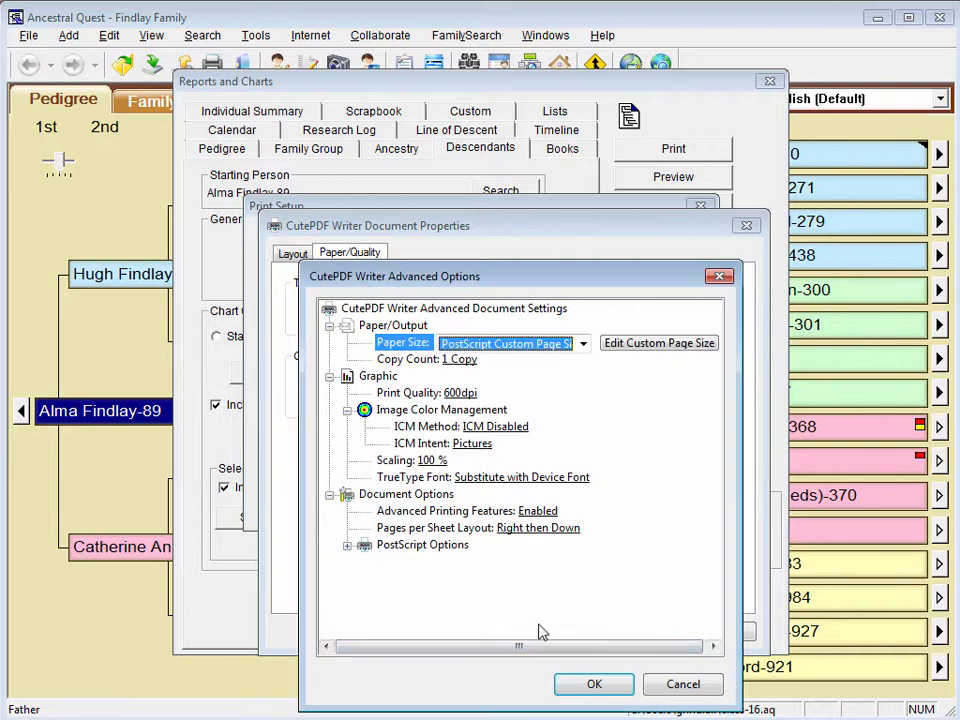
click(592, 684)
click(646, 631)
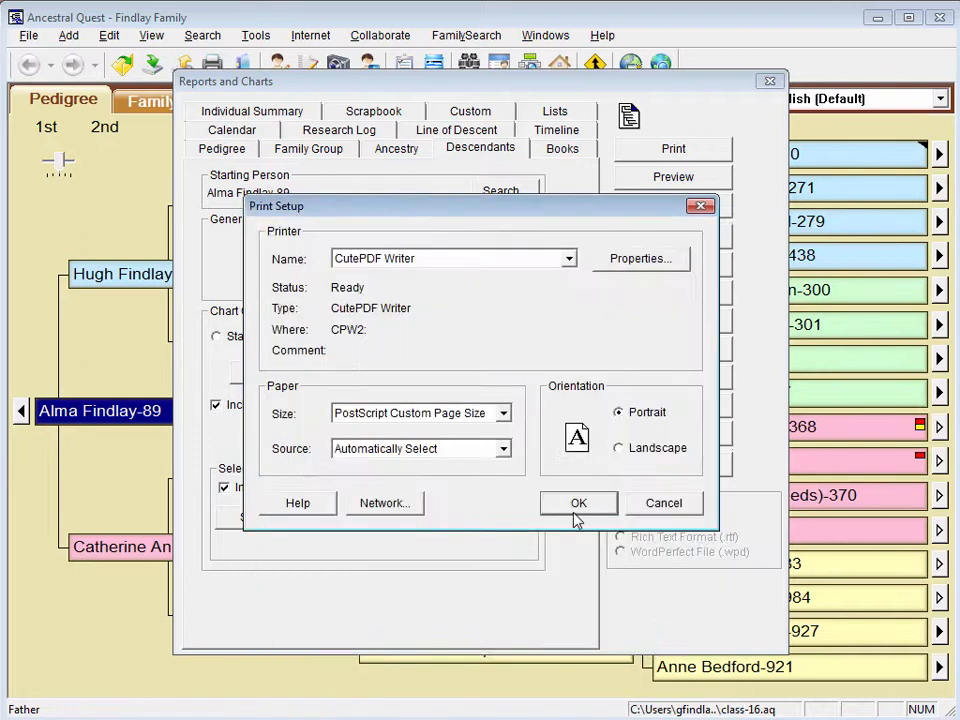
click(574, 510)
Preview the drop line descendants chart on the custom page without its background image.
click(328, 408)
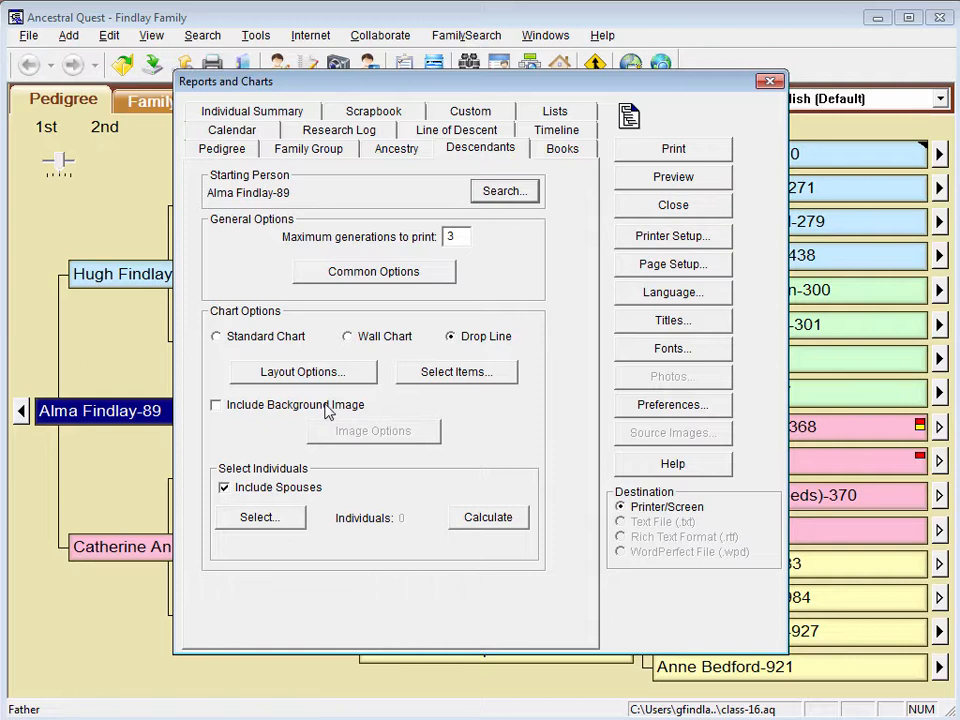
click(658, 182)
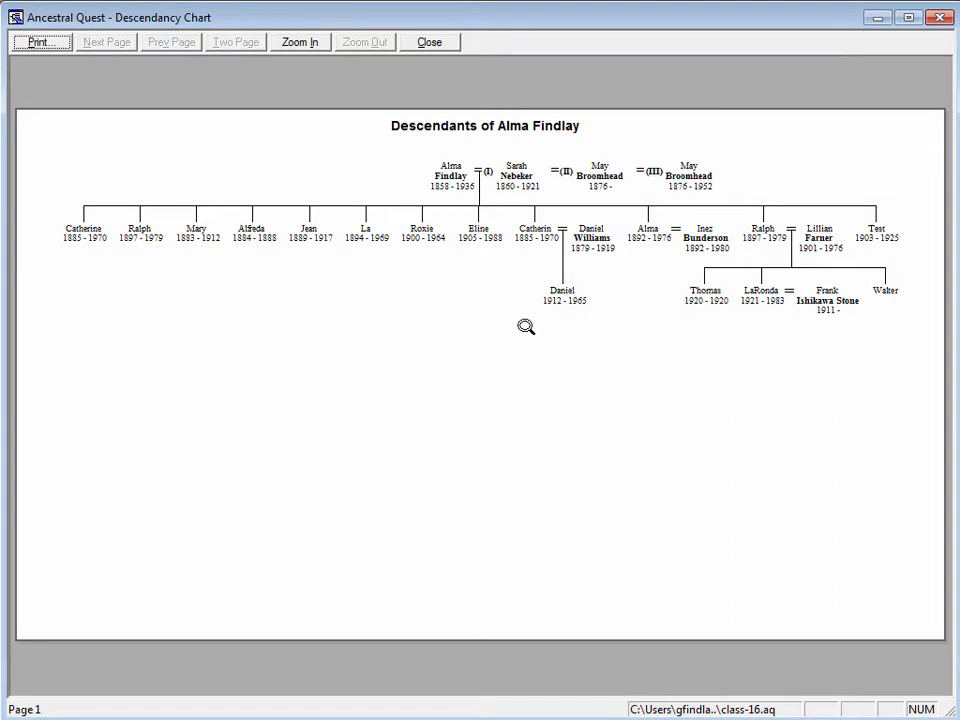
click(433, 44)
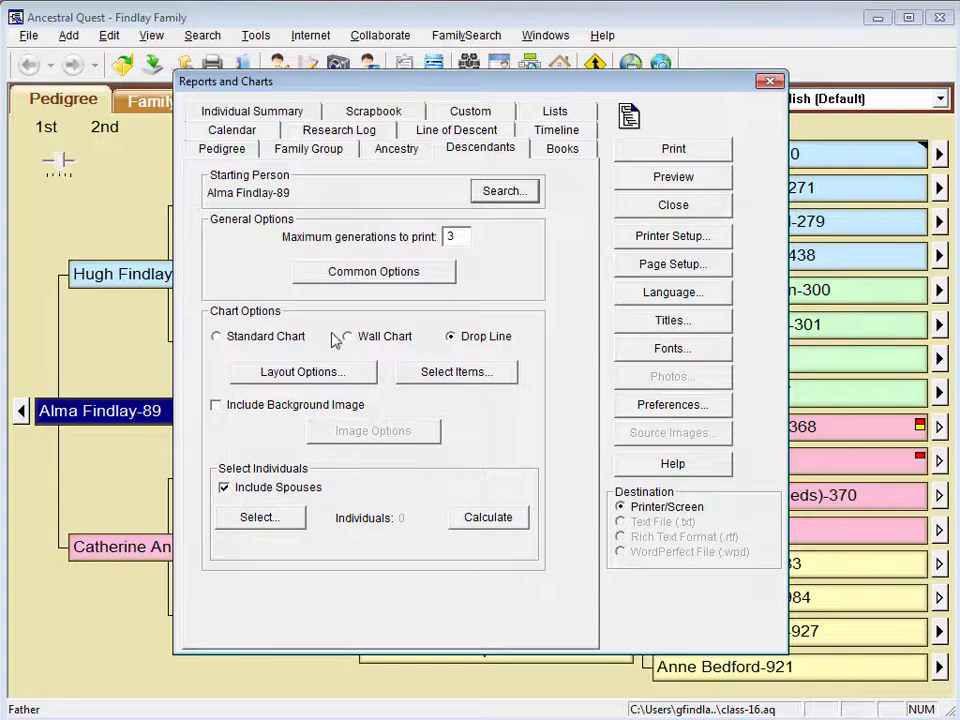
Include the background image in the descendants chart again, accept its image options and preview the chart.
click(310, 404)
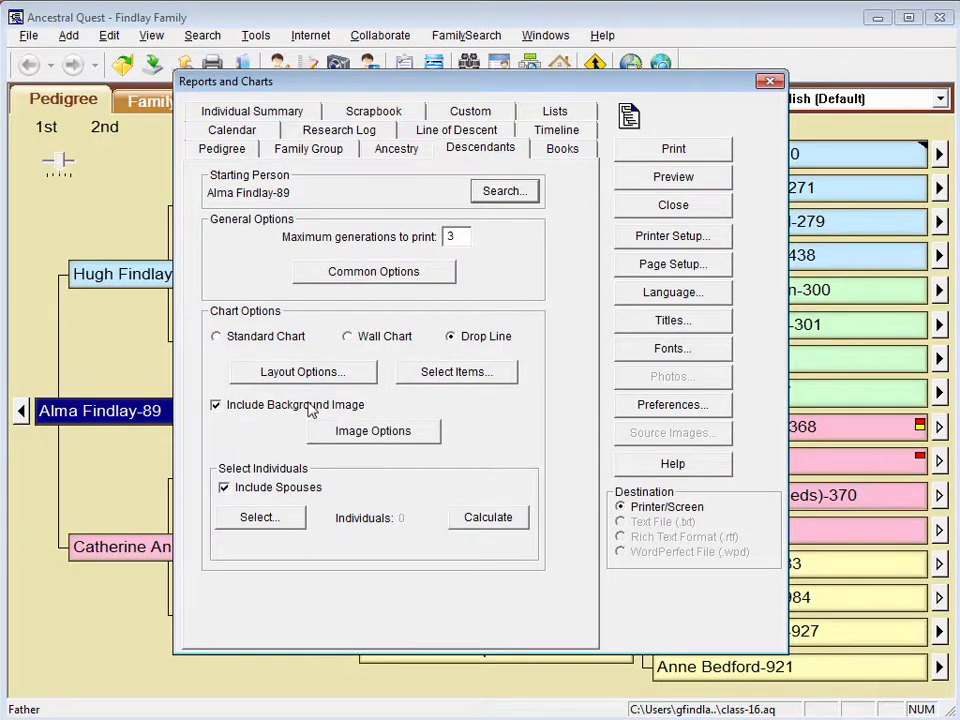
click(341, 431)
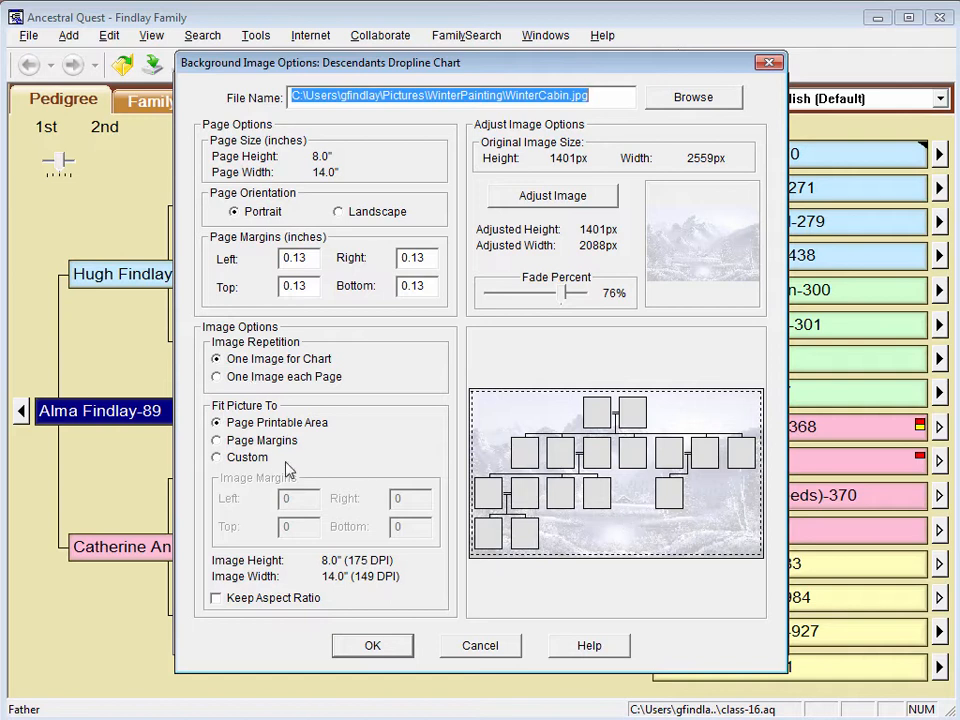
click(372, 646)
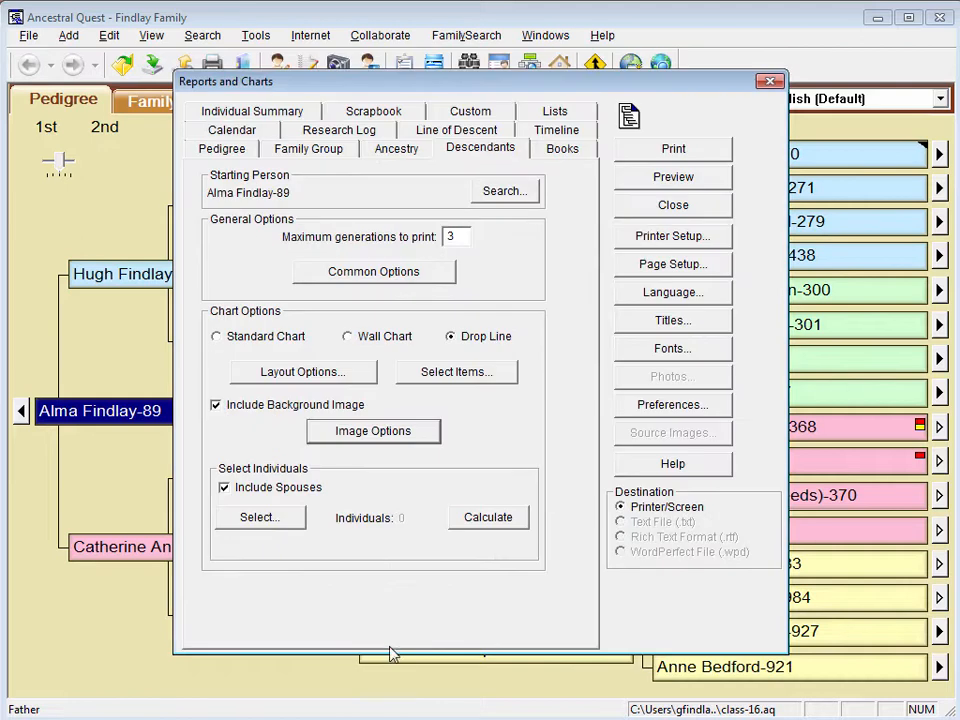
click(644, 180)
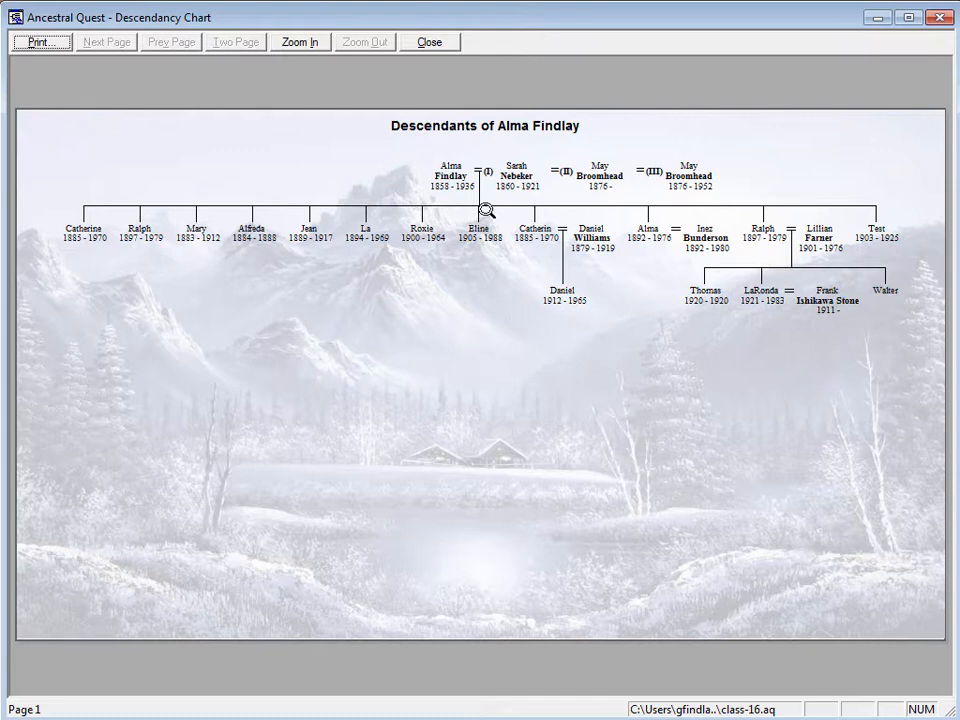
click(436, 43)
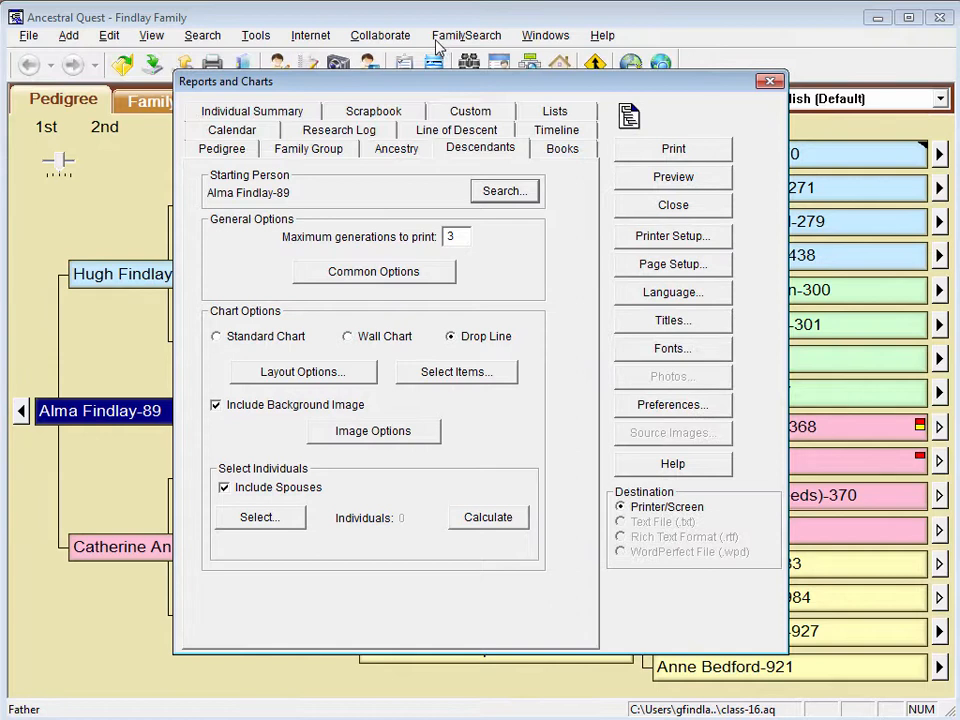
Preview a blank May 2020 calendar without a background image.
click(245, 132)
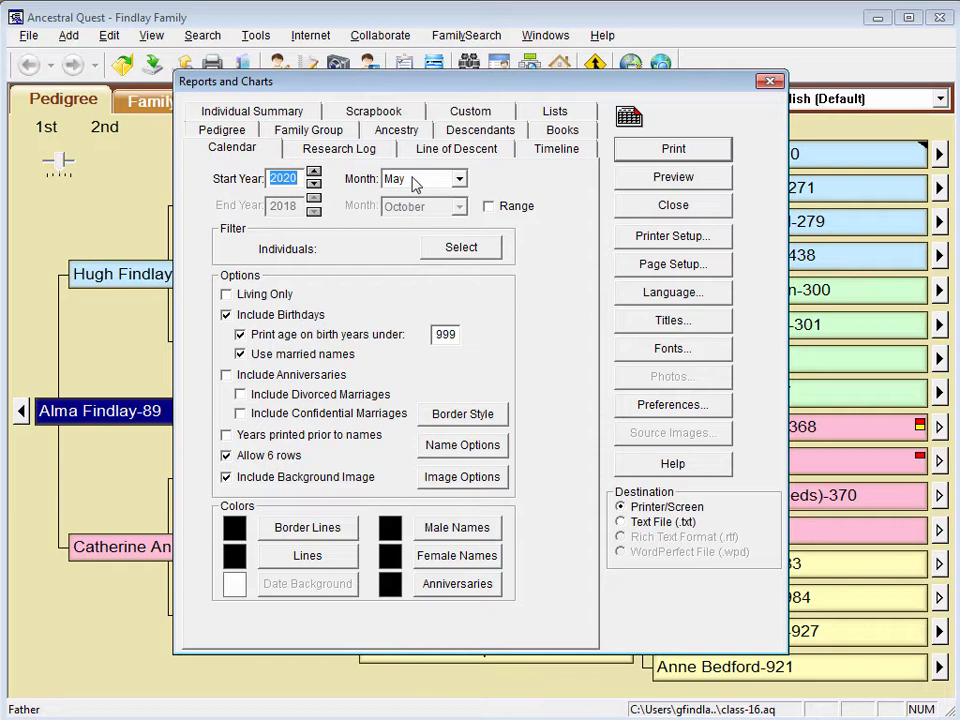
click(279, 477)
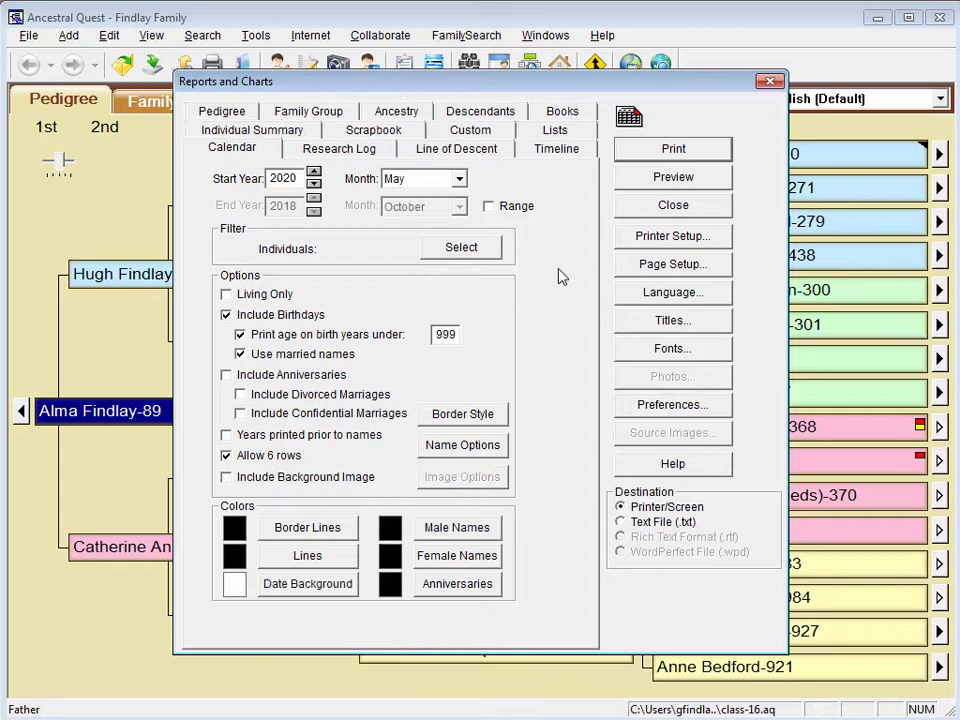
click(658, 181)
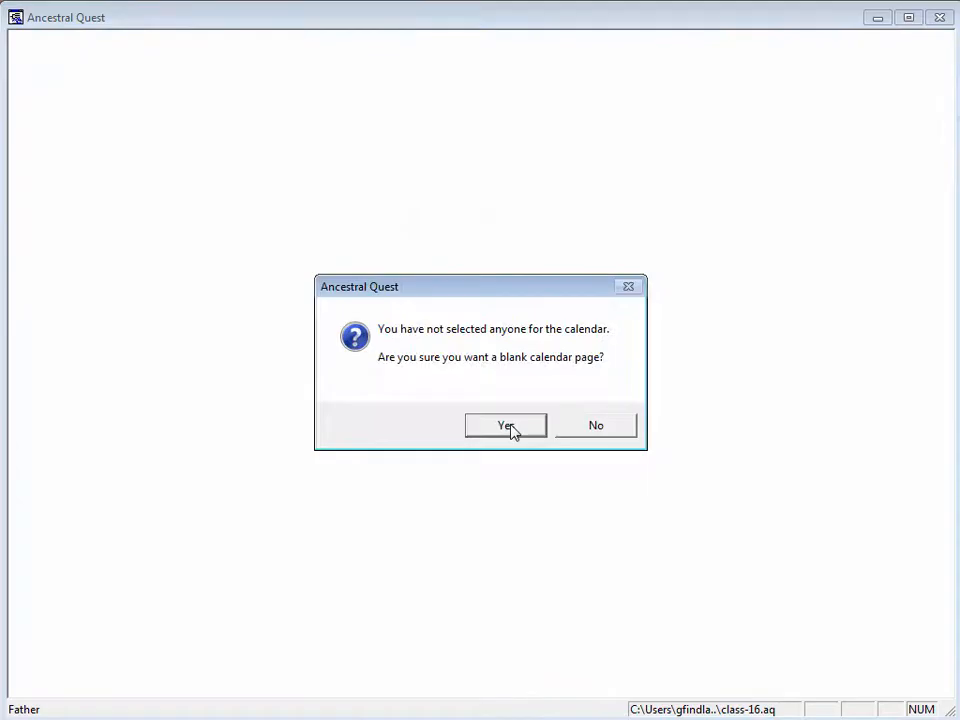
click(510, 428)
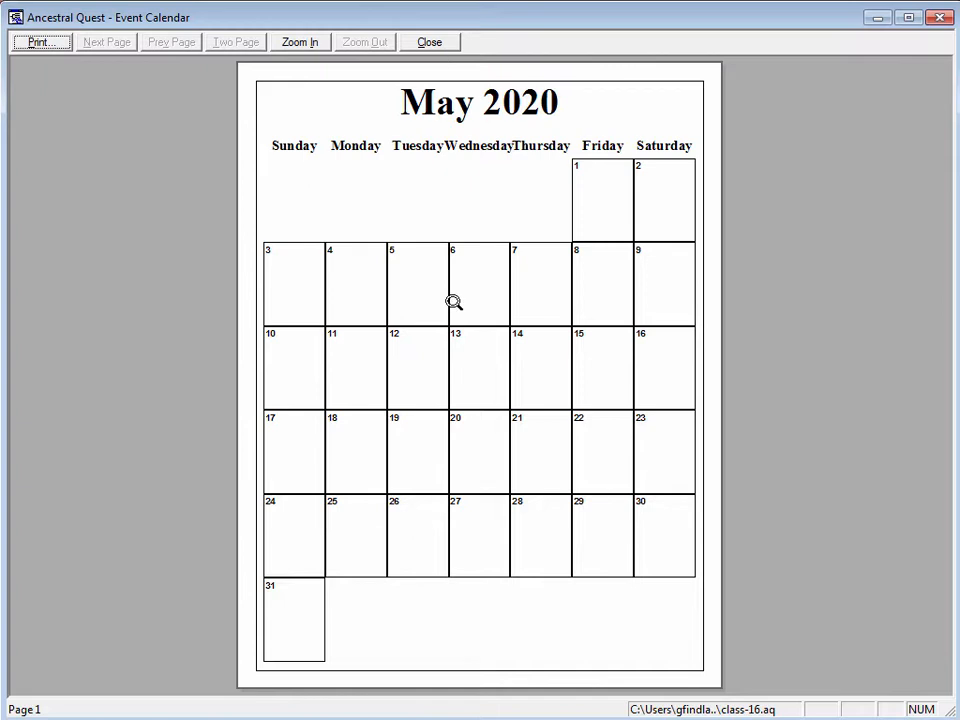
click(429, 45)
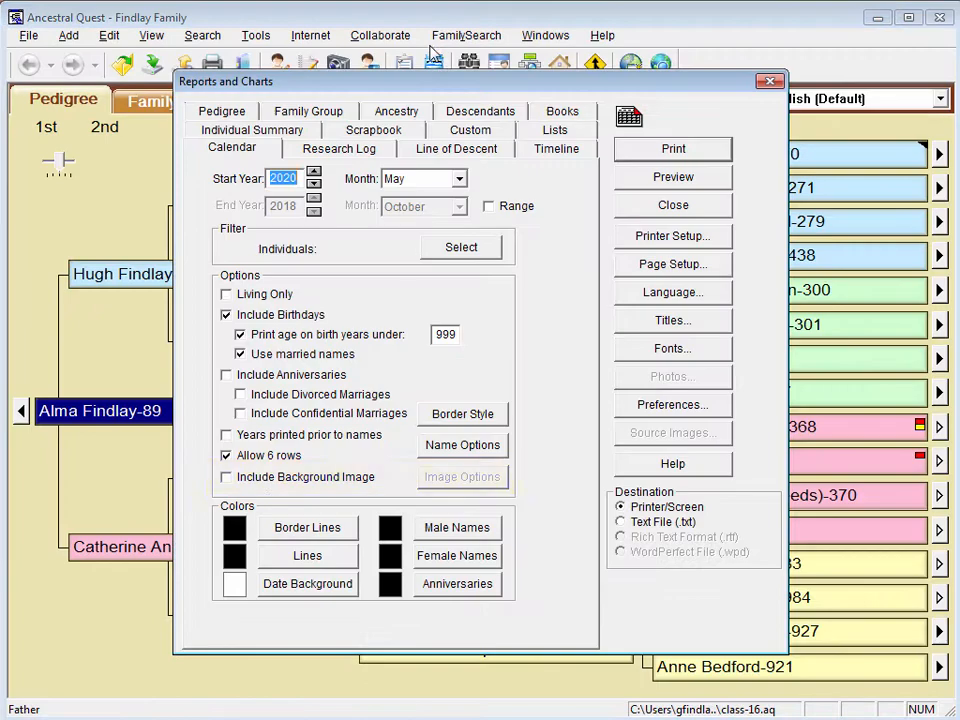
Include the background image in the calendar and set the top page margin to 5.8 inches.
click(266, 479)
click(458, 477)
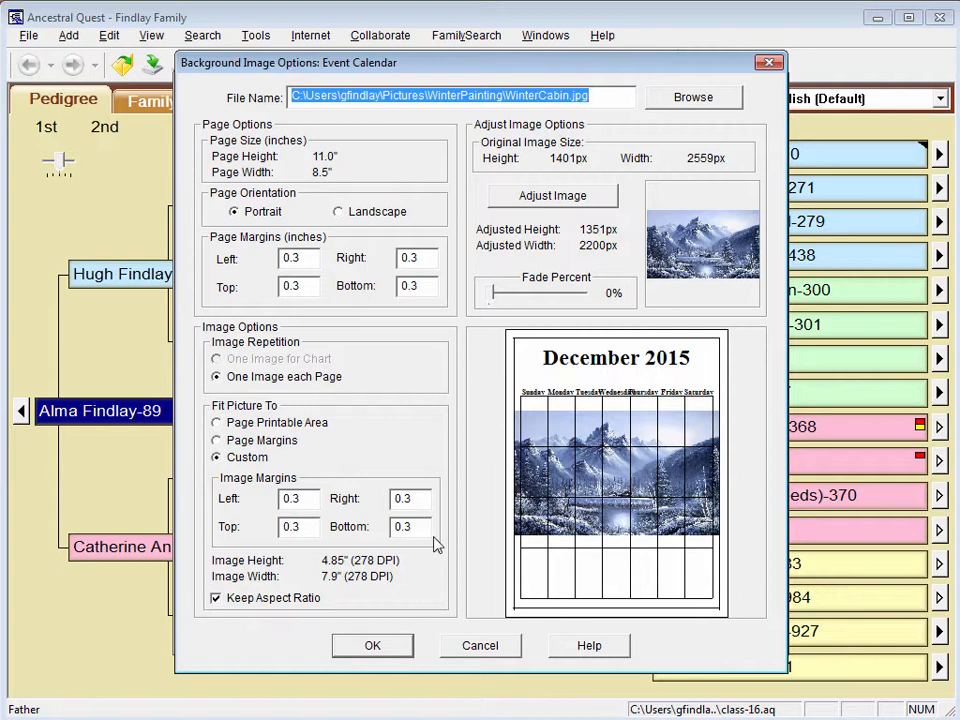
click(310, 285)
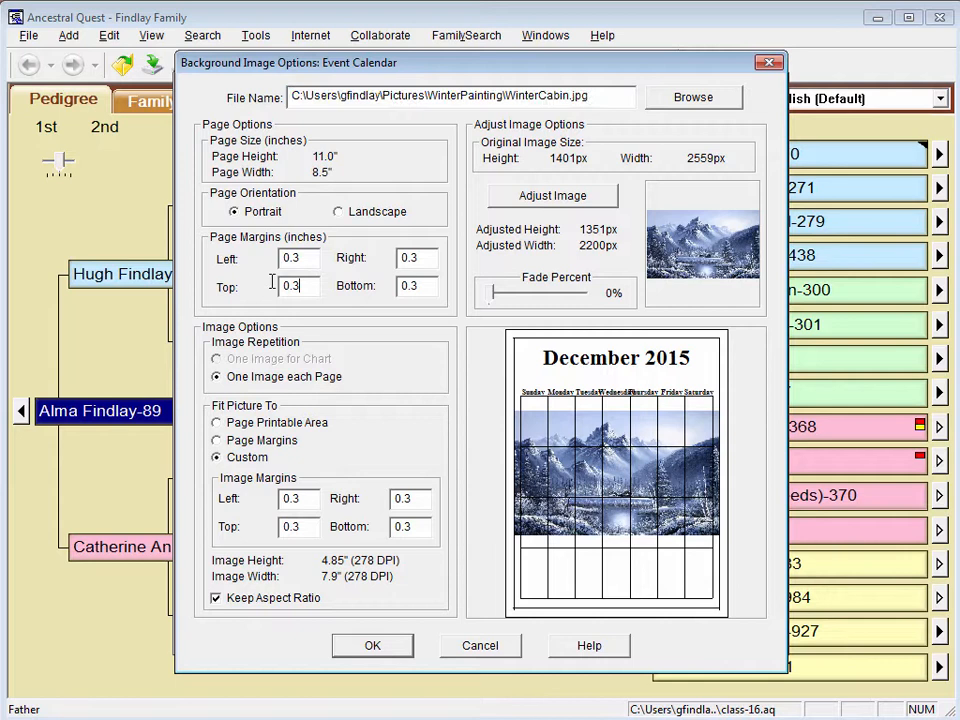
drag(310, 285, 220, 291)
text(5.8)
key(Tab)
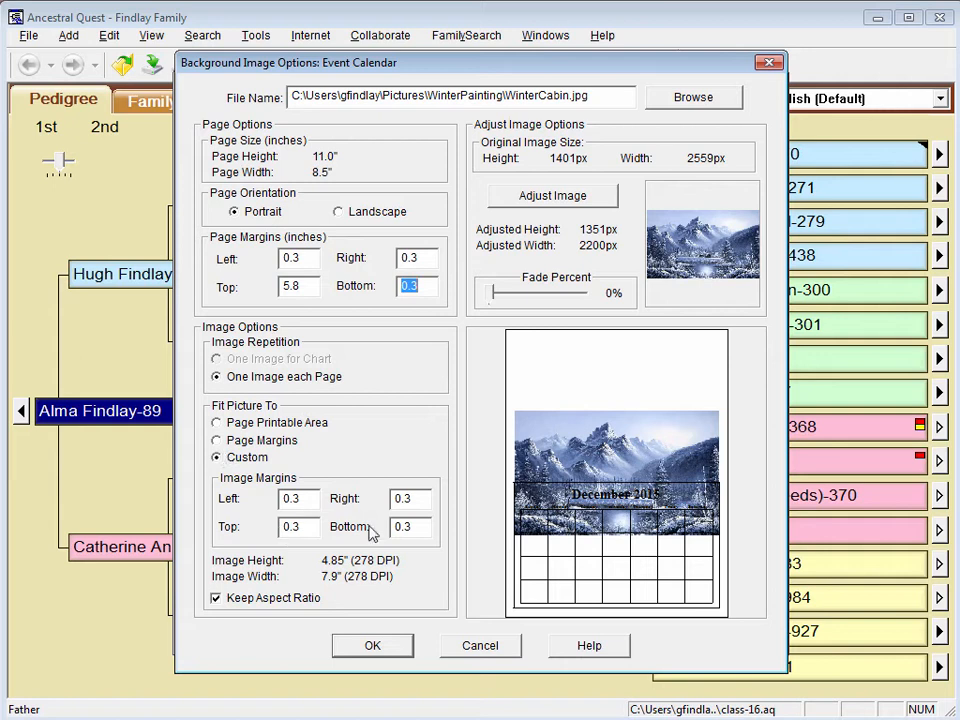
Set the calendar image's bottom margin to 5.8 inches, accept the image options and preview the blank calendar.
drag(418, 527, 352, 533)
text(5.8)
key(Tab)
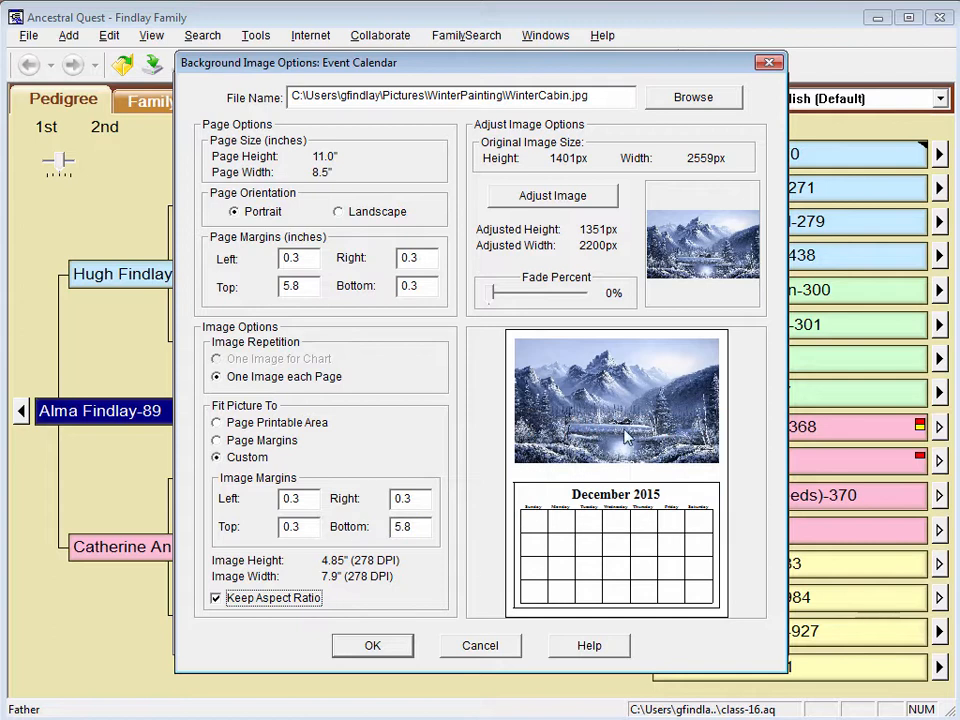
click(373, 646)
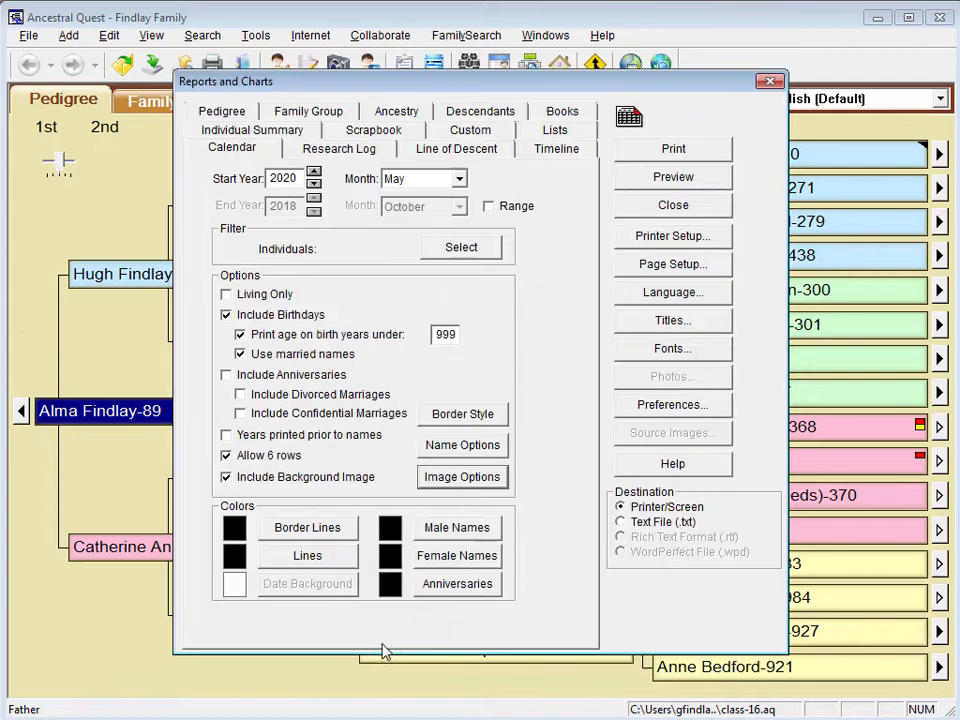
click(689, 190)
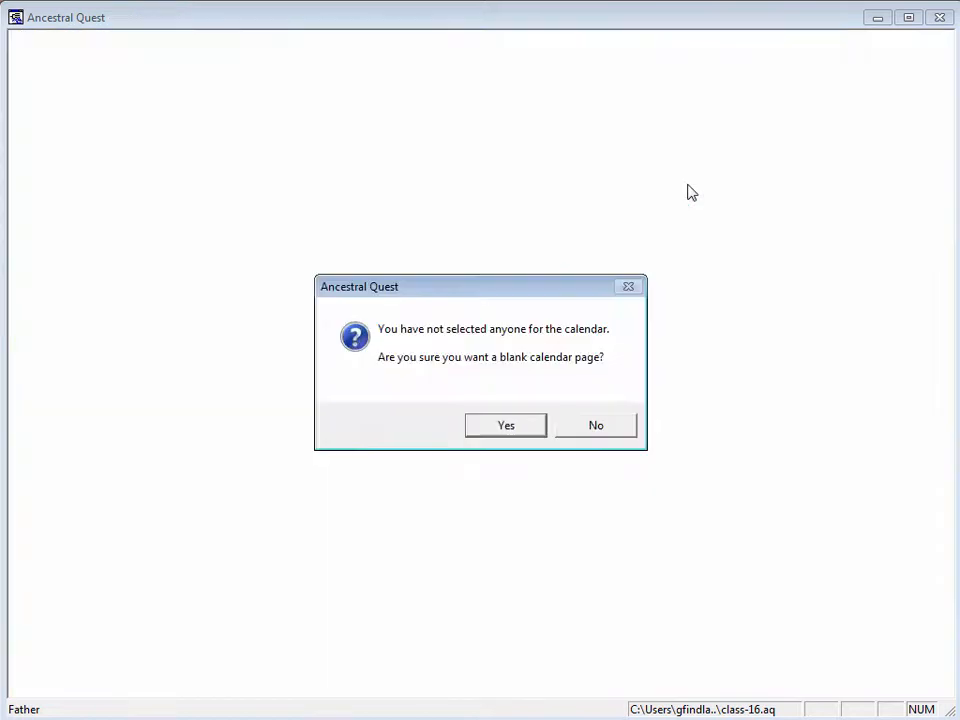
key(Return)
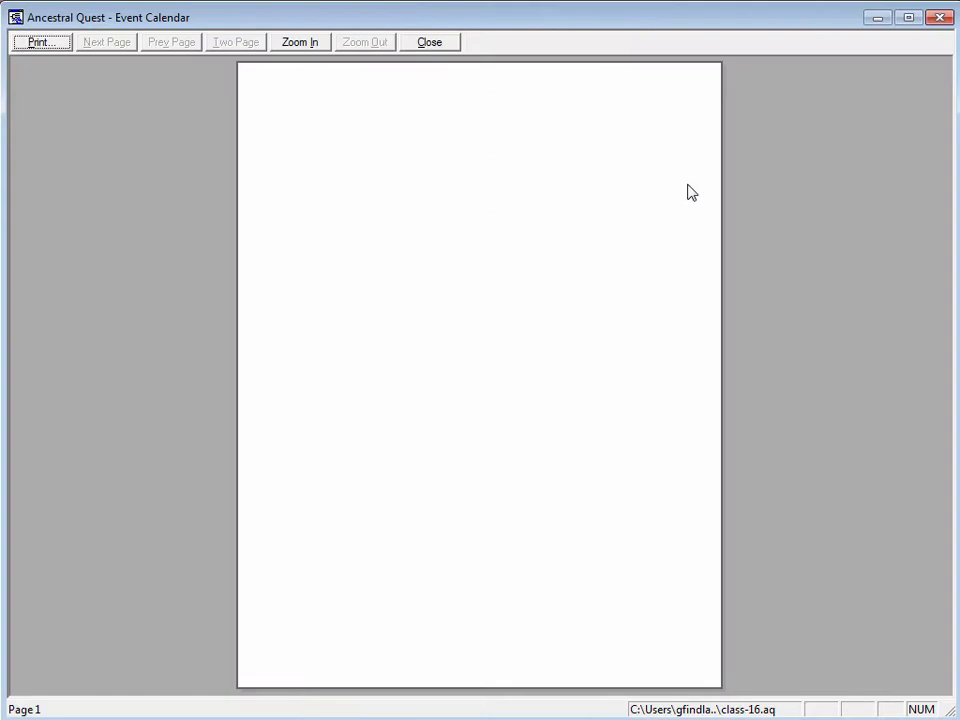
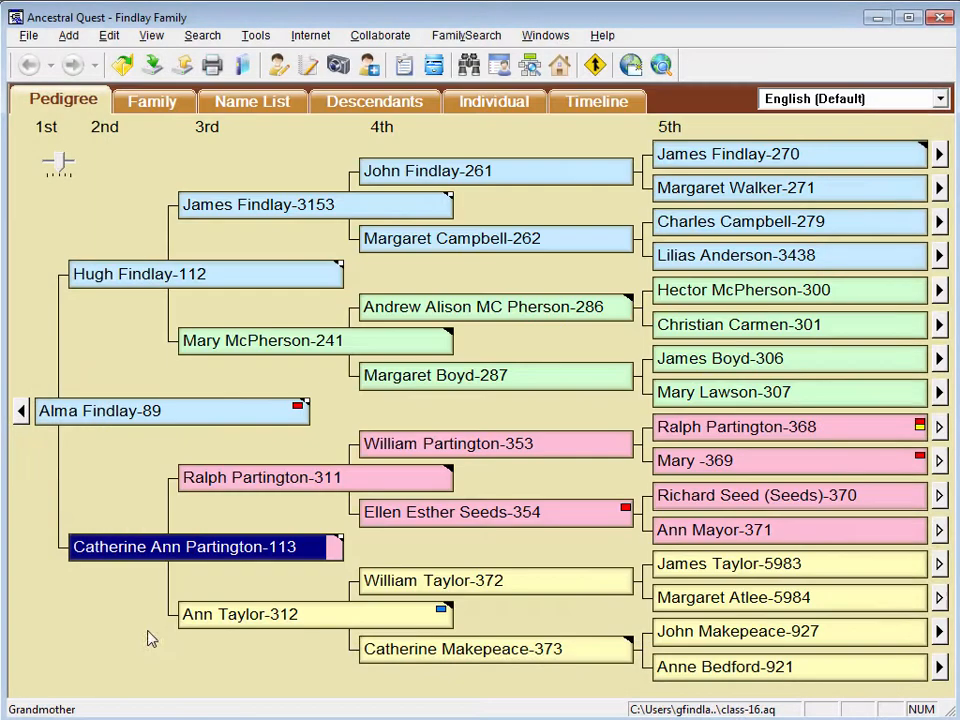
Open the tool for adding or removing countries in place names and select Canada as the country.
click(255, 36)
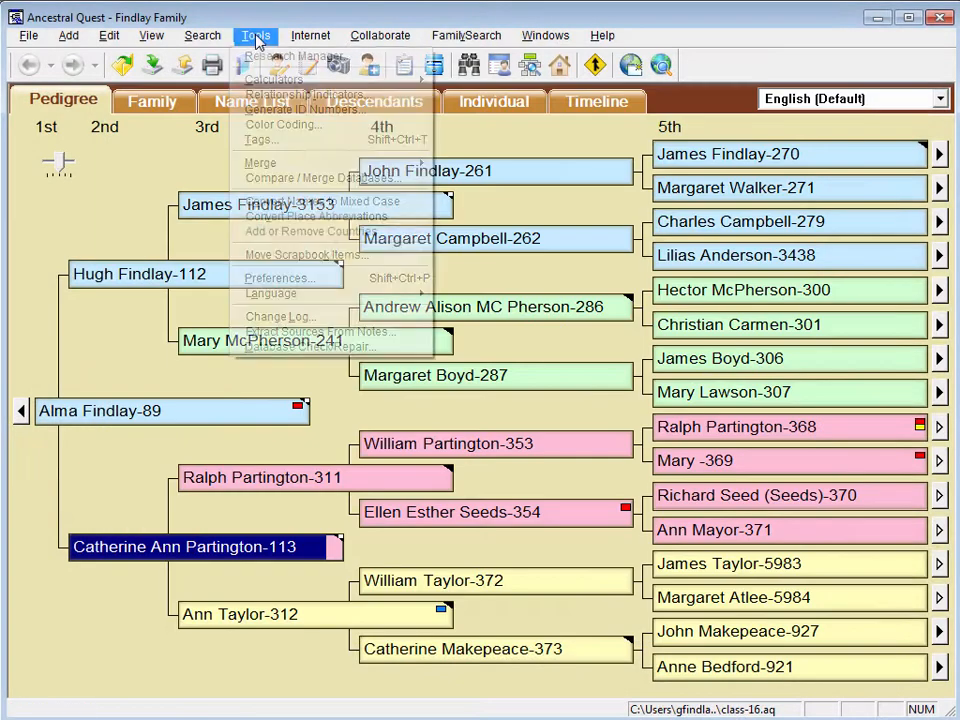
click(290, 231)
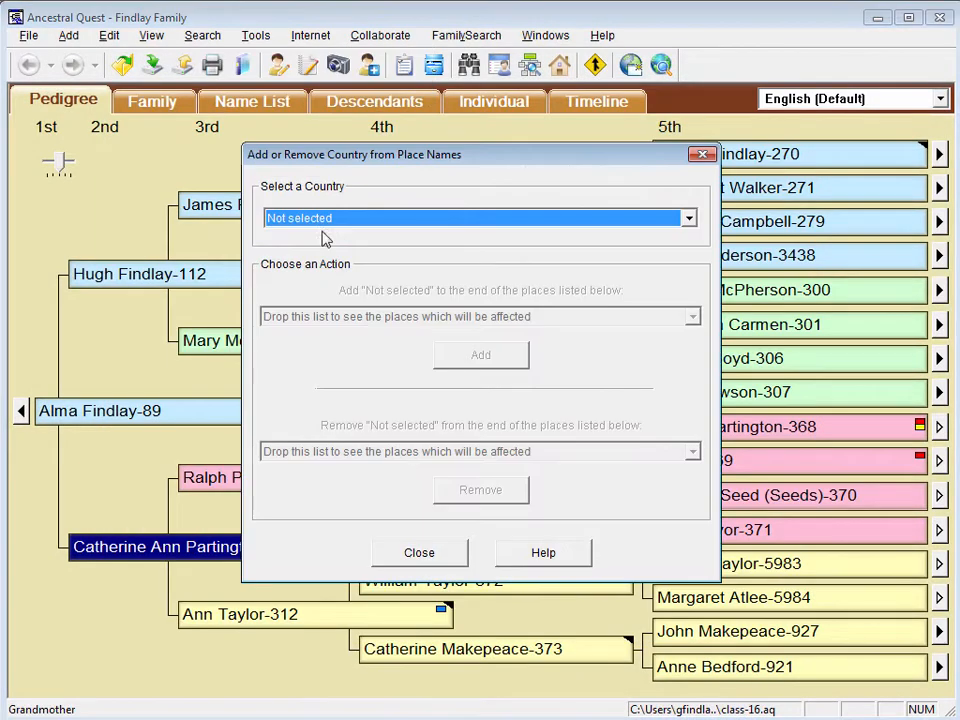
click(368, 218)
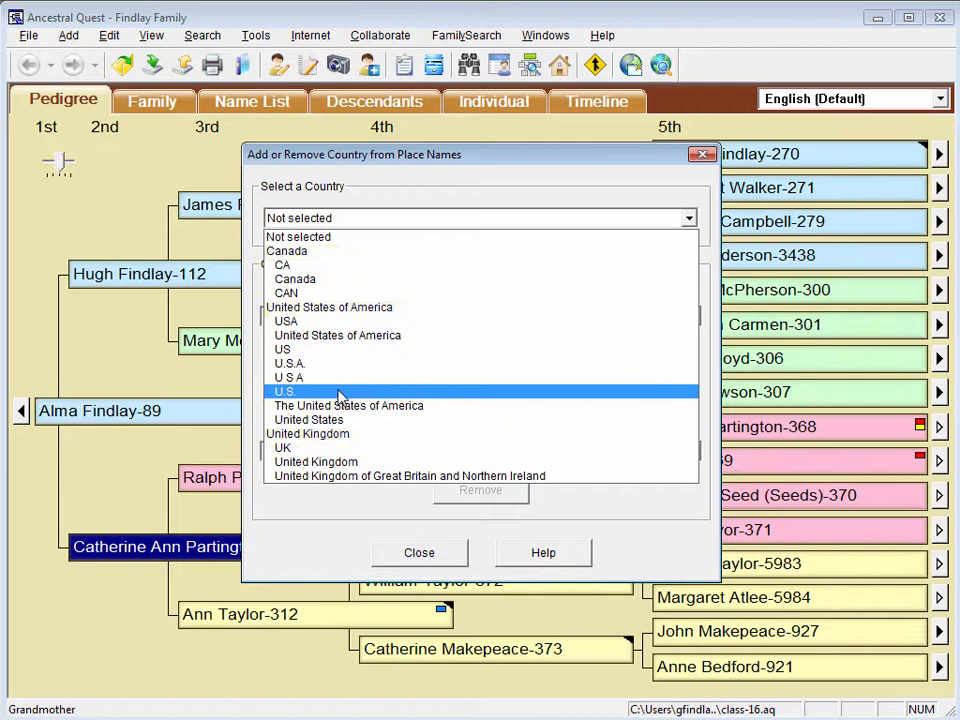
click(316, 280)
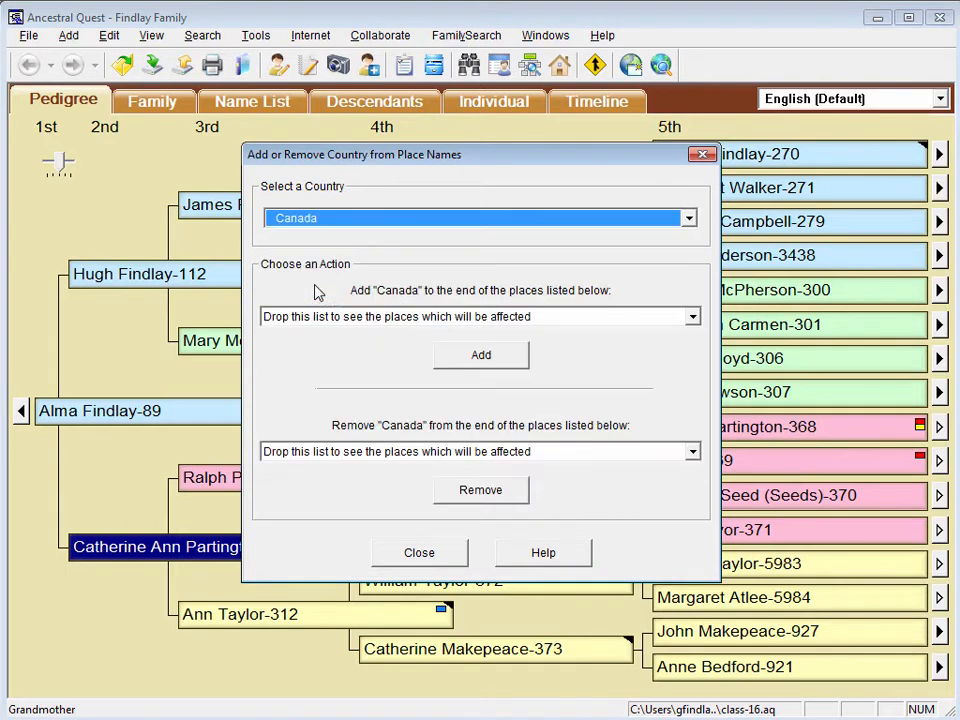
Review the lists of places affected by adding Canada to or removing it from the end of place names.
click(357, 318)
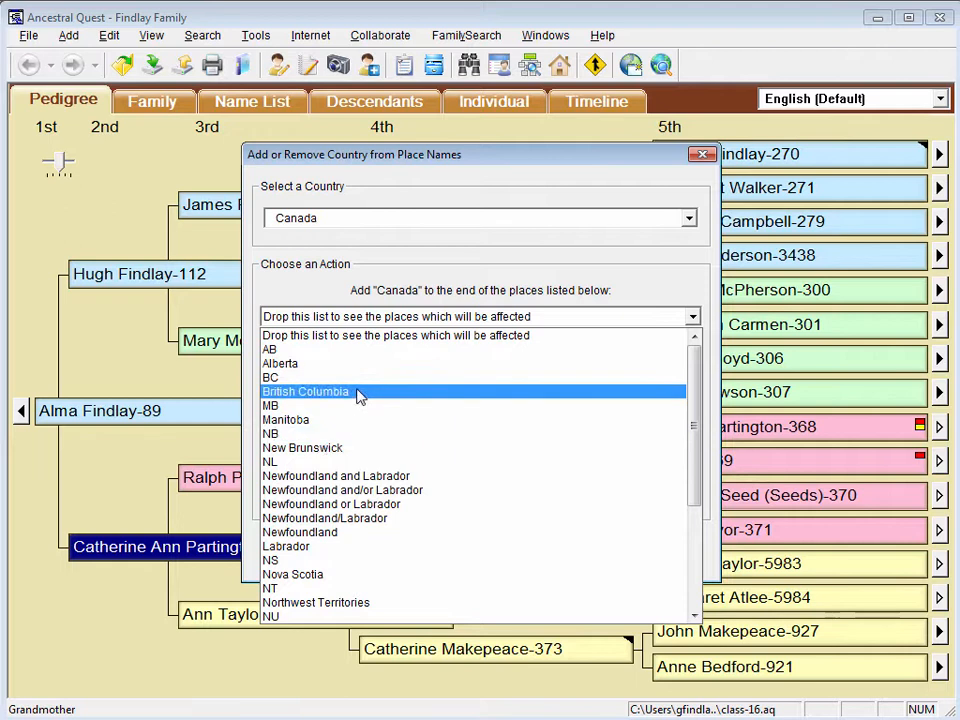
click(328, 296)
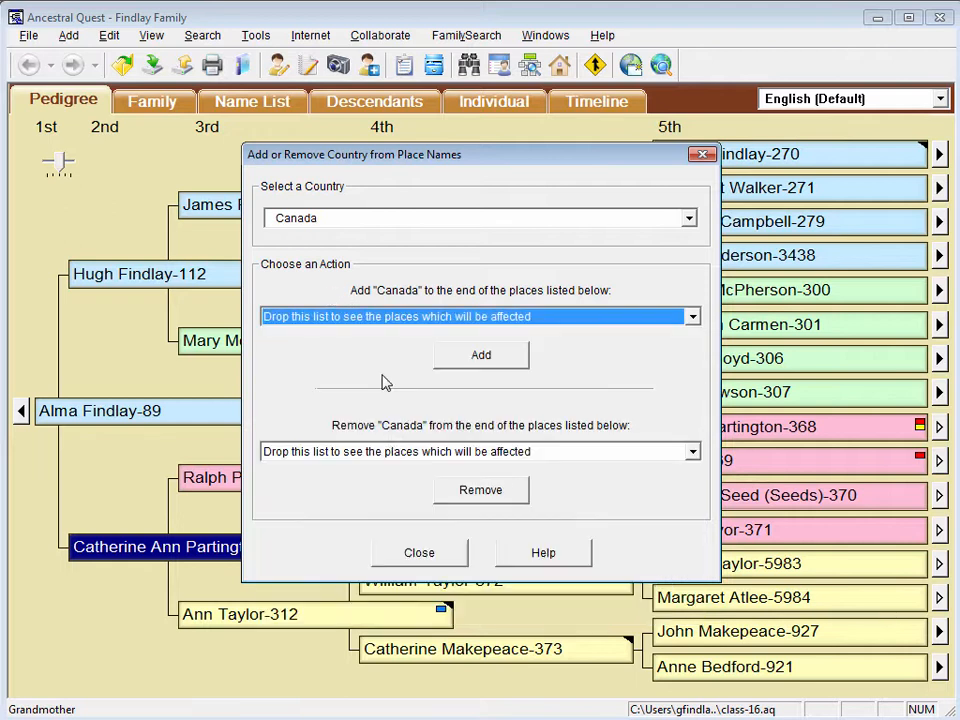
click(389, 452)
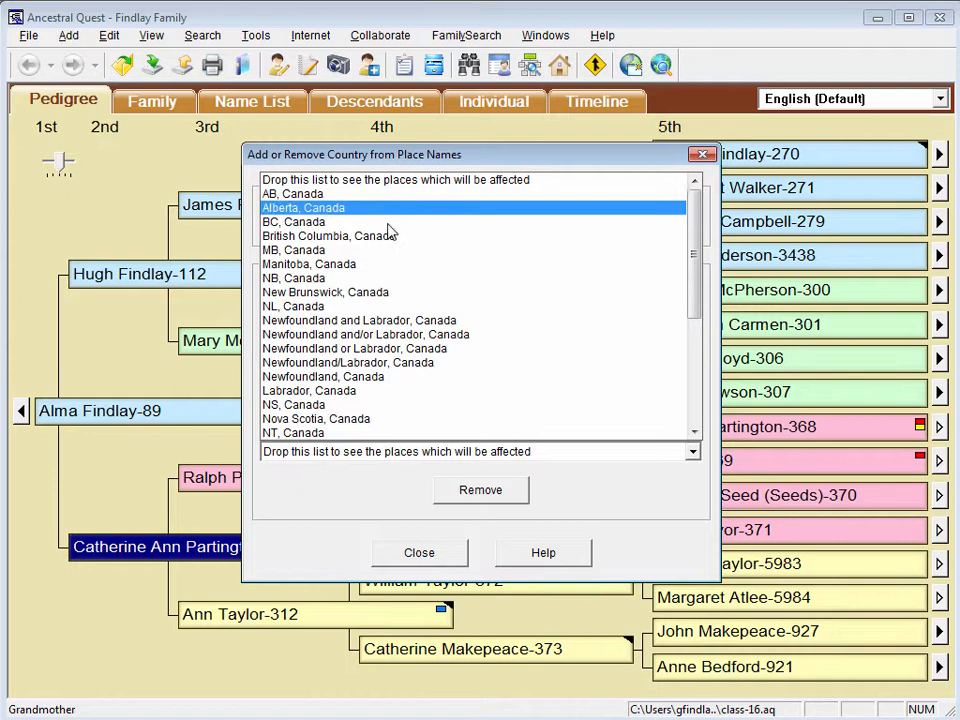
click(400, 260)
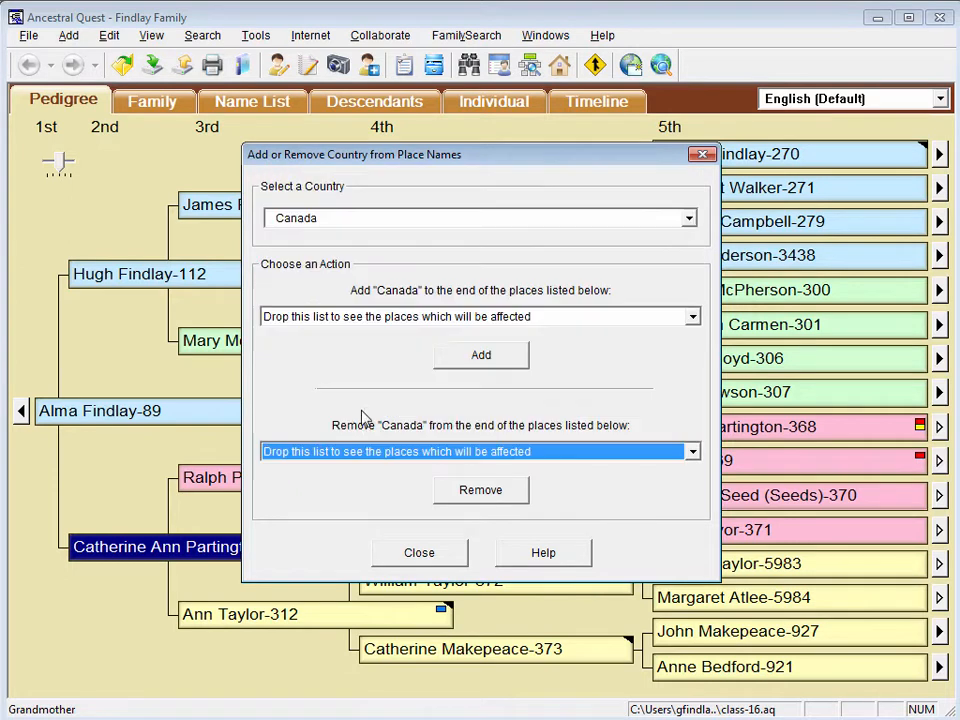
Start adding Canada to the end of the matching place names, and cancel at the first proposed replacement.
click(481, 356)
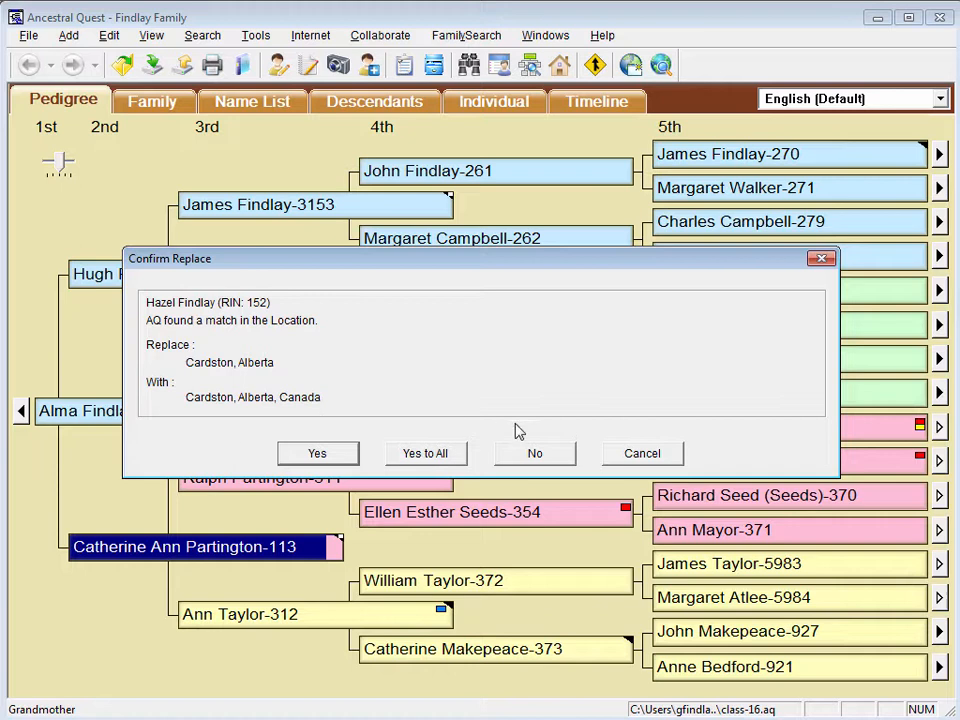
click(628, 456)
click(628, 456)
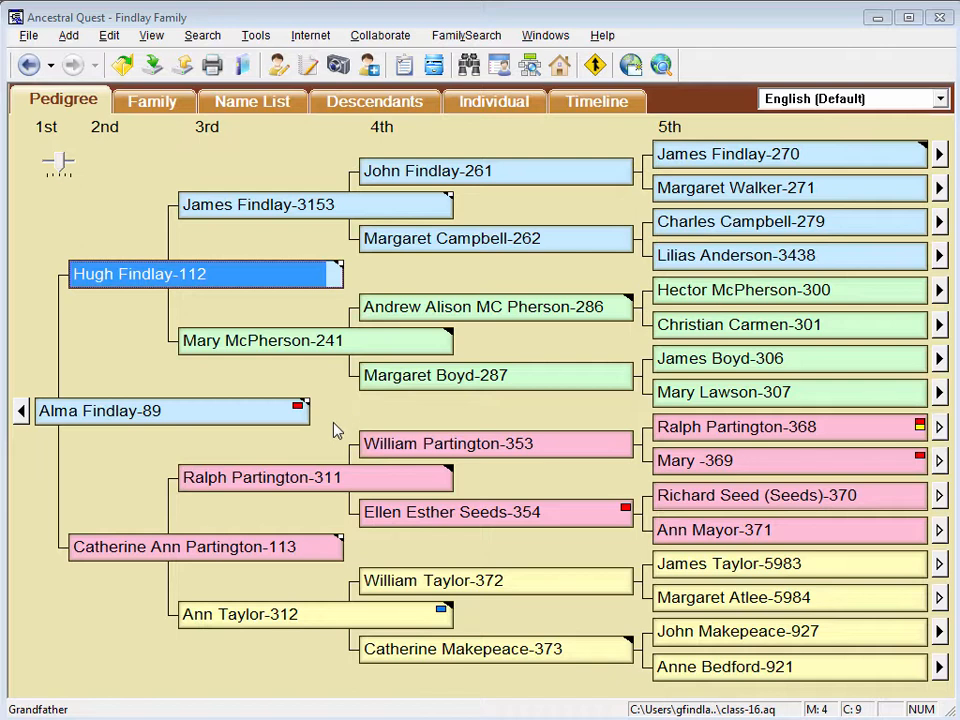
Assign the yellow Actively Researching tag to the grandmother in the second generation of the pedigree.
click(212, 548)
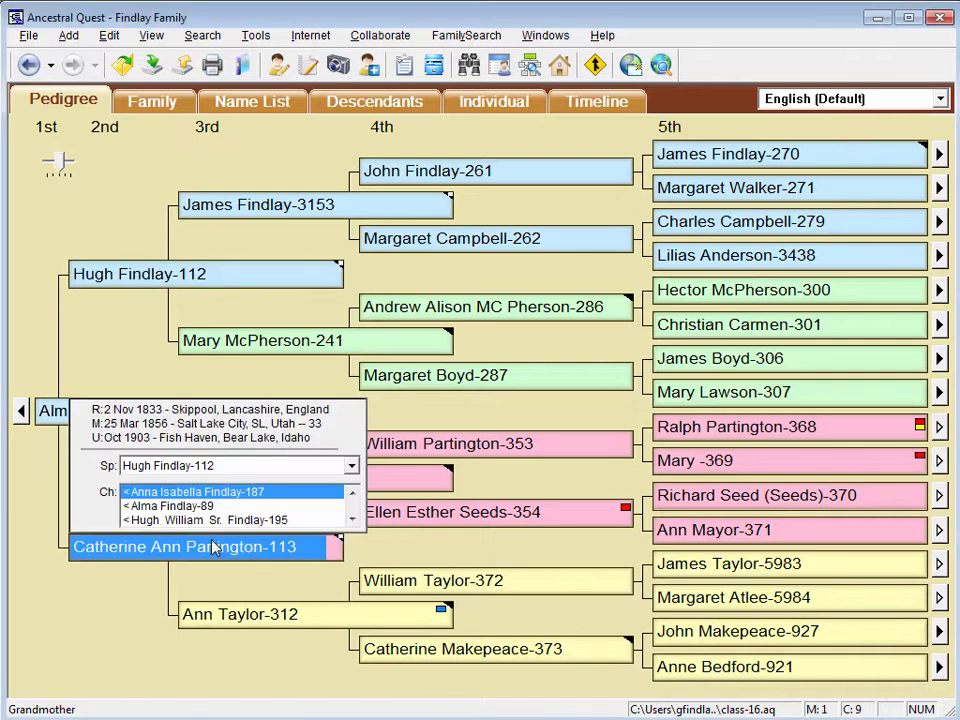
click(250, 38)
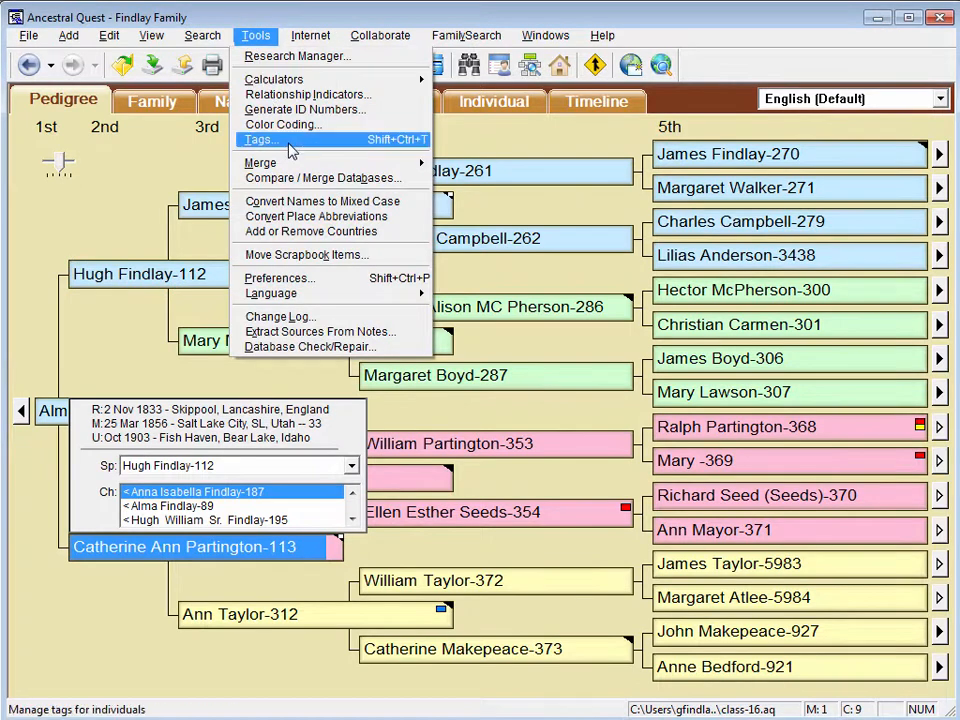
click(290, 143)
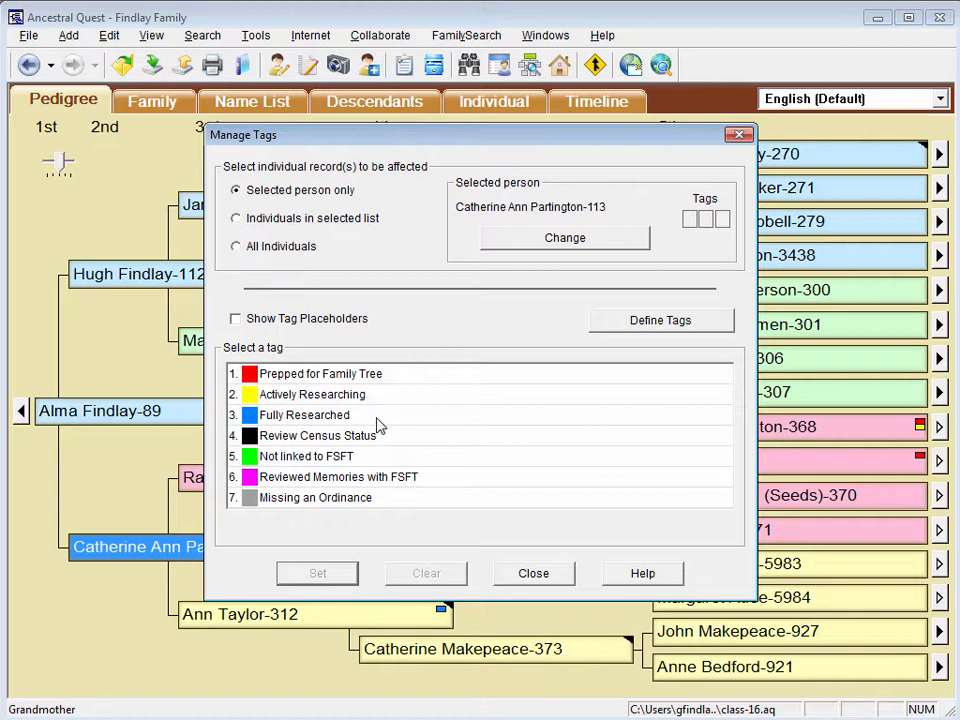
click(296, 400)
click(317, 573)
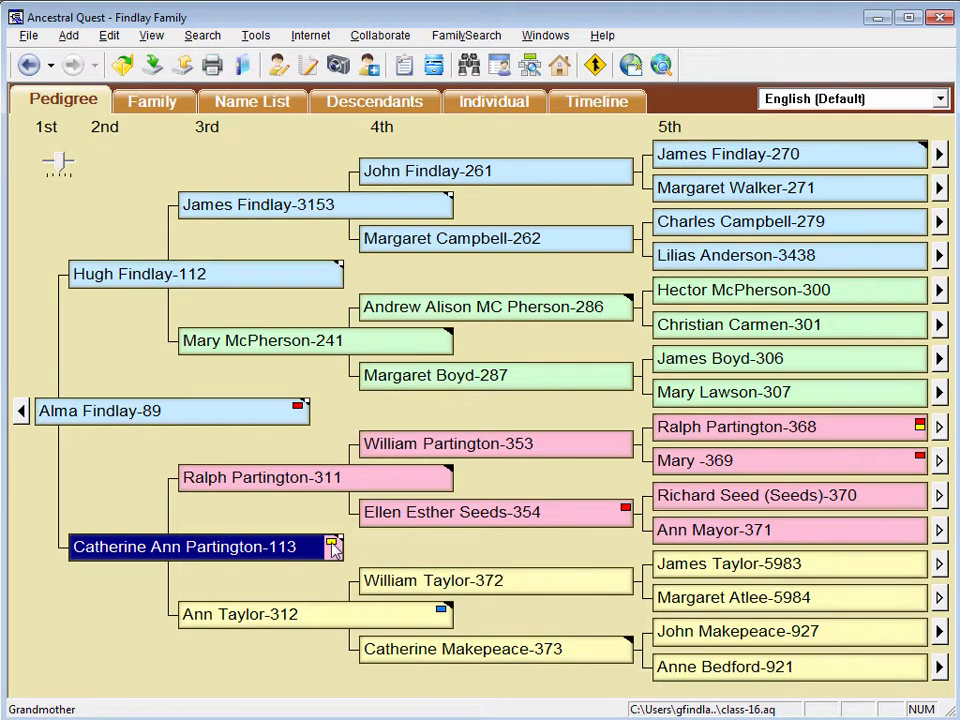
Add the black Review Census Status tag to the grandmother from her tag marker in the pedigree.
click(331, 545)
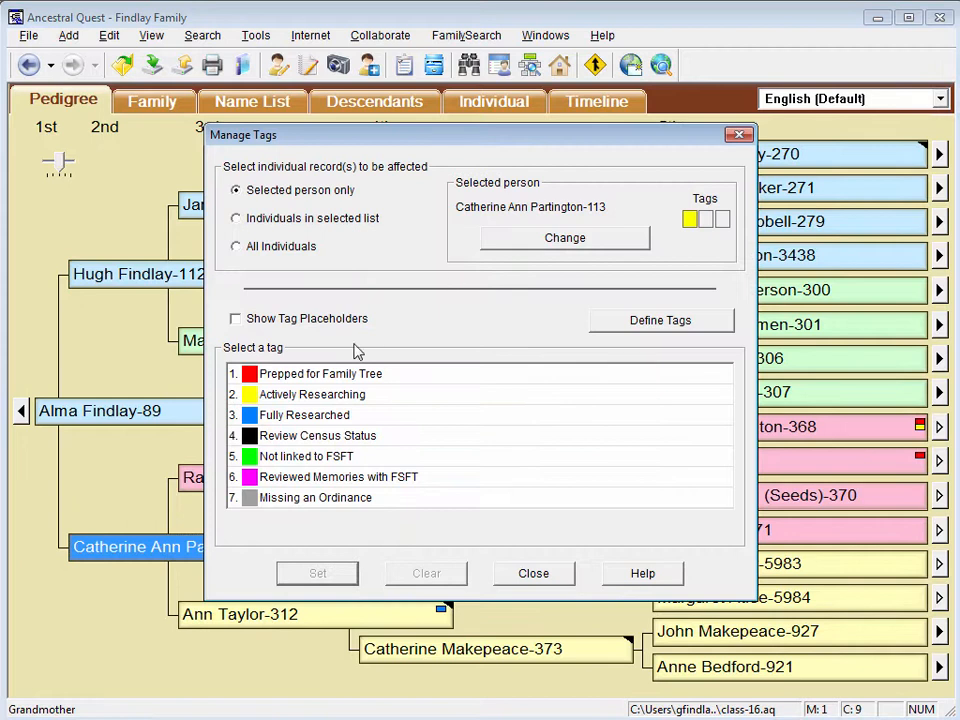
click(305, 437)
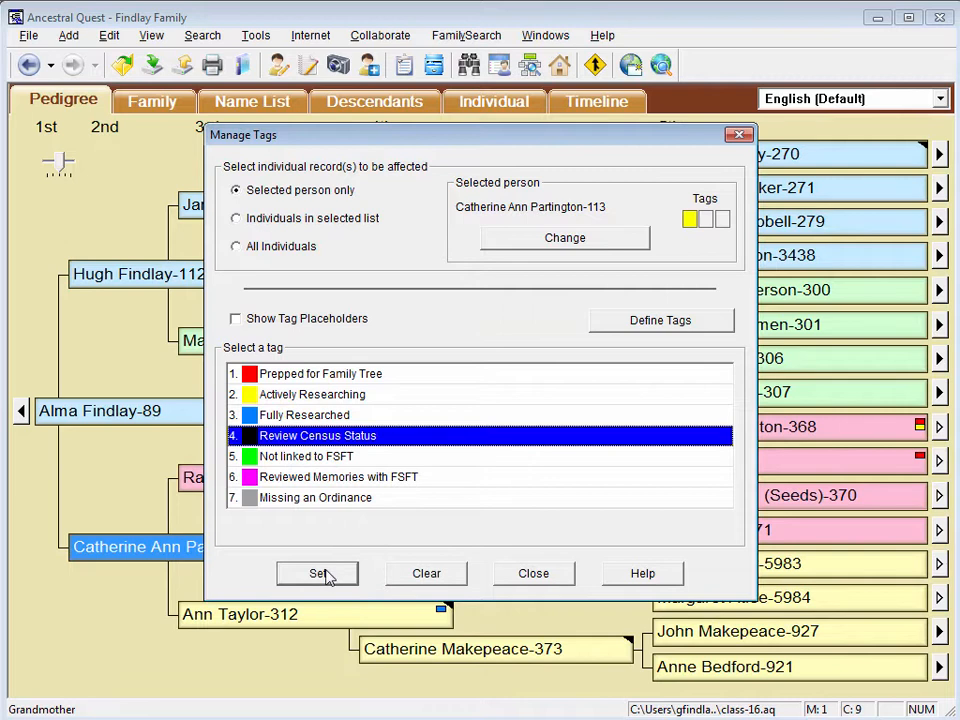
click(319, 574)
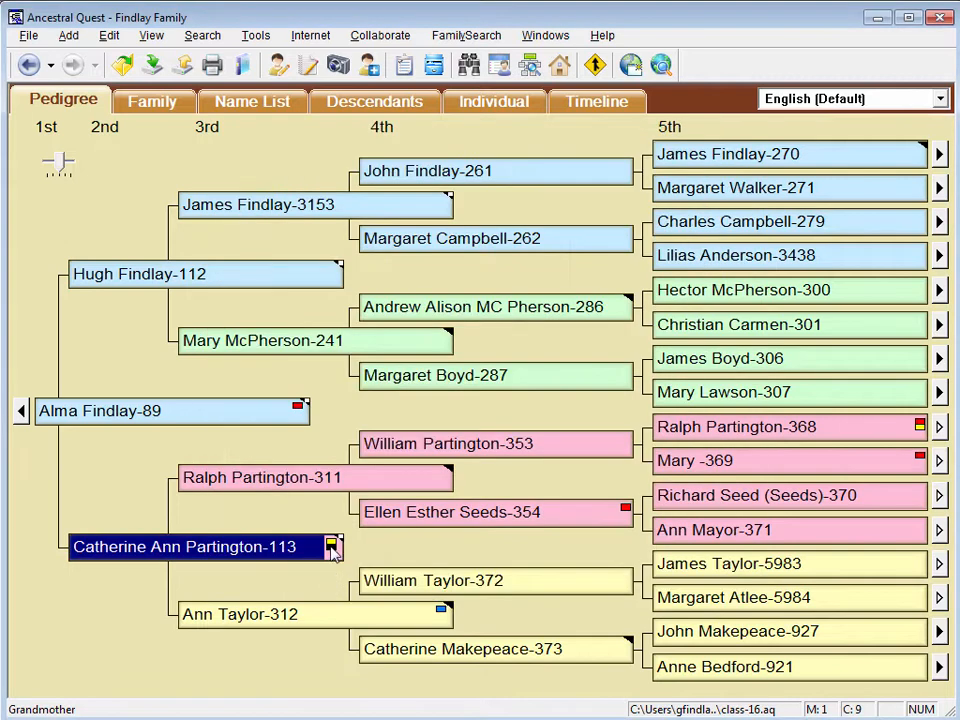
Clear the Review Census Status tag from the grandmother's record.
click(332, 549)
click(306, 441)
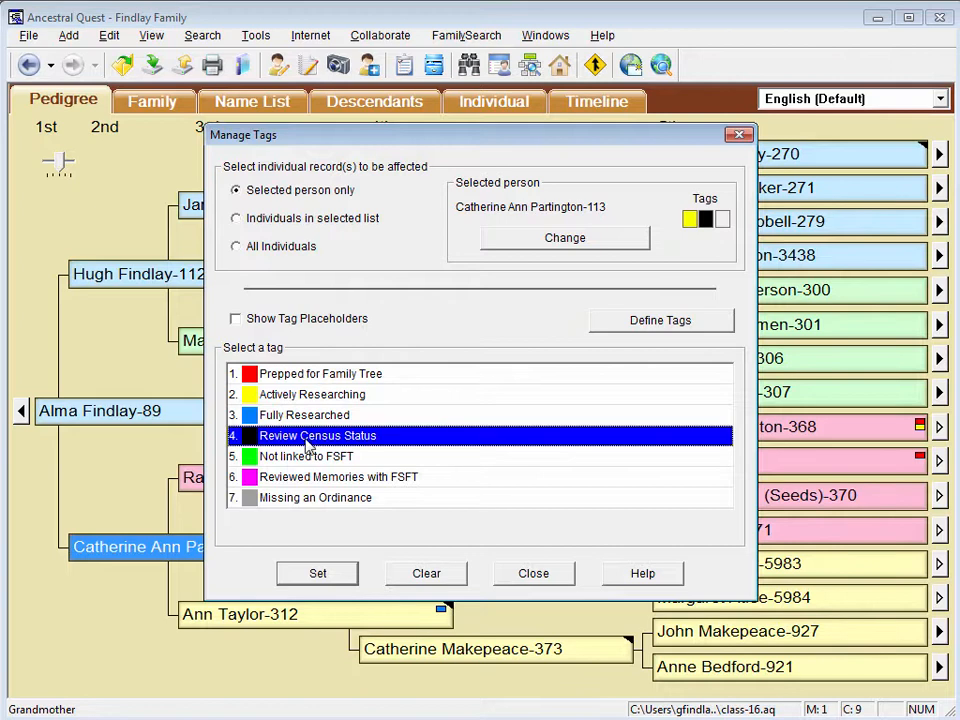
click(426, 573)
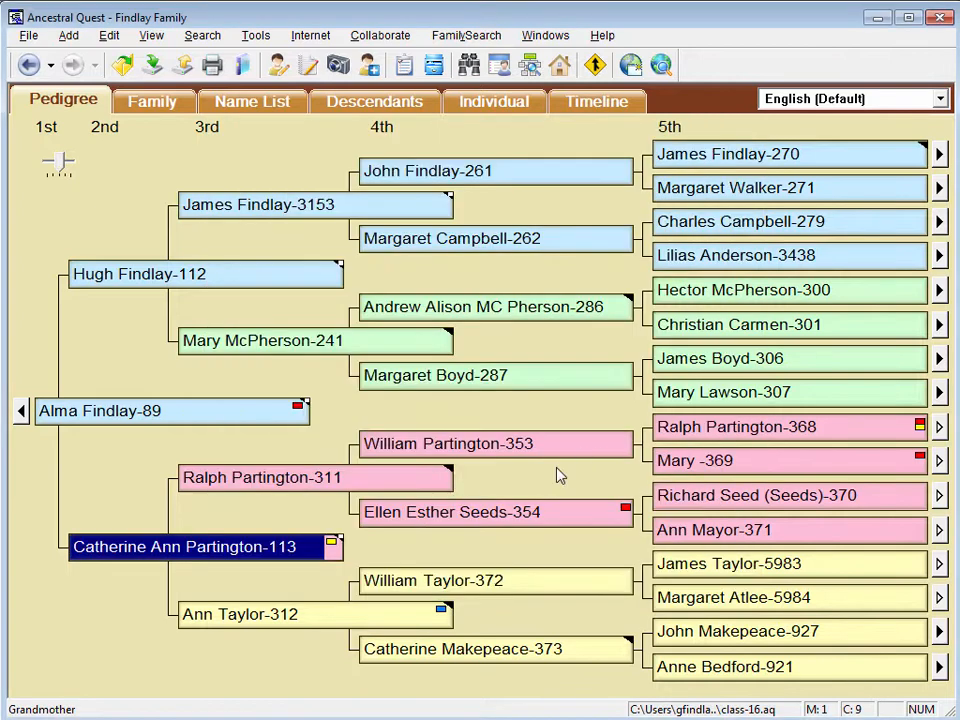
Turn on Show Tag Placeholders in the tag manager from the grandmother's tag marker and close it.
click(396, 486)
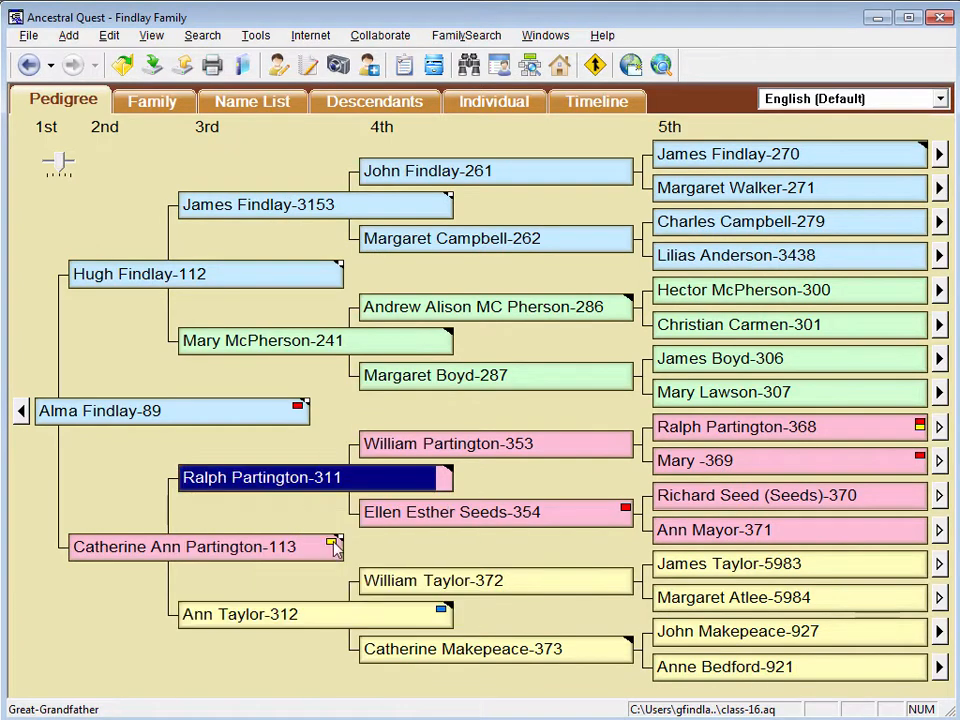
click(333, 544)
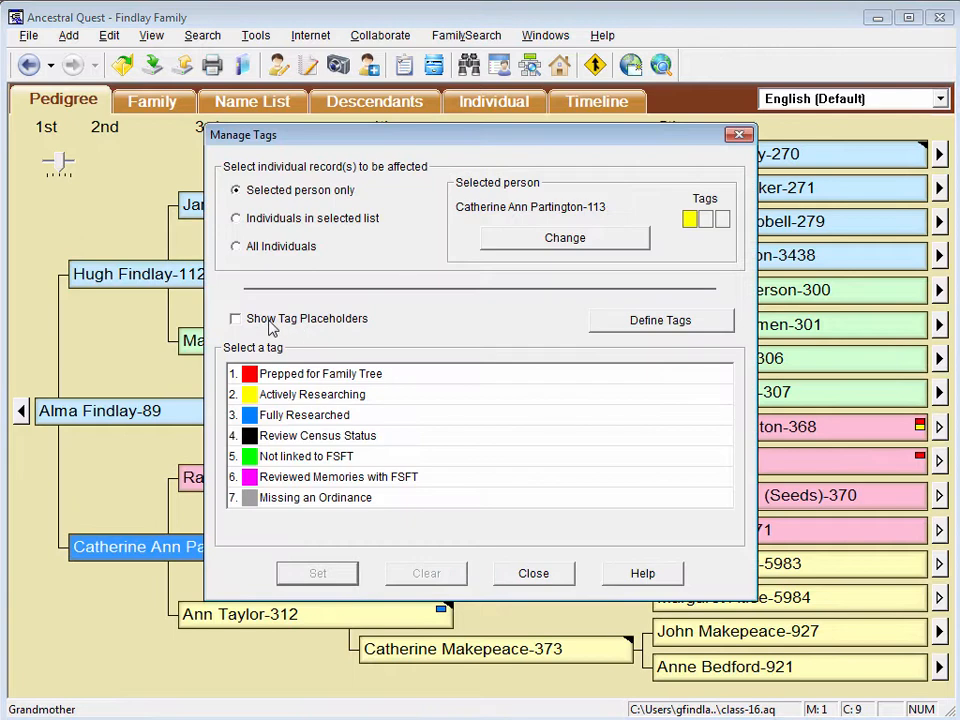
click(268, 322)
click(540, 580)
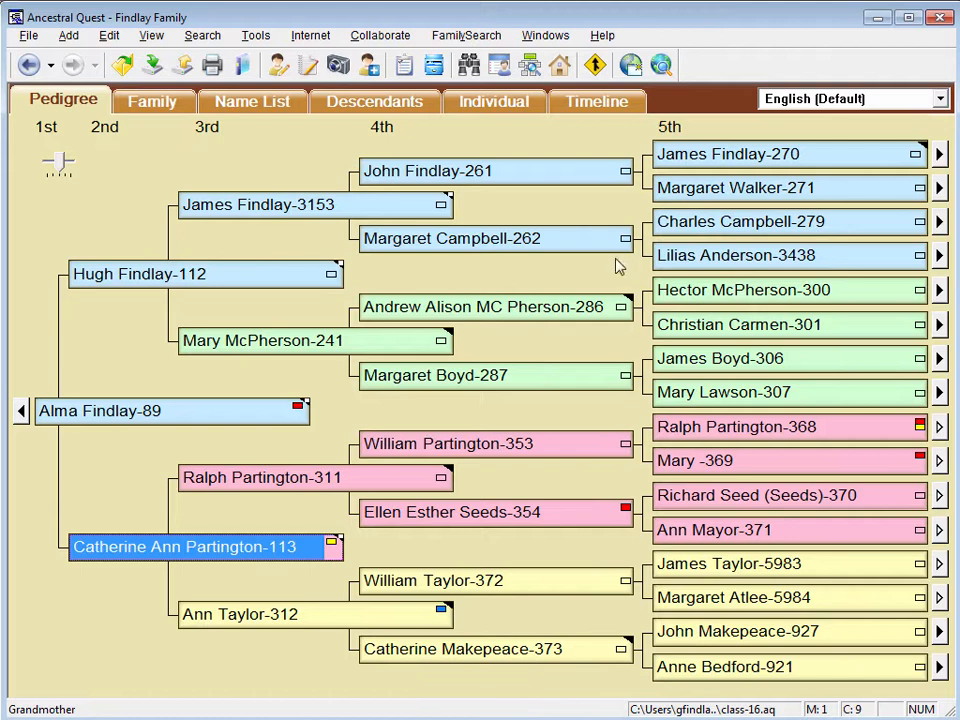
Assign the Actively Researching tag to the 3rd great-grandfather with record 300 using his tag placeholder.
click(919, 291)
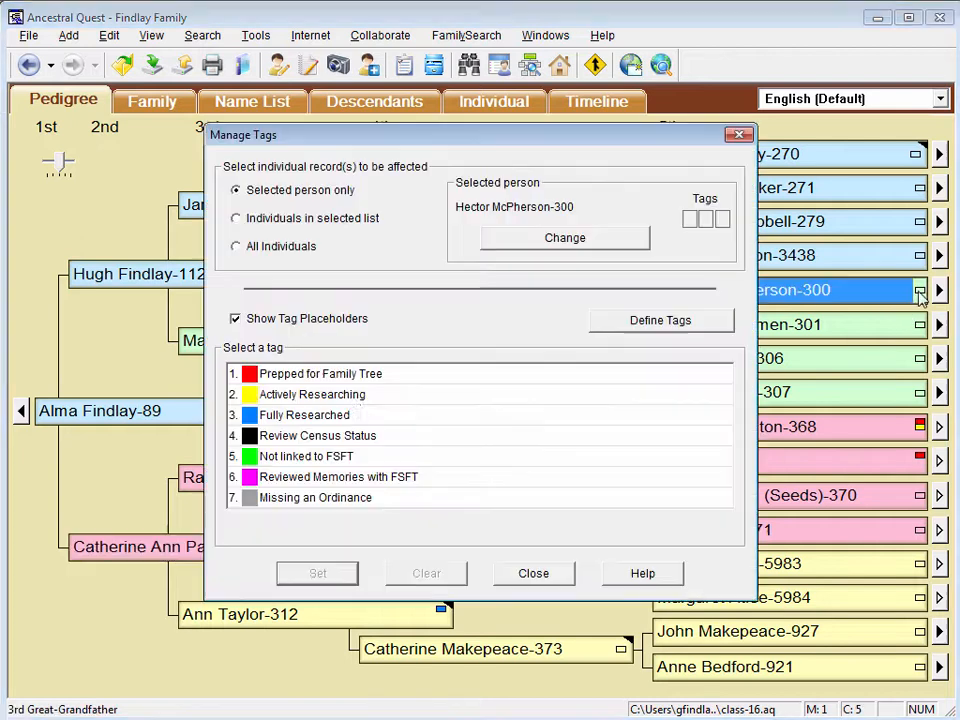
click(352, 396)
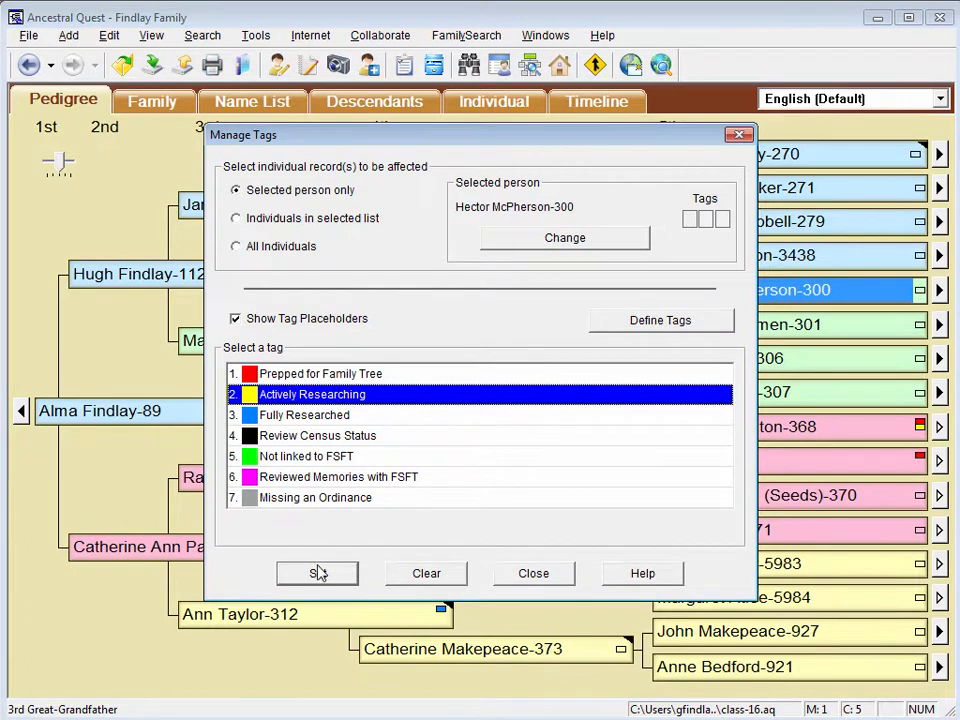
click(317, 573)
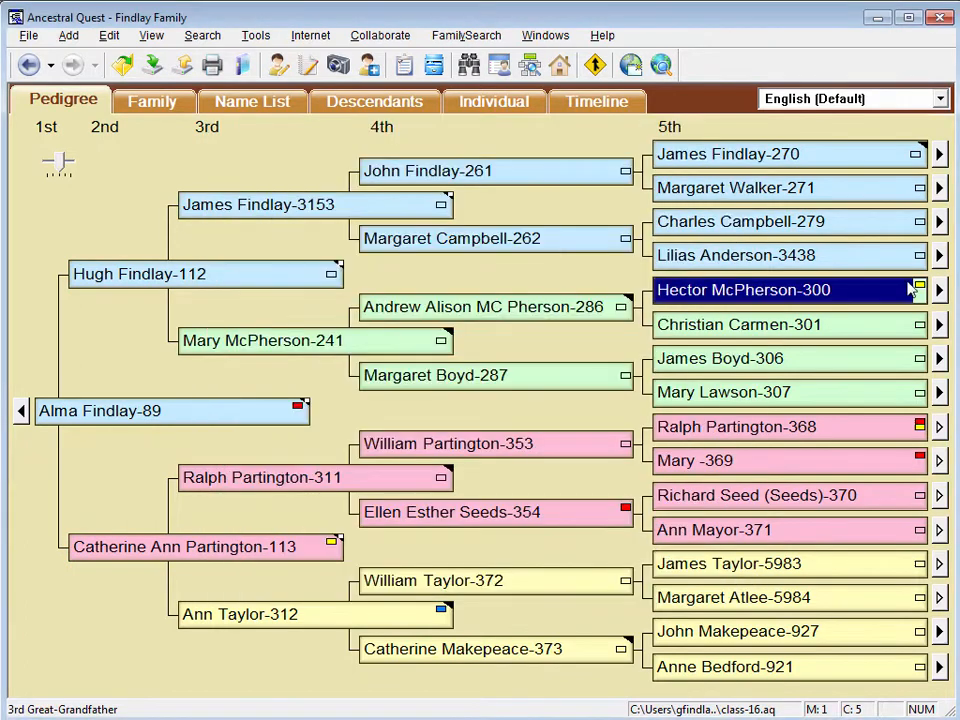
Add the Review Census Status tag to the 3rd great-grandfather with record 300.
click(917, 287)
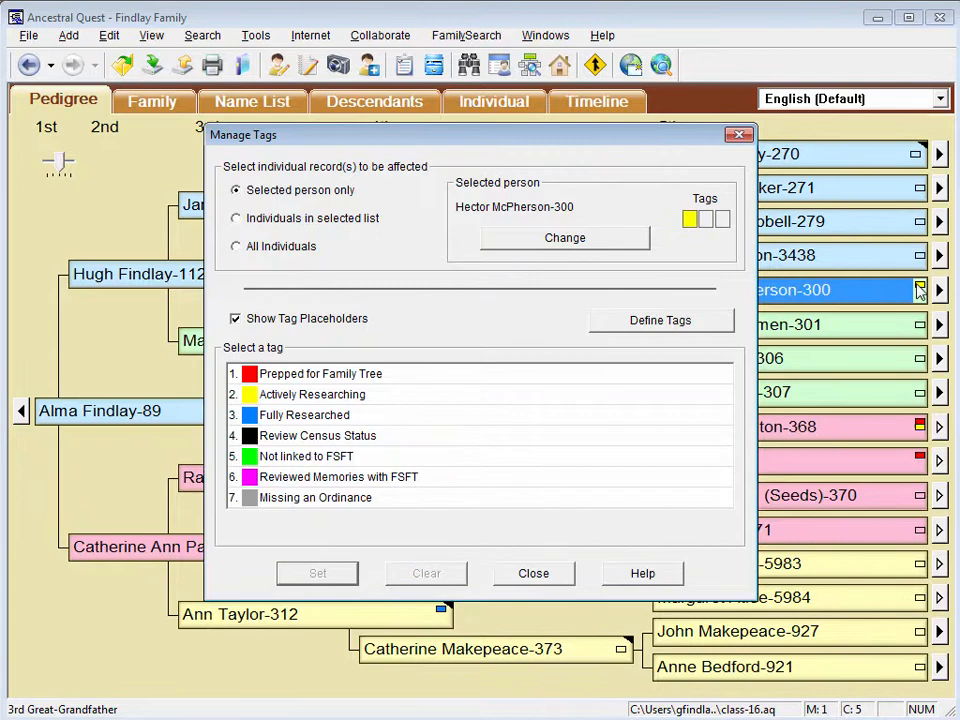
click(331, 436)
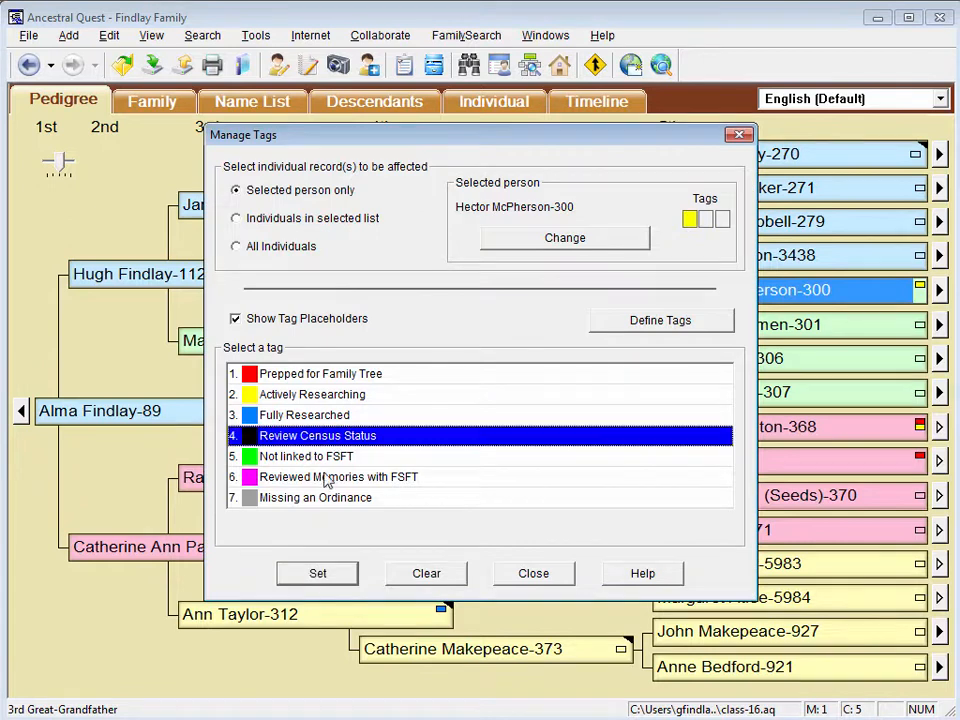
click(315, 575)
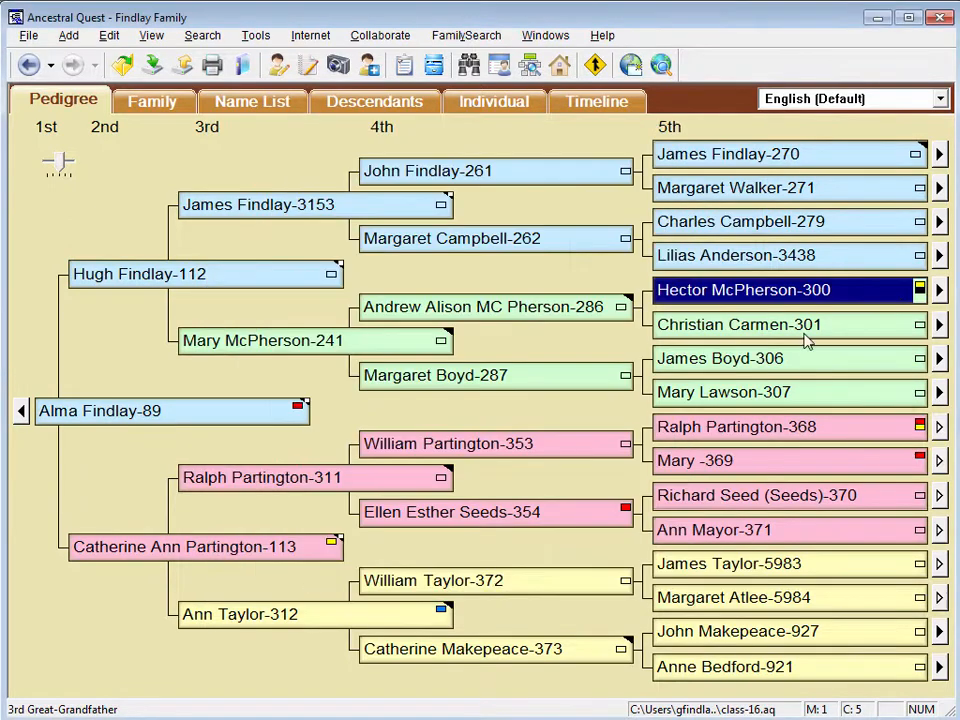
Clear the Review Census Status tag from the 3rd great-grandfather with record 300.
click(917, 288)
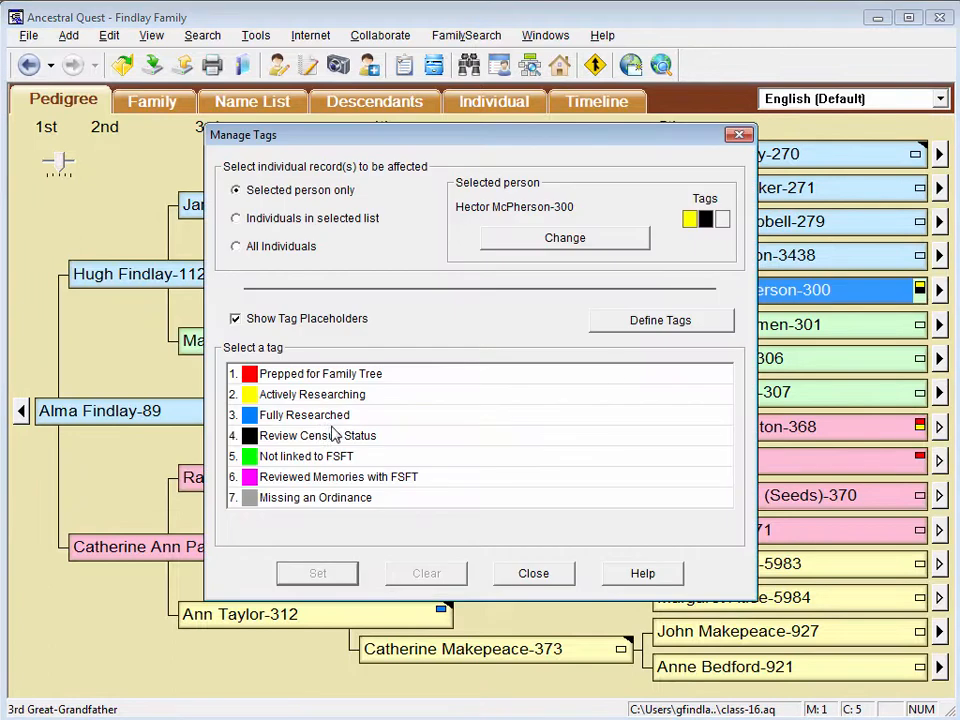
click(278, 435)
click(400, 578)
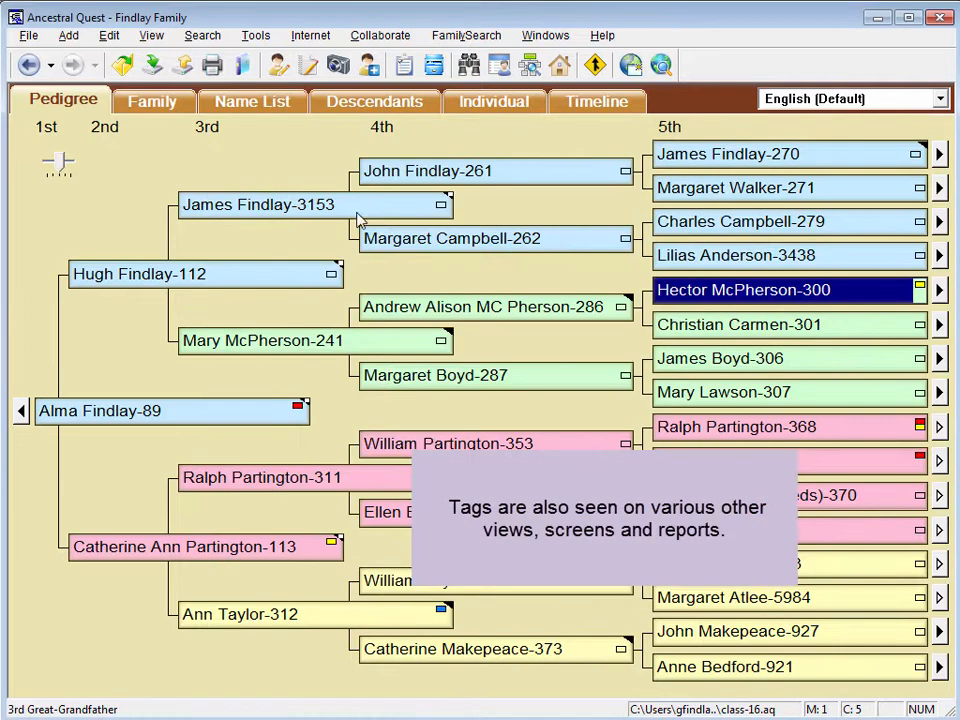
In the Descendants view, assign the Review Census Status tag to the first listed child, record 302.
click(378, 102)
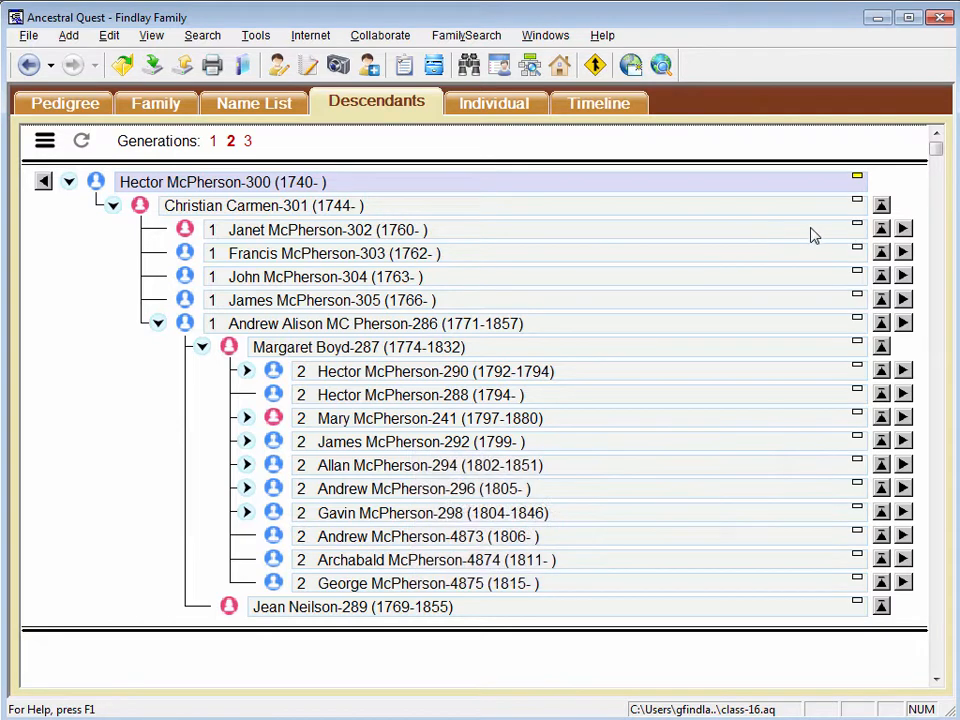
click(857, 230)
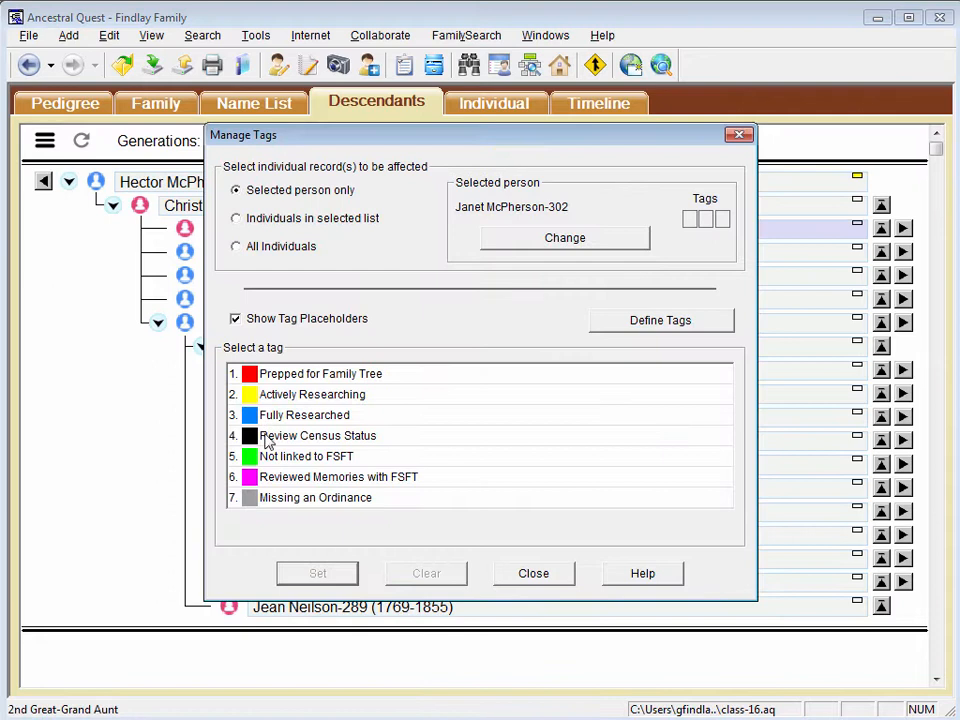
click(320, 436)
click(317, 570)
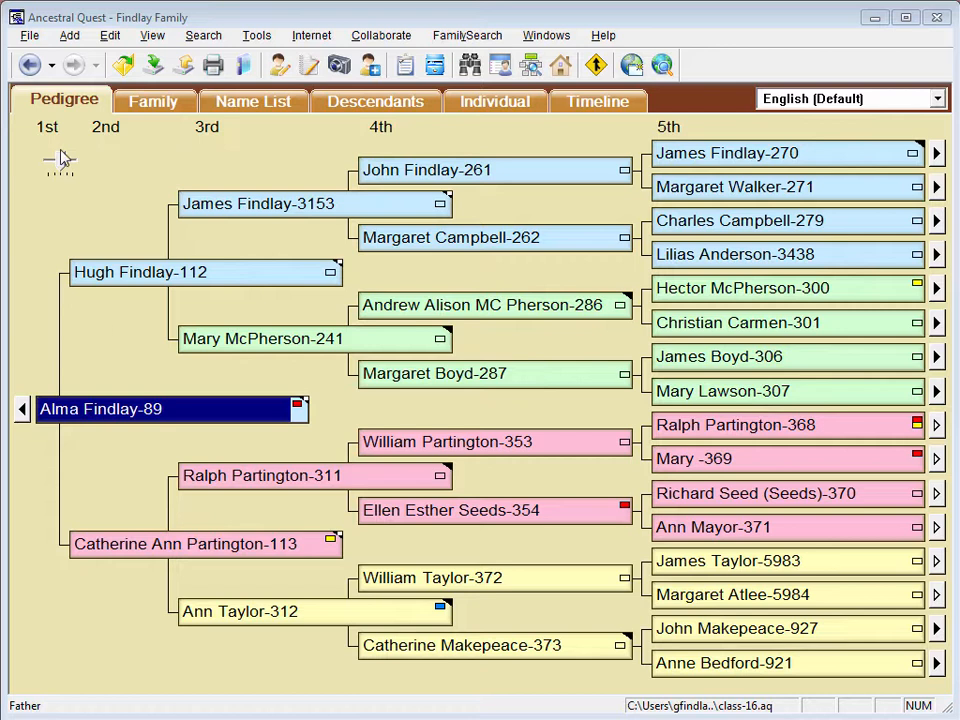
Open the file2.aq and File3.aq databases in their own windows alongside the current family file.
click(33, 38)
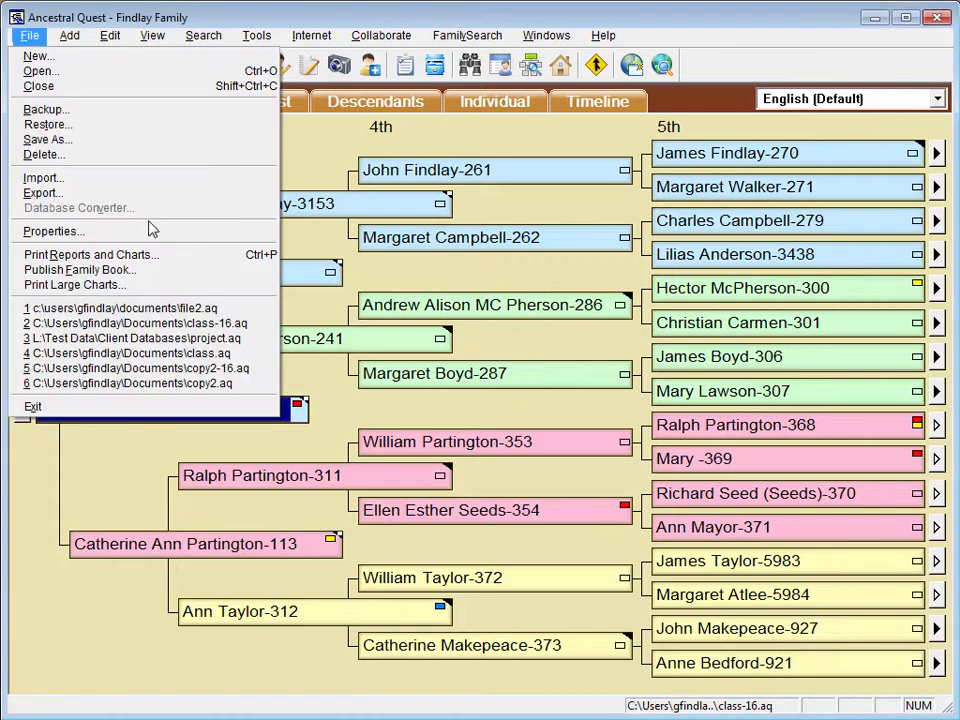
click(186, 310)
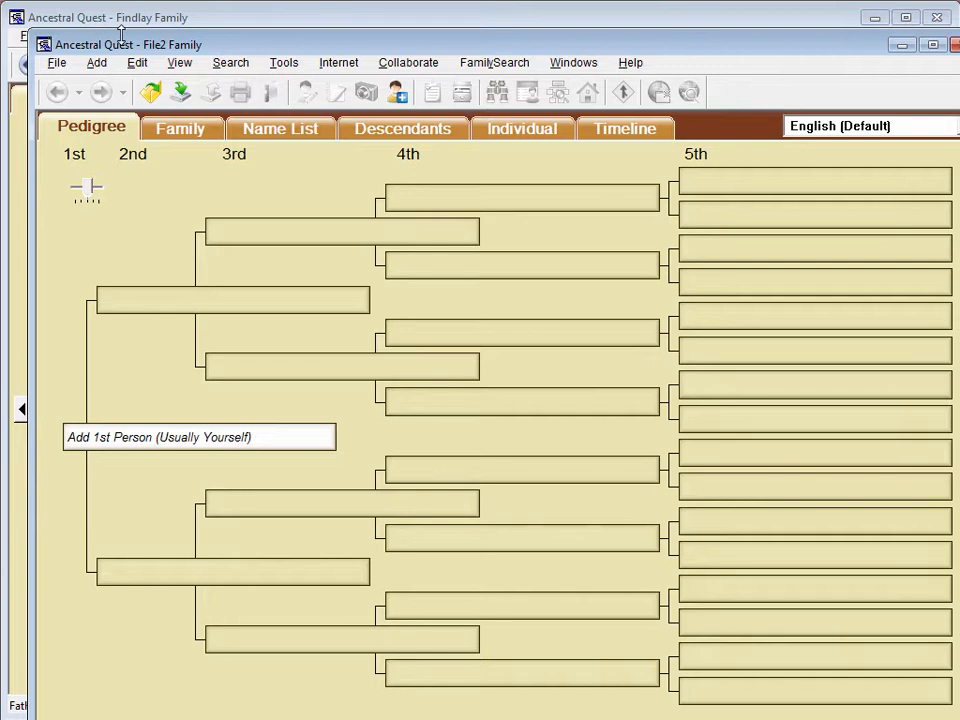
click(59, 63)
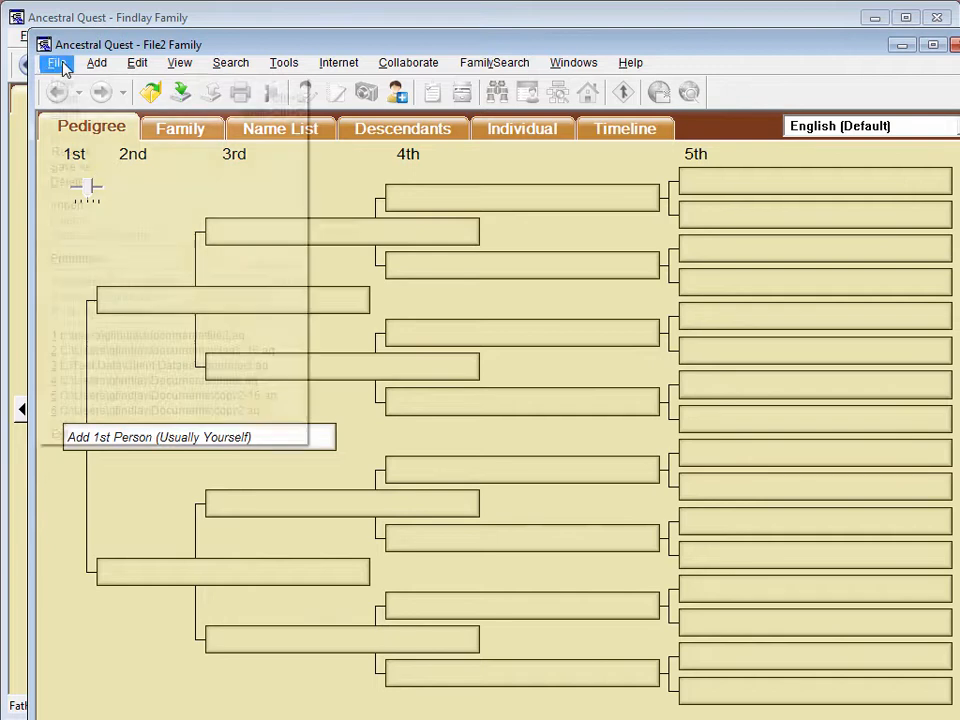
click(117, 100)
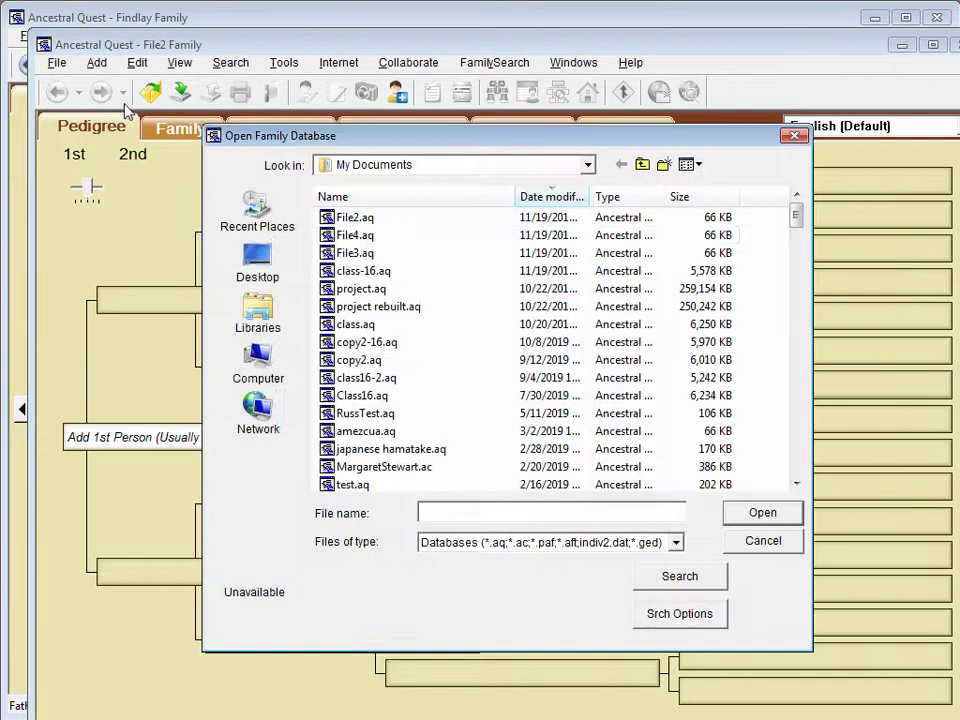
double_click(330, 253)
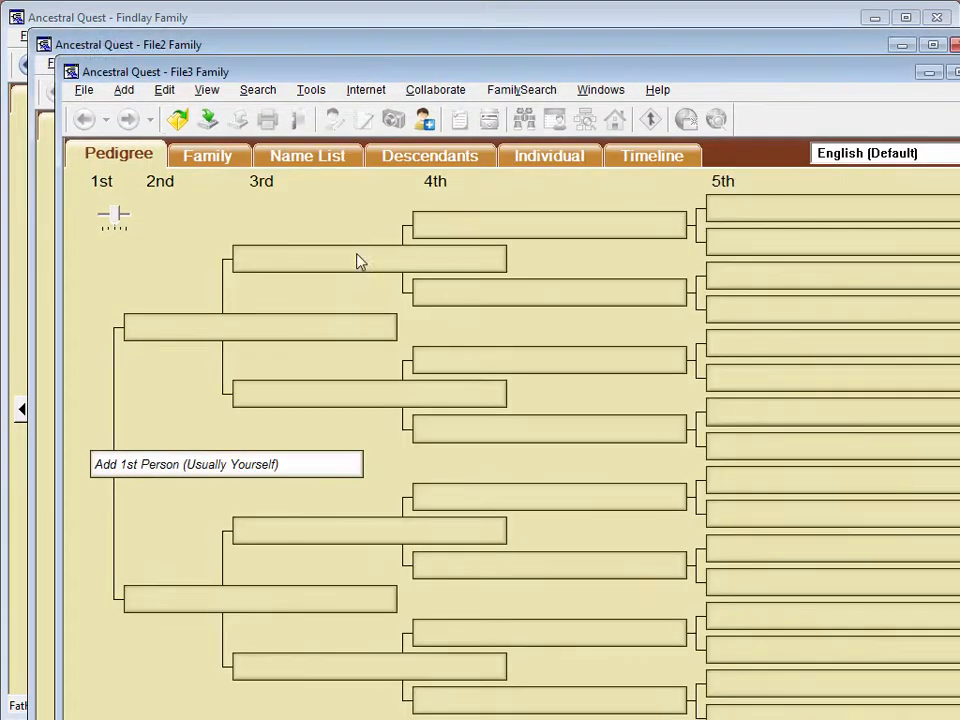
Open the File4.aq database in its own window and tile all four open database windows.
click(178, 120)
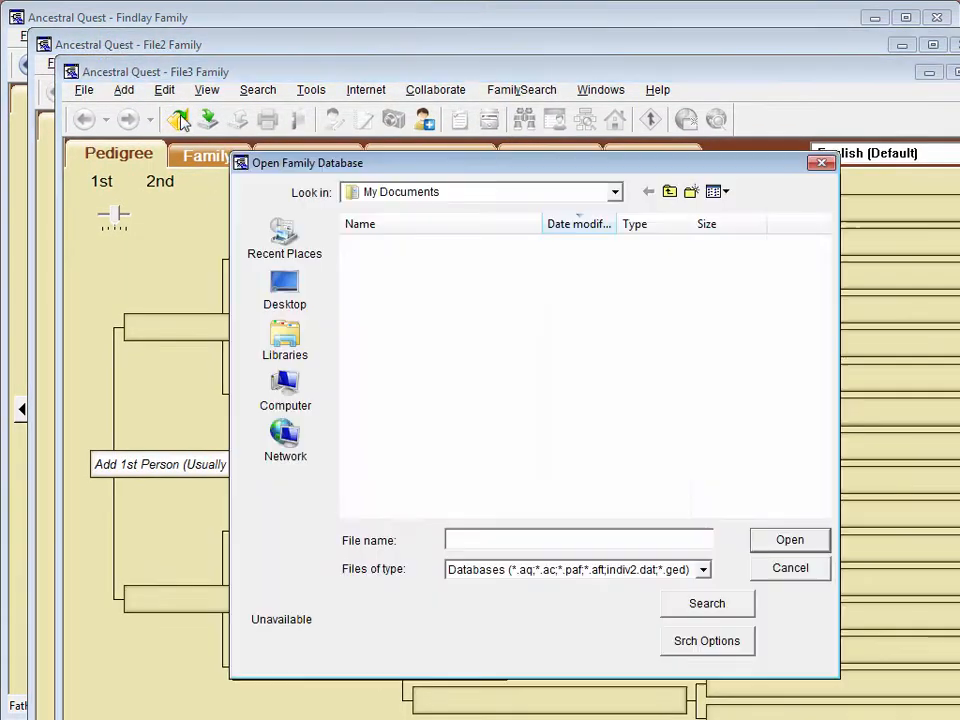
double_click(382, 262)
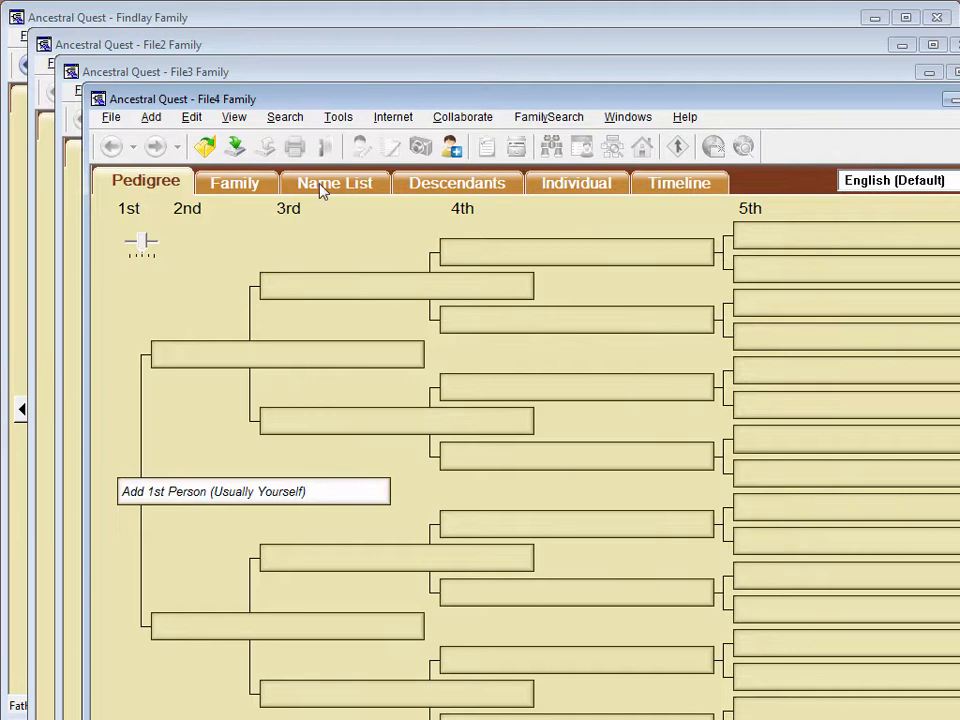
click(628, 118)
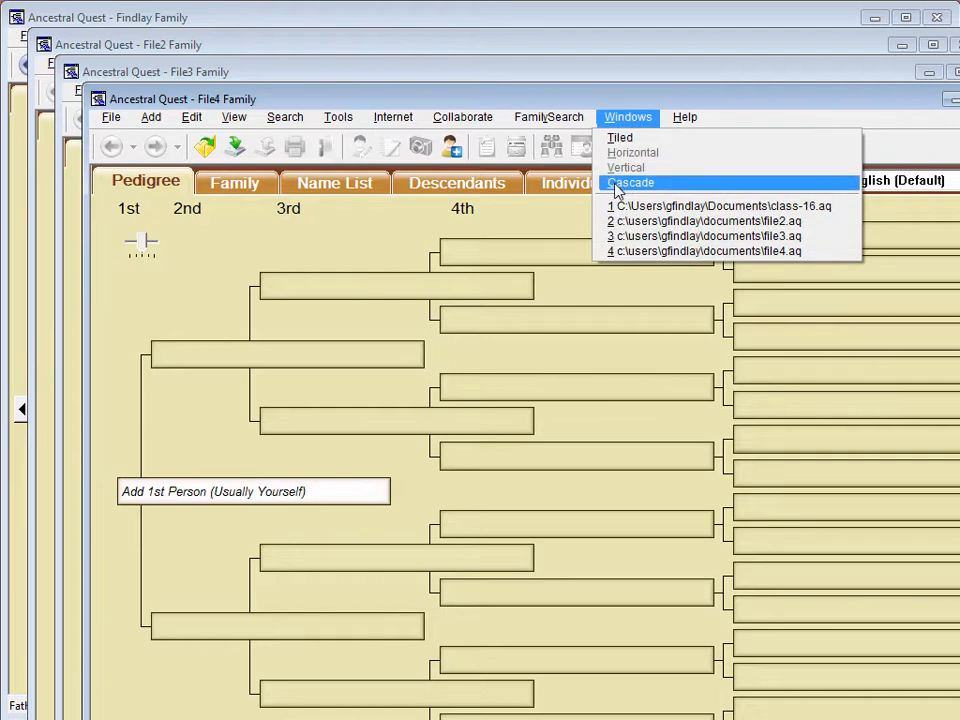
mouse_move(628, 117)
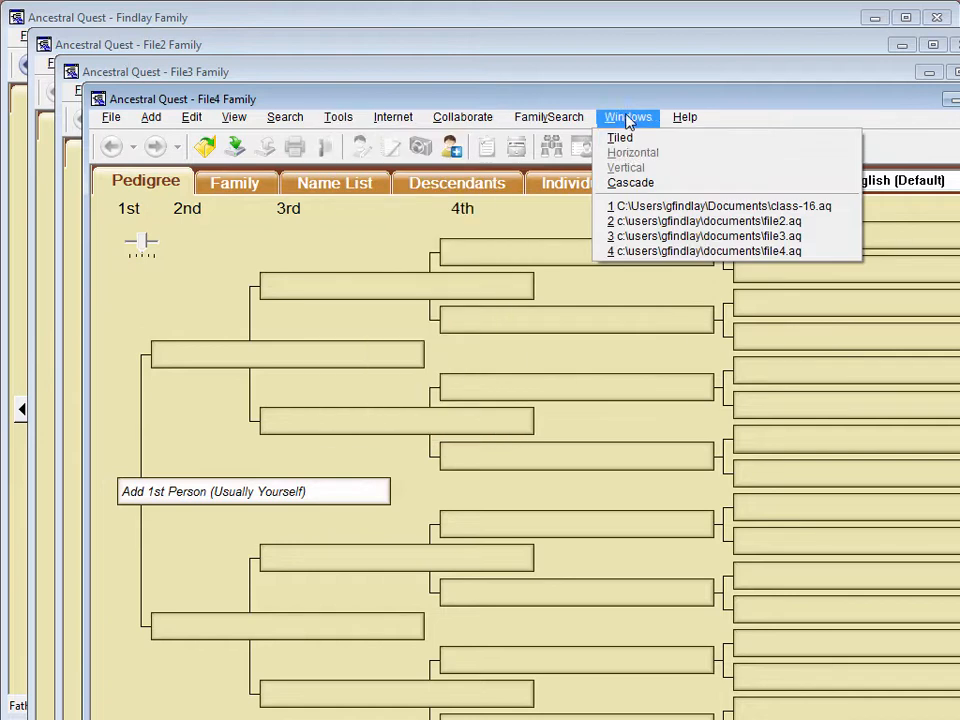
click(622, 138)
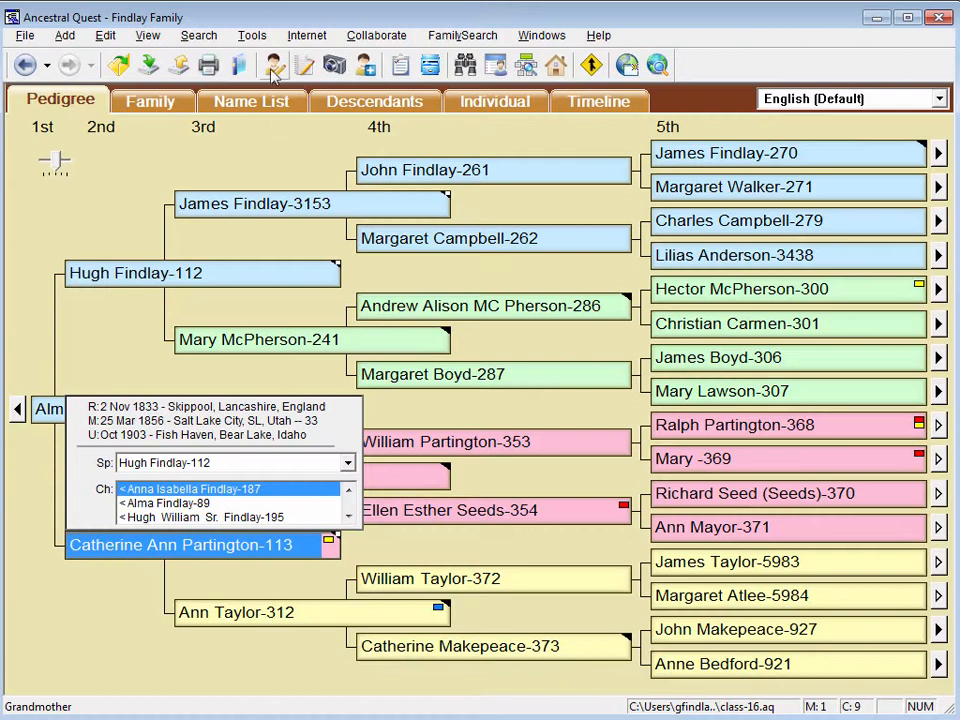
From the edit record of person 113, map the christening place Skippool, Lancashire, England, with Bing Maps and with Google Maps.
click(273, 70)
click(486, 322)
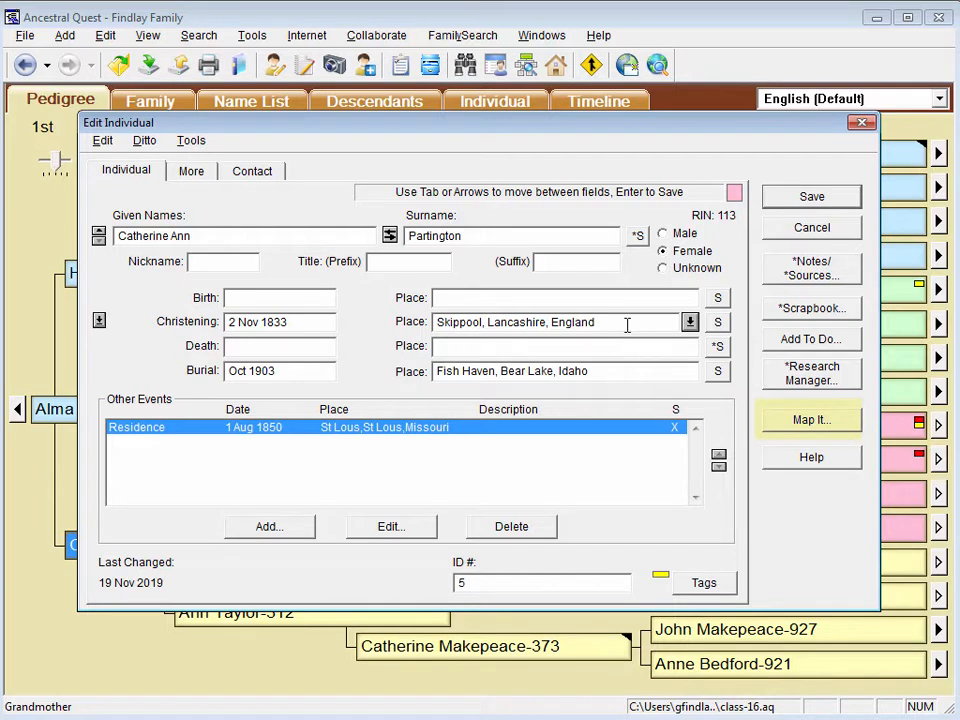
click(794, 423)
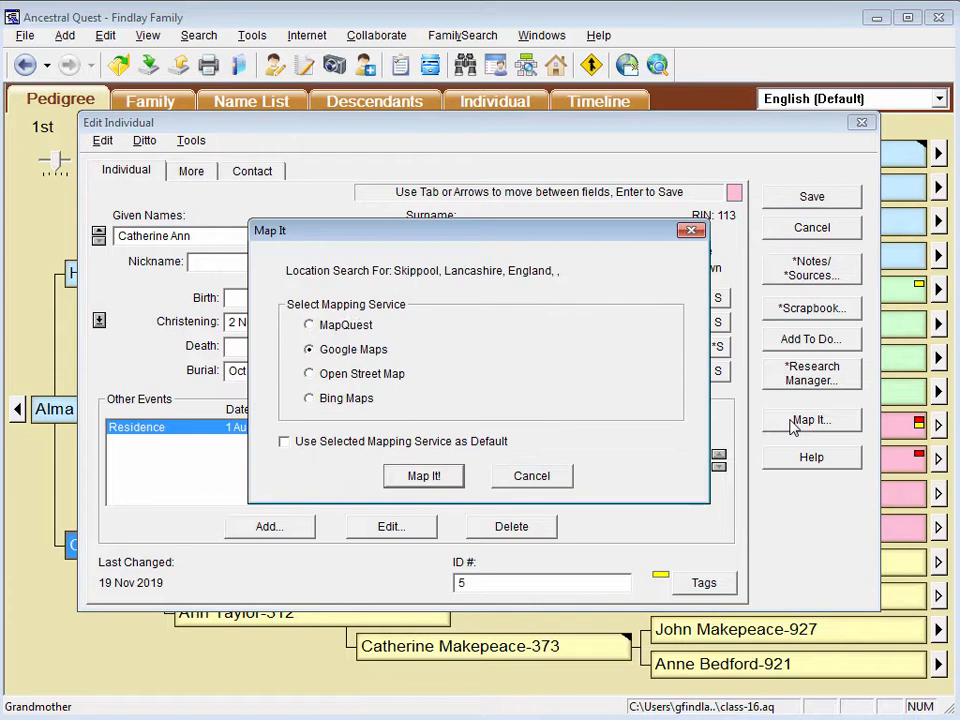
click(354, 330)
click(341, 349)
click(343, 373)
click(338, 406)
click(421, 477)
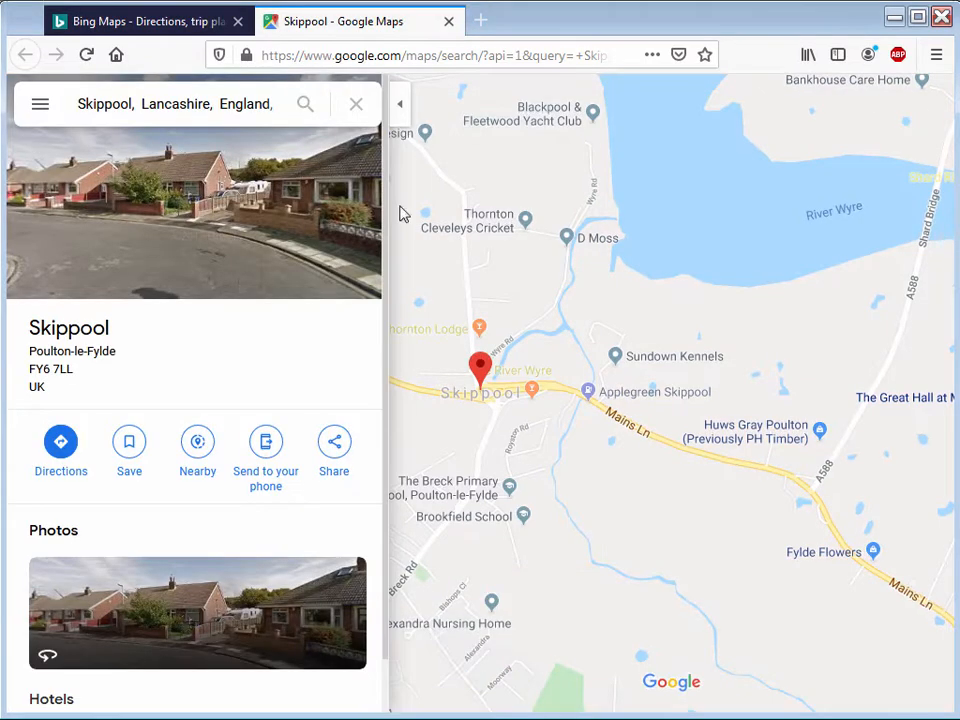
click(400, 103)
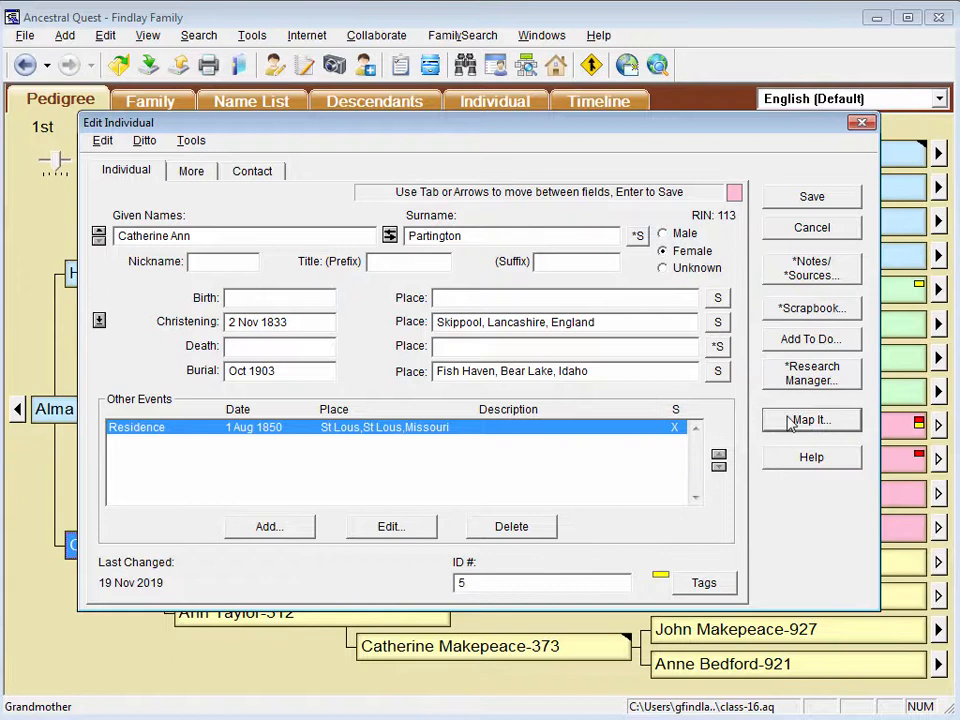
Make Google Maps the default mapping service, map the christening place again with that default, and leave the record without saving.
click(795, 420)
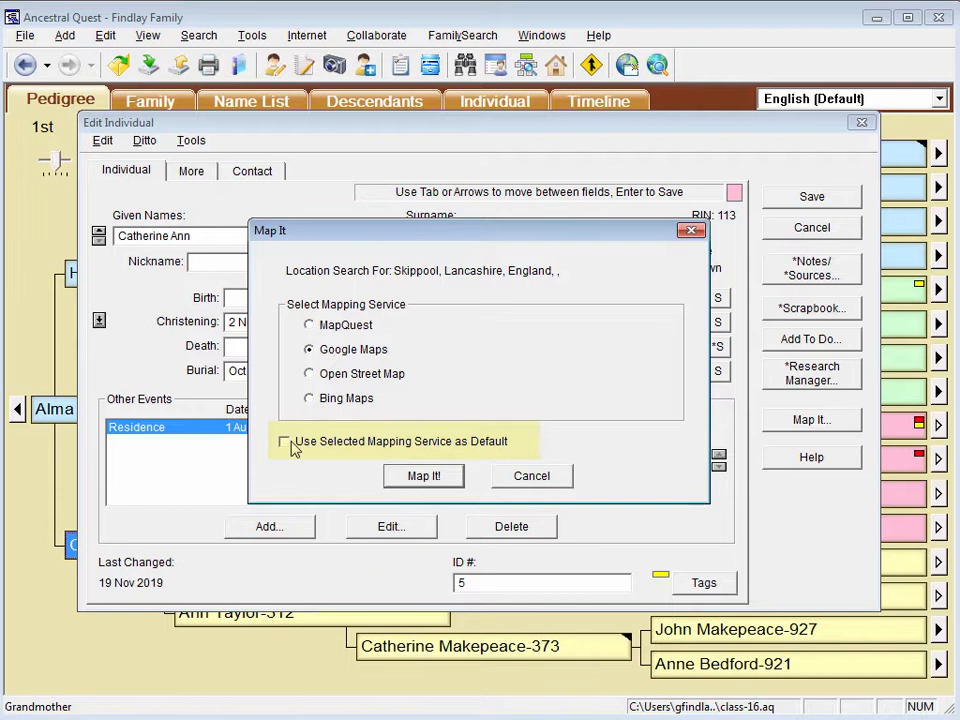
click(419, 481)
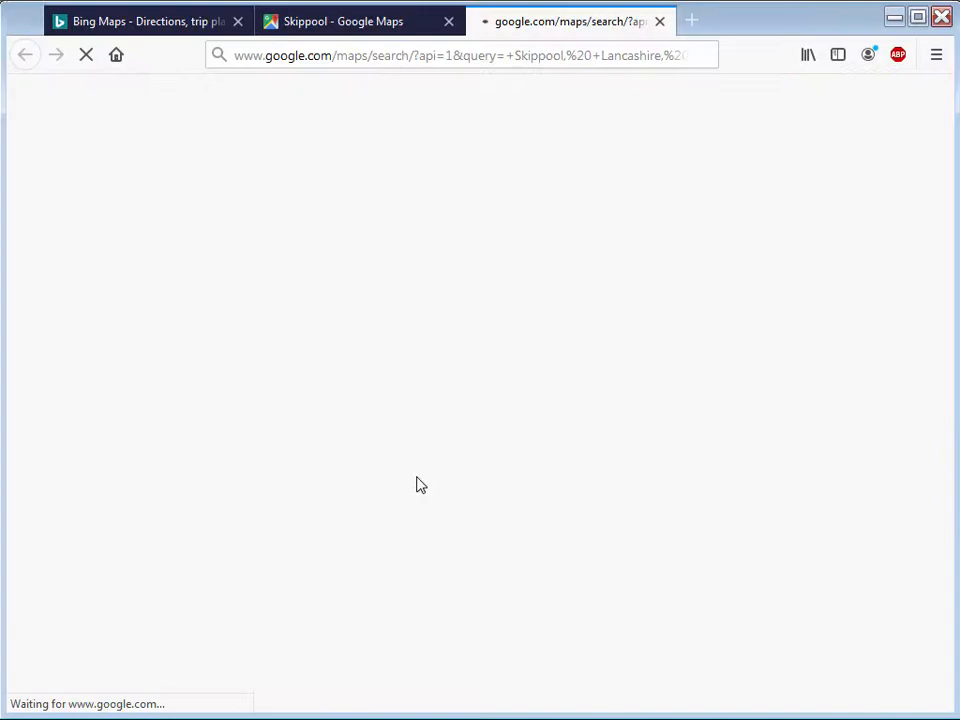
key(alt+Tab)
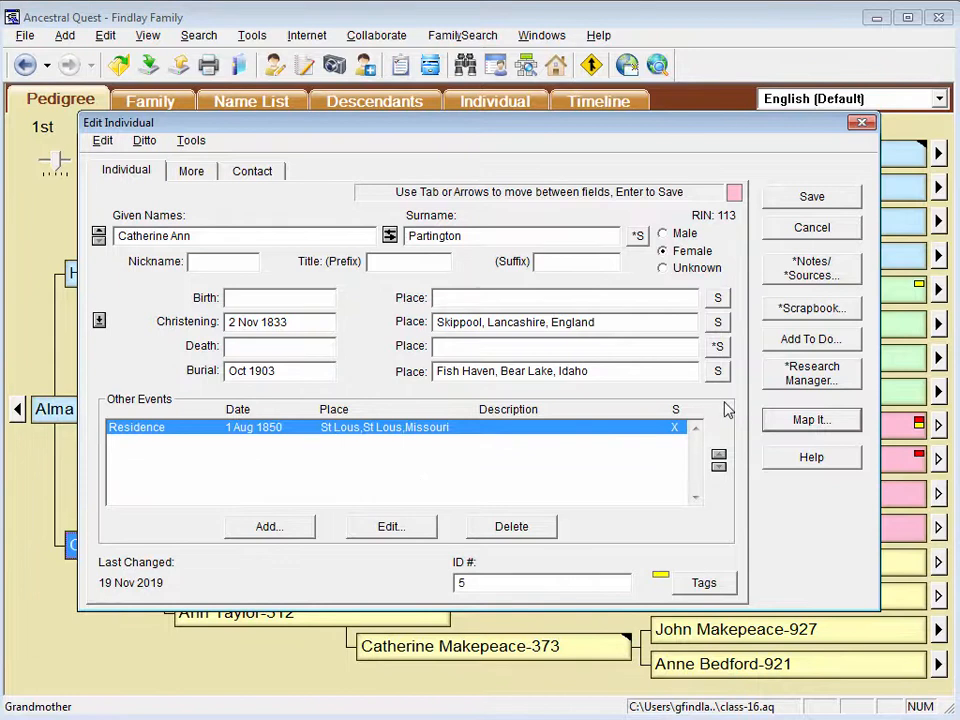
click(806, 420)
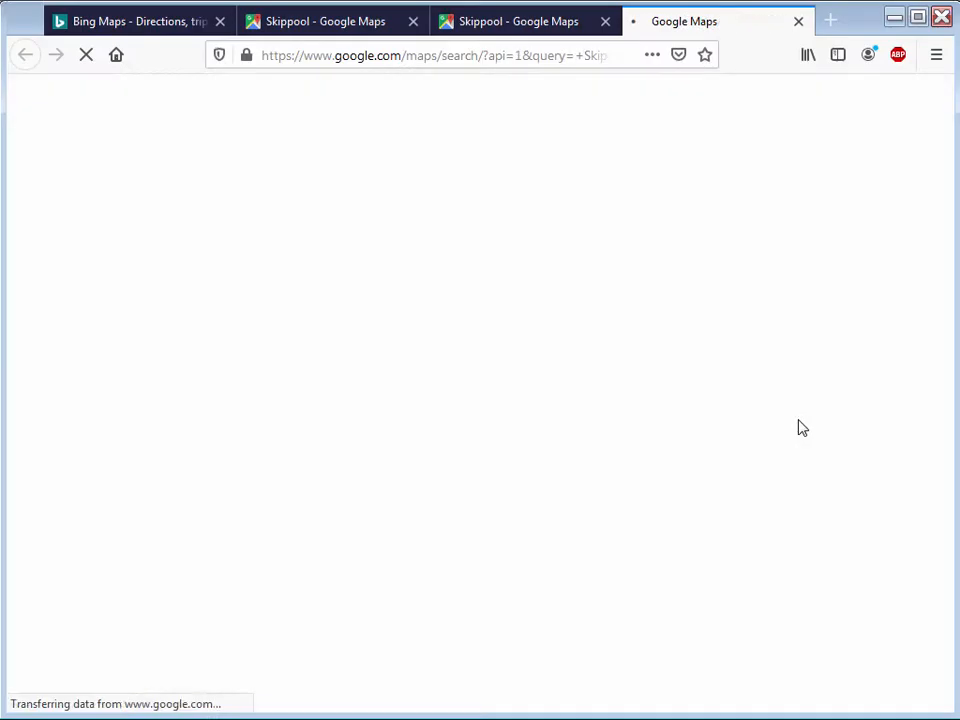
key(alt+Tab)
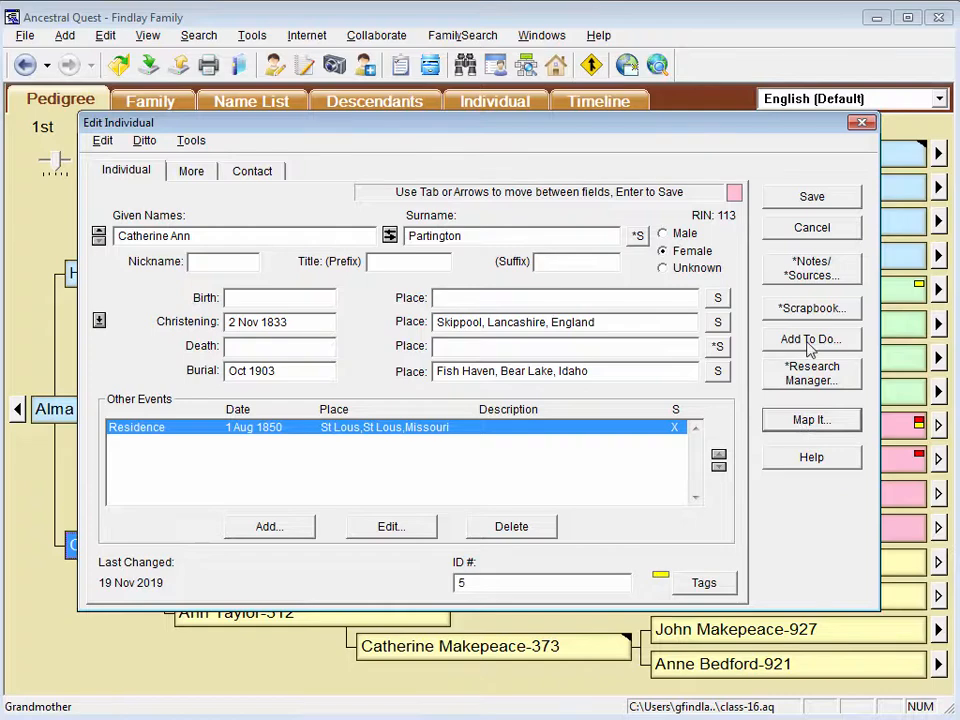
click(799, 227)
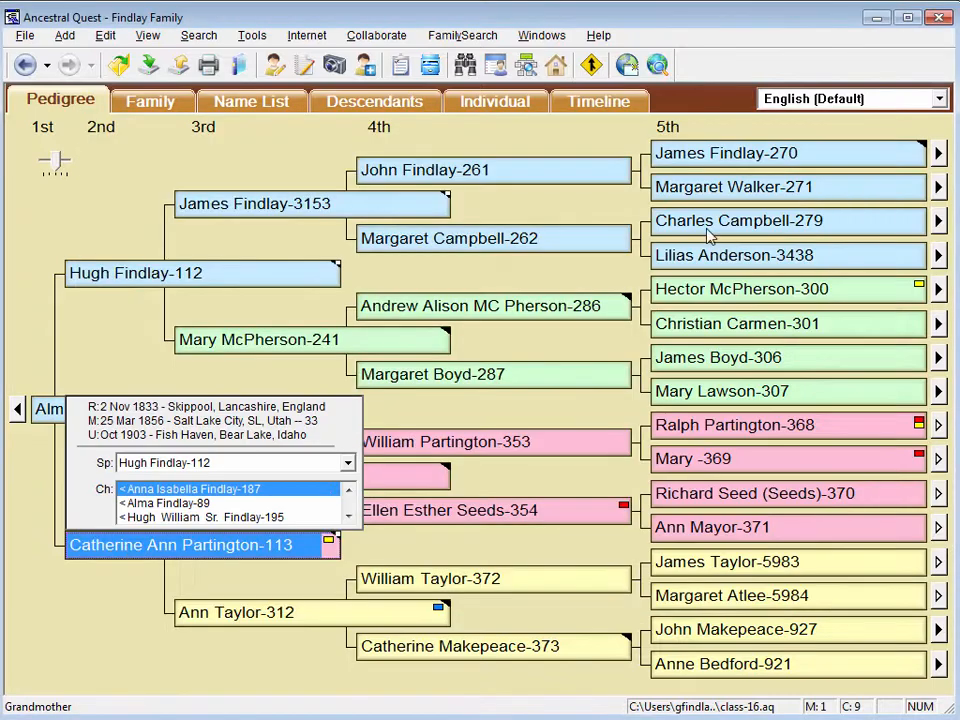
Turn on Show Mapping Selection Options in the miscellaneous preferences.
click(251, 38)
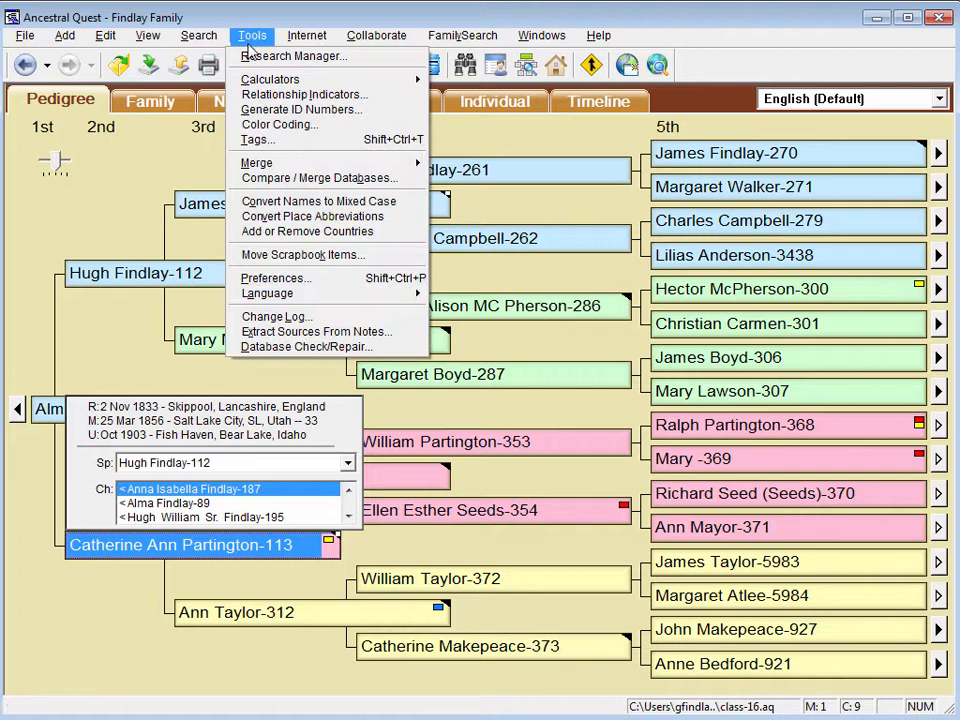
click(318, 279)
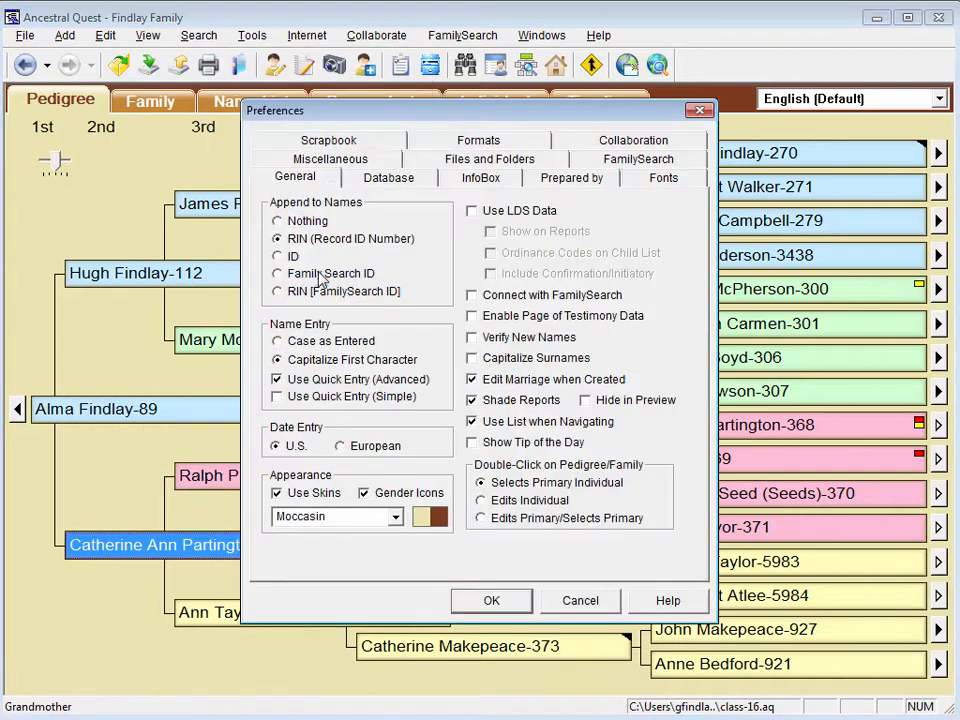
click(326, 163)
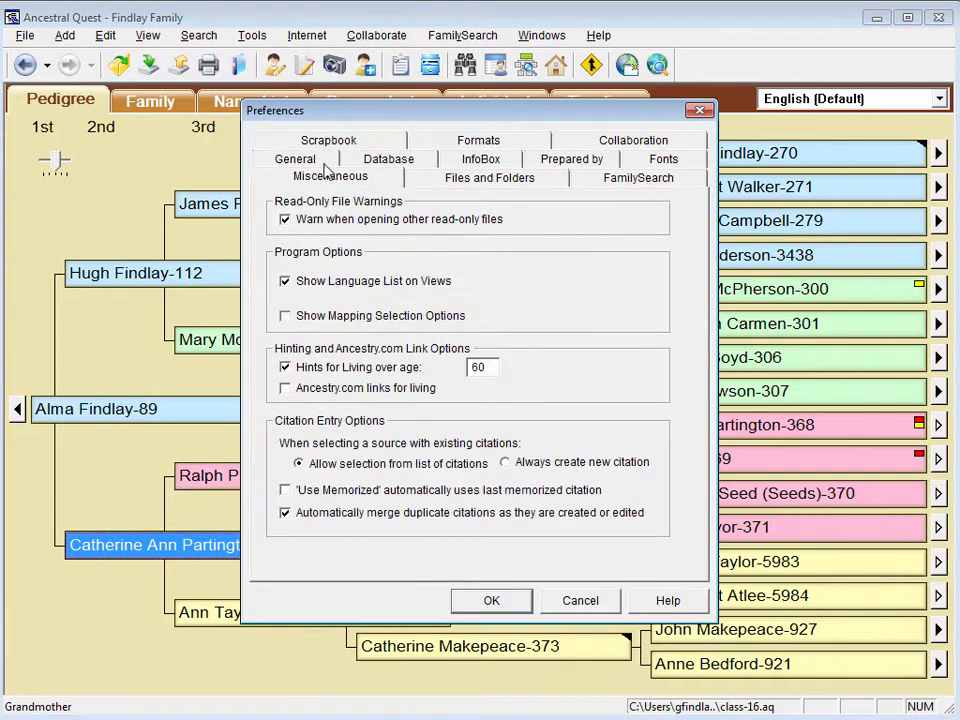
click(285, 316)
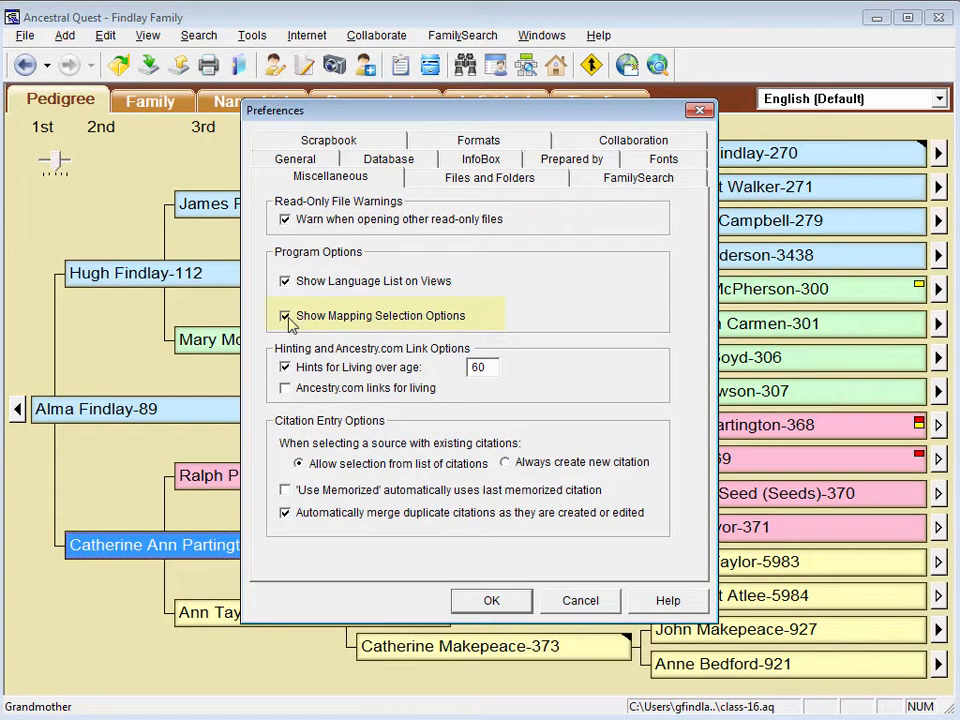
click(515, 605)
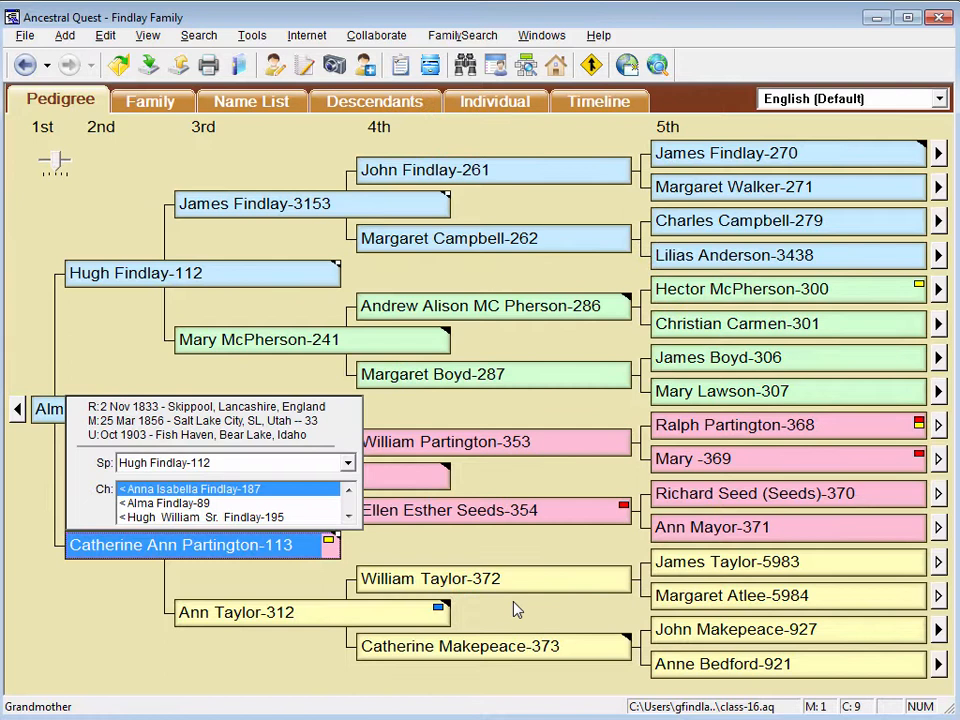
In the Individual view of person 113, examine the mapping choices for the residence place St Lous, St Lous, Missouri, and show the Timeline view.
click(491, 108)
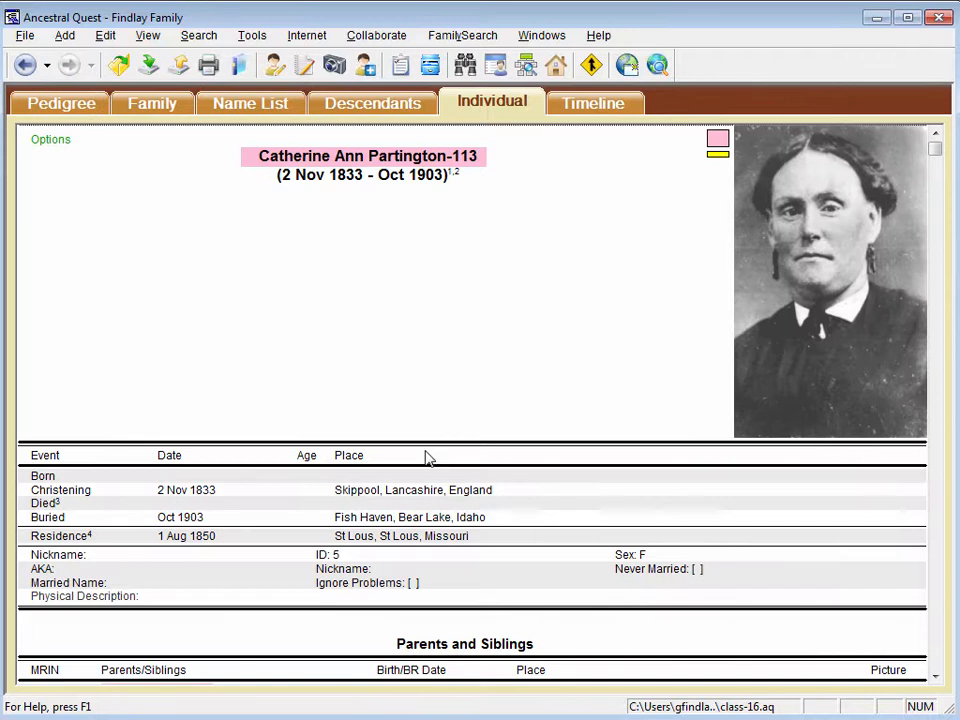
click(418, 540)
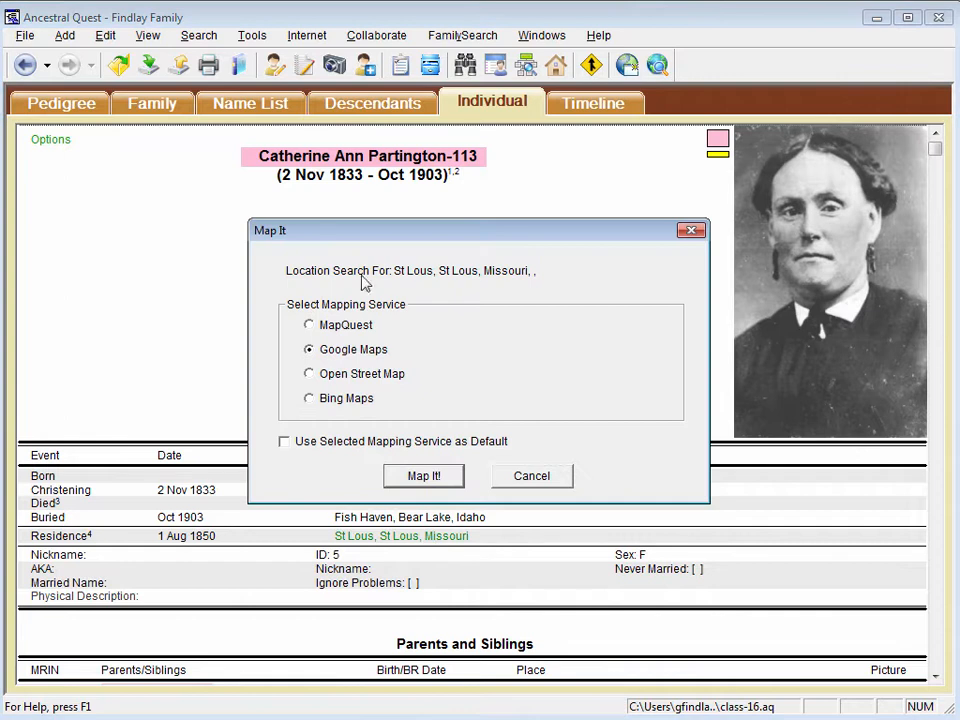
click(538, 481)
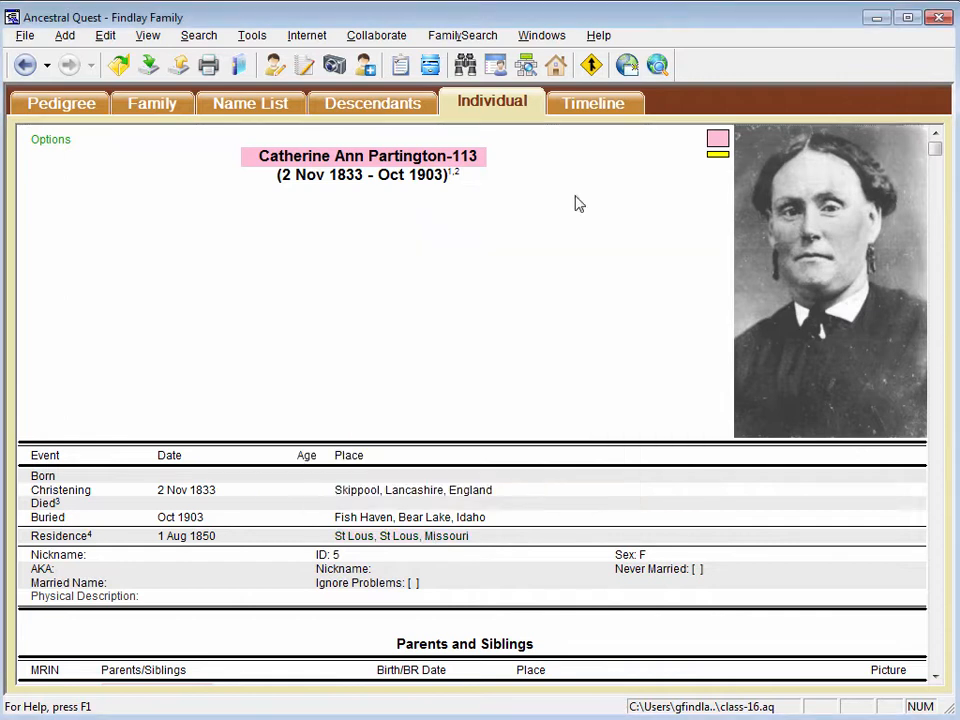
click(591, 105)
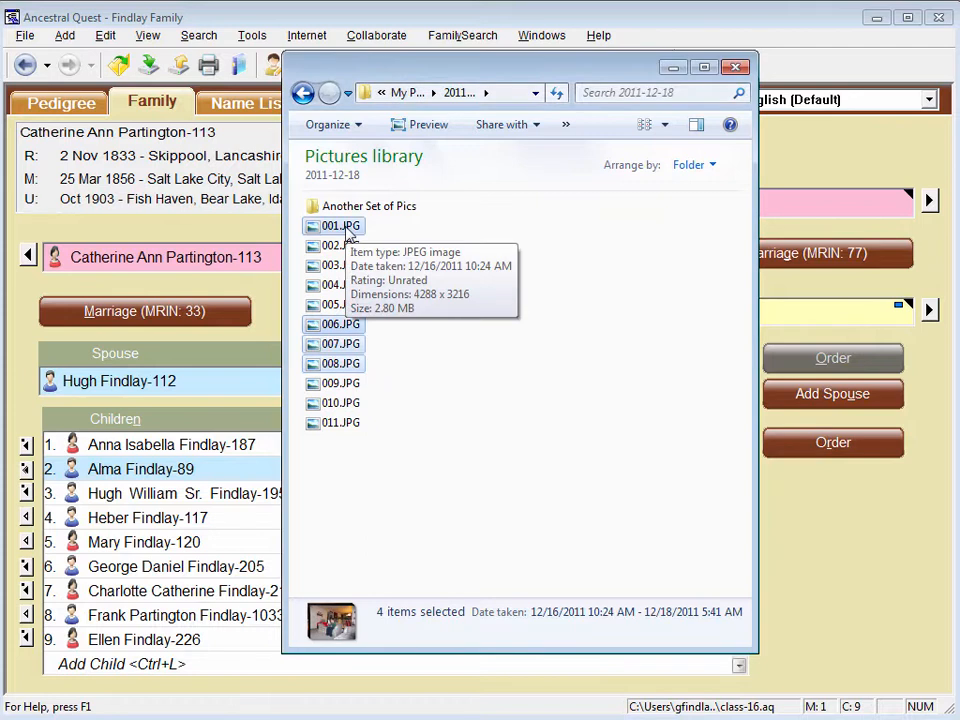
Move 001, 006, 007 and 008.JPG into the Another Set of Pics folder, and select the first listed media path in Move Scrapbook Items.
drag(347, 232, 340, 213)
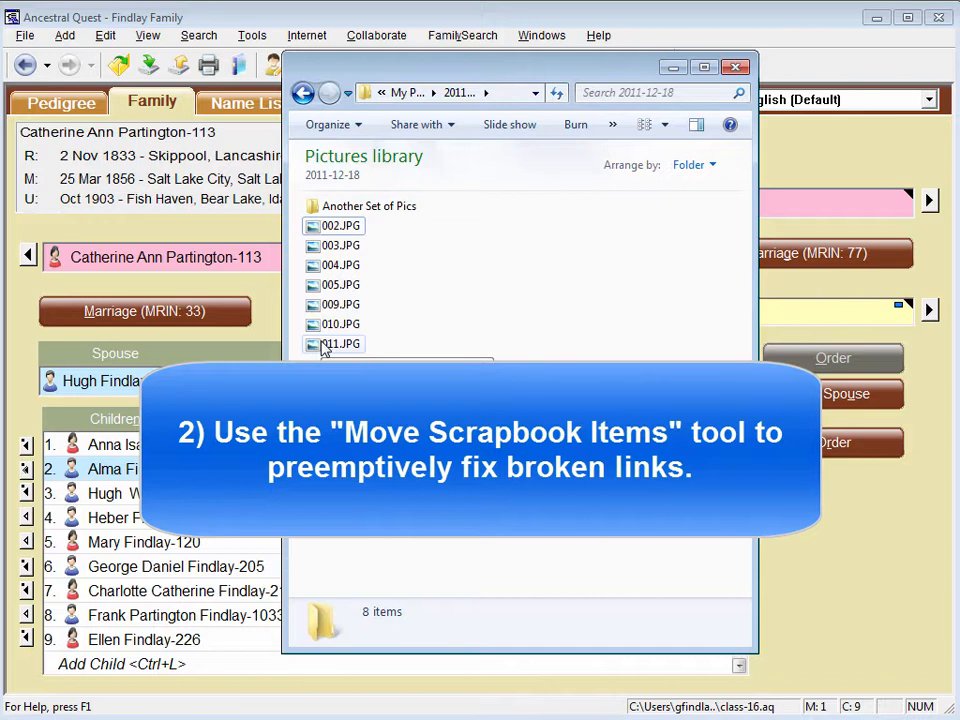
key(alt+Tab)
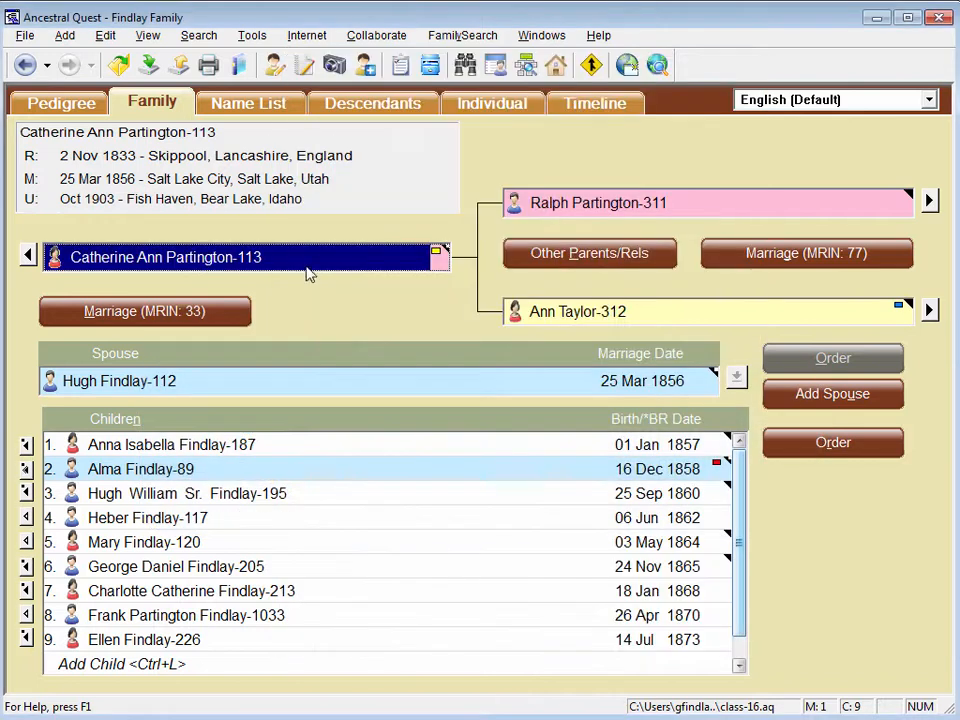
click(252, 38)
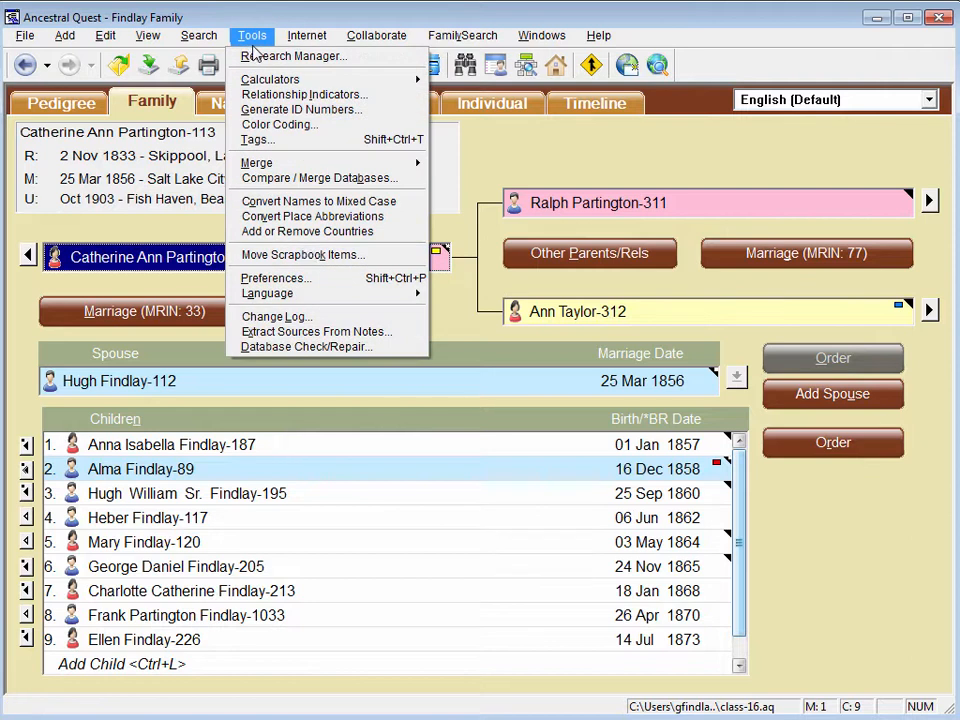
click(305, 255)
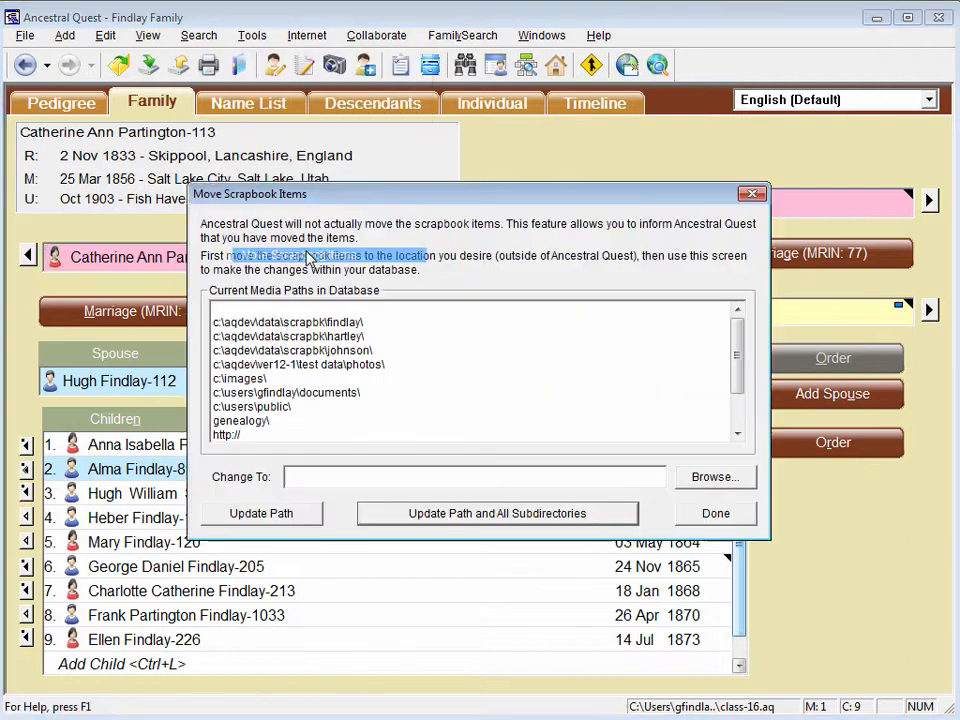
click(284, 325)
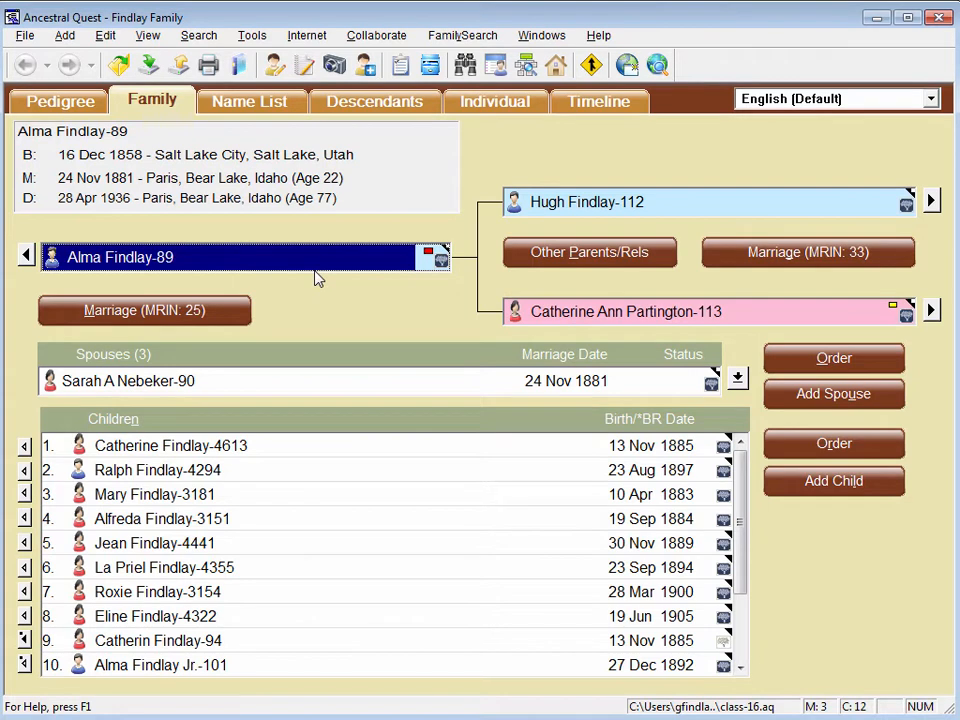
Open the FamilySearch comparison for person 89 and try replacing the local death event with the 27 Apr 1936 FamilySearch version.
click(442, 259)
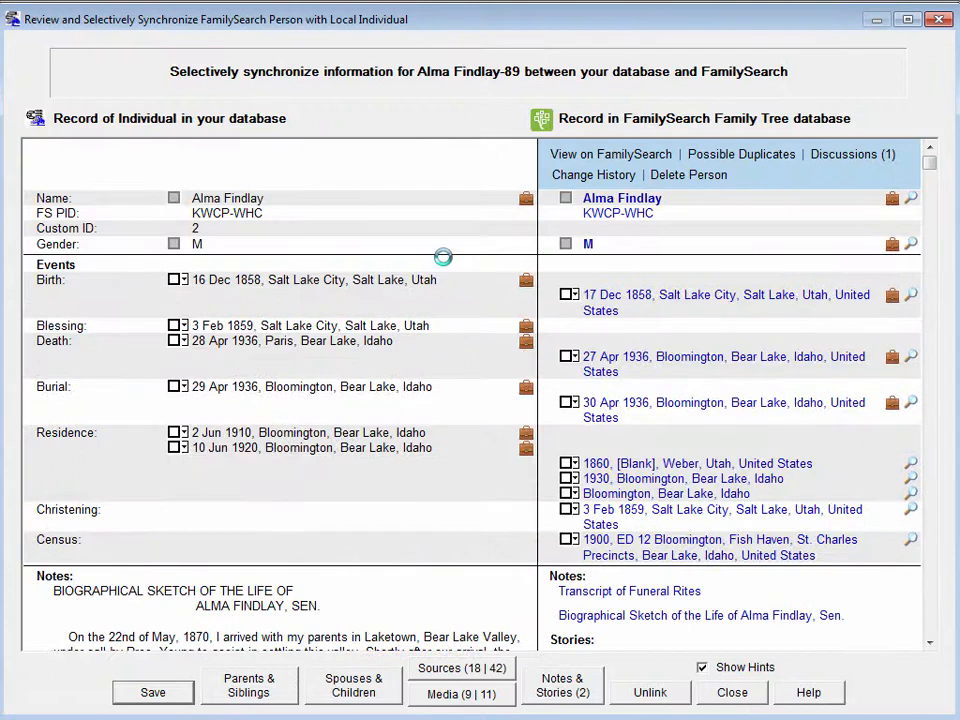
click(567, 357)
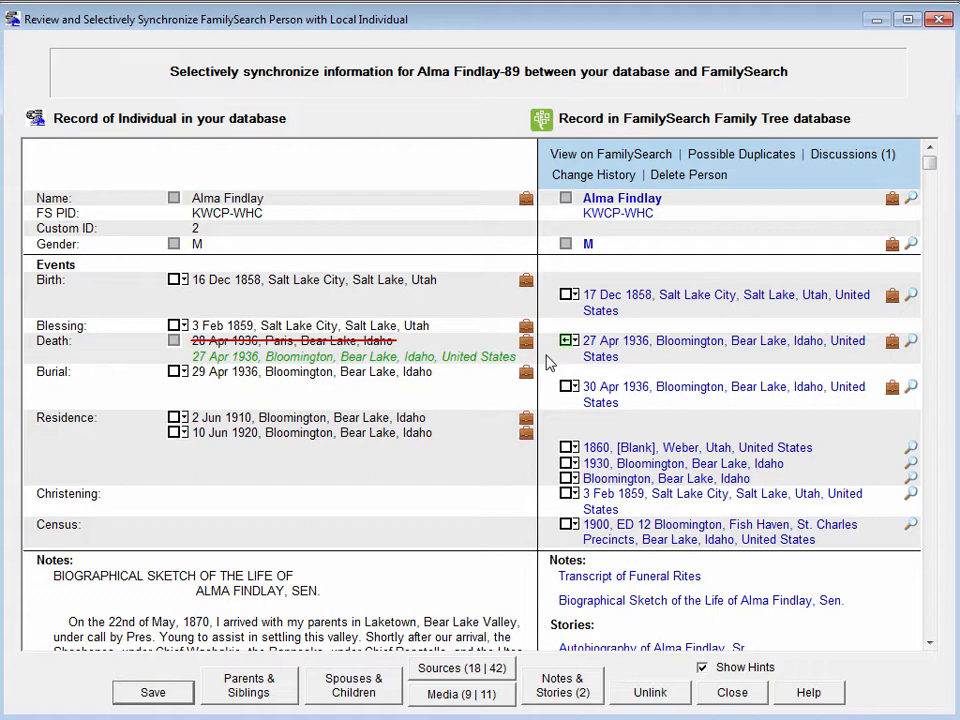
click(565, 341)
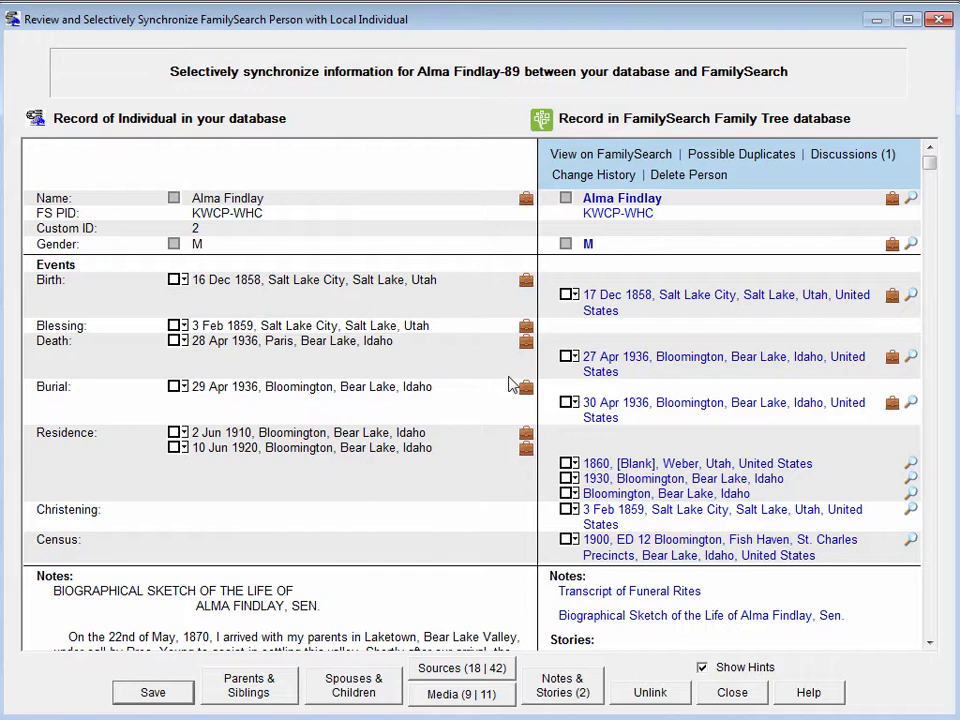
Set the FamilySearch death import to replace the local event, excluding the date and using the suggested place Bloomington, Bear Lake, Idaho.
click(575, 366)
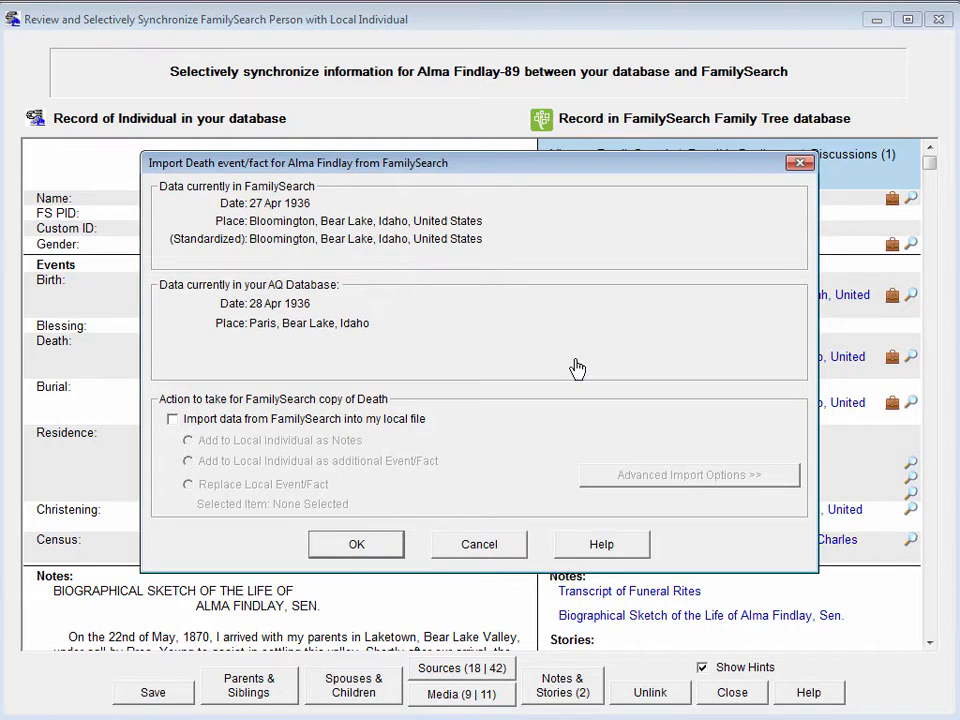
drag(510, 170, 487, 47)
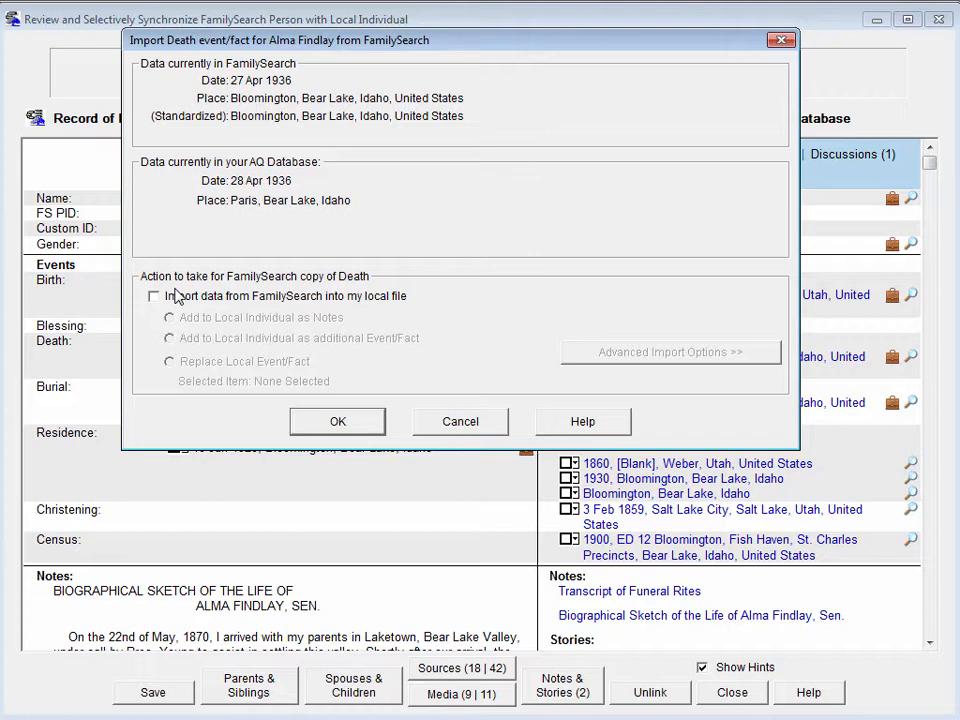
click(154, 297)
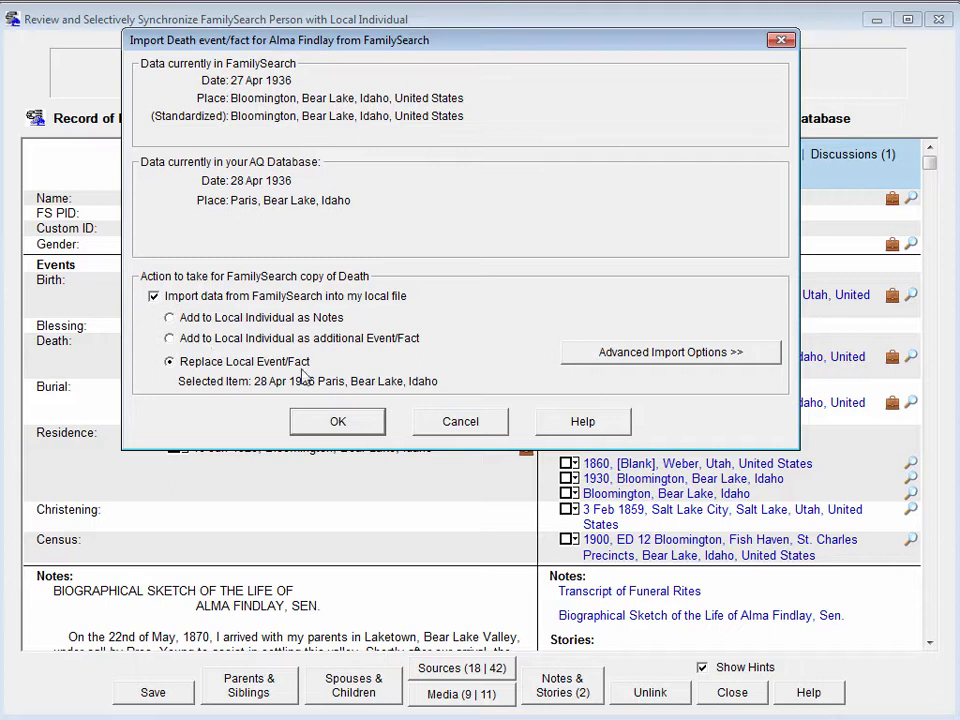
click(638, 355)
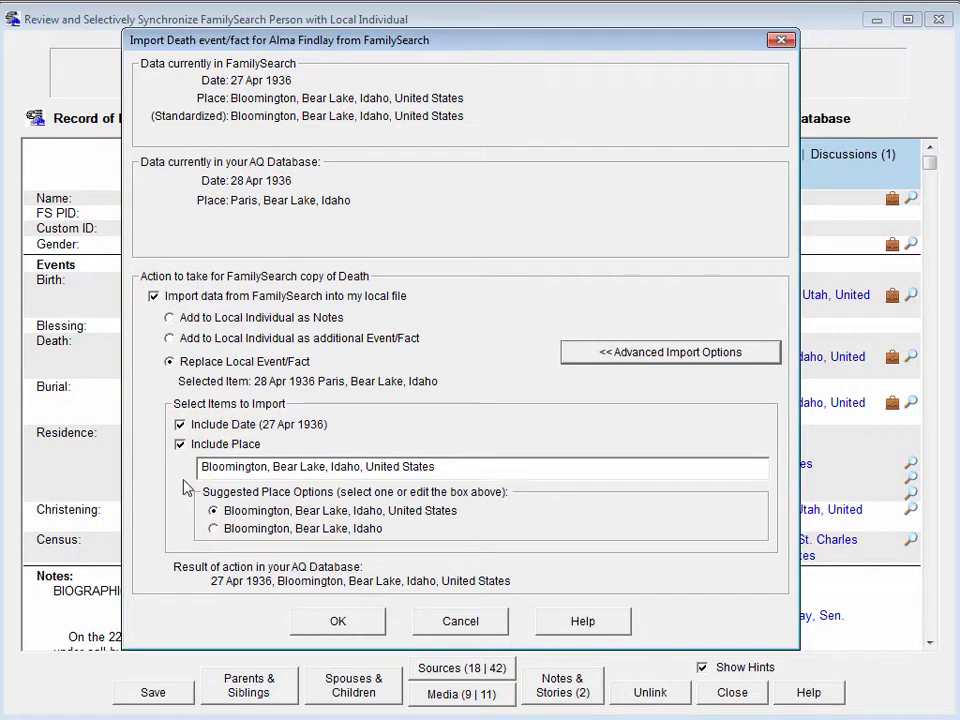
click(180, 425)
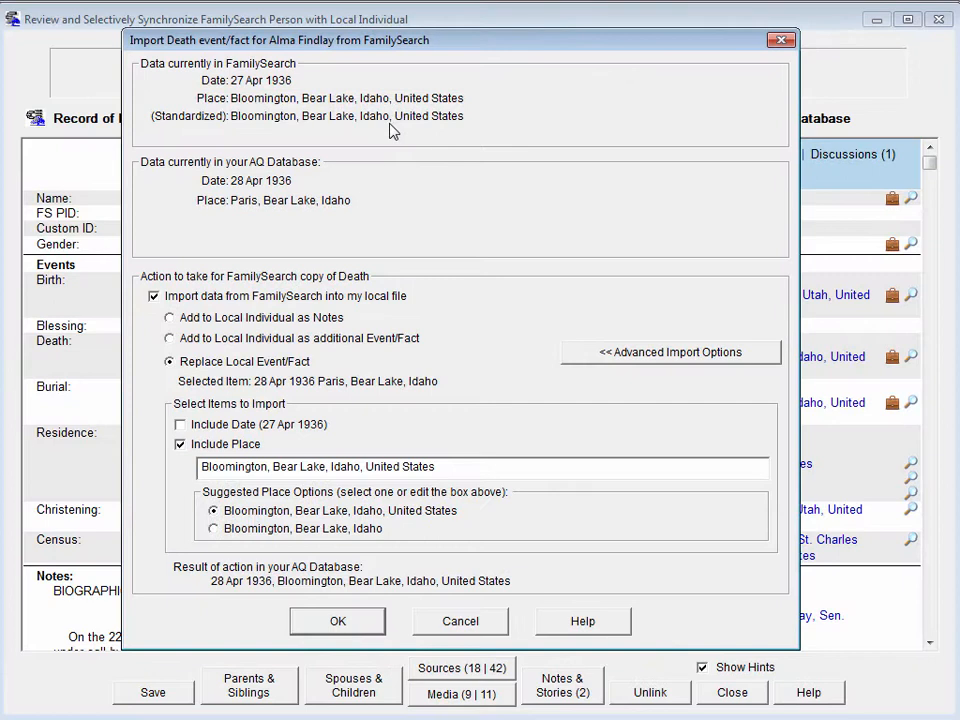
click(214, 530)
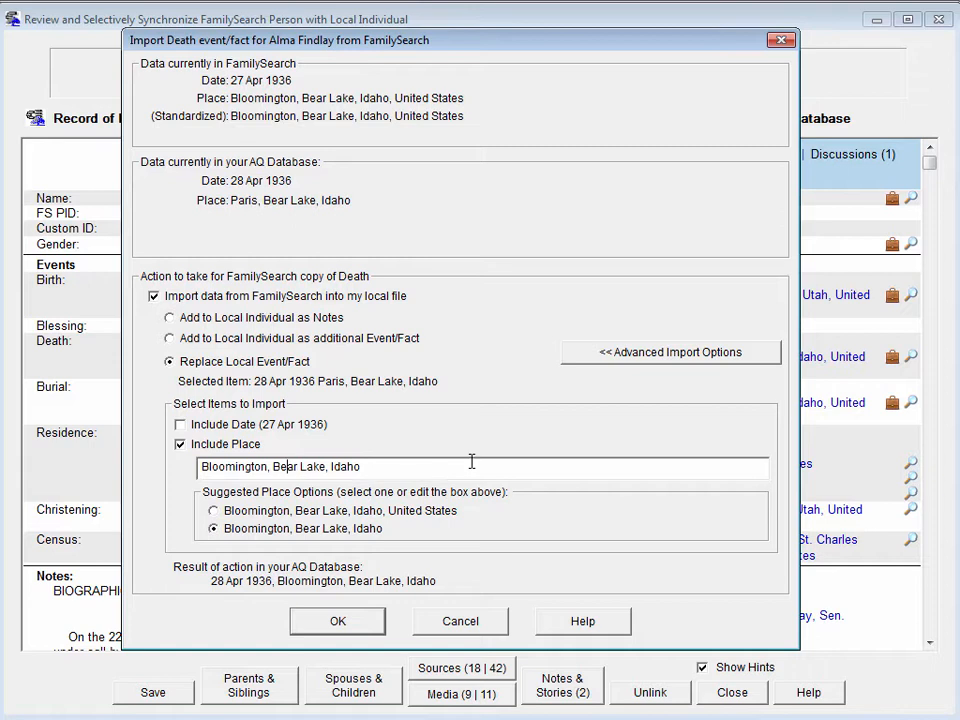
Try a custom spelling of the county in the import place, restore Bloomington, Bear Lake, Idaho, and accept the death import.
key(BackSpace)
key(Right)
key(Right)
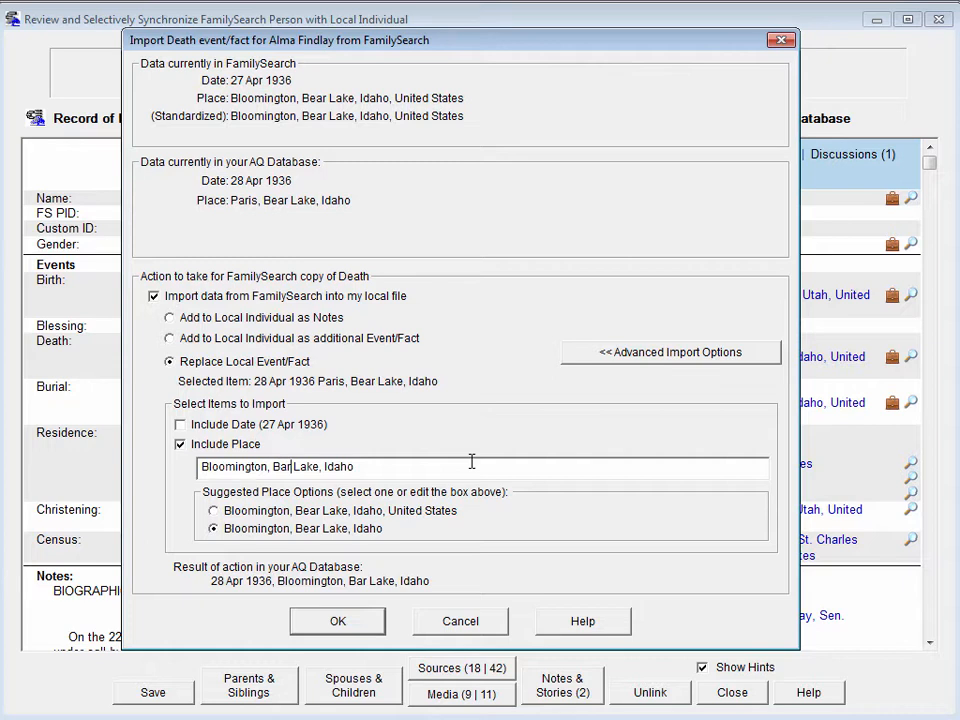
text(e)
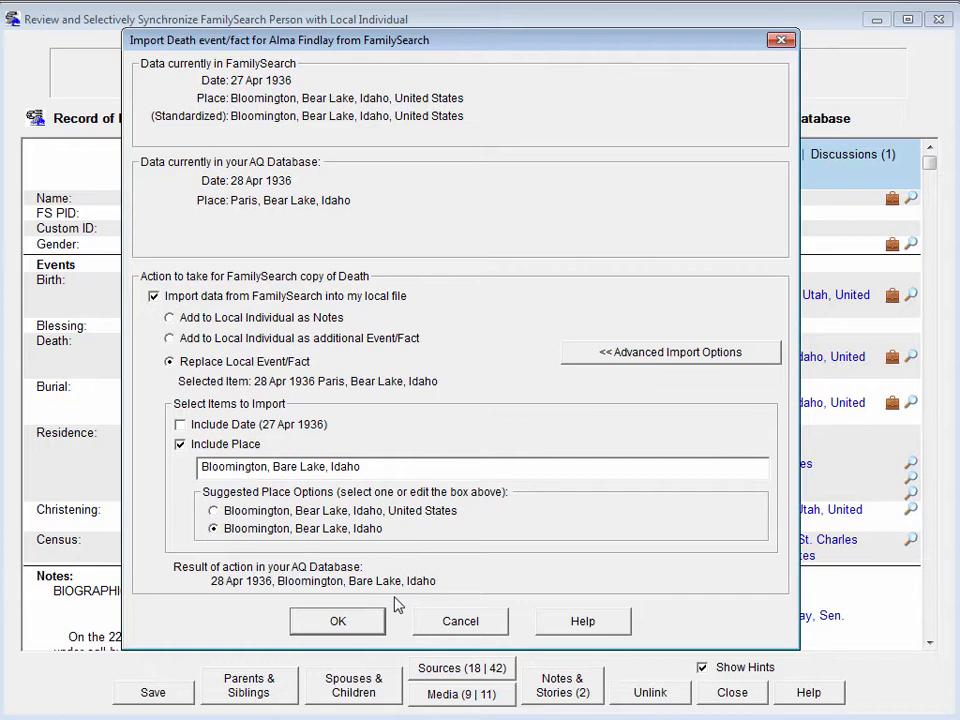
key(BackSpace)
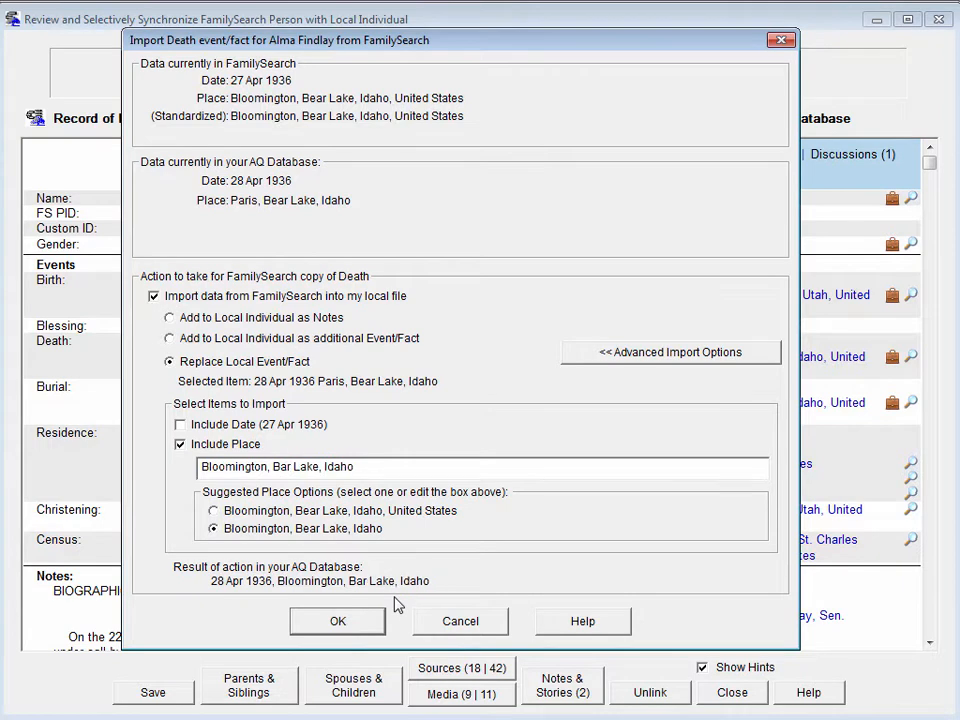
key(Left)
text(e)
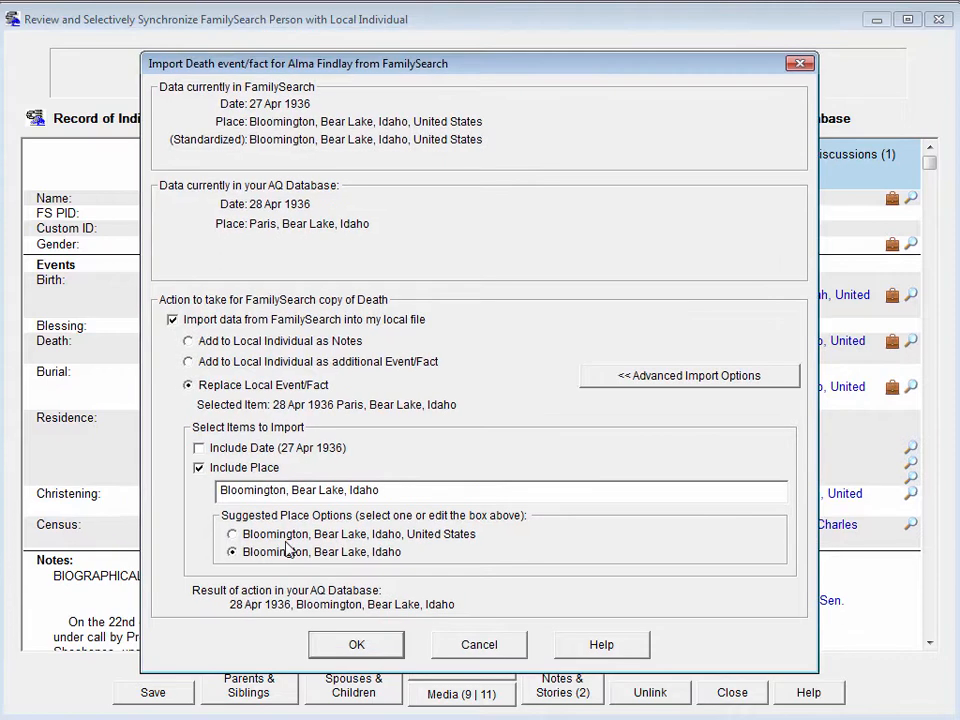
click(321, 646)
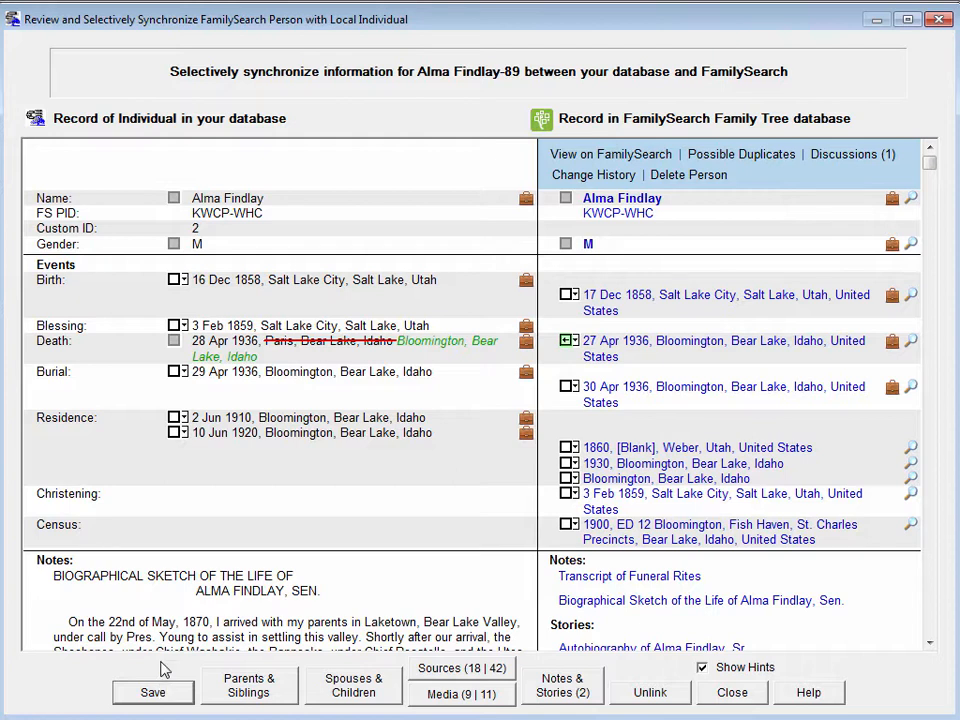
Try replacing the whole FamilySearch birth event with the local version, and clear that upload mark.
click(176, 282)
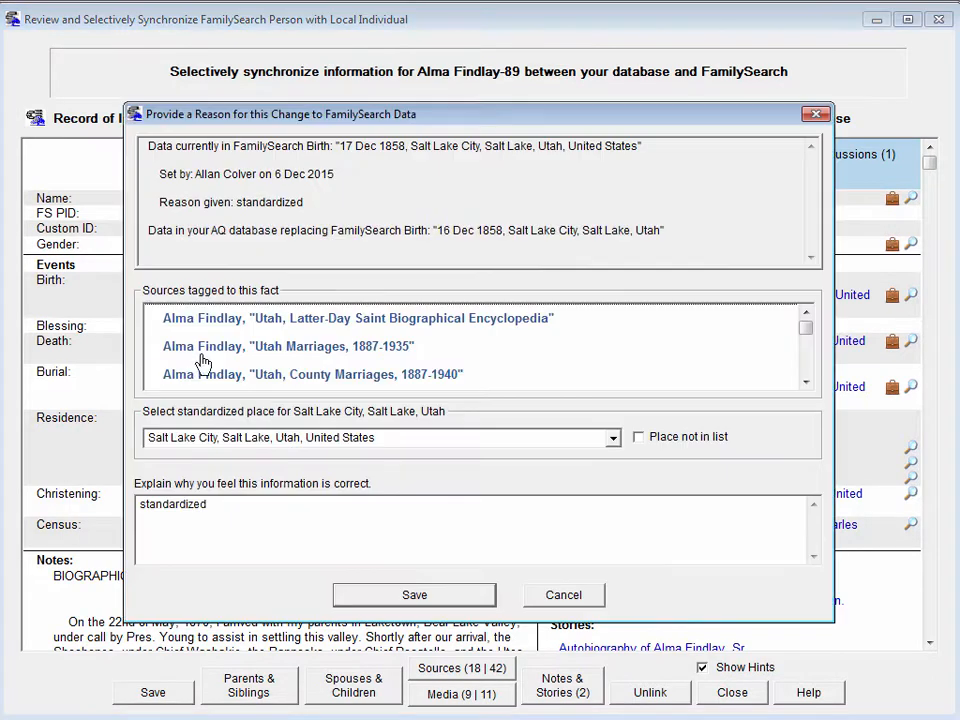
click(377, 597)
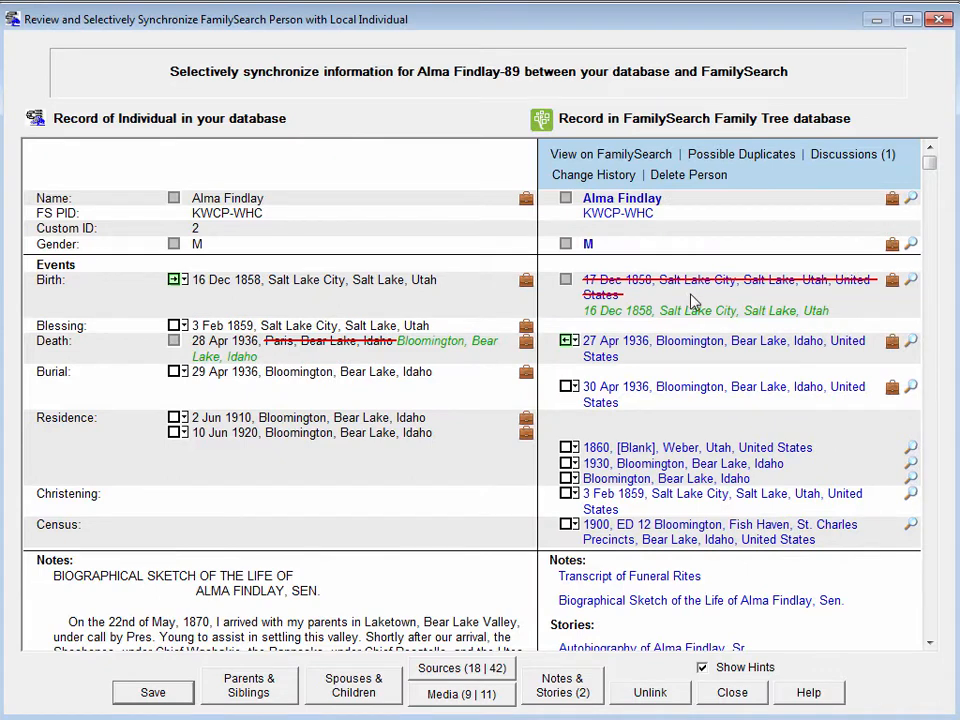
click(175, 280)
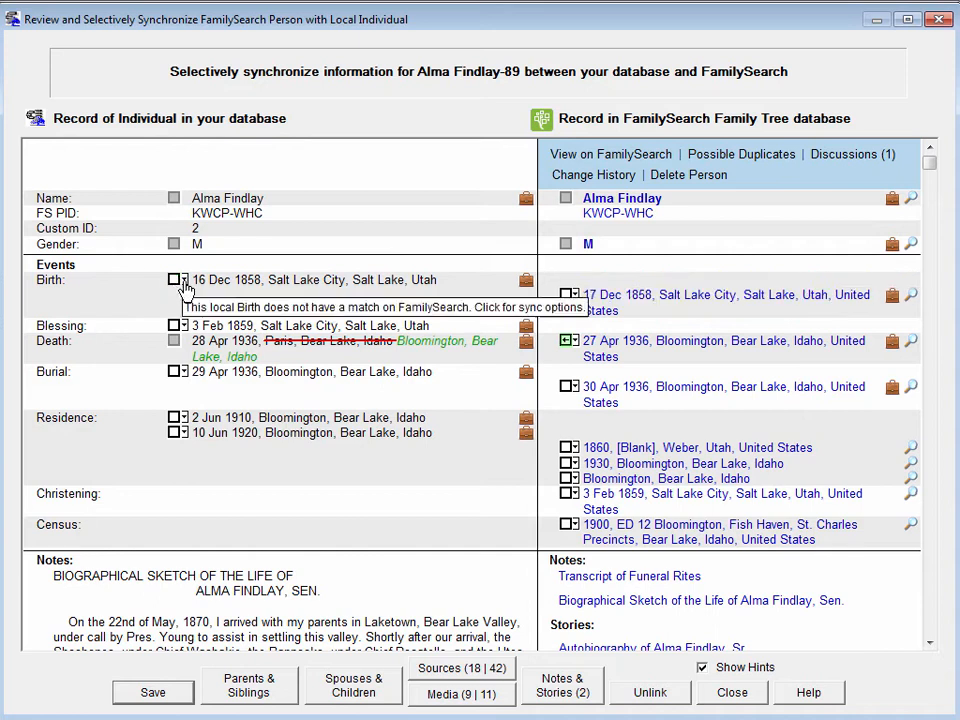
Set the FamilySearch birth event to be replaced with only the local date, excluding the place, and save the reason "standardized".
click(176, 281)
drag(396, 174, 416, 46)
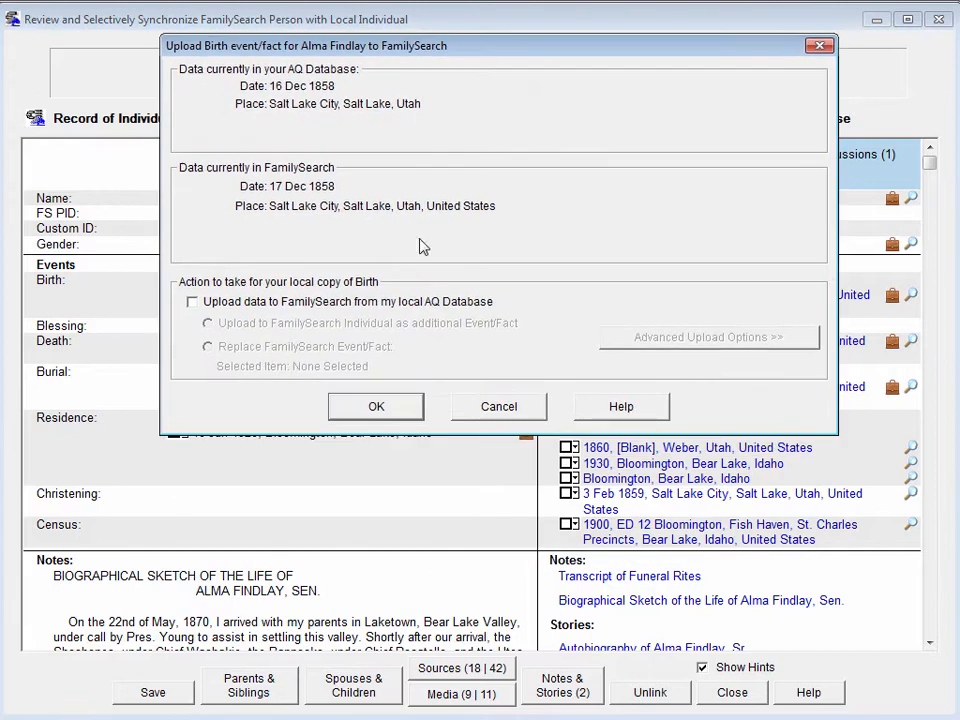
click(251, 302)
click(693, 342)
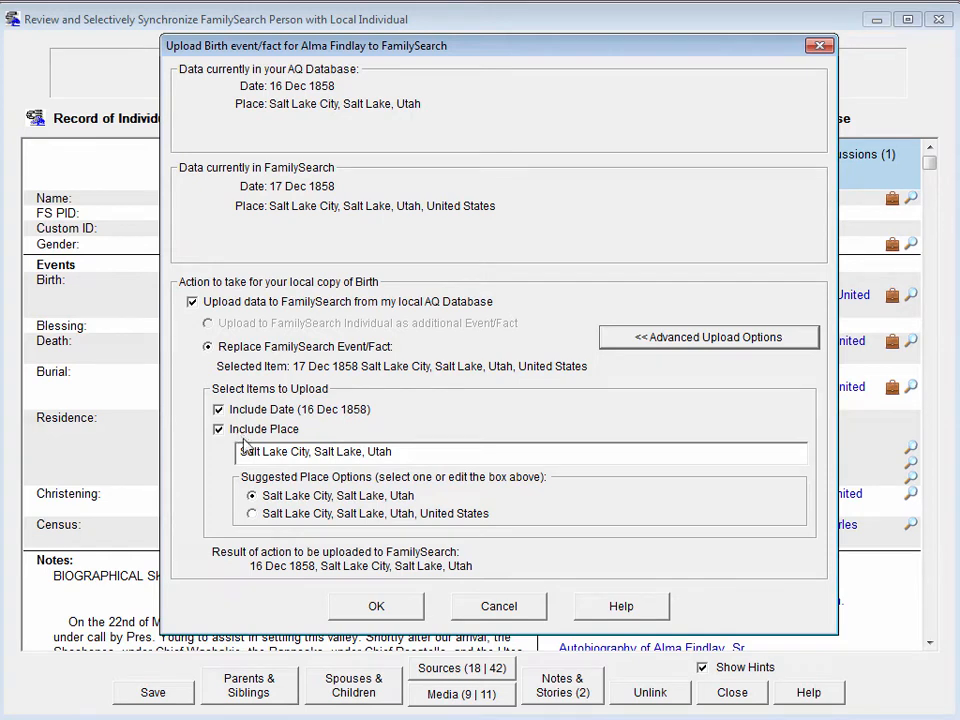
click(327, 515)
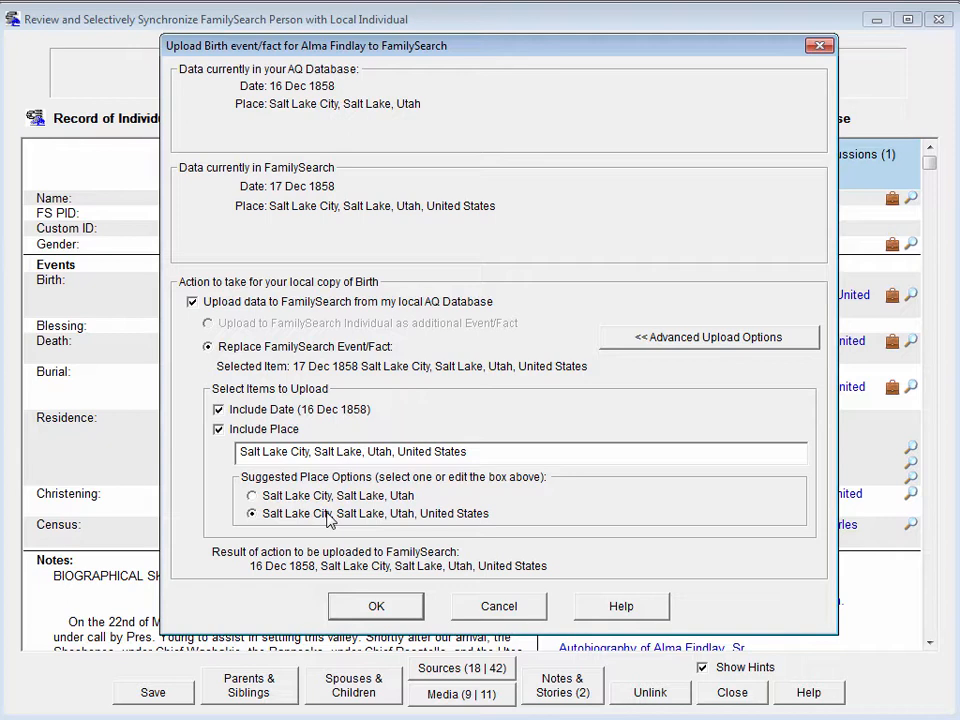
click(219, 429)
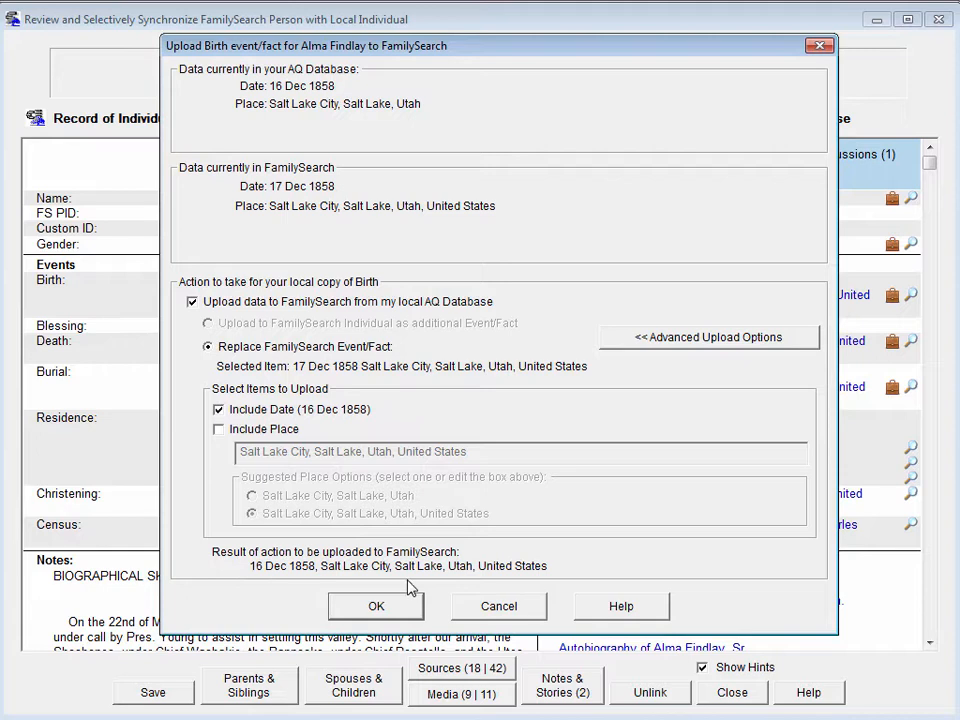
click(377, 606)
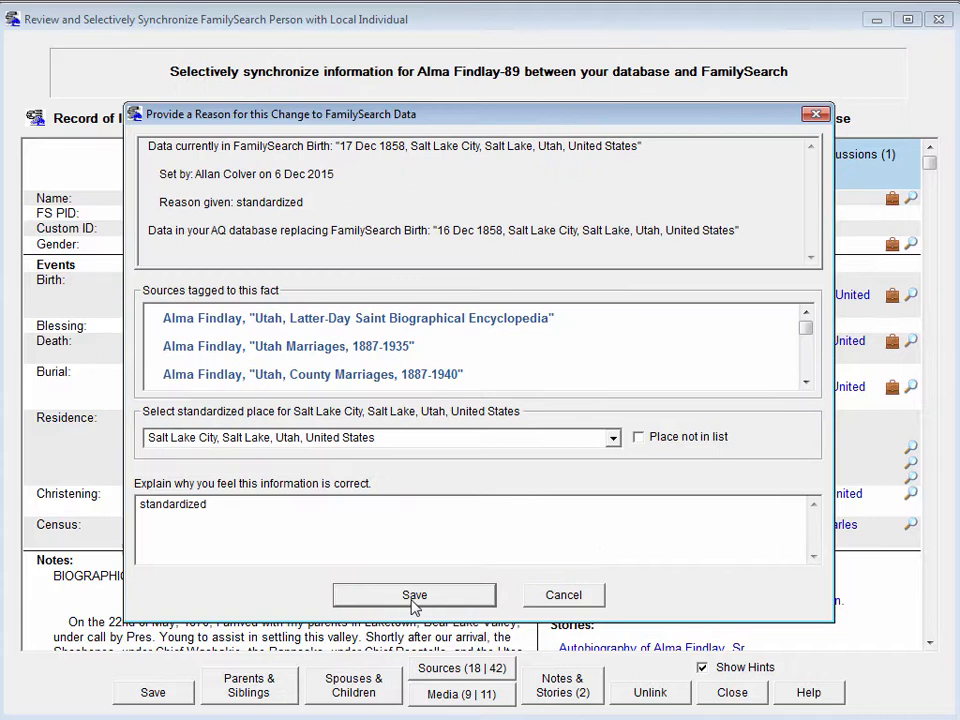
click(414, 596)
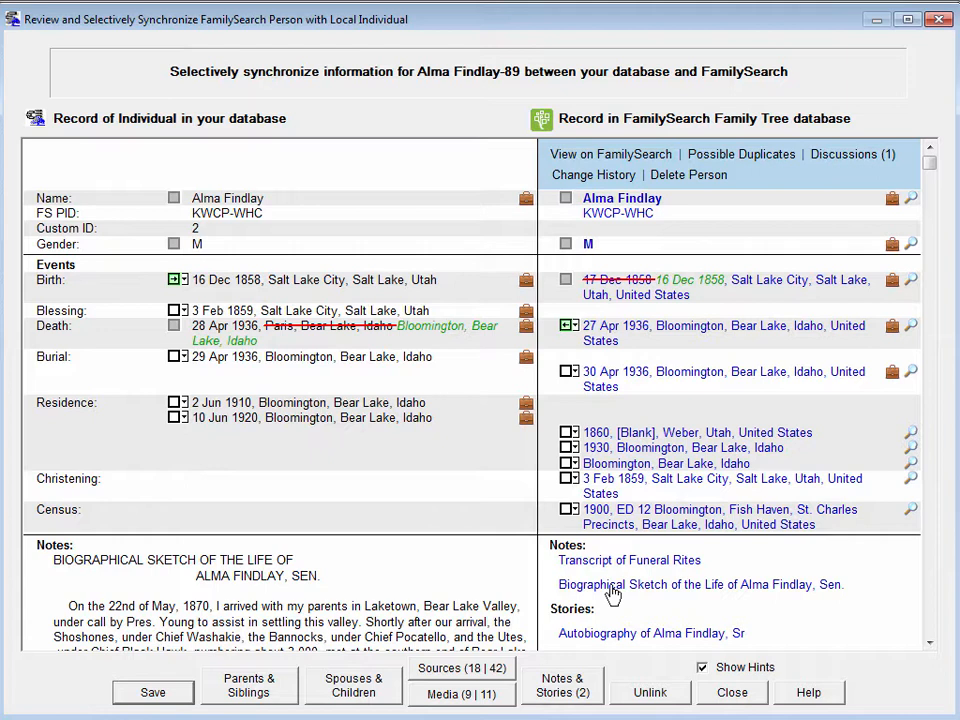
Set the 1860 Weber, Utah residence from FamilySearch to import as an additional local event, and show its advanced import options.
click(566, 434)
click(567, 434)
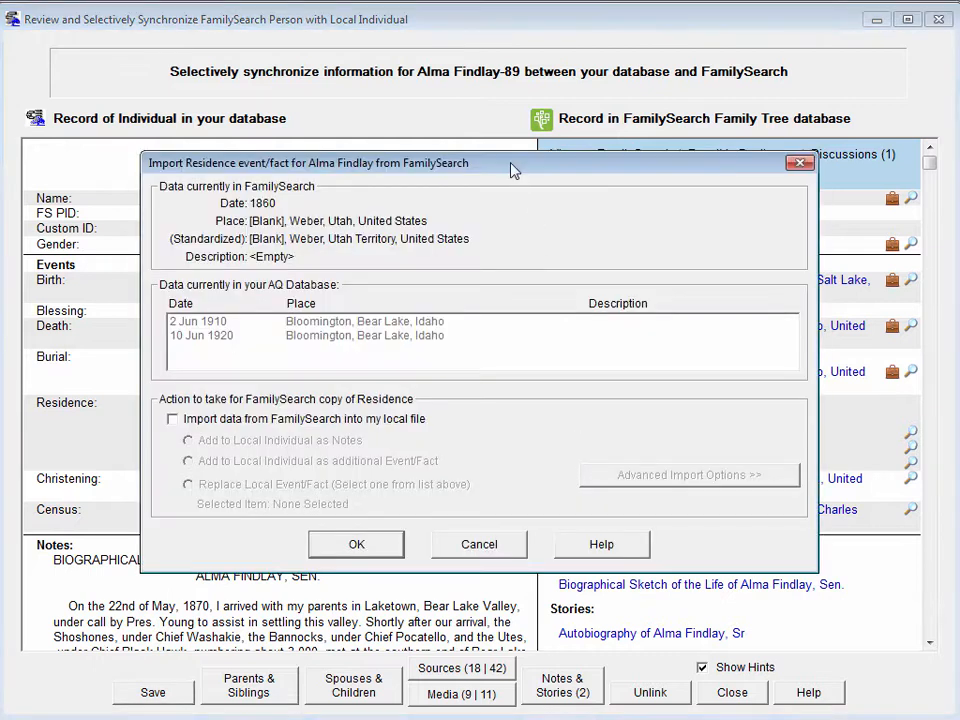
drag(513, 176, 513, 30)
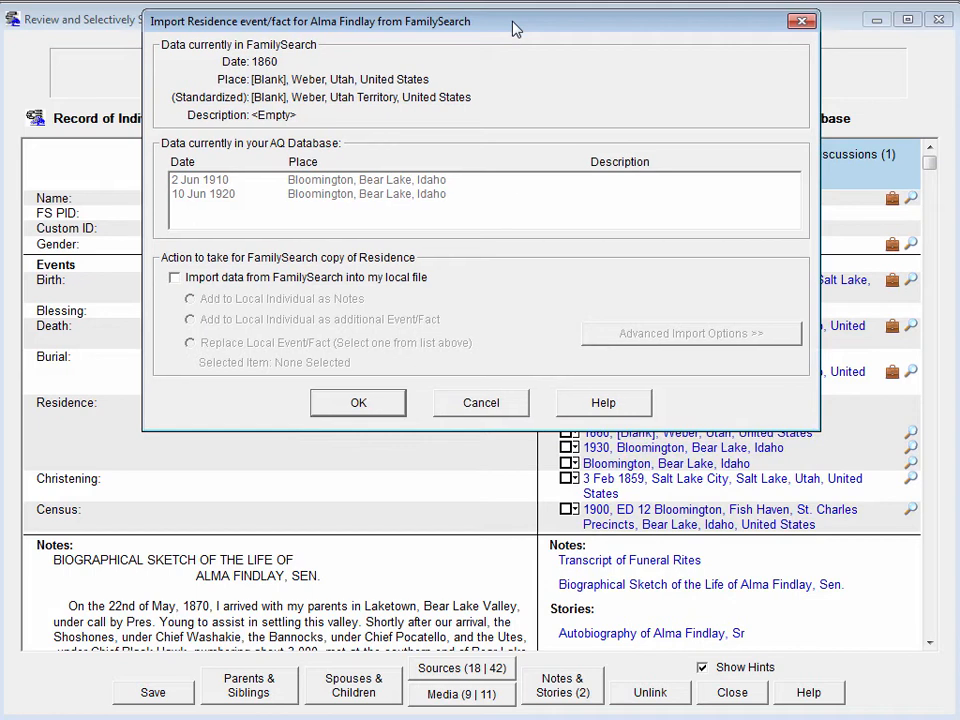
click(175, 278)
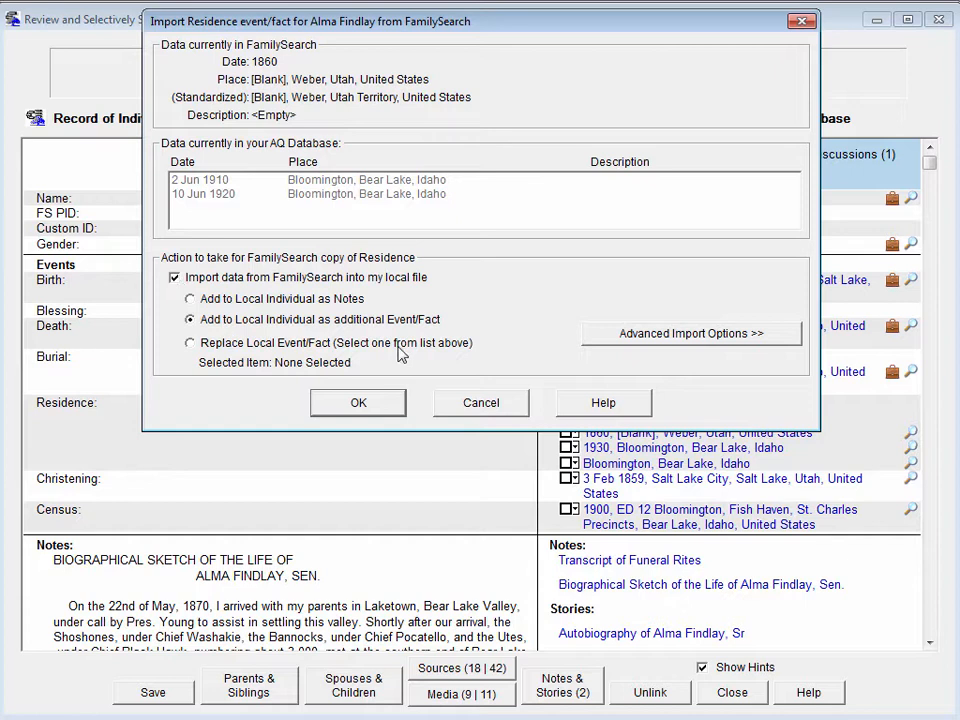
click(224, 346)
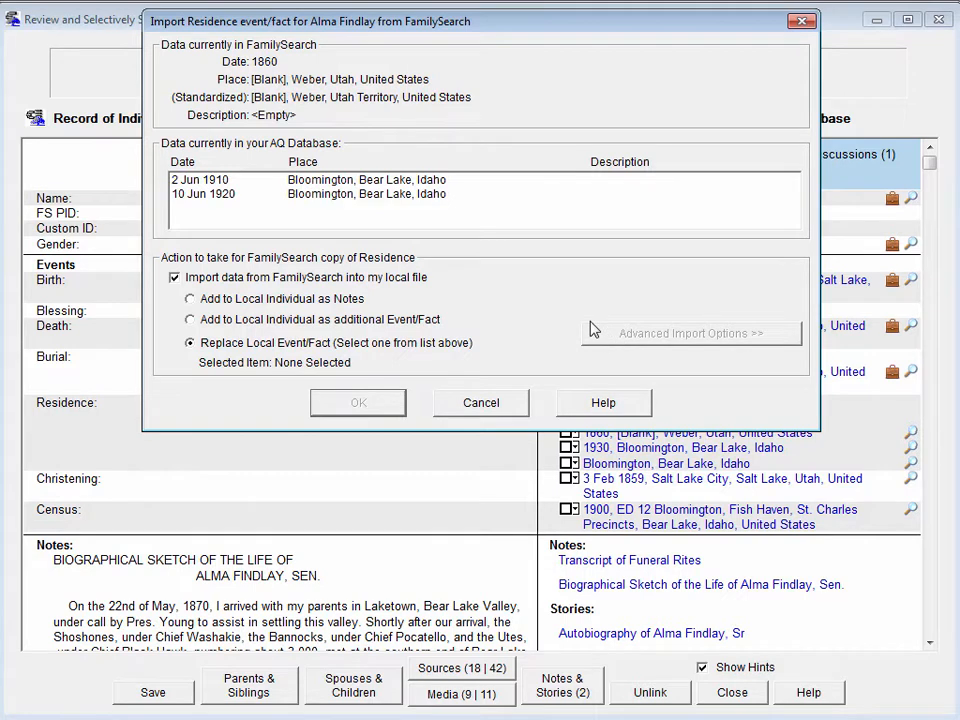
click(318, 320)
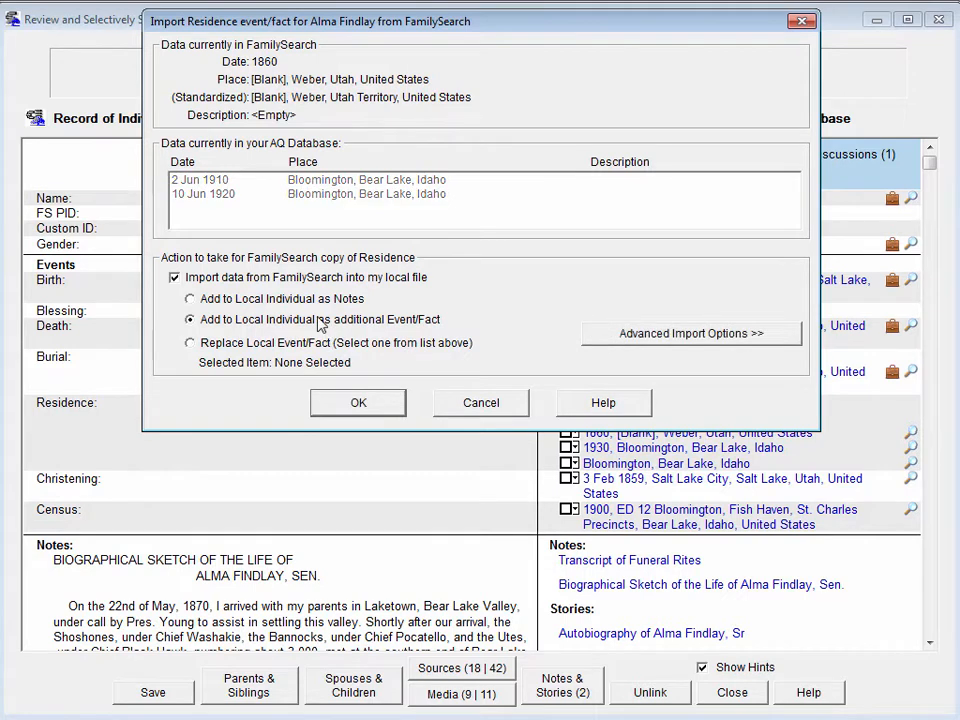
click(635, 340)
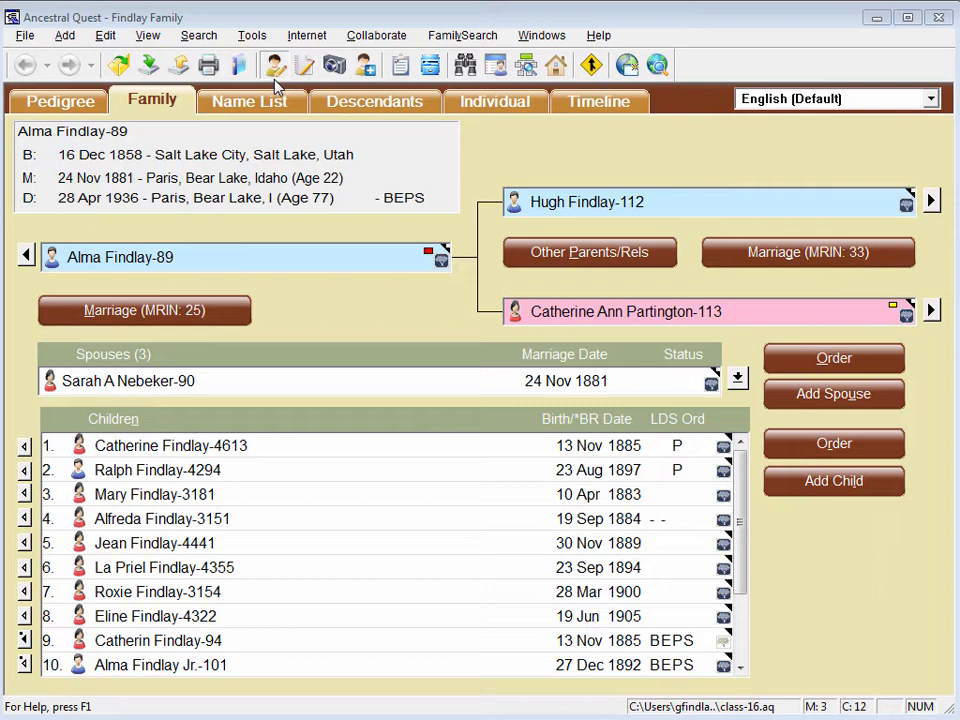
Turn off Include Confirmation/Initiatory in the general preferences, comparing the LDS ordinance fields in person 89's edit form before and after.
click(274, 64)
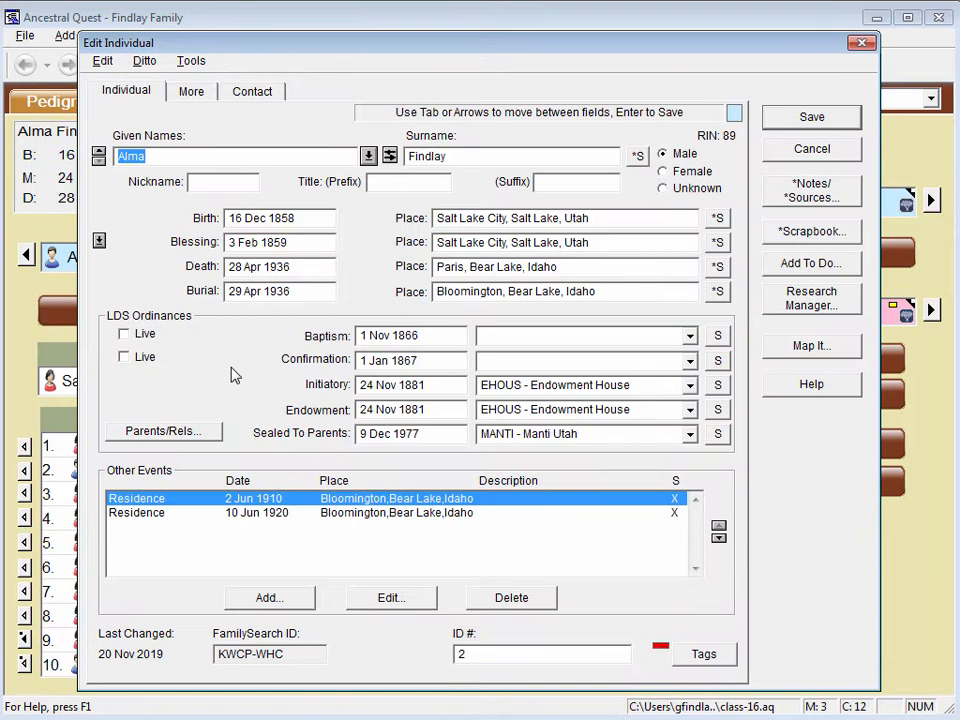
key(Escape)
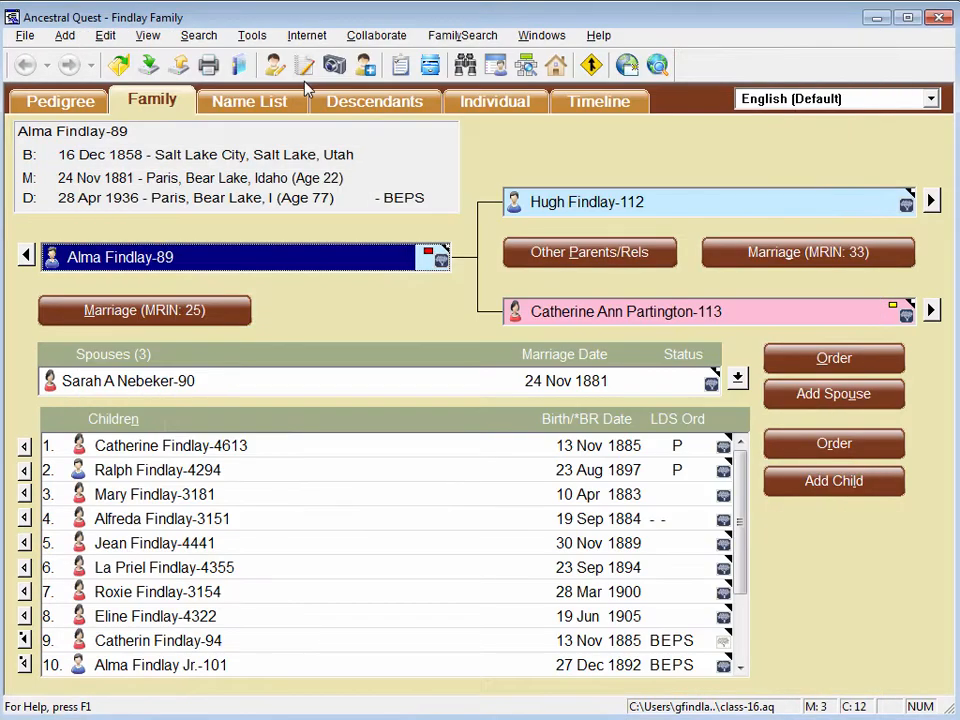
click(251, 36)
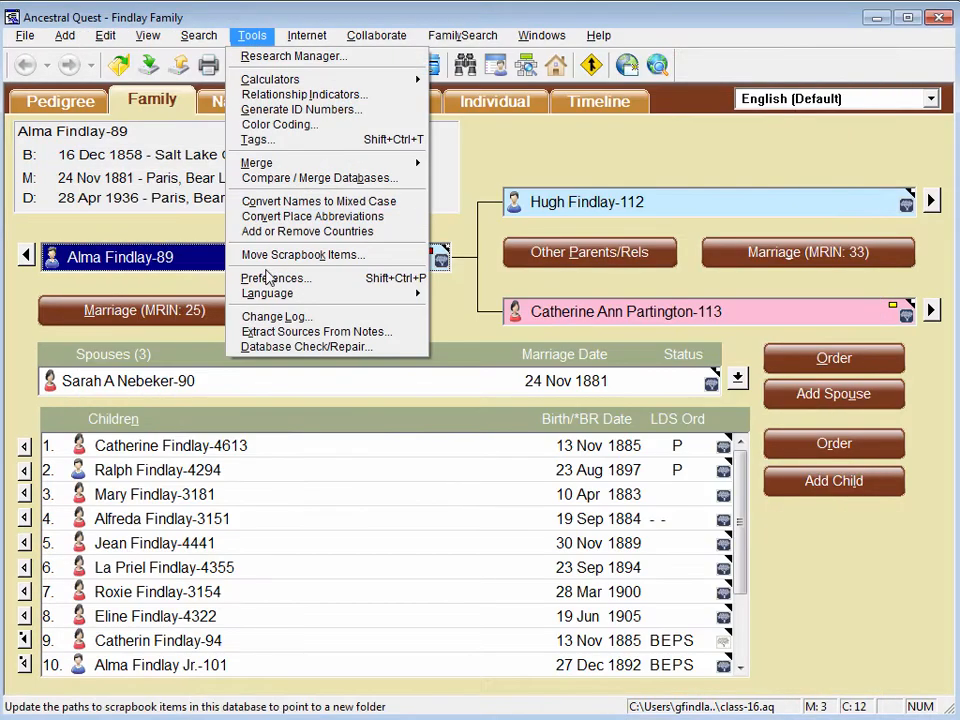
click(252, 278)
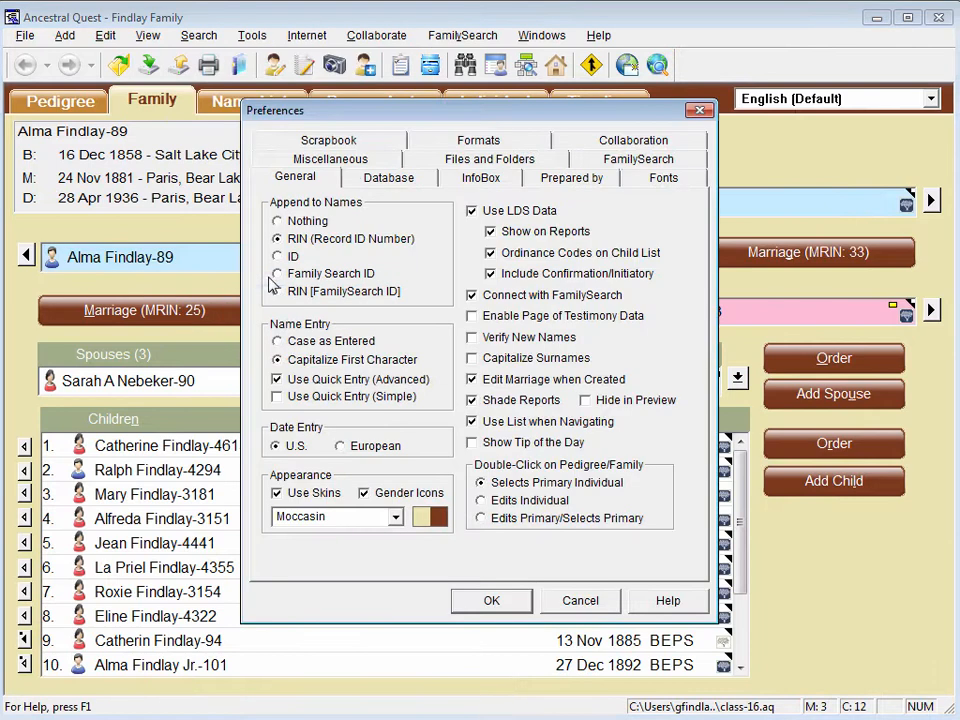
click(489, 274)
click(494, 600)
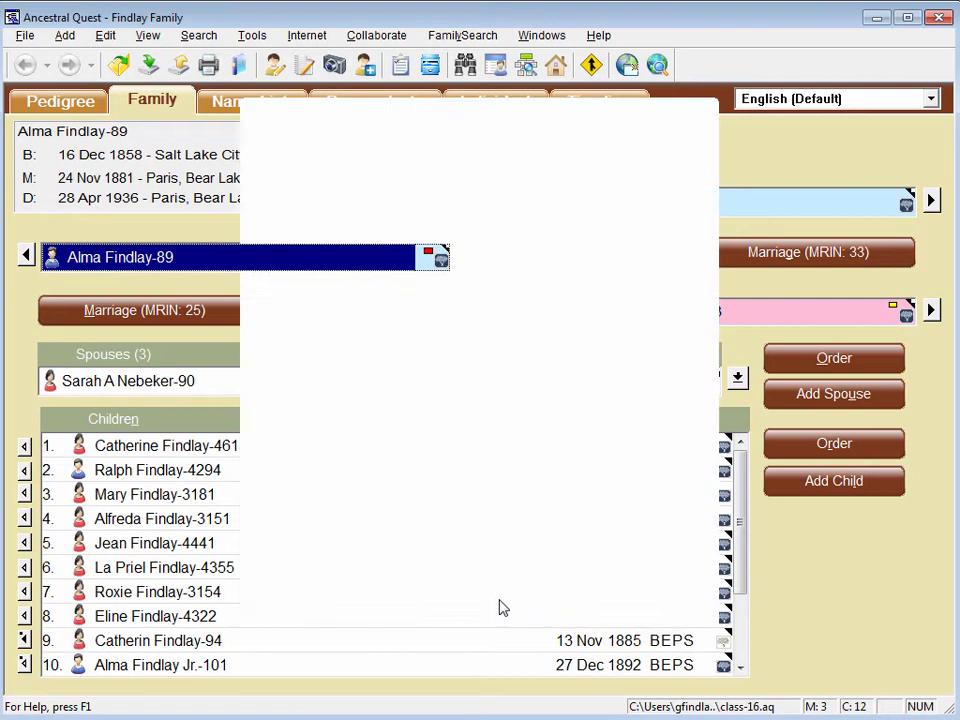
click(273, 72)
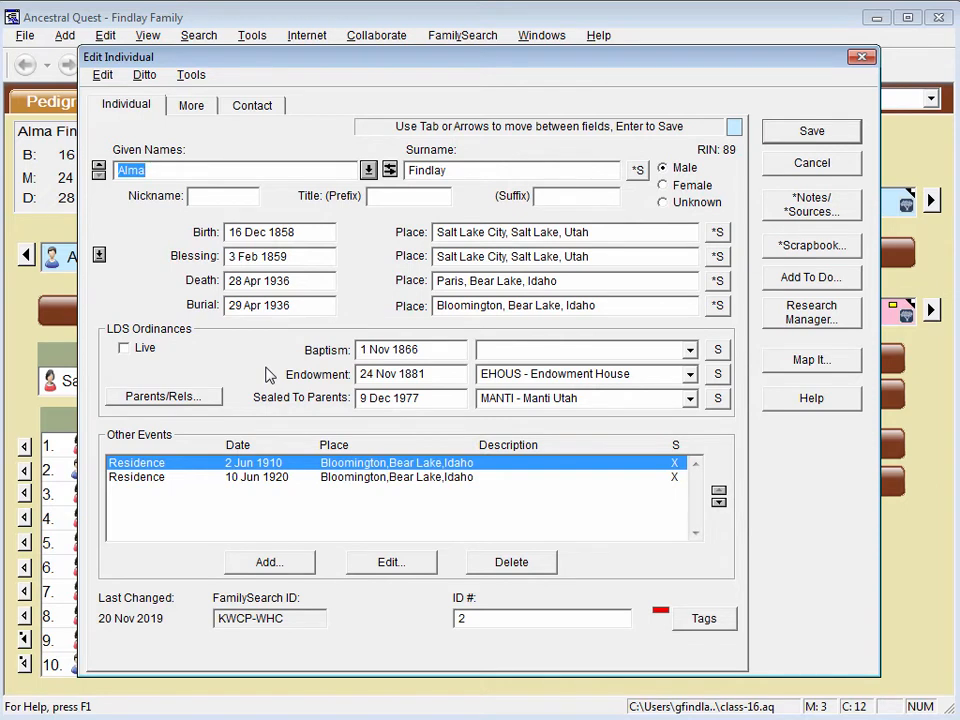
key(Return)
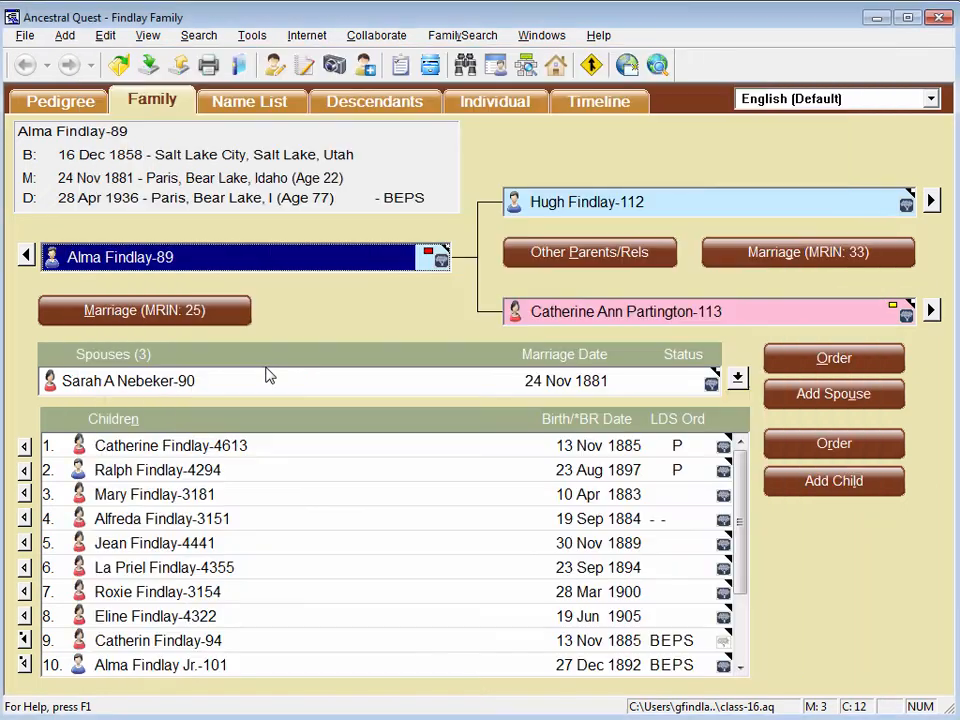
Open the Update LDS Temple Ordinances options from the Ordinance Reservation and Tracking System.
click(476, 35)
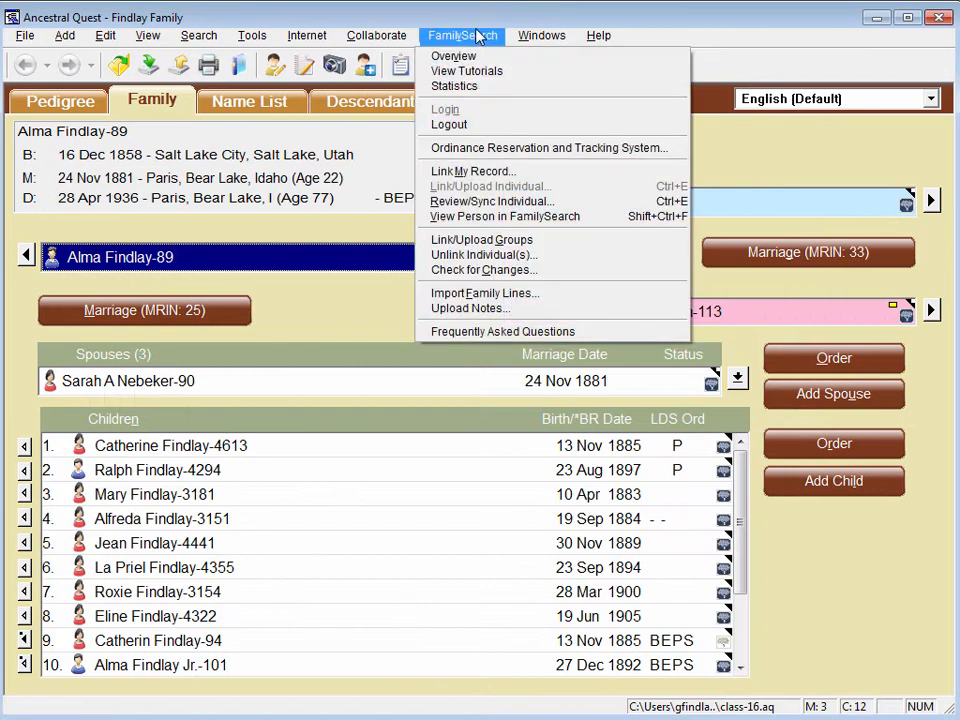
click(495, 150)
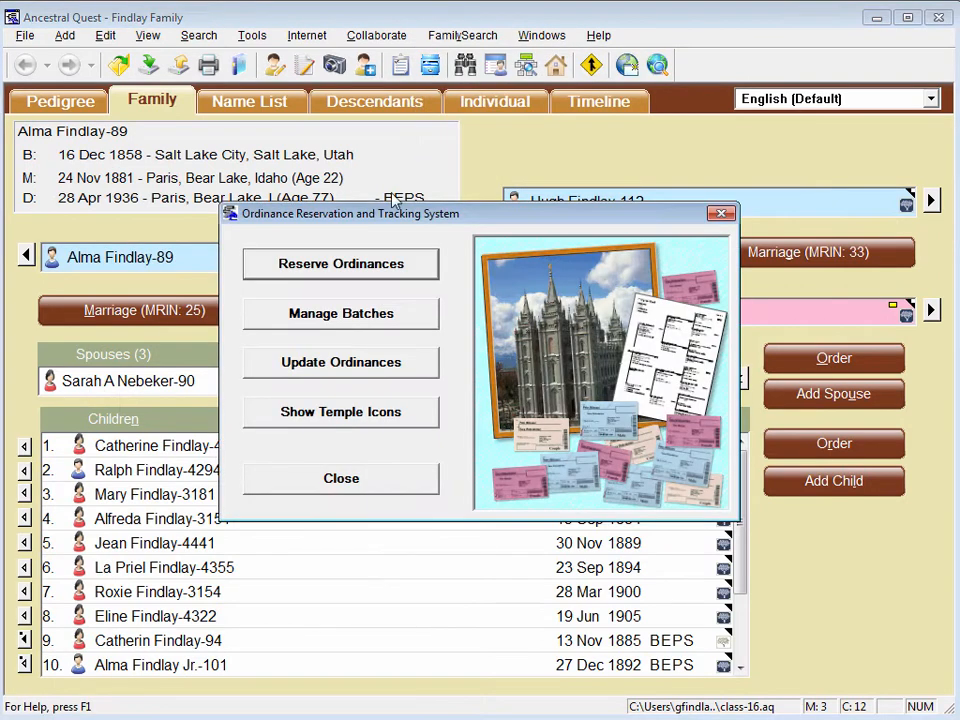
click(312, 370)
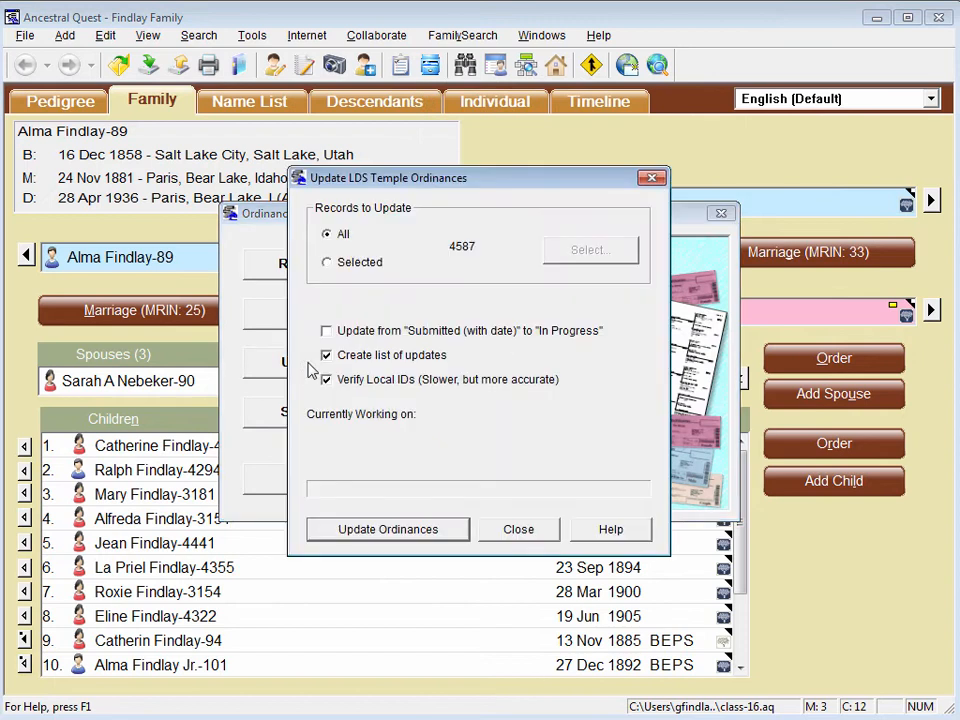